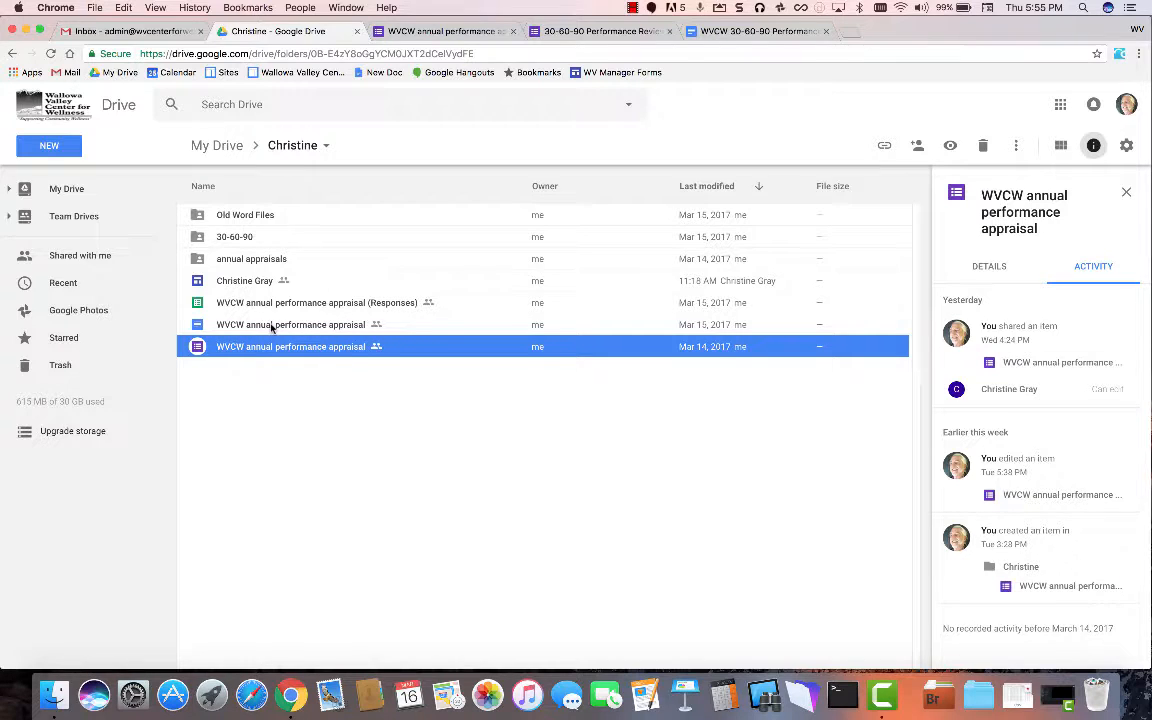
Examine the annual performance appraisal document, its responses sheet and the contents of the annual appraisals folder, returning to the parent folder
{"action": "left_click", "coordinate": [271, 326]}
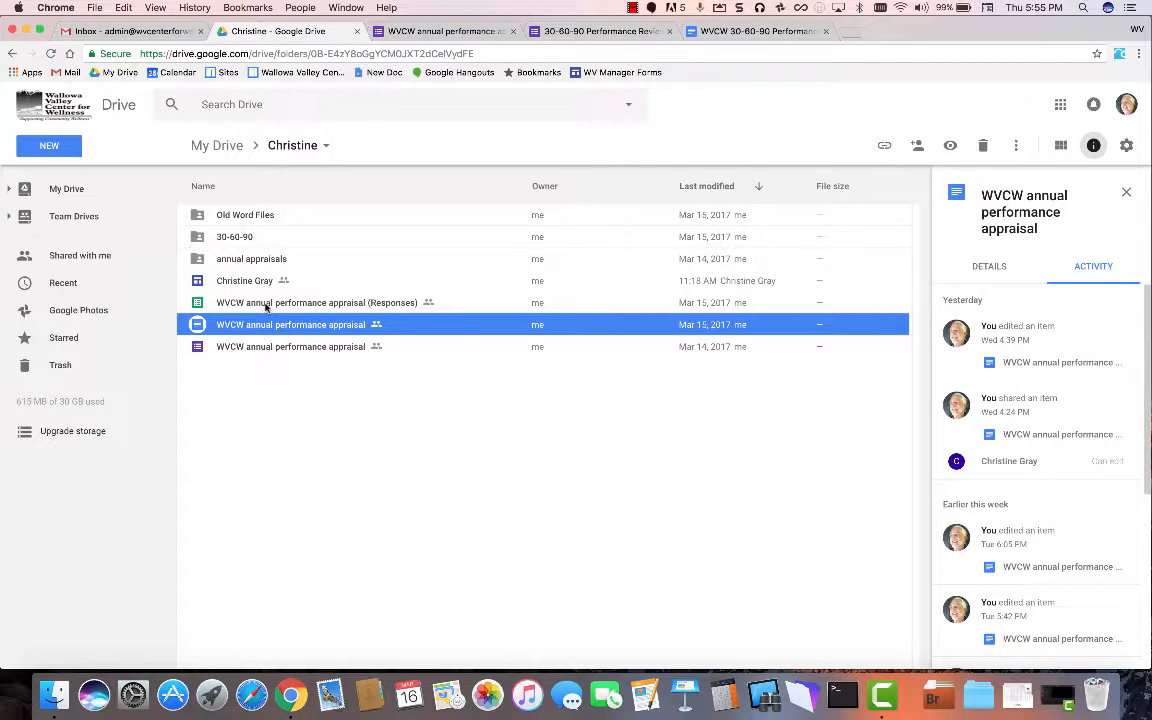
{"action": "left_click", "coordinate": [266, 304]}
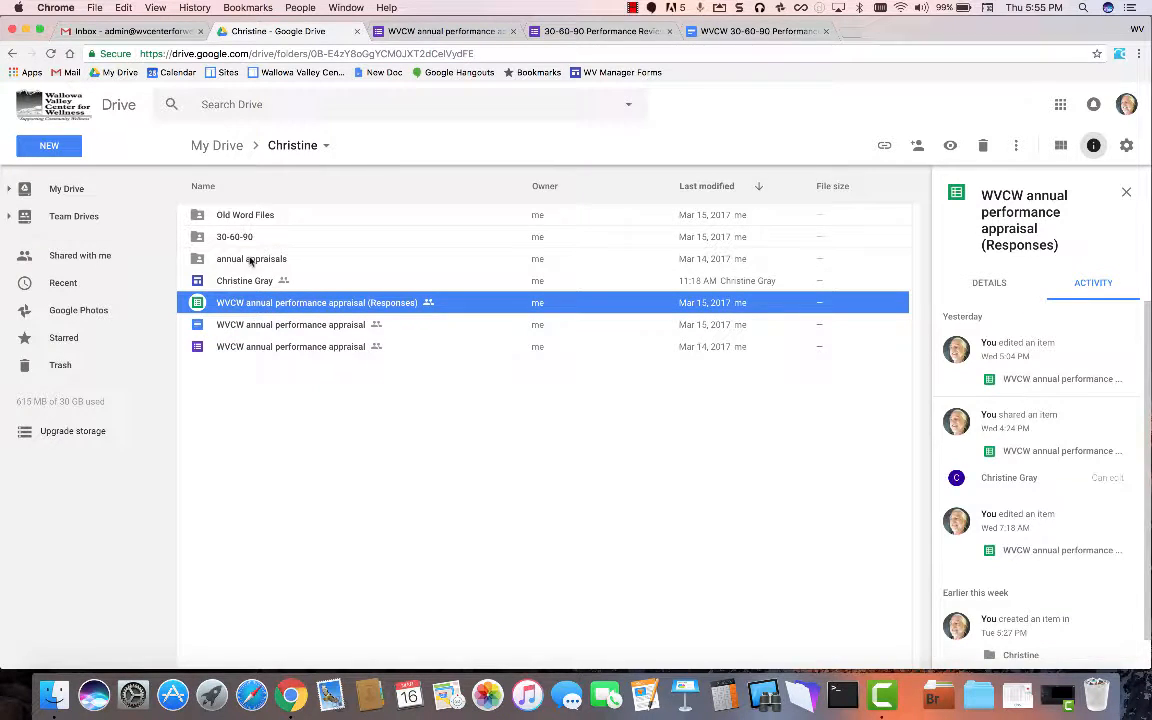
{"action": "double_click", "coordinate": [251, 260]}
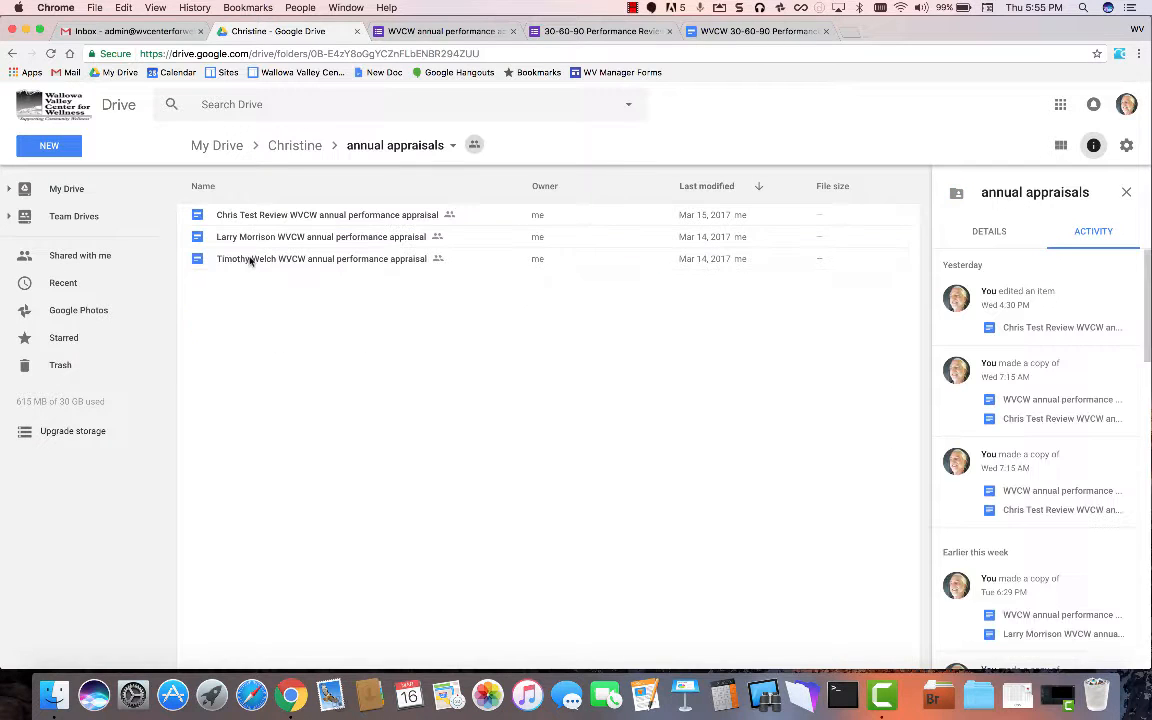
{"action": "left_click", "coordinate": [295, 146]}
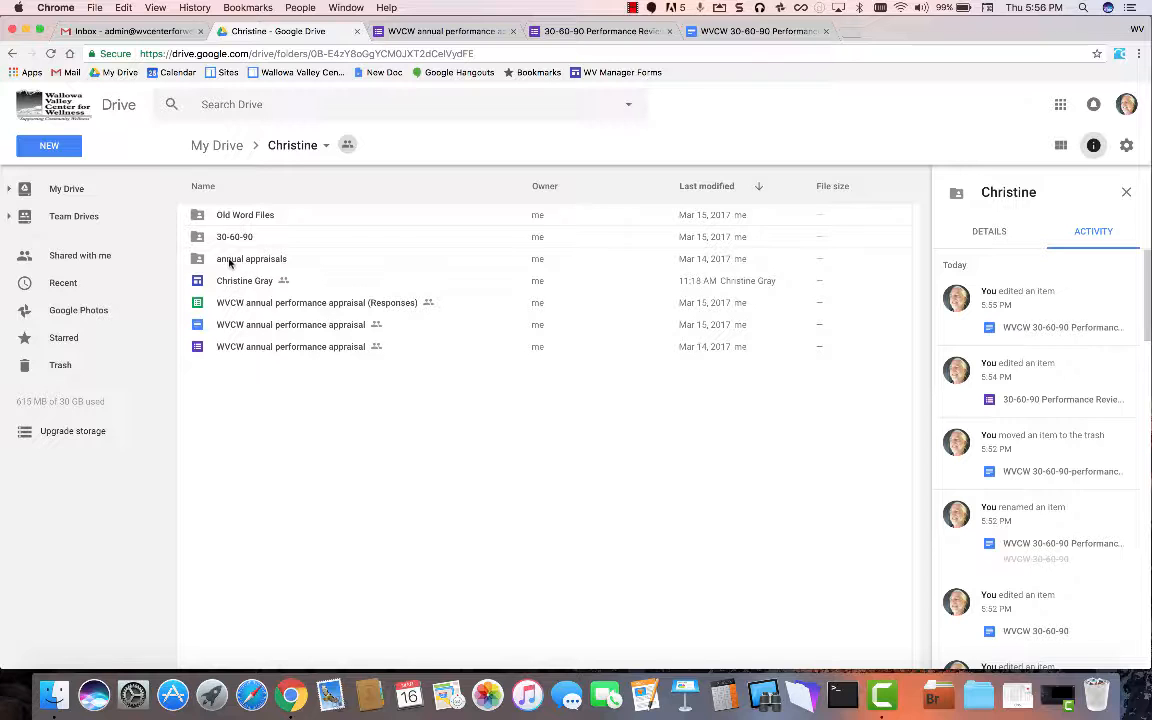
{"action": "mouse_move", "coordinate": [200, 302]}
{"action": "left_mouse_down"}
{"action": "mouse_move", "coordinate": [231, 265]}
{"action": "mouse_move", "coordinate": [206, 300]}
{"action": "left_mouse_up"}
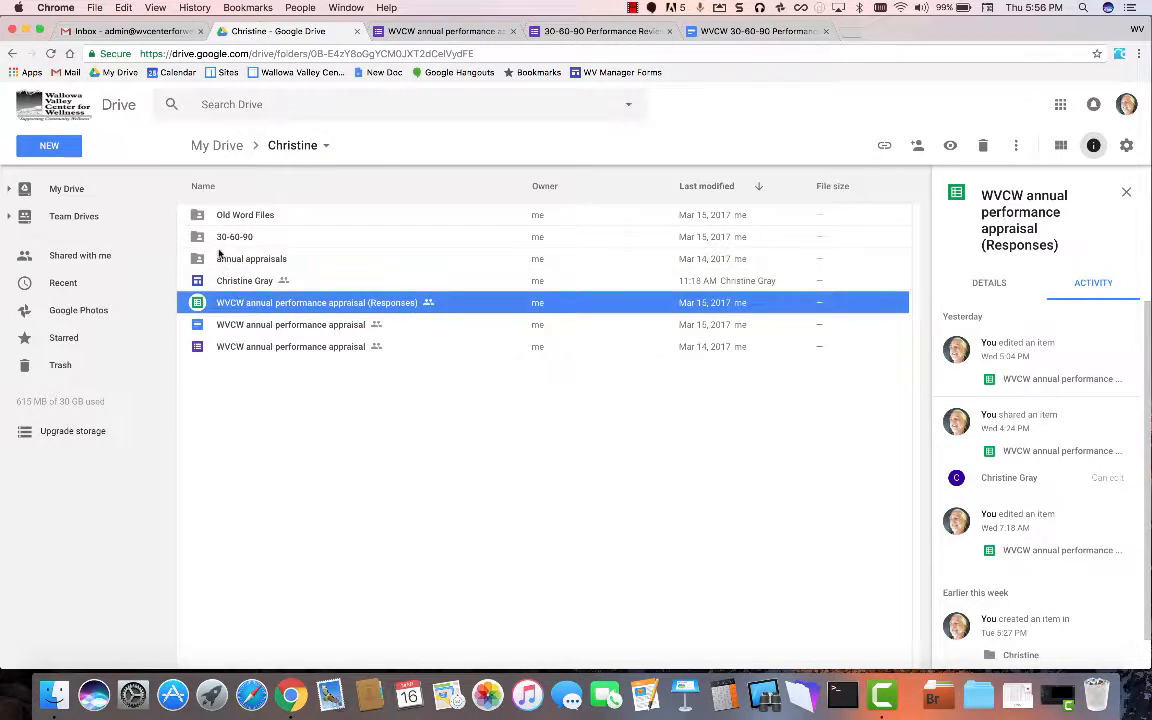
Create a new folder named "Annual Appraisals Form" in the current folder
{"action": "left_click", "coordinate": [47, 146]}
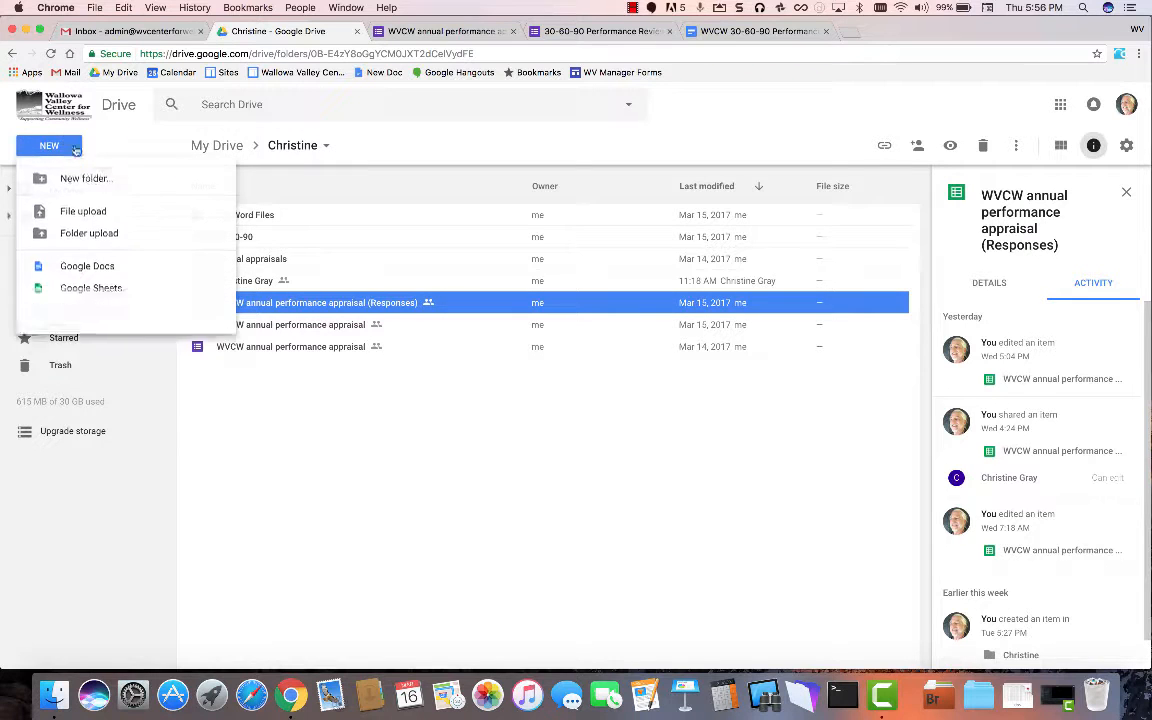
{"action": "left_click", "coordinate": [87, 178]}
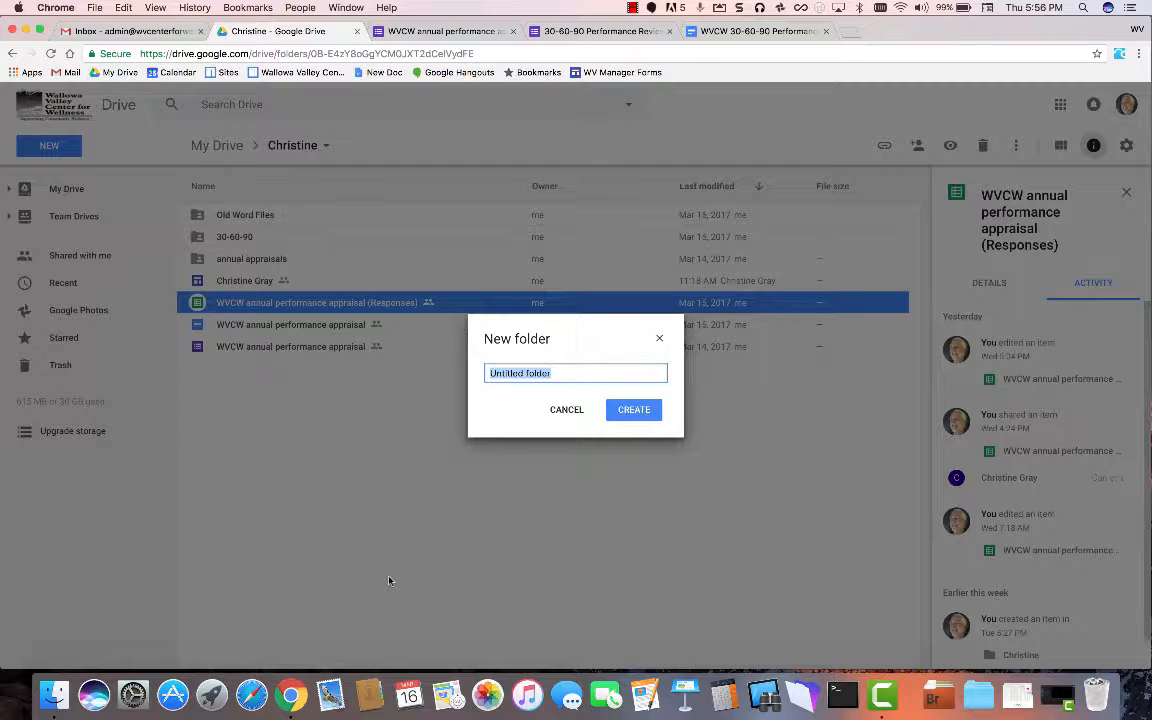
{"action": "type", "text": "Annual Appraisals Form"}
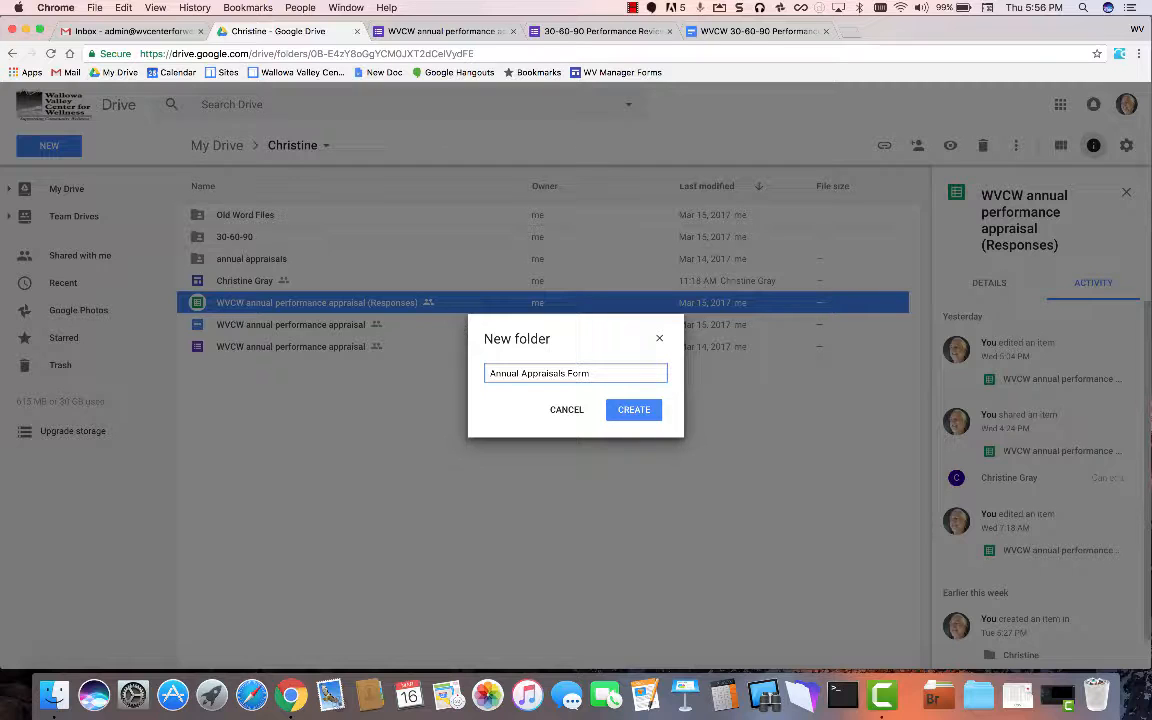
{"action": "key", "text": "Return"}
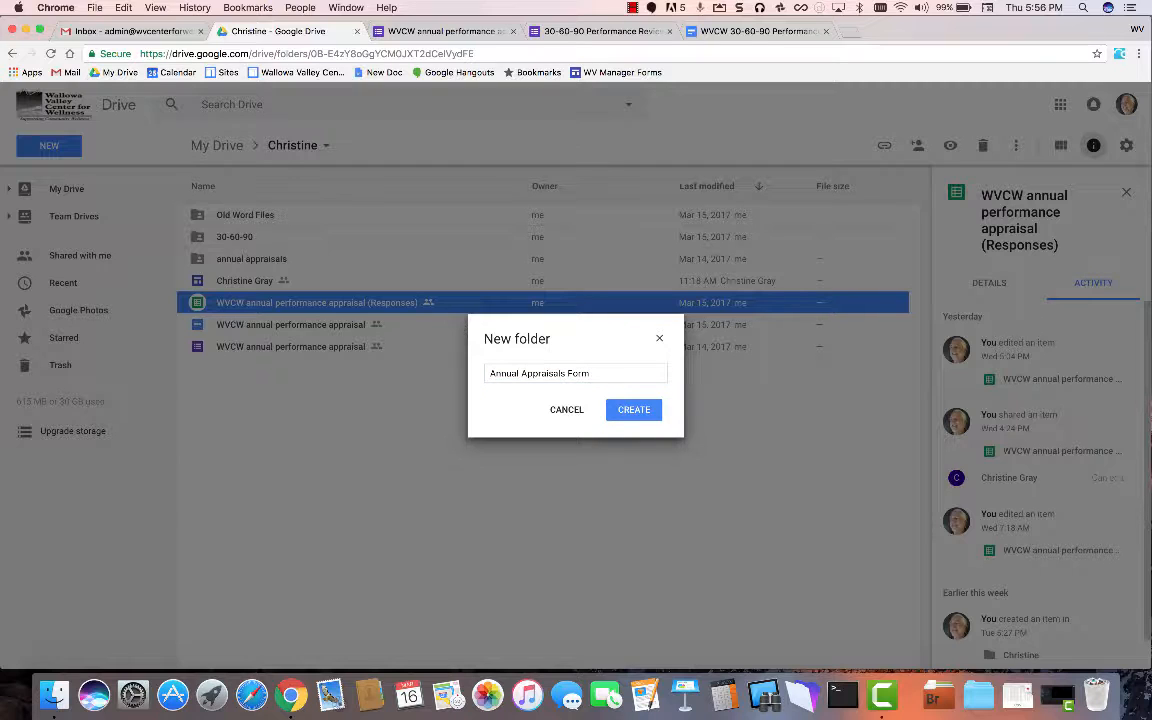
{"action": "left_click", "coordinate": [636, 412]}
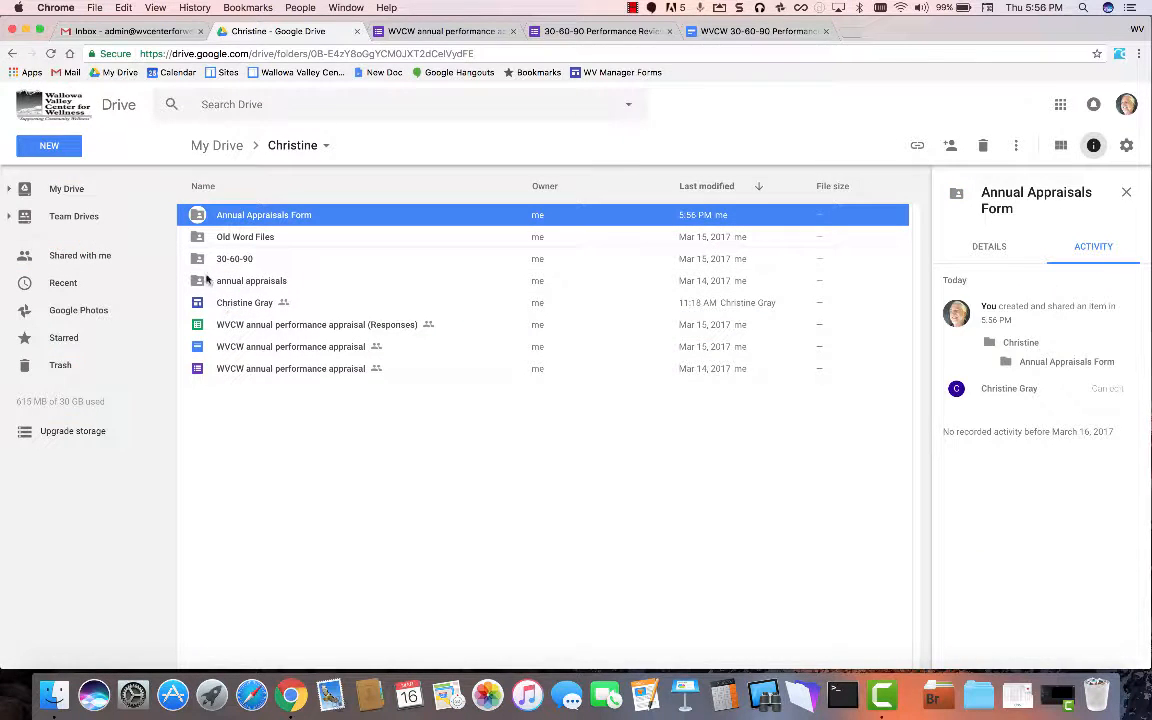
Move the annual appraisals folder and the WVCW annual performance appraisal (Responses) sheet into the Annual Appraisals Form folder, accepting the sharing change
{"action": "left_click_drag", "start_coordinate": [198, 284], "coordinate": [208, 216]}
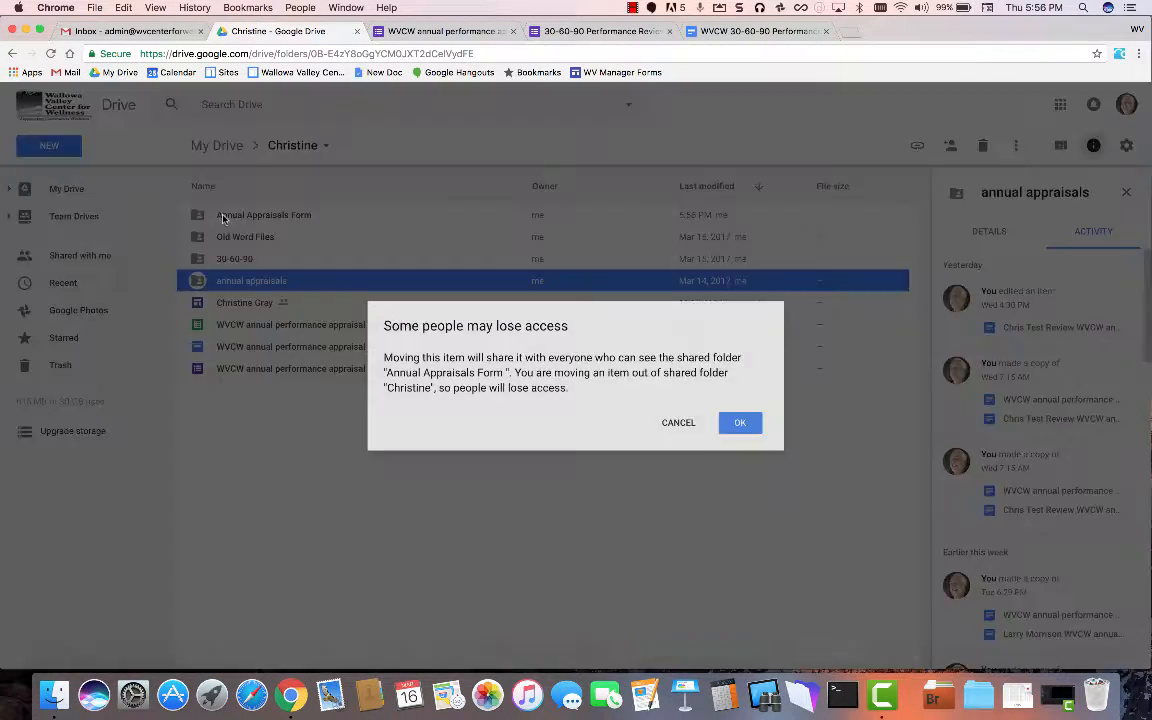
{"action": "left_click", "coordinate": [738, 423]}
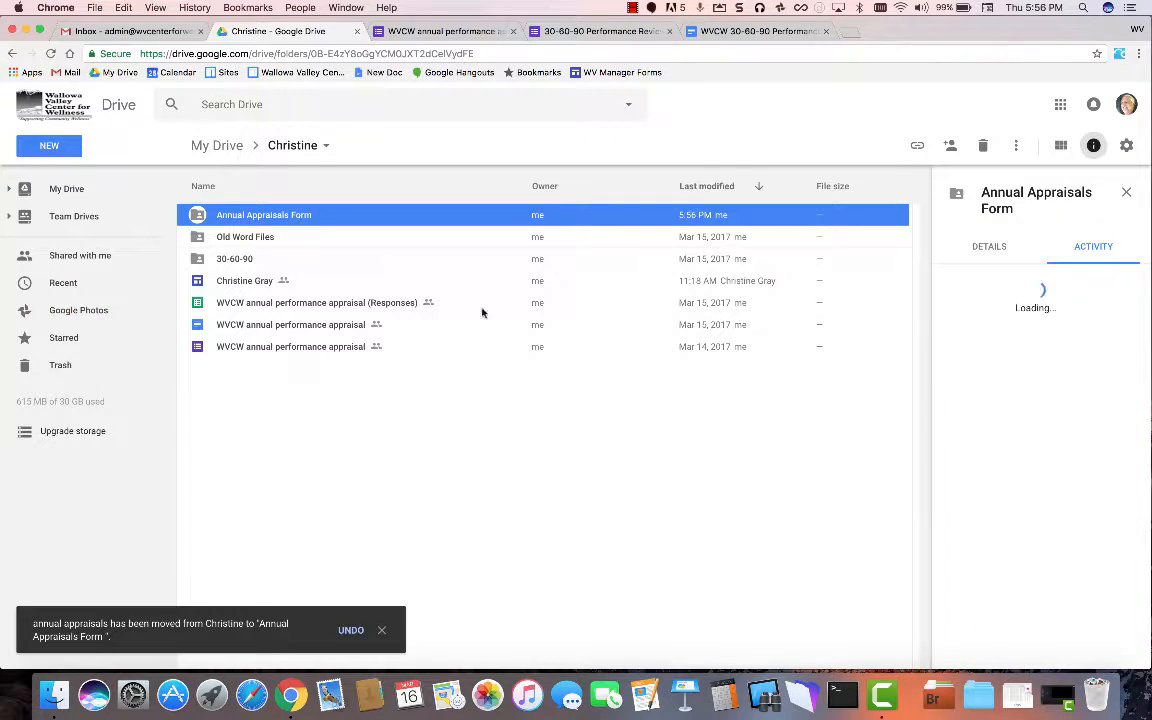
{"action": "left_click_drag", "start_coordinate": [182, 300], "coordinate": [259, 213]}
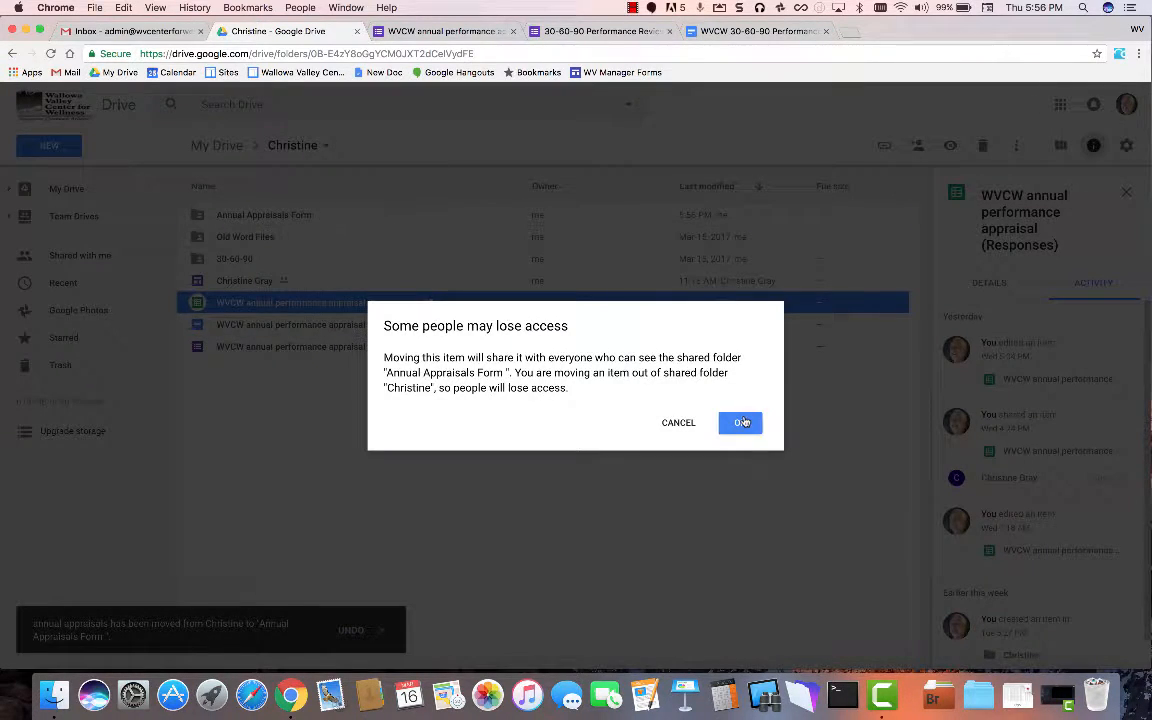
{"action": "left_click", "coordinate": [740, 421]}
Move the WVCW annual performance appraisal document and form together into the Annual Appraisals Form folder, accepting the sharing change
{"action": "left_click", "coordinate": [200, 303]}
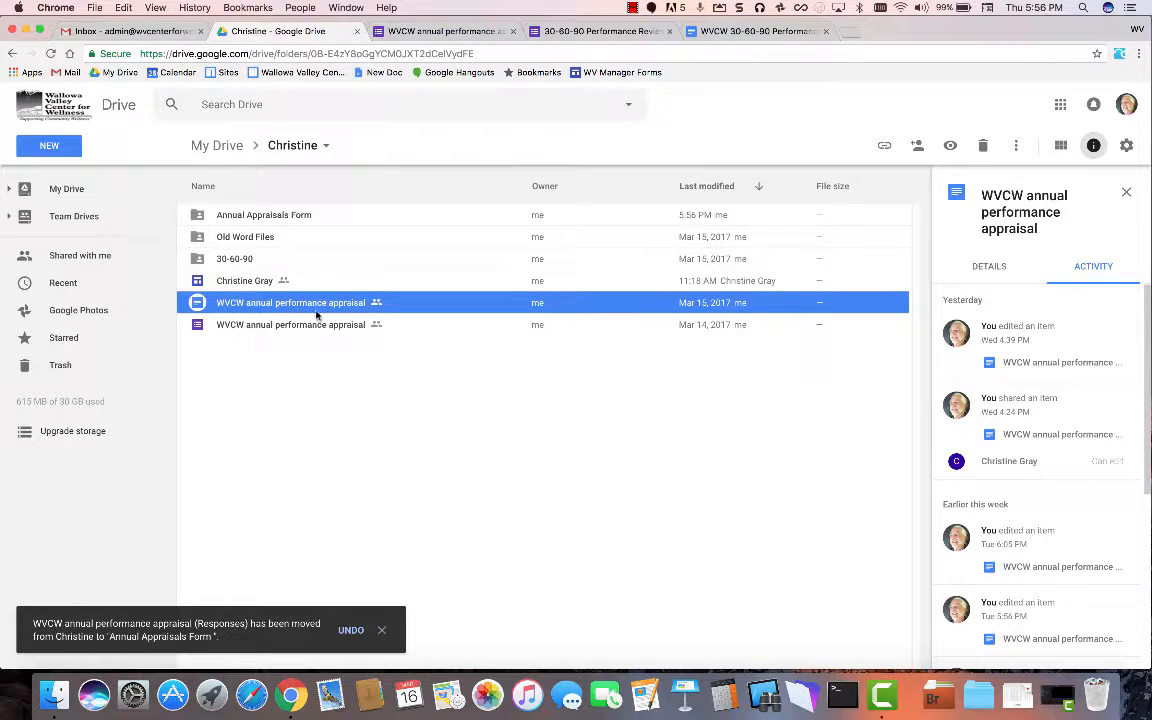
{"action": "left_click", "coordinate": [198, 326], "text": "shift"}
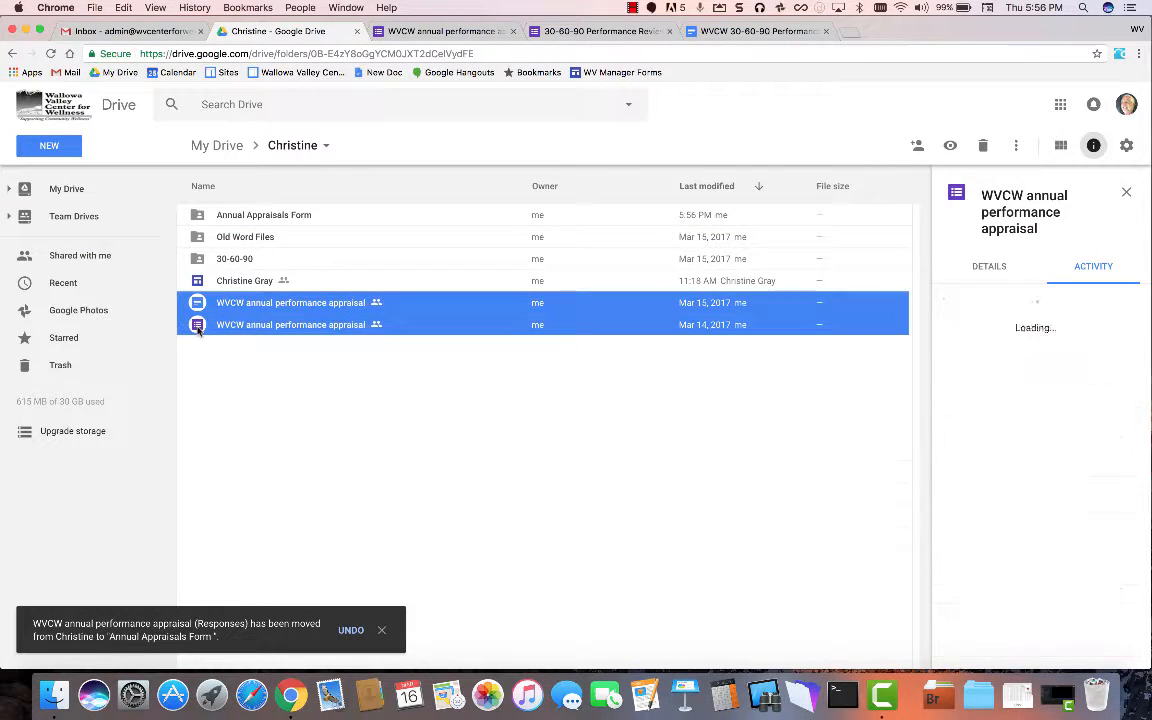
{"action": "left_click_drag", "start_coordinate": [197, 305], "coordinate": [276, 220]}
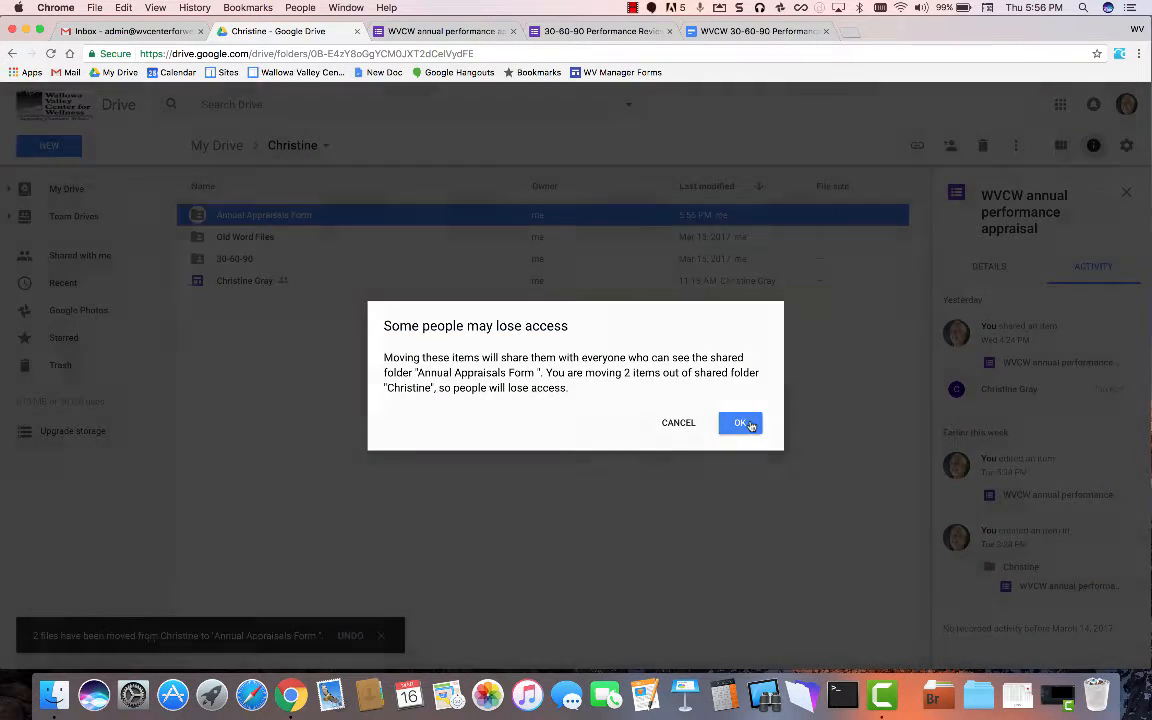
{"action": "left_click", "coordinate": [742, 423]}
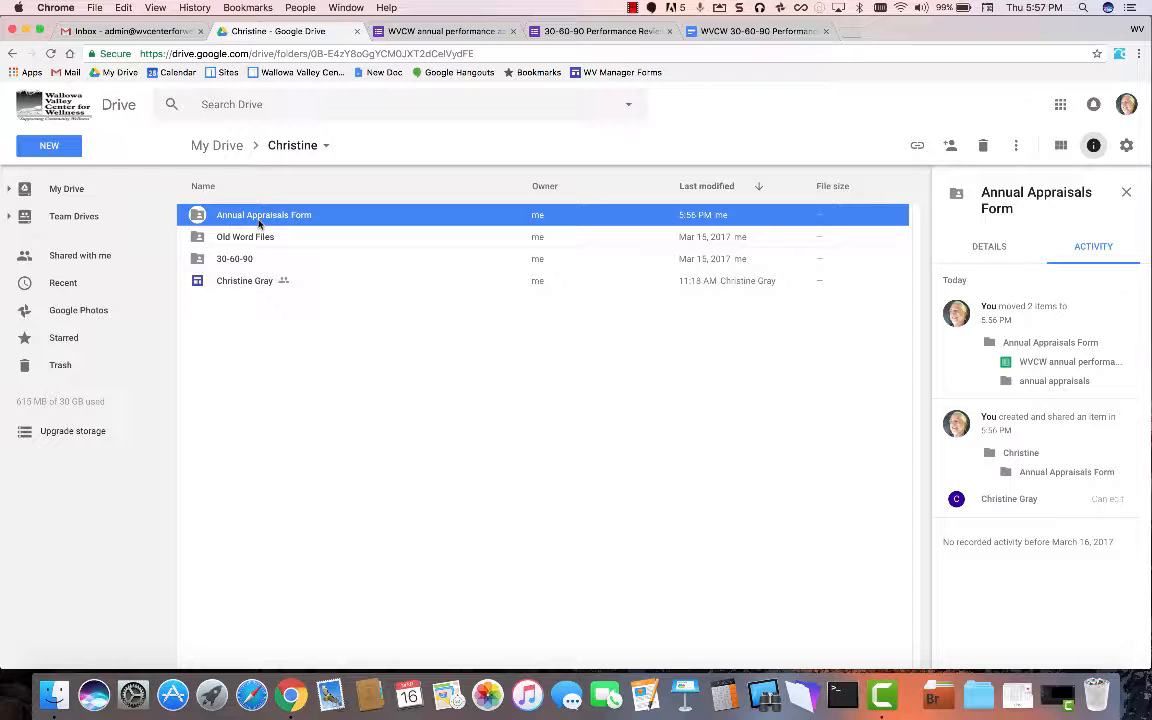
Check the contents of the Annual Appraisals Form folder and its annual appraisals subfolder, returning to the parent folder
{"action": "double_click", "coordinate": [259, 223]}
{"action": "left_click", "coordinate": [236, 217]}
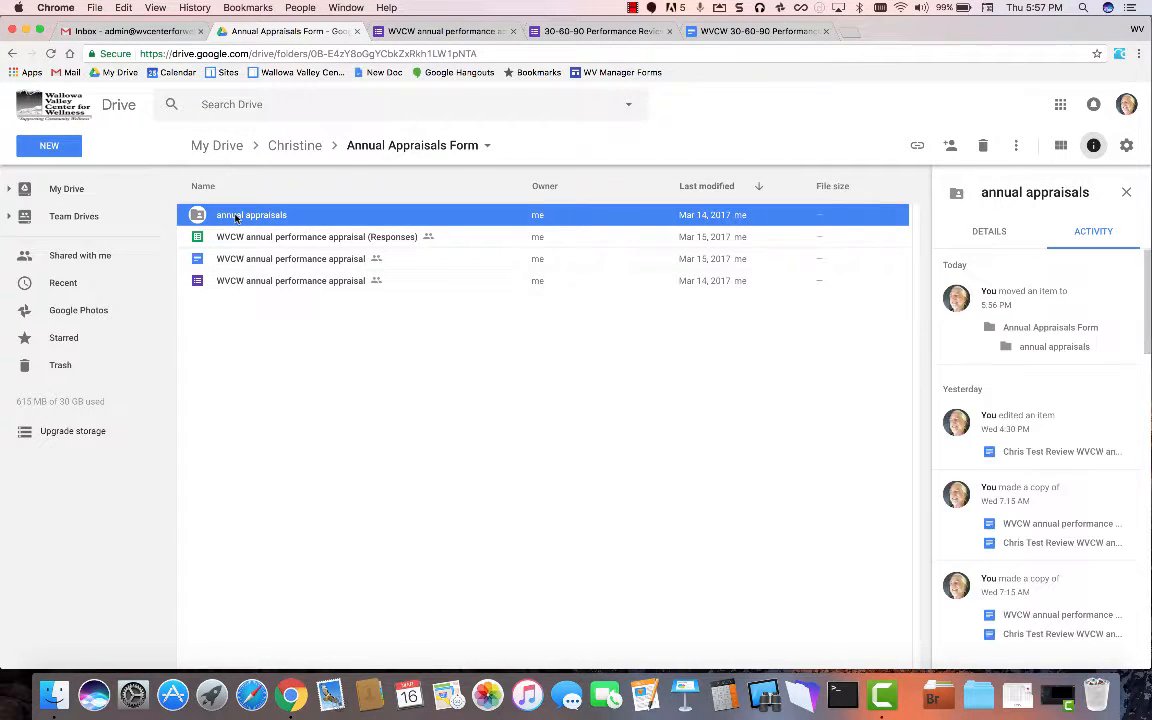
{"action": "double_click", "coordinate": [236, 217]}
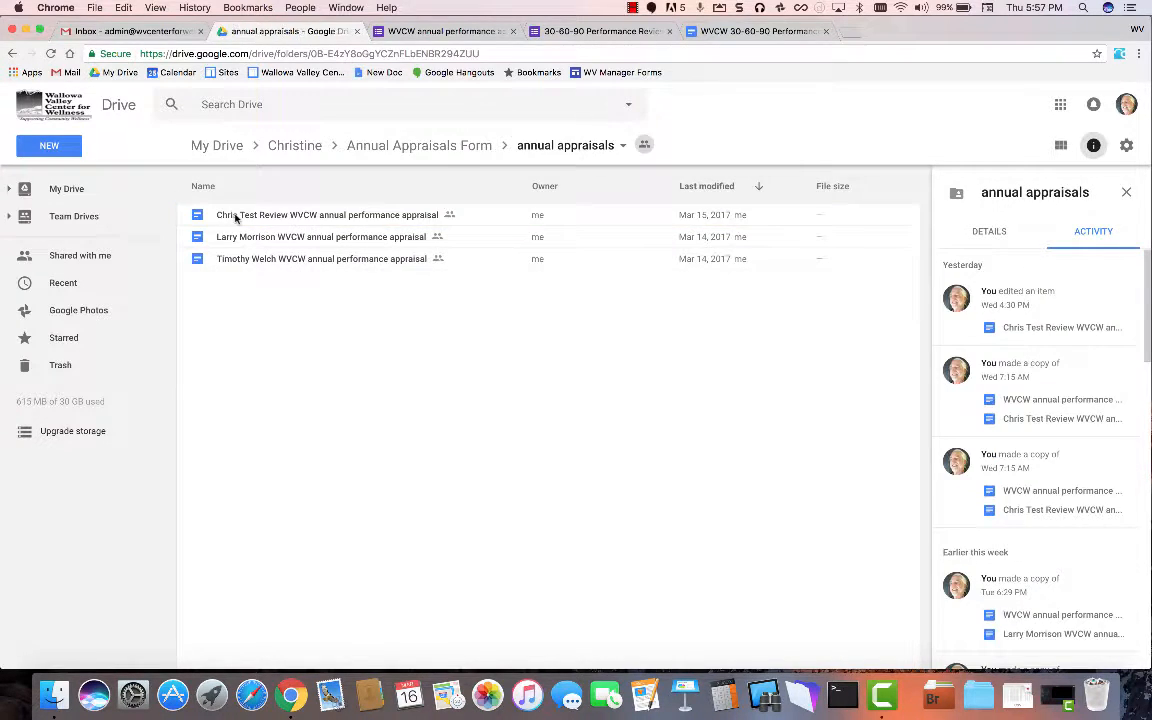
{"action": "left_click", "coordinate": [437, 146]}
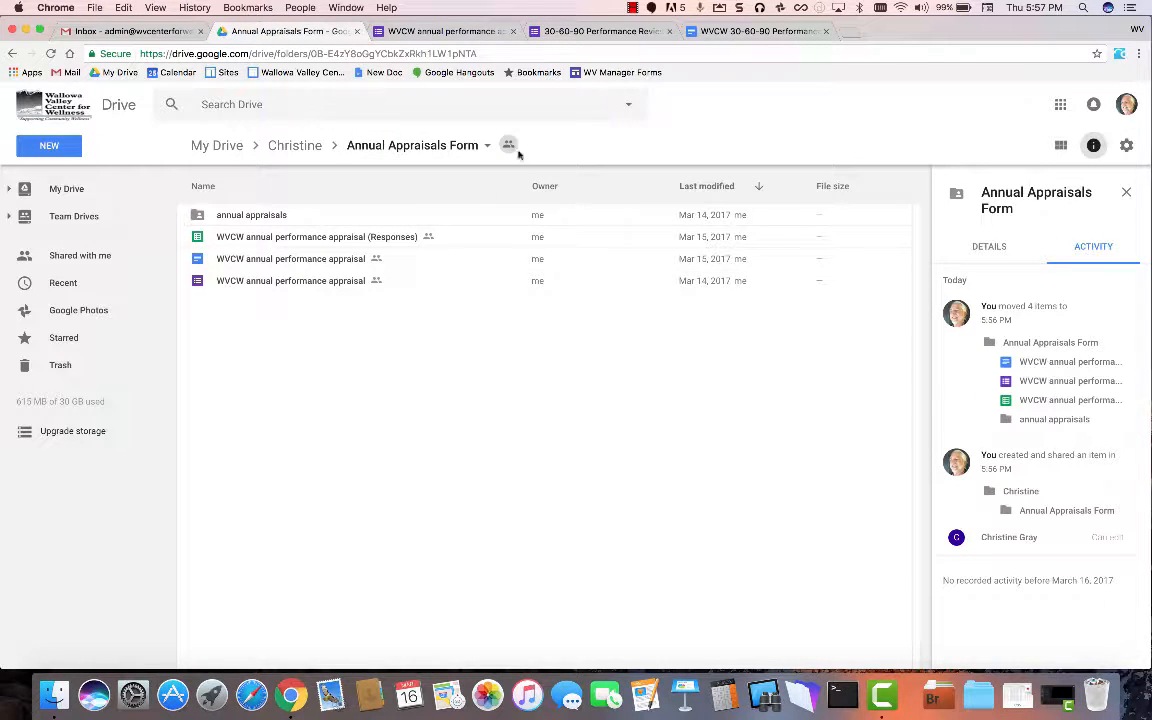
{"action": "left_click", "coordinate": [313, 150]}
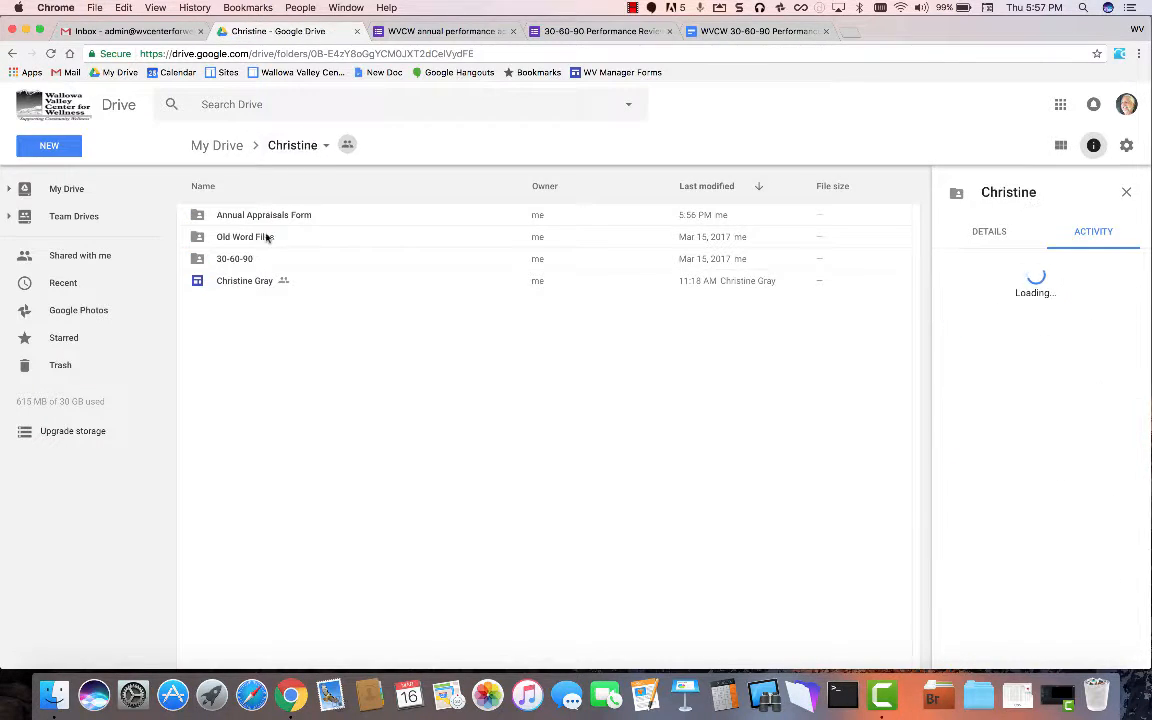
Look through the 30-60-90 folder and its already open review document, returning to the parent folder
{"action": "double_click", "coordinate": [240, 259]}
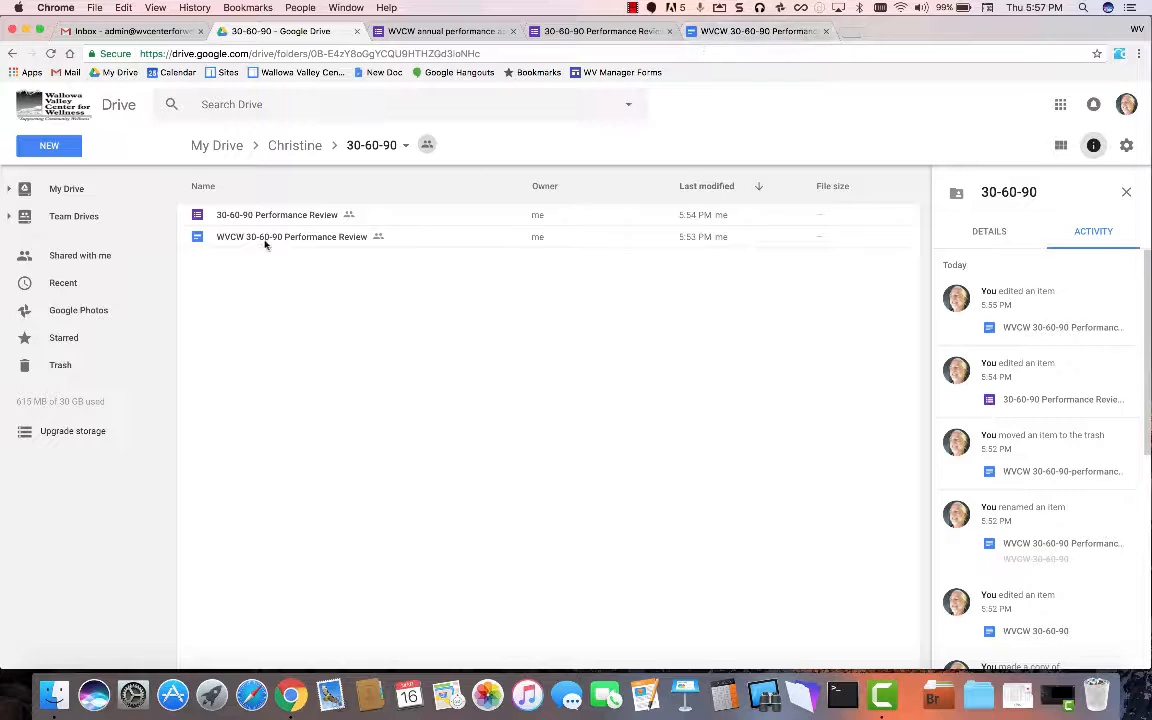
{"action": "left_click", "coordinate": [763, 33]}
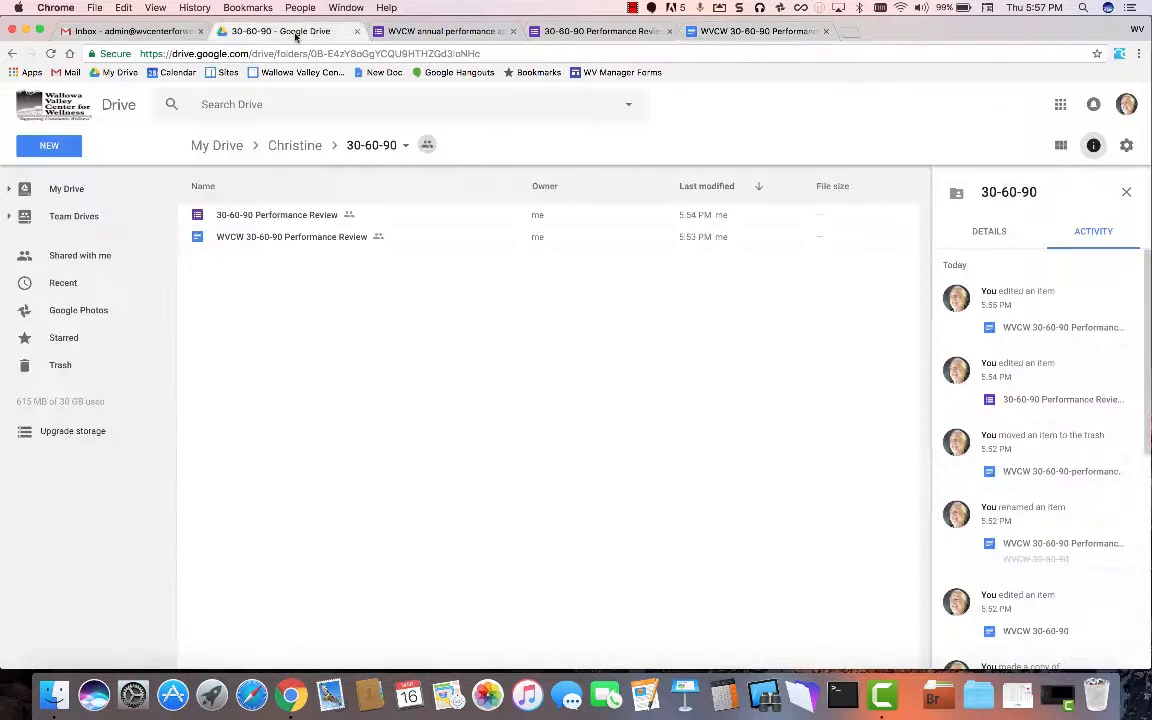
{"action": "left_click", "coordinate": [268, 31]}
{"action": "left_click", "coordinate": [294, 145]}
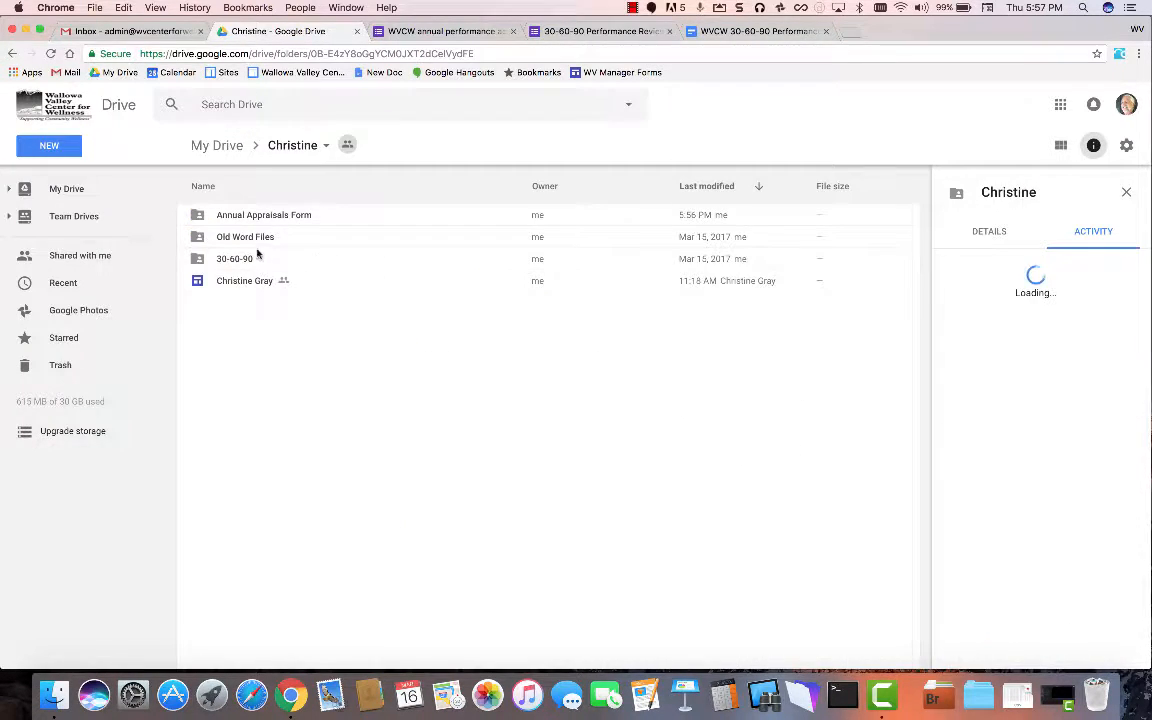
Open the WVCW annual performance appraisal document from the Annual Appraisals Form folder, review its merge fields and rating sections, and close it
{"action": "double_click", "coordinate": [268, 220]}
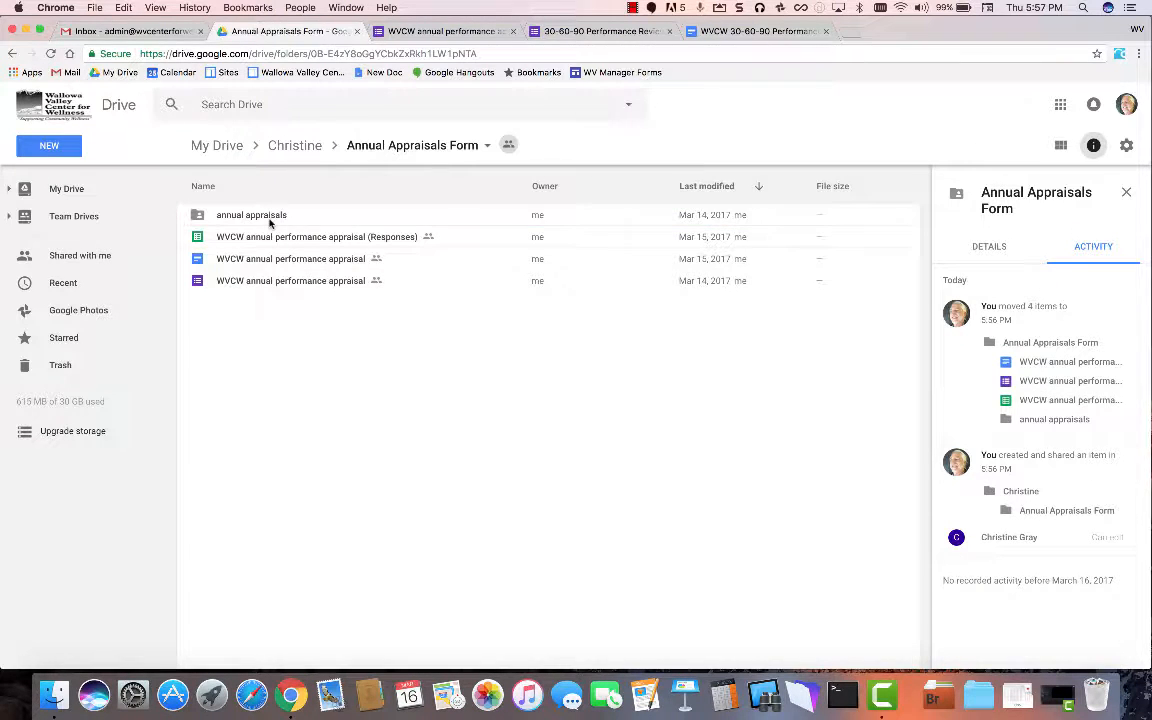
{"action": "double_click", "coordinate": [273, 260]}
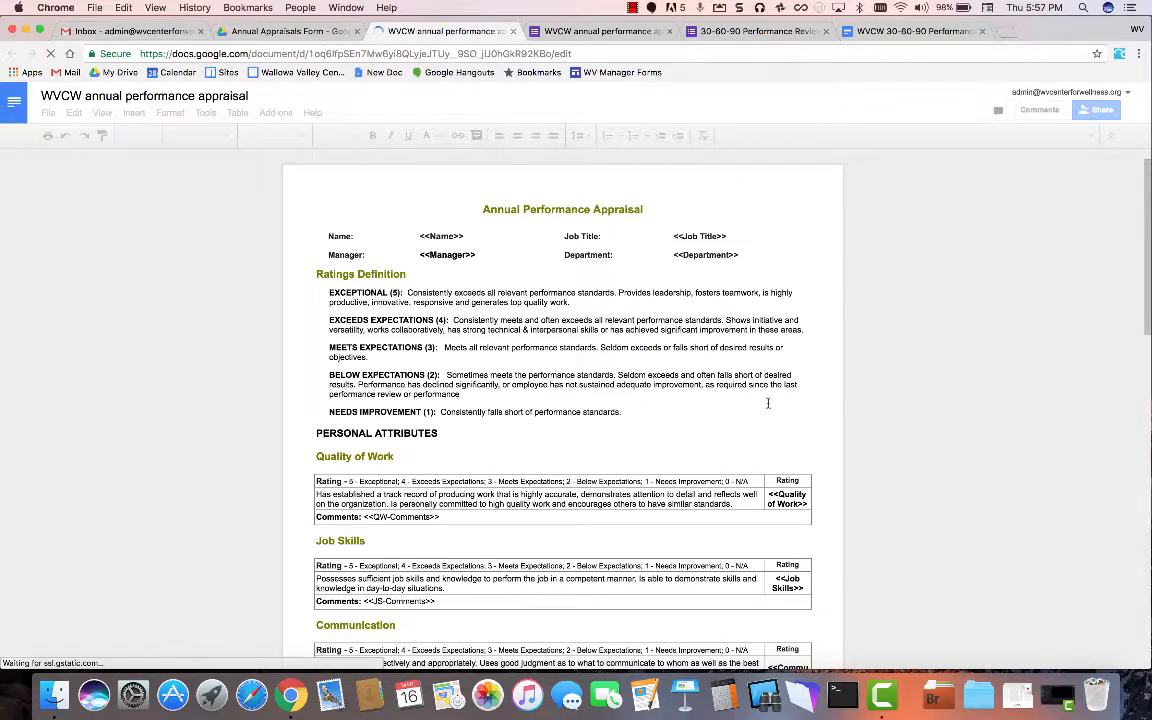
{"action": "scroll", "coordinate": [768, 398], "scroll_direction": "down", "scroll_amount": 10}
{"action": "scroll", "coordinate": [768, 394], "scroll_direction": "up", "scroll_amount": 8}
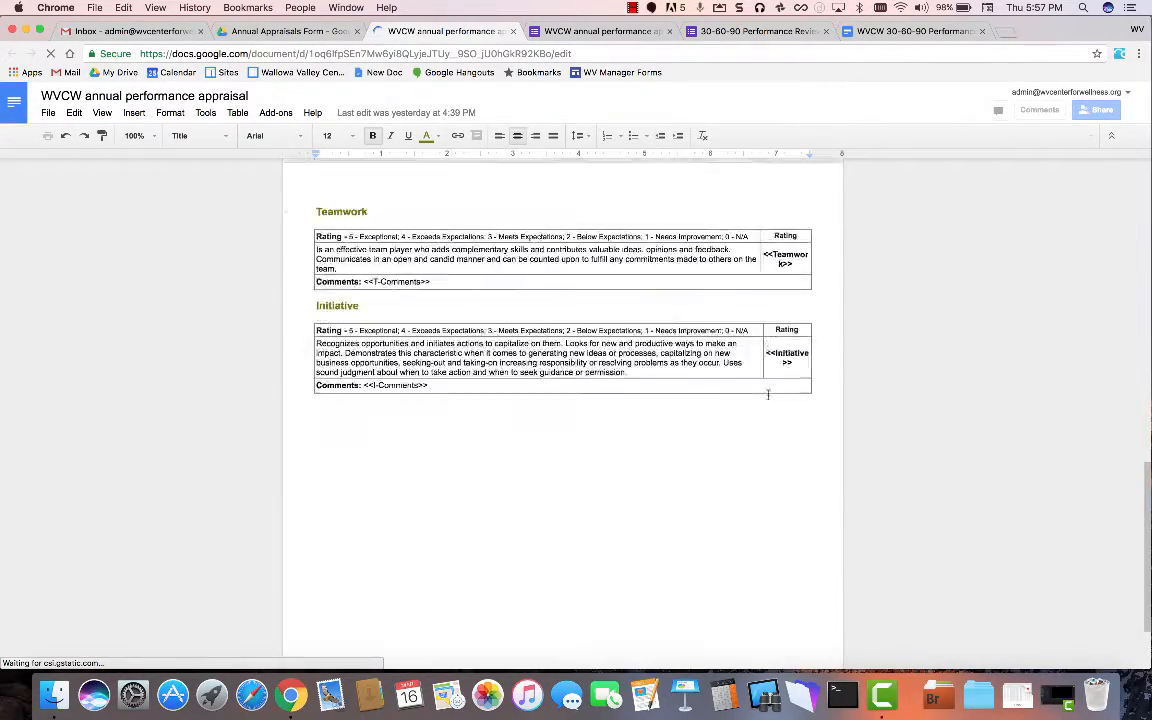
{"action": "scroll", "coordinate": [768, 394], "scroll_direction": "up", "scroll_amount": 5}
{"action": "scroll", "coordinate": [766, 393], "scroll_direction": "down", "scroll_amount": 2}
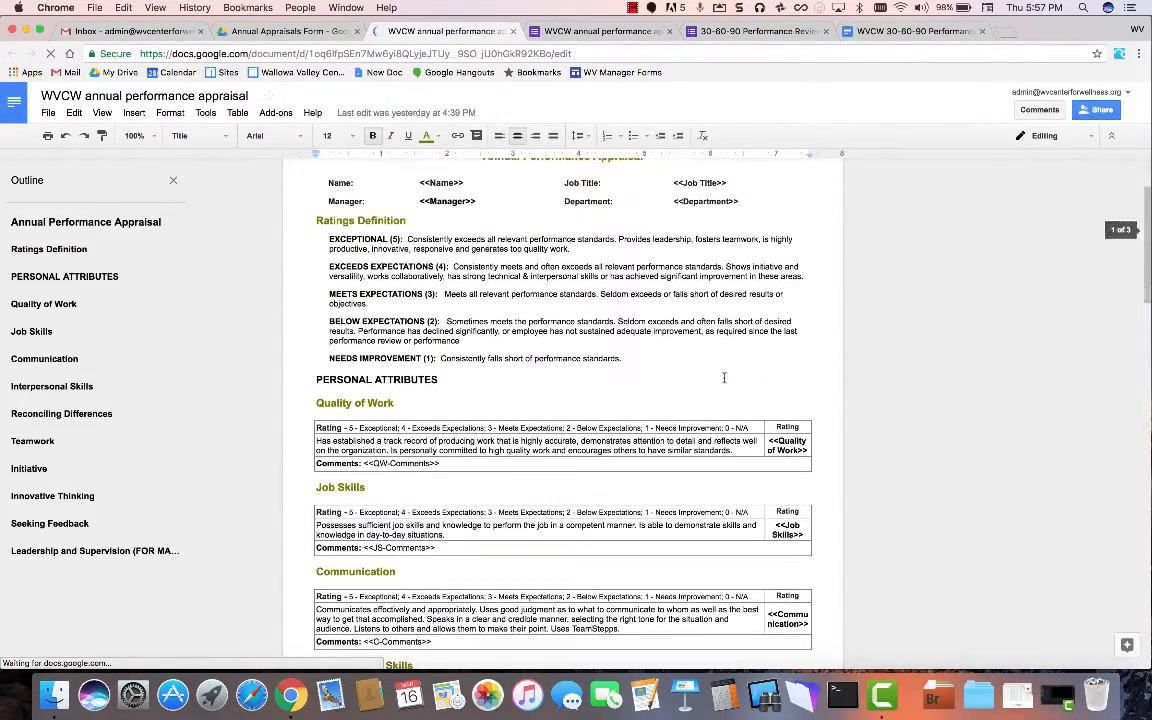
{"action": "key", "text": "super+w"}
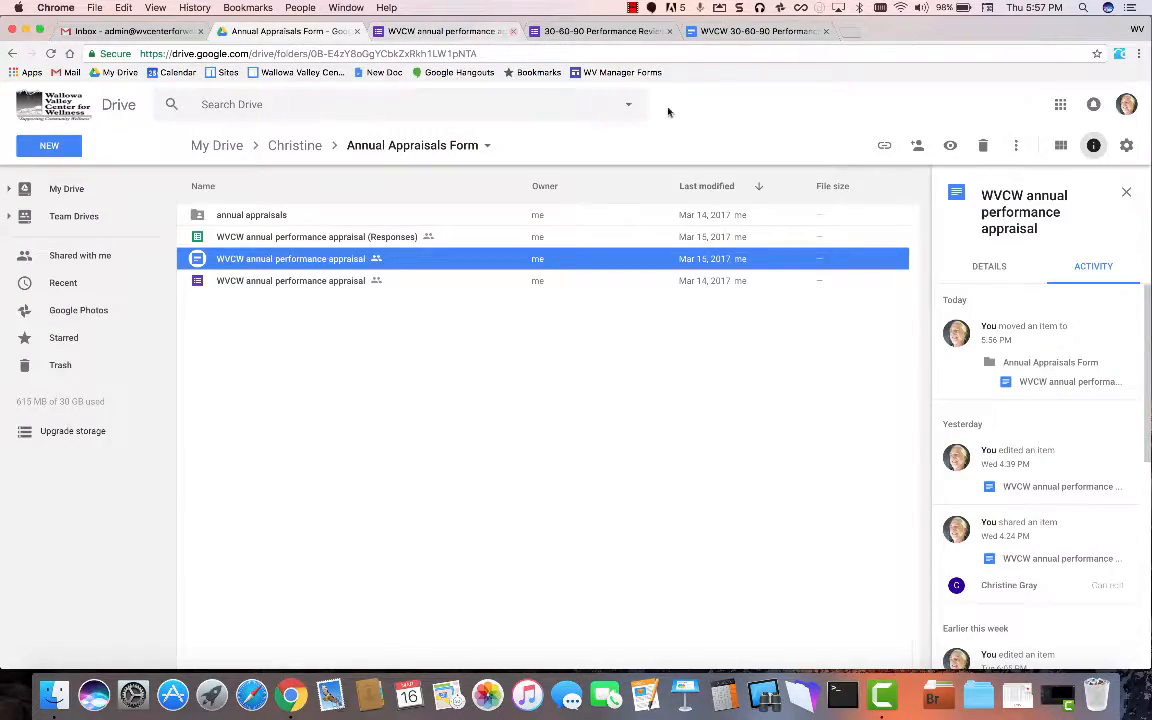
Review the WVCW 30-60-90 Performance Review document from its header fields through the core job performance and sign-off tables
{"action": "left_click", "coordinate": [743, 33]}
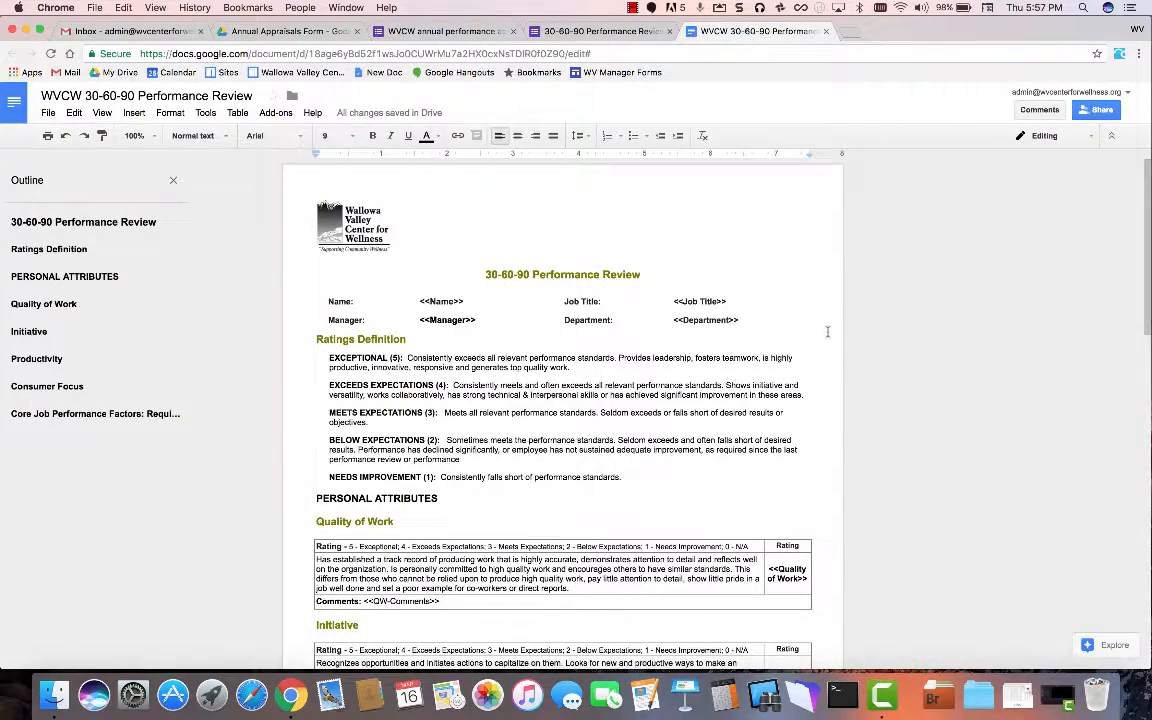
{"action": "scroll", "coordinate": [745, 298], "scroll_direction": "down", "scroll_amount": 10}
{"action": "scroll", "coordinate": [826, 331], "scroll_direction": "down", "scroll_amount": 2}
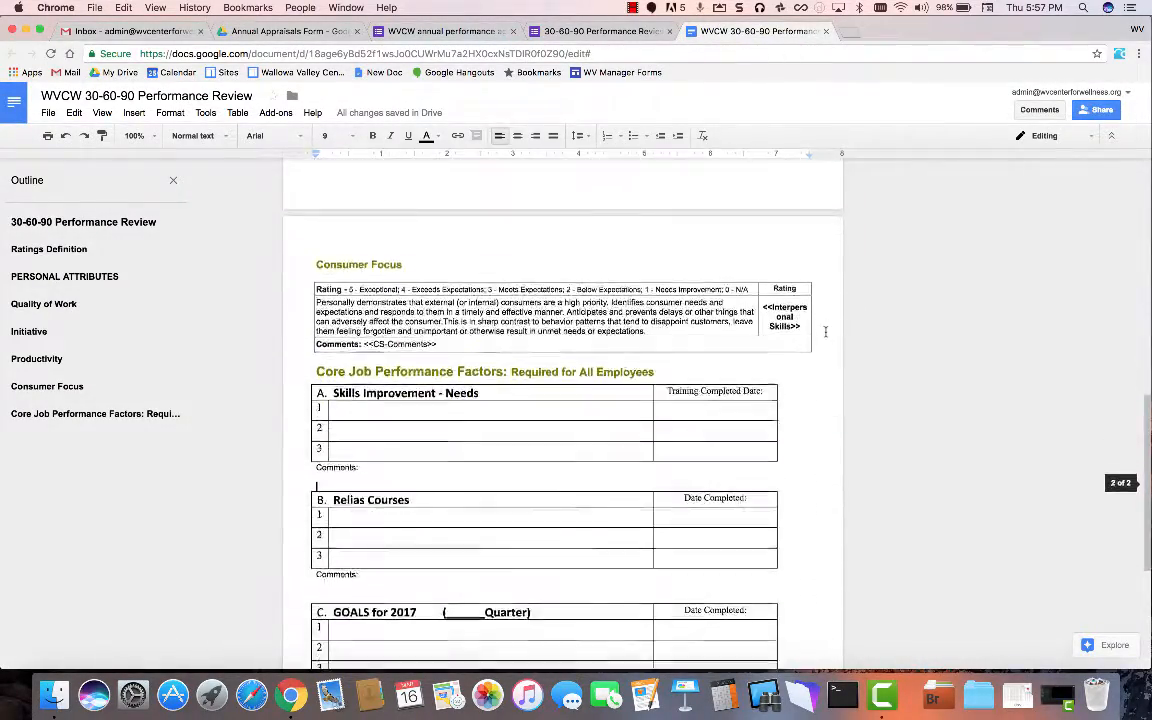
{"action": "scroll", "coordinate": [826, 331], "scroll_direction": "down", "scroll_amount": 3}
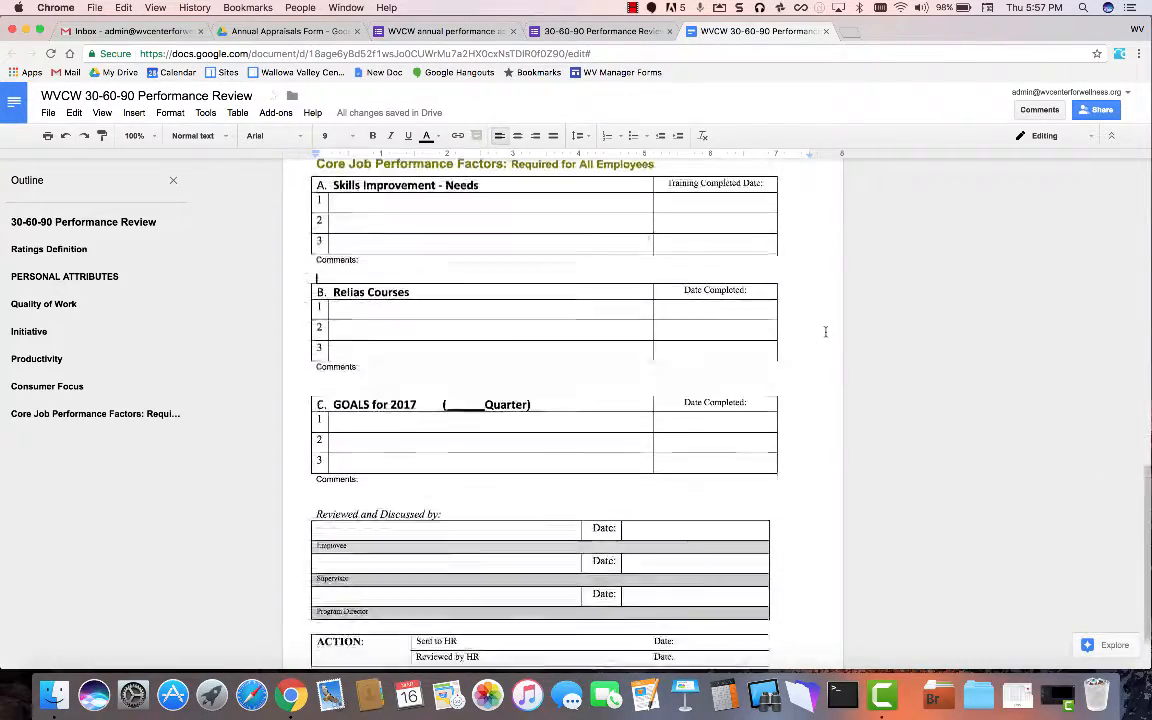
{"action": "scroll", "coordinate": [826, 331], "scroll_direction": "up", "scroll_amount": 7}
{"action": "scroll", "coordinate": [826, 331], "scroll_direction": "up", "scroll_amount": 8}
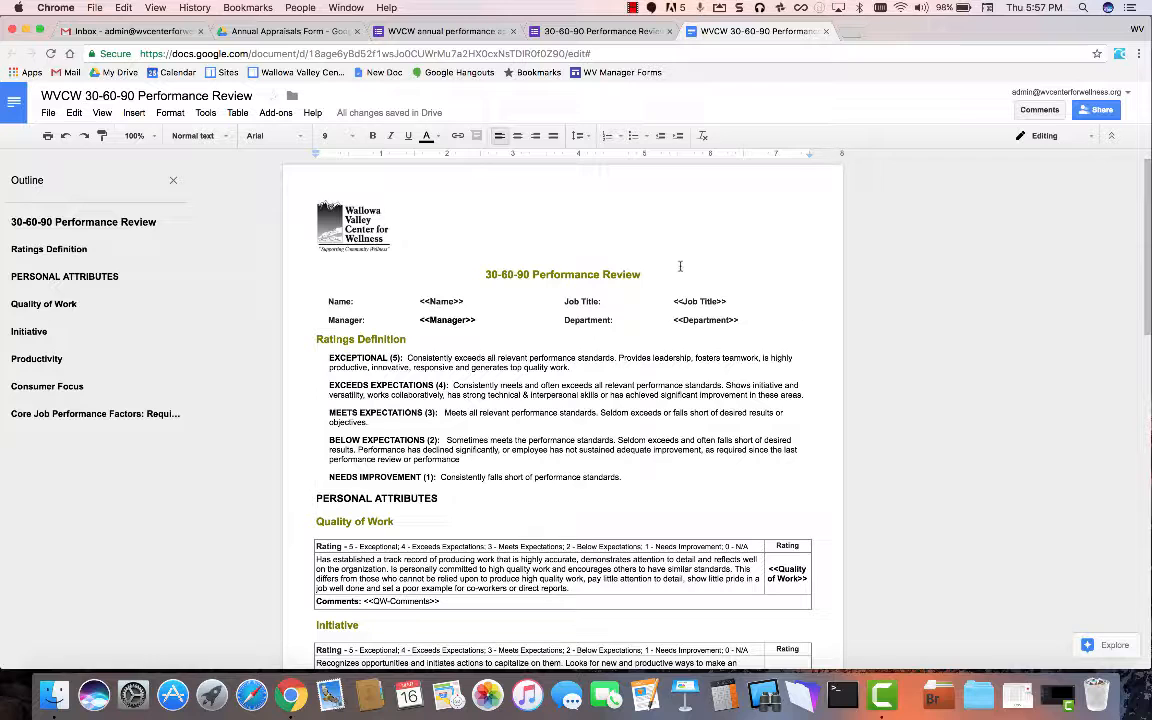
View the 30-60-90 Performance Review form and switch to the WVCW annual performance appraisal form for comparison
{"action": "left_click", "coordinate": [596, 31]}
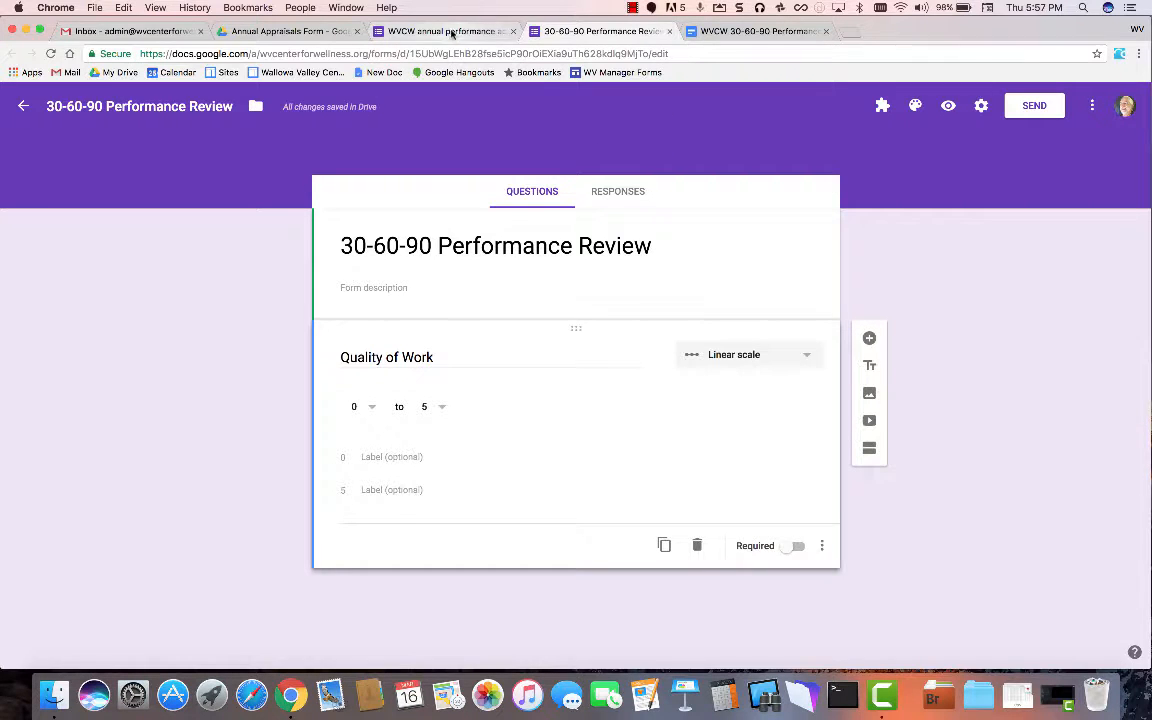
{"action": "left_click", "coordinate": [406, 31]}
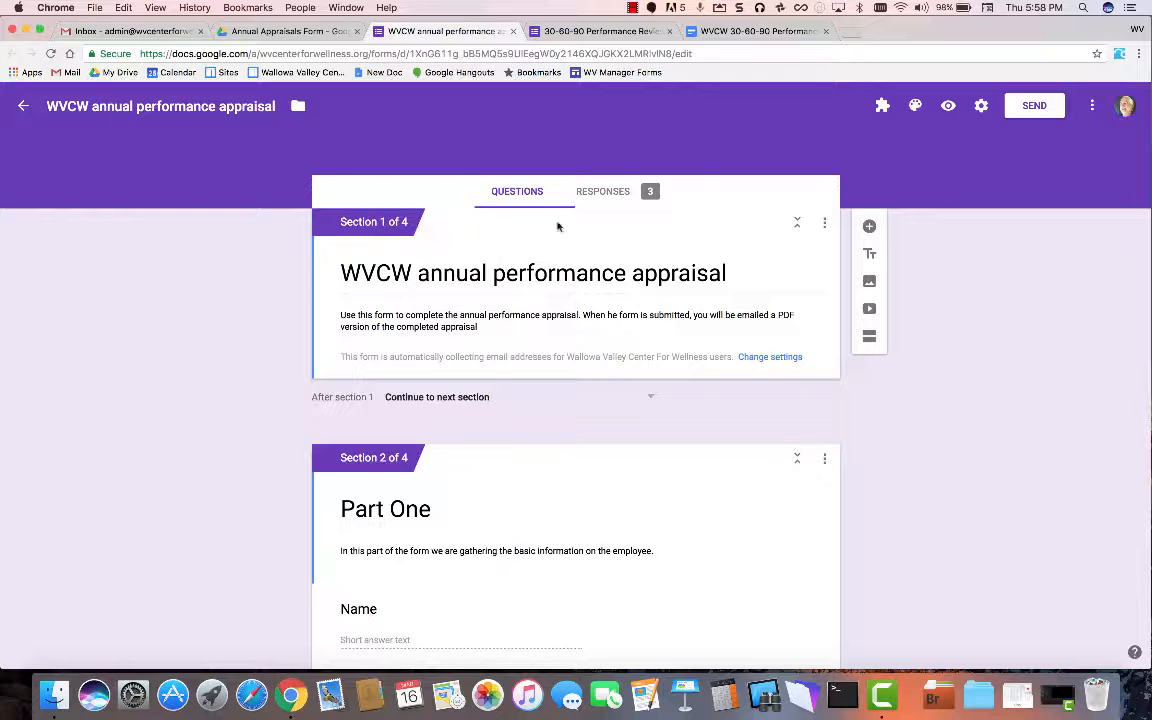
Add a new section to the 30-60-90 Performance Review form and delete the Quality of Work question from section 1
{"action": "left_click", "coordinate": [610, 31]}
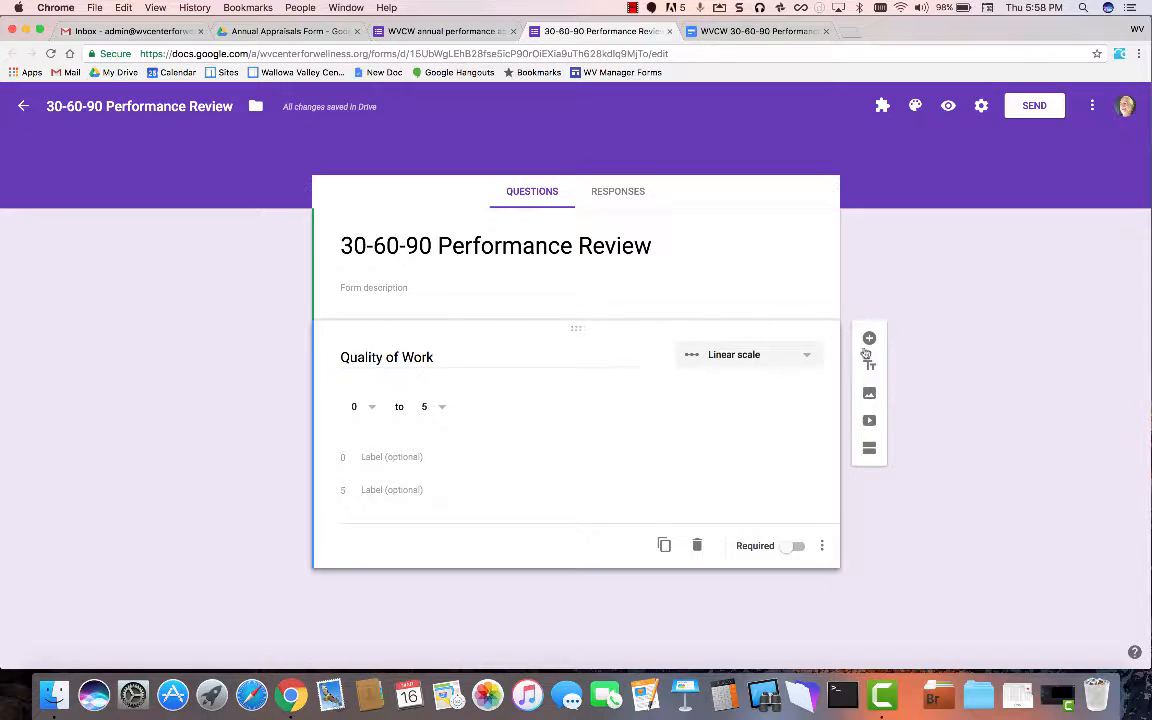
{"action": "left_click", "coordinate": [870, 450]}
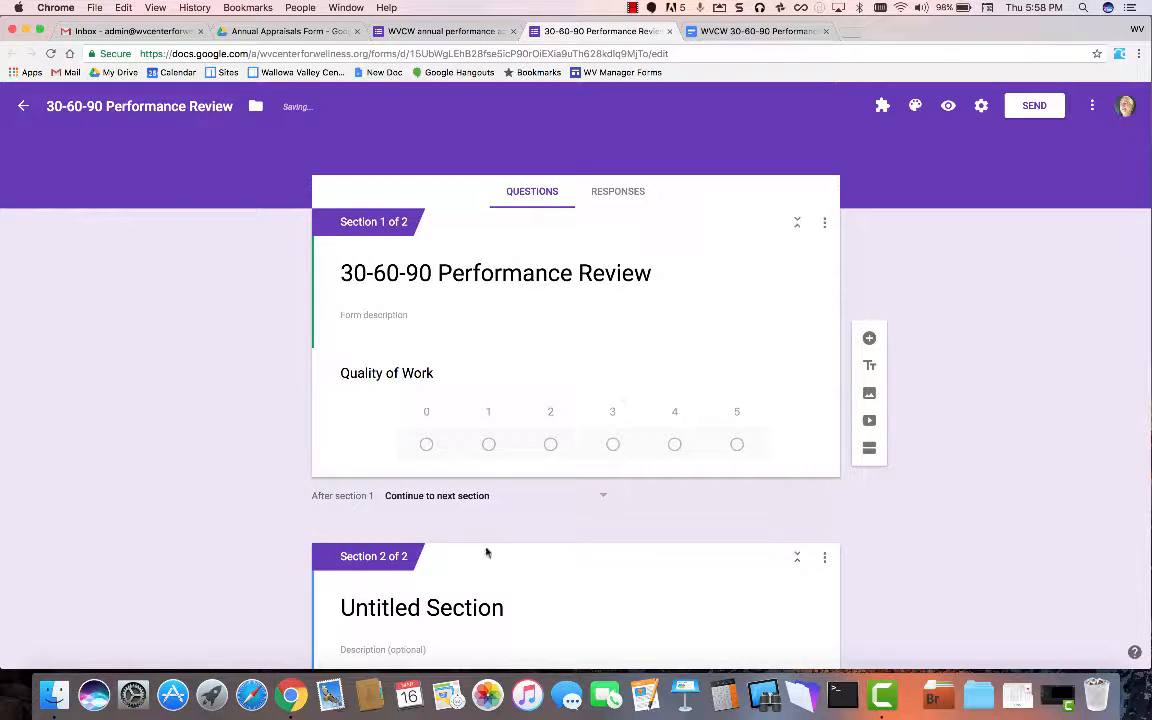
{"action": "left_click", "coordinate": [707, 567]}
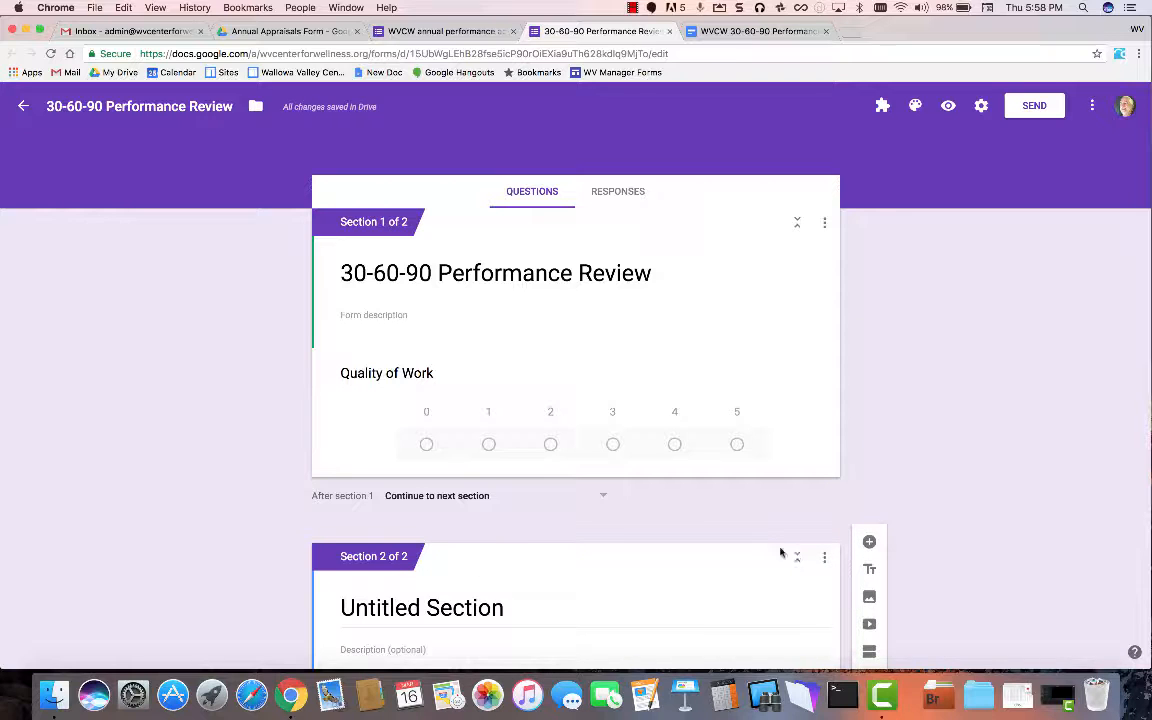
{"action": "left_click", "coordinate": [570, 373]}
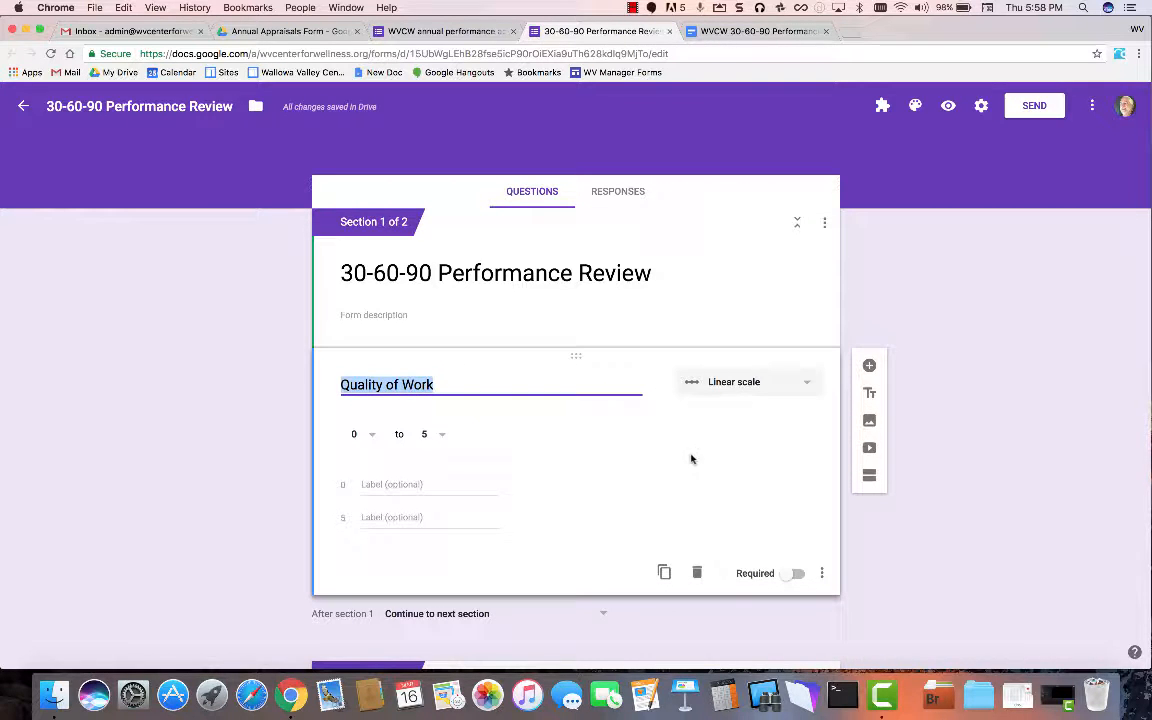
{"action": "left_click", "coordinate": [697, 572]}
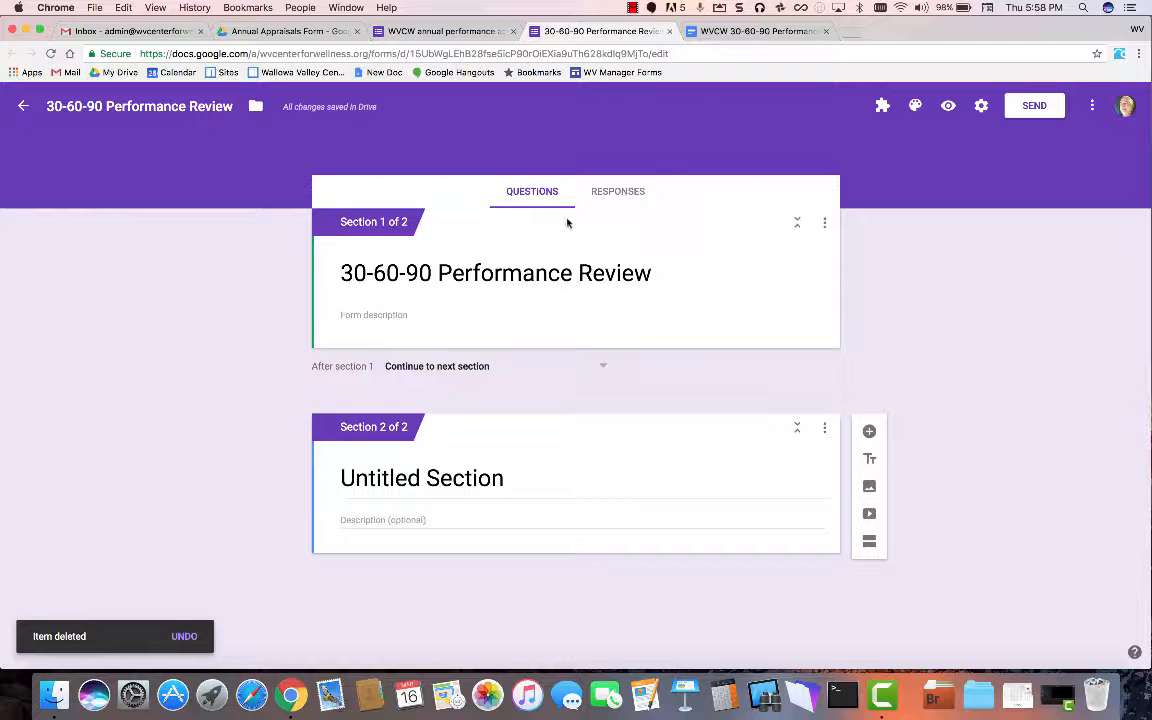
Copy the form description from the WVCW annual performance appraisal form into the 30-60-90 Performance Review form's description
{"action": "left_click", "coordinate": [466, 34]}
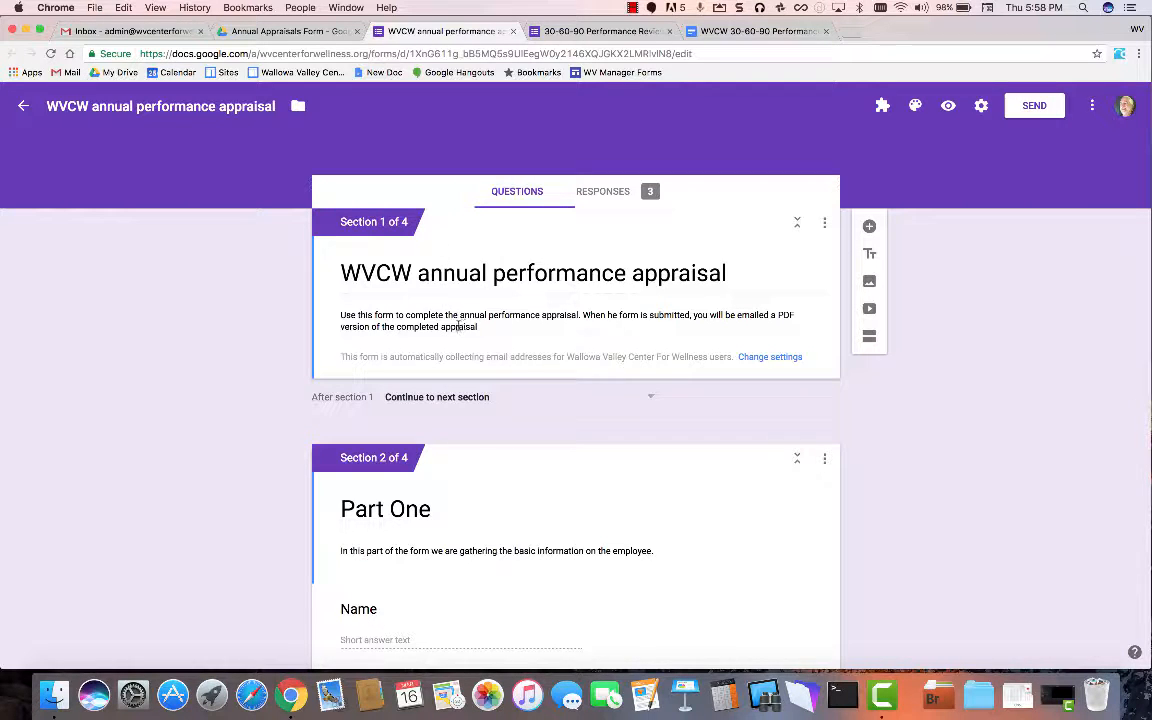
{"action": "triple_click", "coordinate": [391, 314]}
{"action": "key", "text": "super+c"}
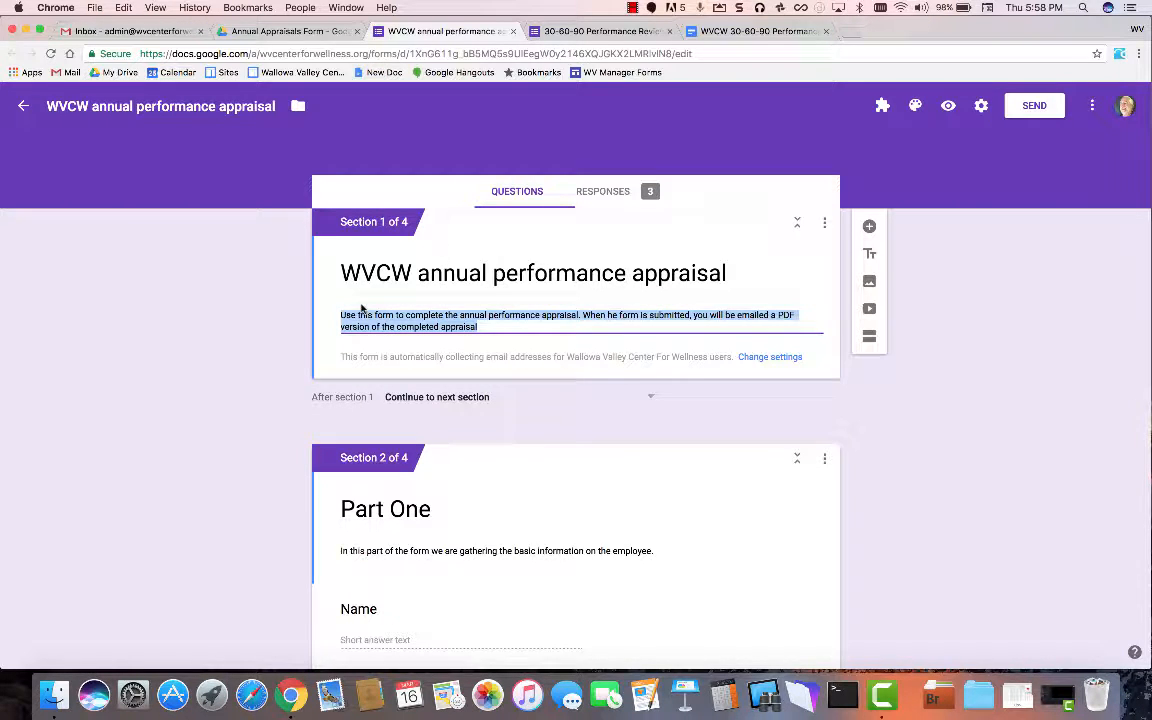
{"action": "left_click", "coordinate": [560, 31]}
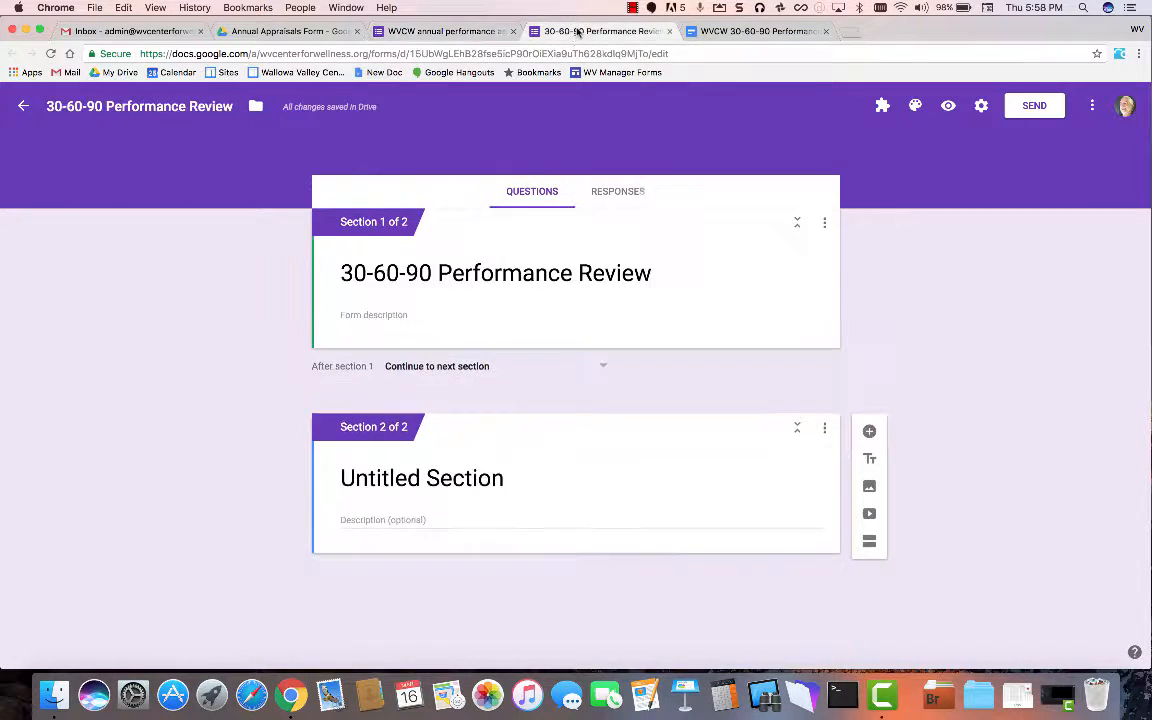
{"action": "left_click", "coordinate": [360, 313]}
{"action": "key", "text": "super+v"}
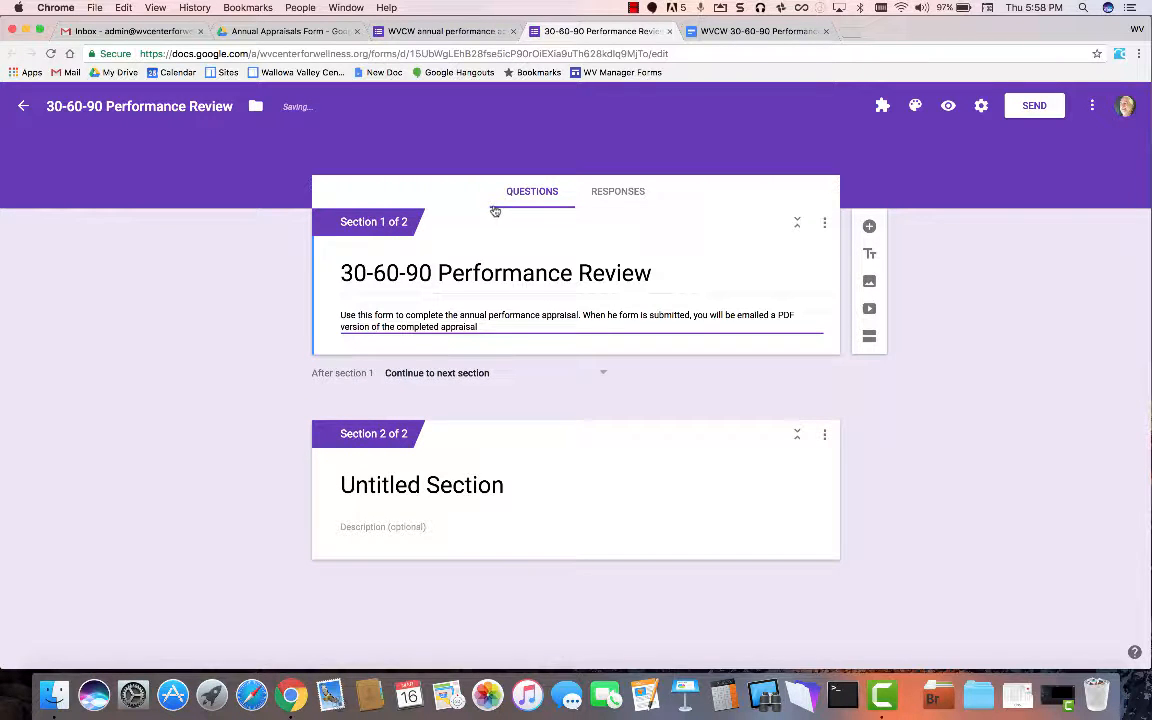
Check the second section of the annual appraisal form and title the 30-60-90 form's untitled section "Part One" to match
{"action": "left_click", "coordinate": [467, 35]}
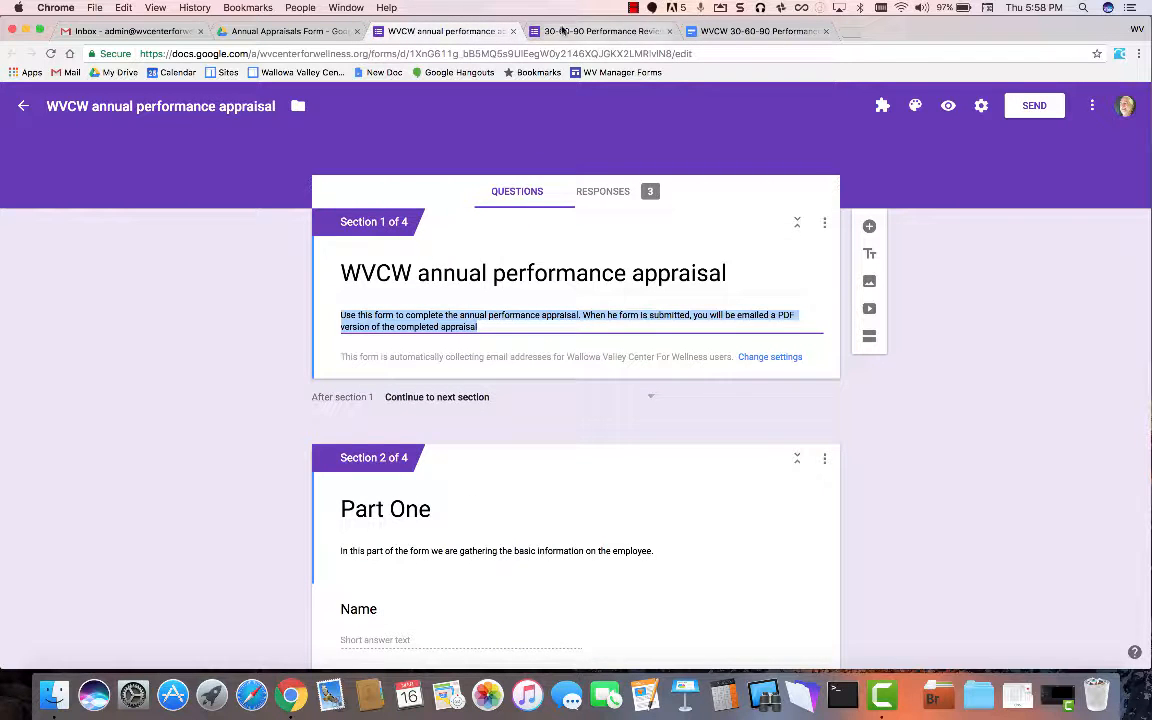
{"action": "left_click", "coordinate": [598, 31]}
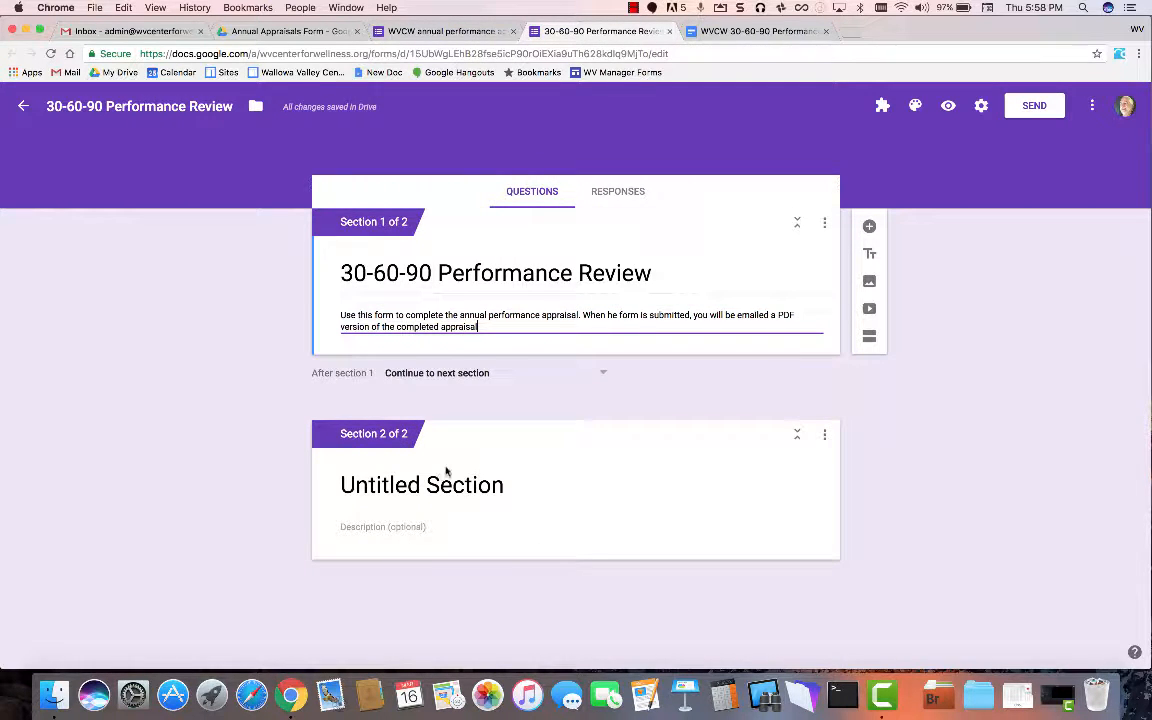
{"action": "left_click", "coordinate": [470, 35]}
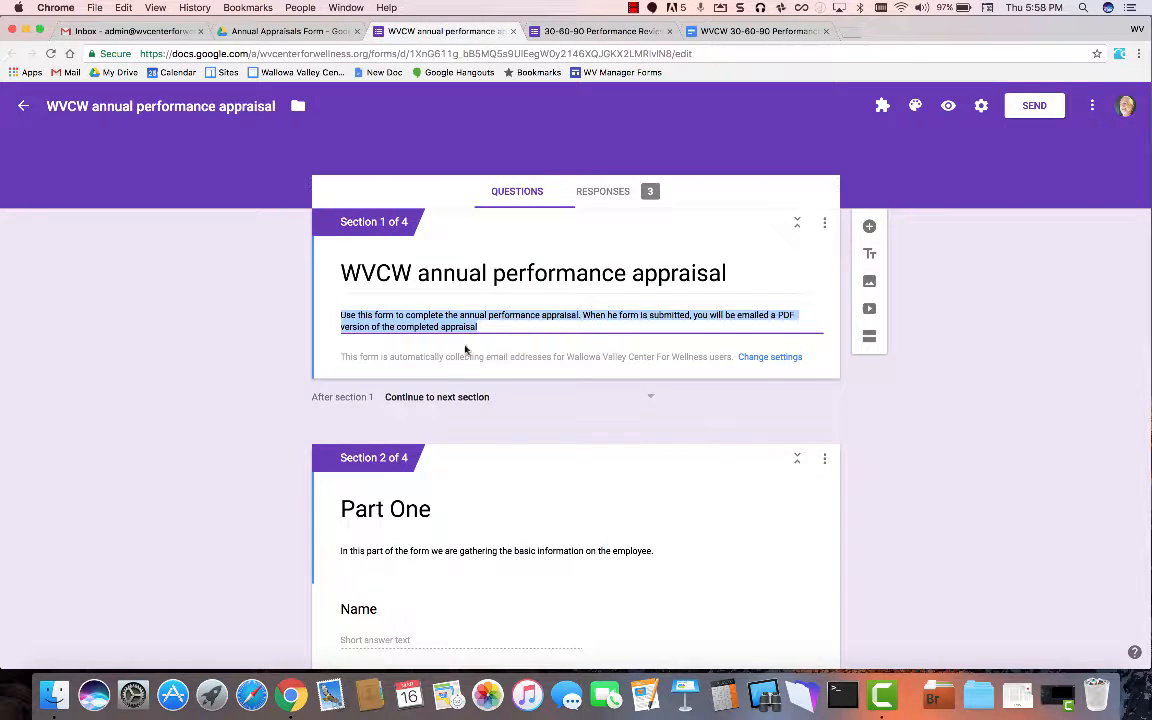
{"action": "scroll", "coordinate": [520, 446], "scroll_direction": "down", "scroll_amount": 1}
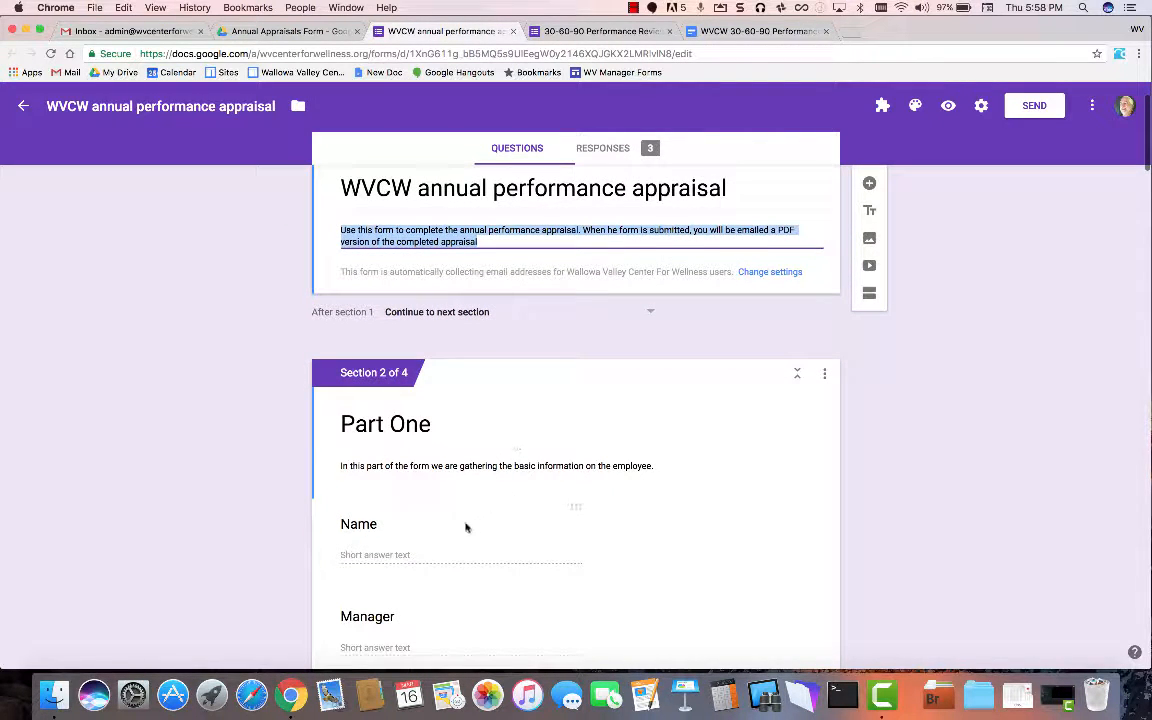
{"action": "scroll", "coordinate": [468, 525], "scroll_direction": "down", "scroll_amount": 3}
{"action": "scroll", "coordinate": [474, 526], "scroll_direction": "up", "scroll_amount": 5}
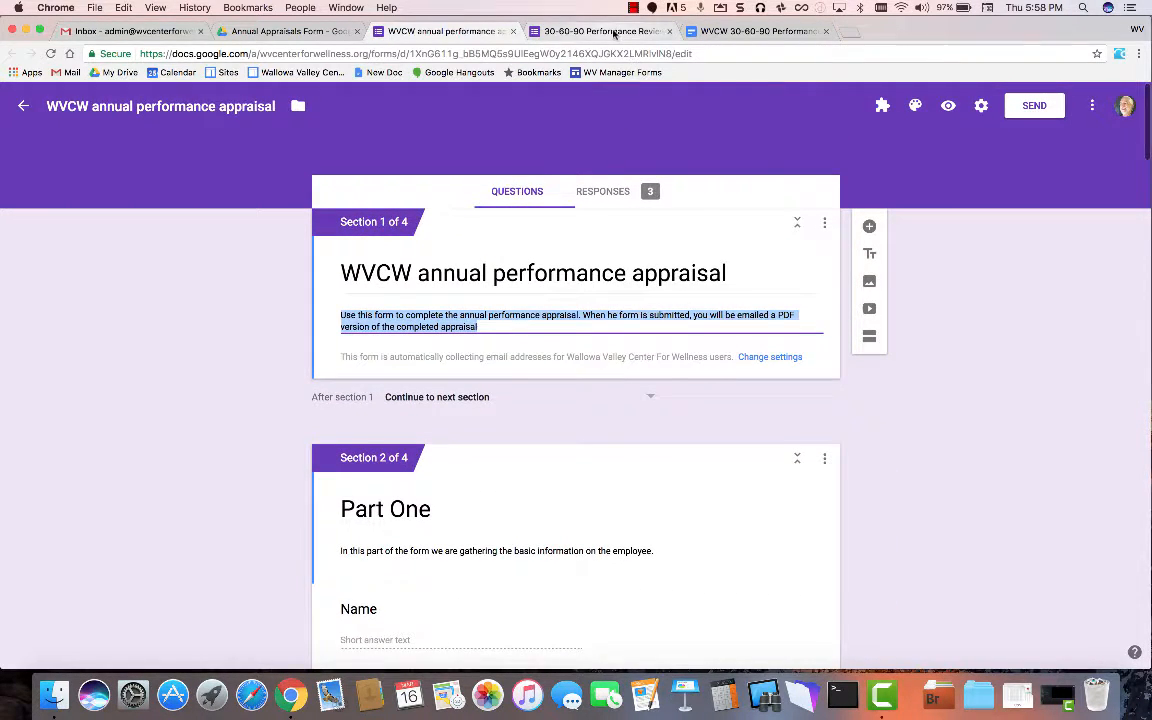
{"action": "left_click", "coordinate": [556, 31]}
{"action": "left_click", "coordinate": [463, 484]}
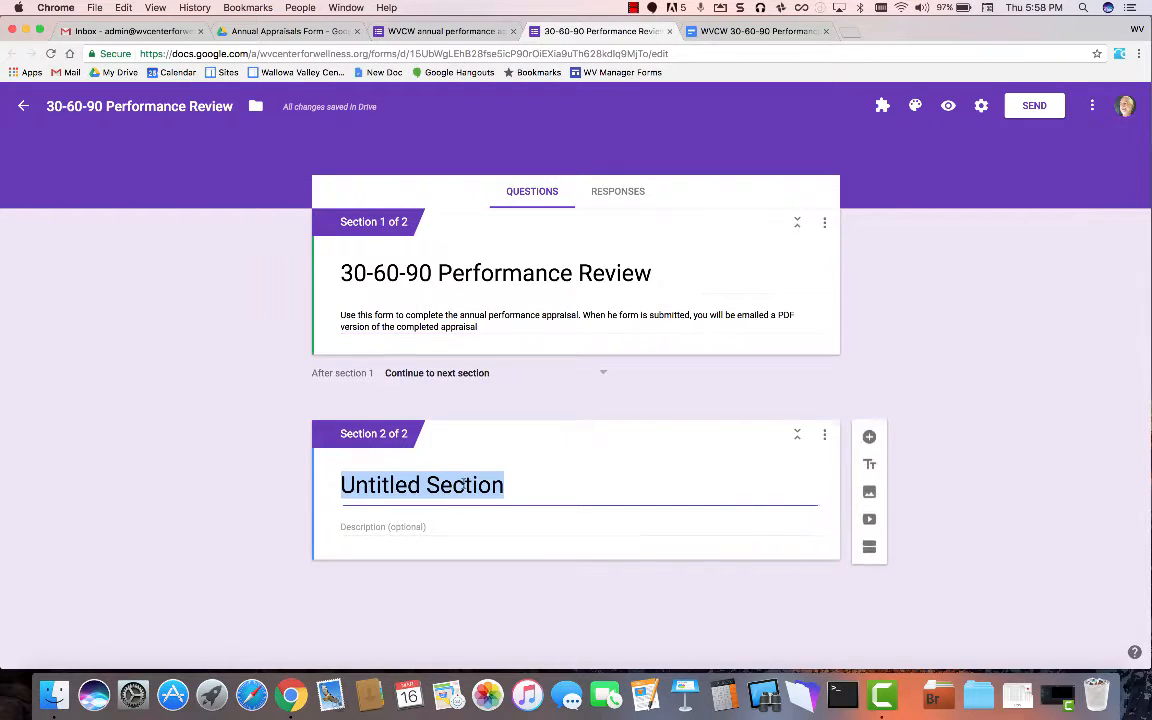
{"action": "type", "text": "Part One"}
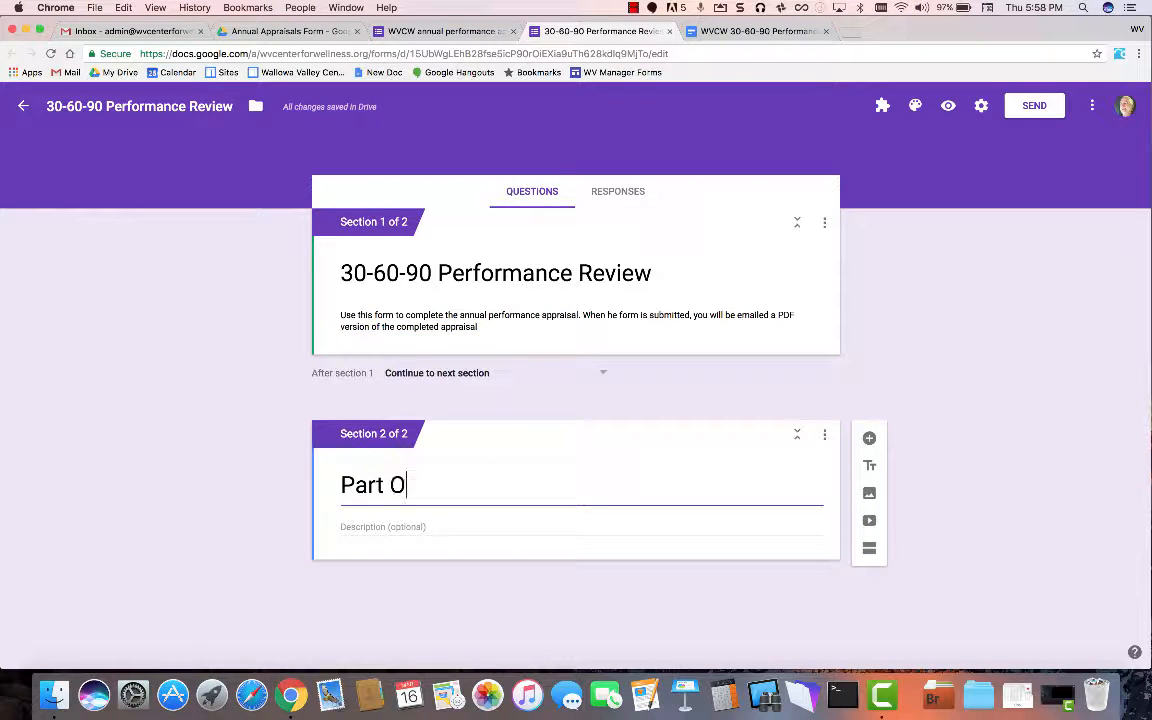
Add a short-answer question titled "Name" to Part One, and duplicate it as a question titled "Manager"
{"action": "left_click", "coordinate": [869, 438]}
{"action": "type", "text": "Name"}
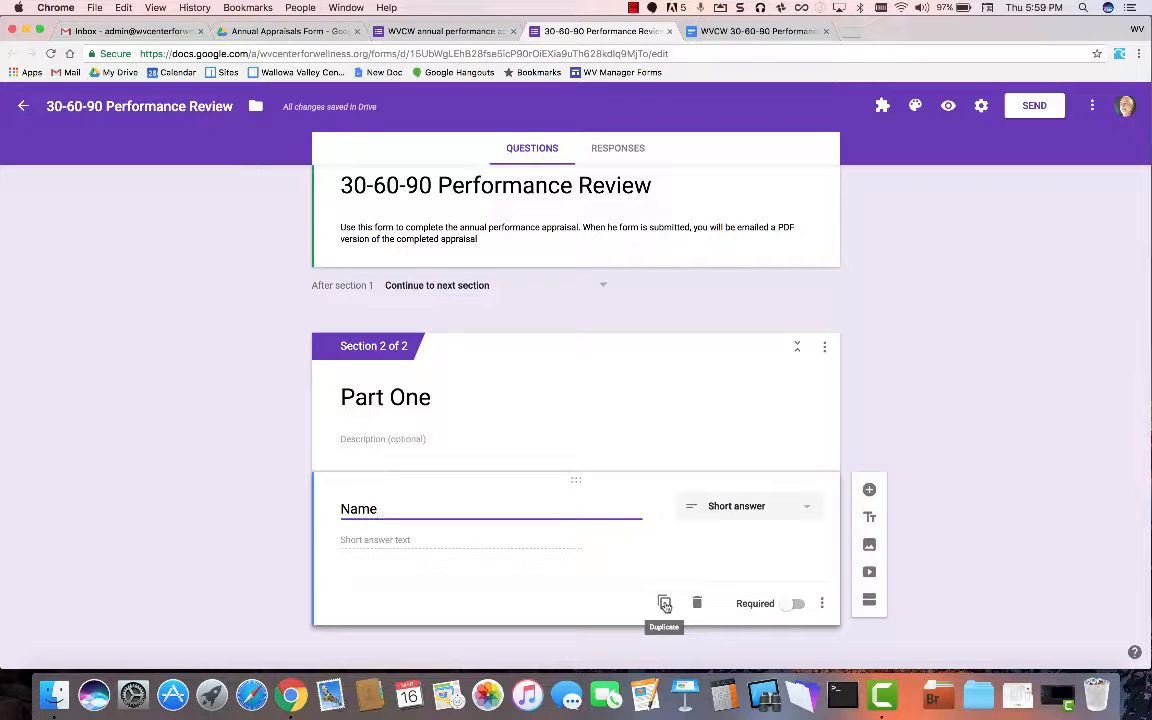
{"action": "left_click", "coordinate": [664, 603]}
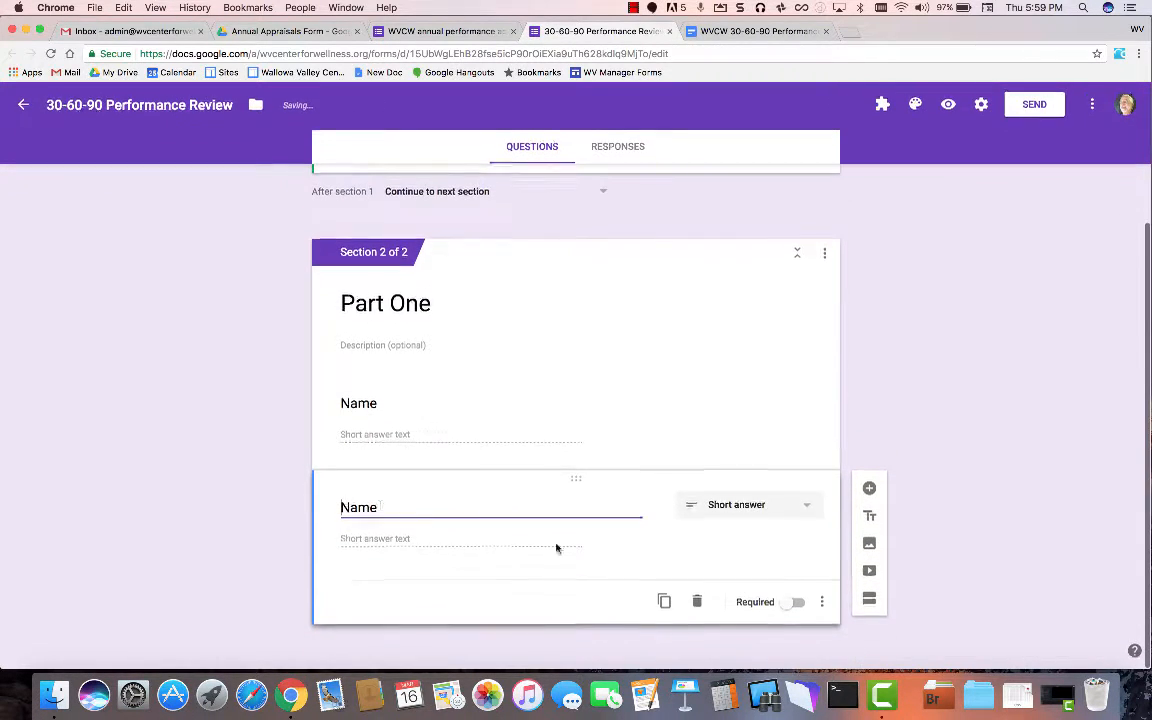
{"action": "double_click", "coordinate": [365, 509]}
{"action": "type", "text": "Ma"}
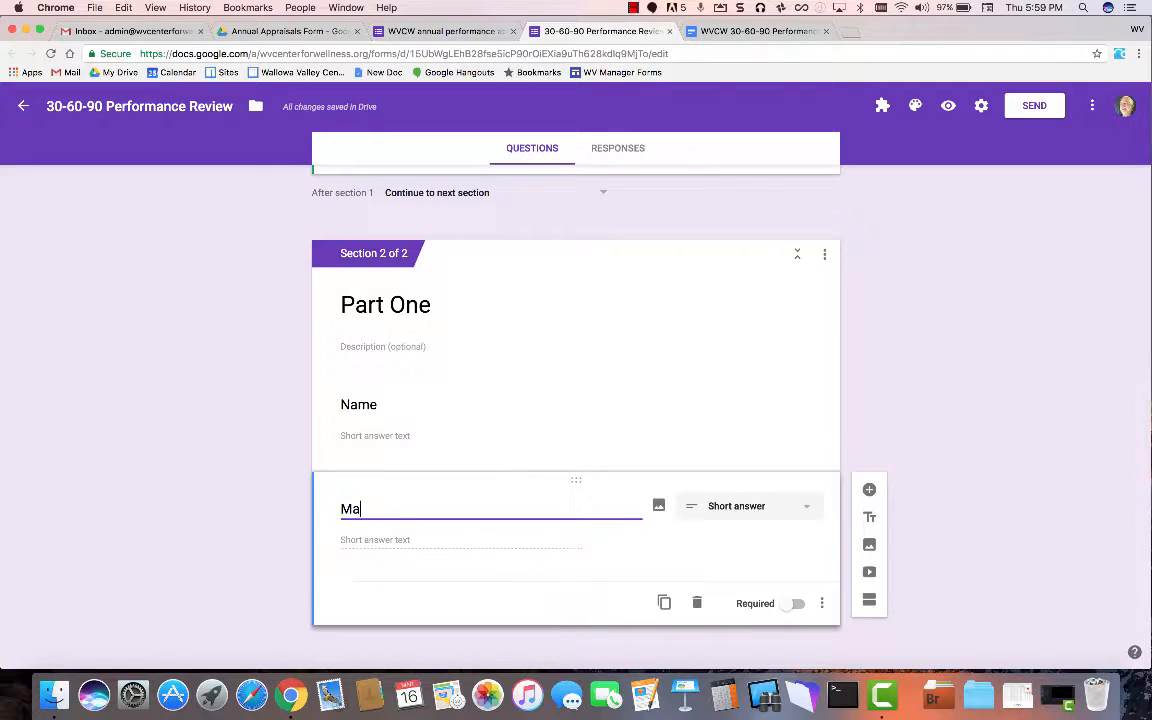
{"action": "type", "text": "nager"}
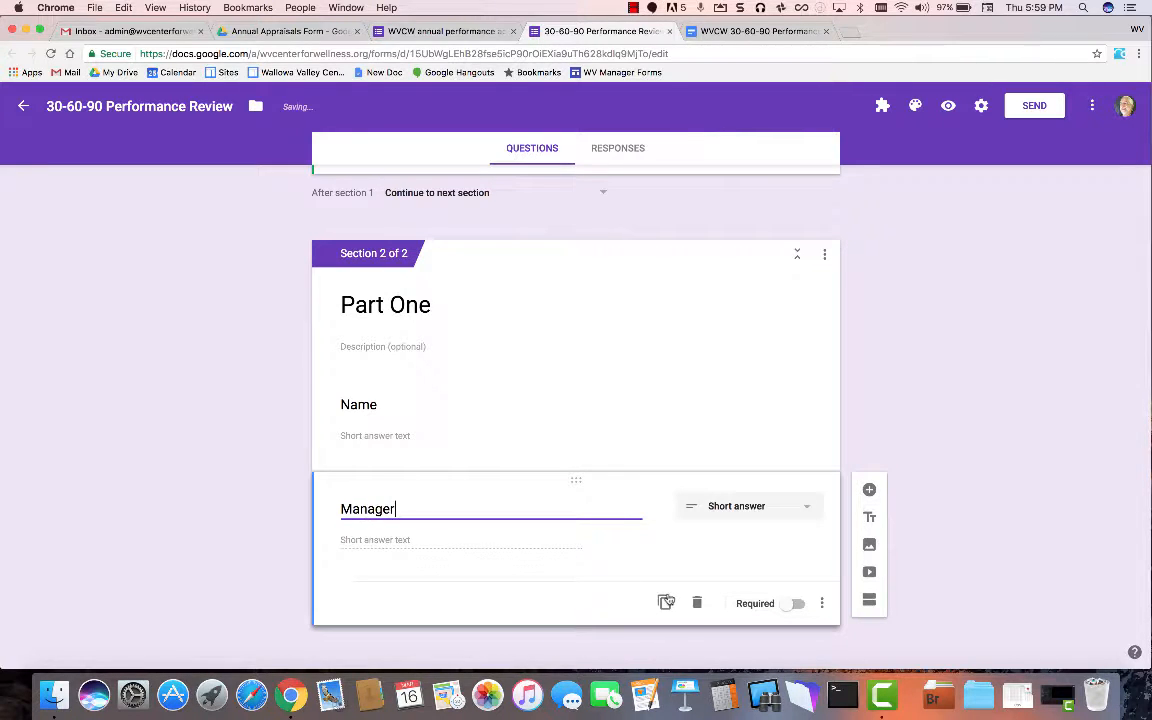
Duplicate the Manager question, check the annual appraisal form for the following field, and retitle the copy "Job Title"
{"action": "left_click", "coordinate": [664, 602]}
{"action": "left_click", "coordinate": [440, 31]}
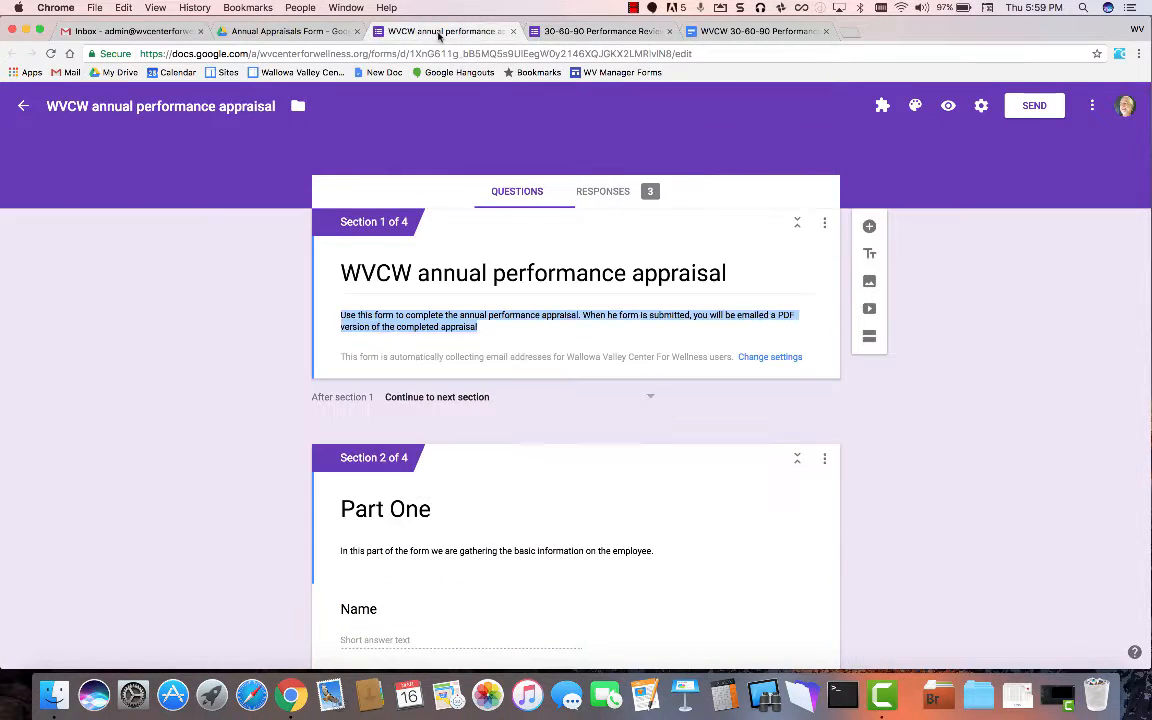
{"action": "scroll", "coordinate": [492, 366], "scroll_direction": "down", "scroll_amount": 3}
{"action": "scroll", "coordinate": [492, 366], "scroll_direction": "down", "scroll_amount": 3}
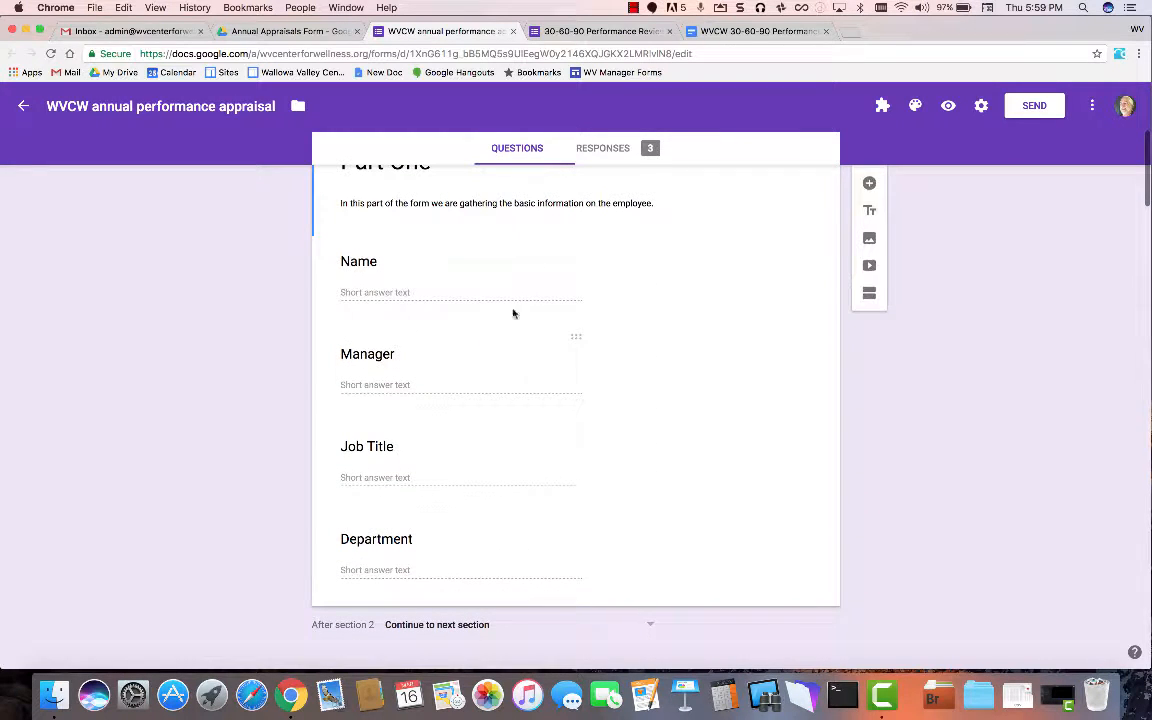
{"action": "left_click", "coordinate": [605, 31]}
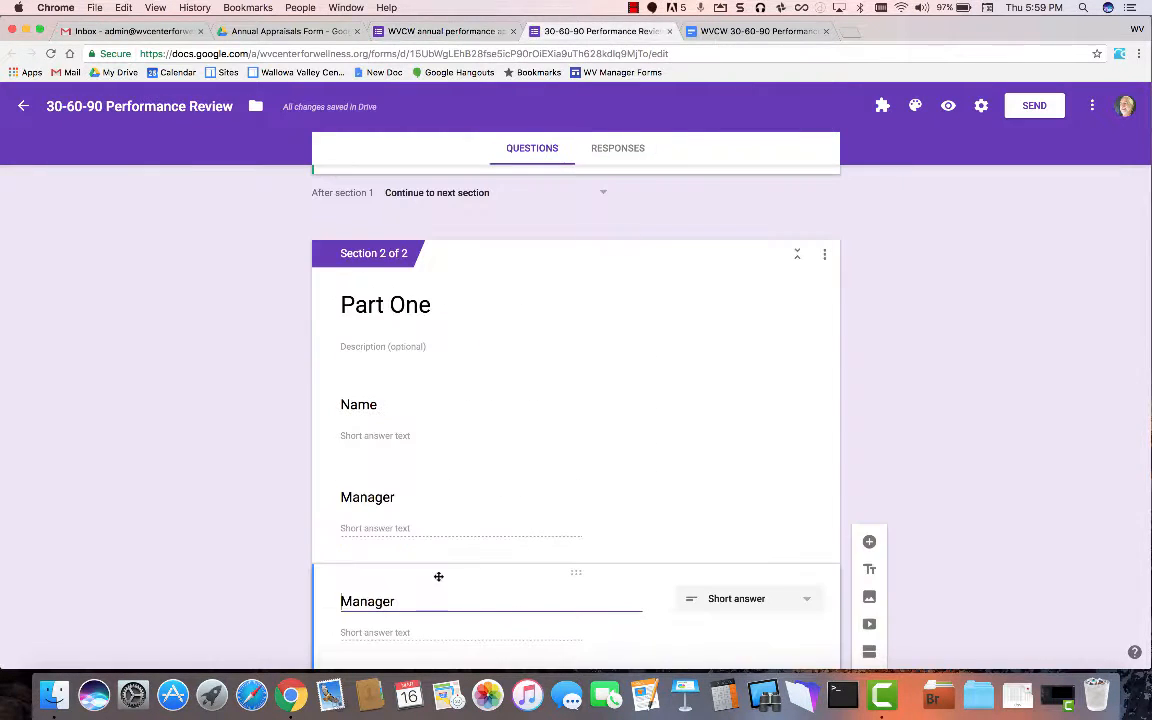
{"action": "double_click", "coordinate": [367, 601]}
{"action": "type", "text": "Job Title"}
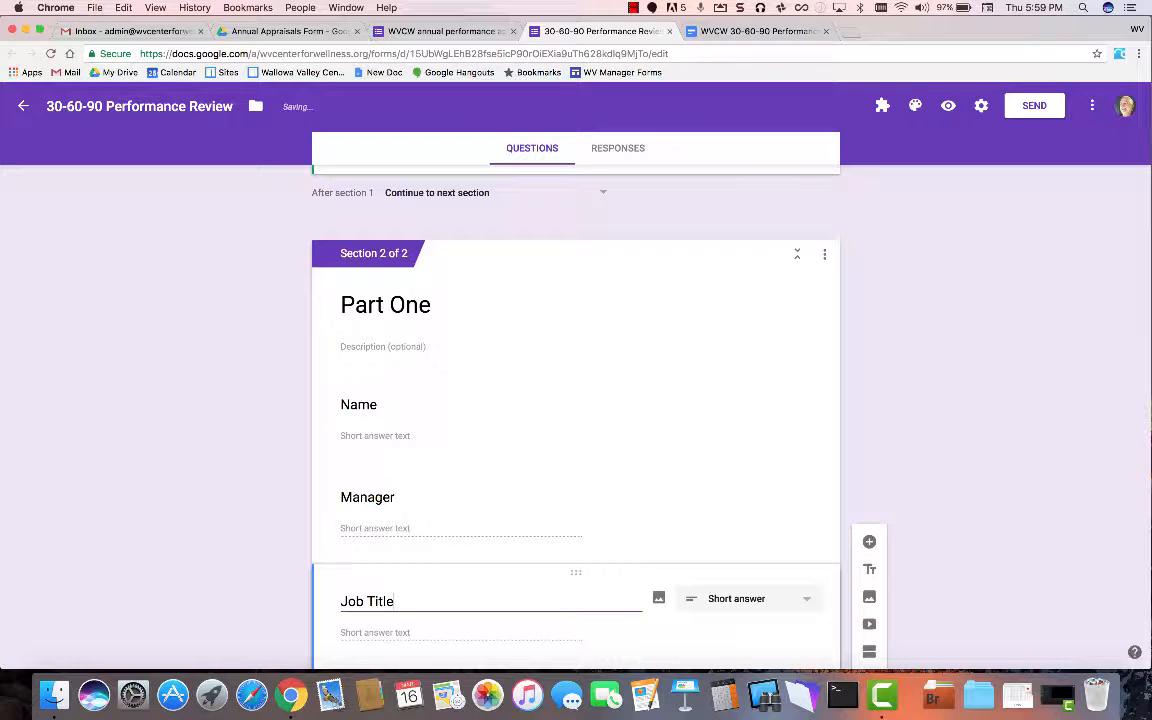
Duplicate the Job Title question and retitle the copy "Department"
{"action": "scroll", "coordinate": [465, 589], "scroll_direction": "down", "scroll_amount": 2}
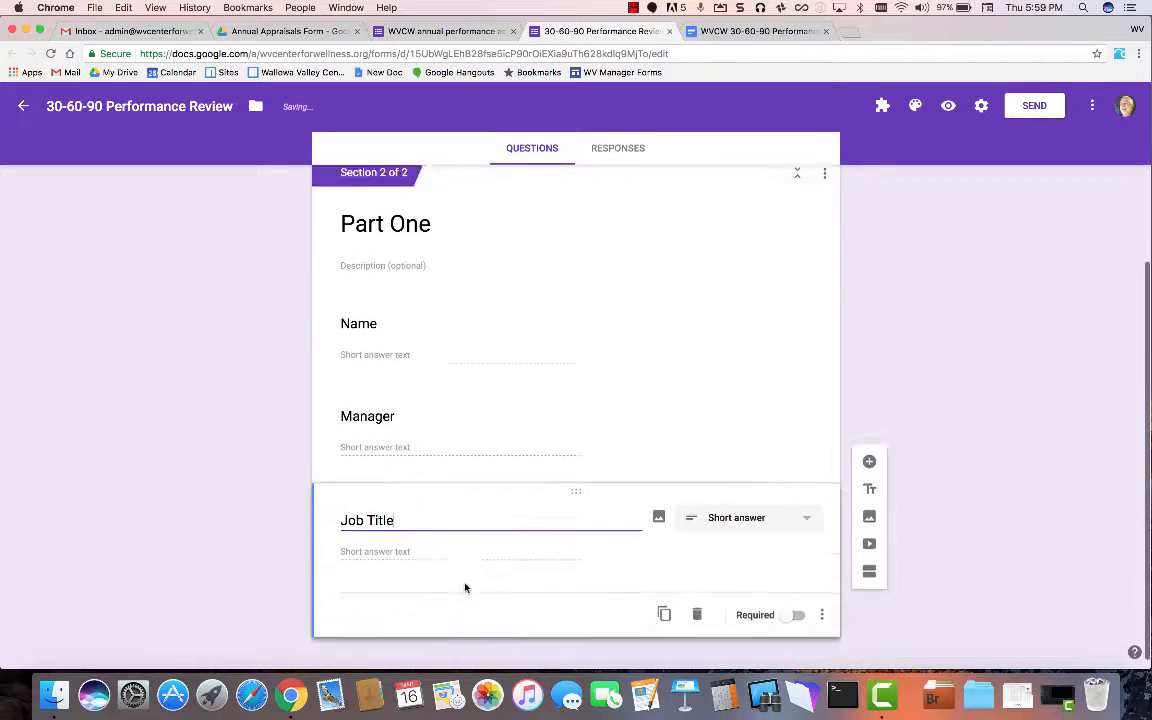
{"action": "left_click", "coordinate": [663, 606]}
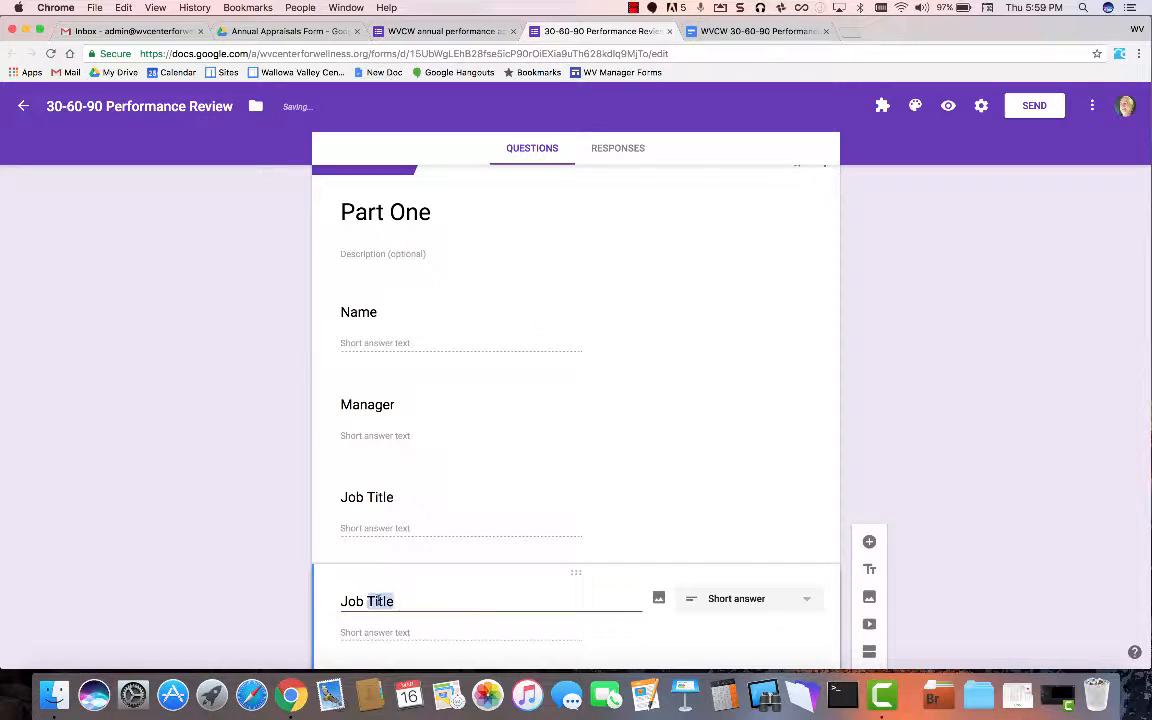
{"action": "triple_click", "coordinate": [378, 598]}
{"action": "type", "text": "Department"}
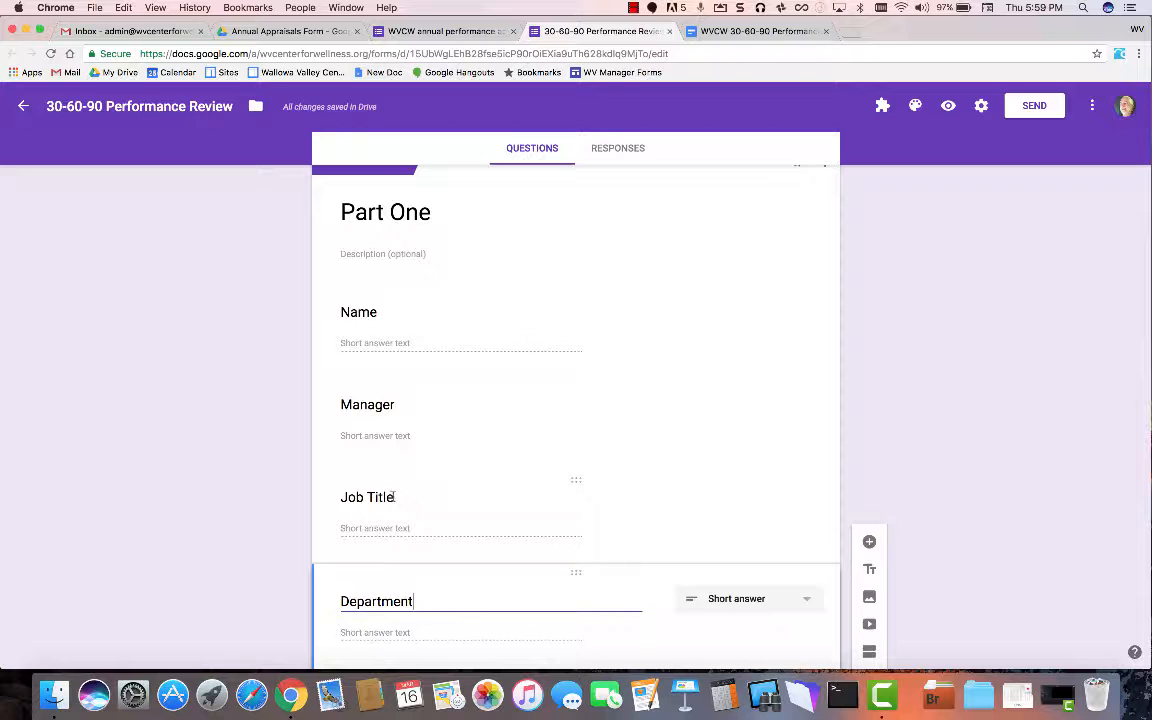
View the available answer types for the Job Title question without choosing one, and select the Department question
{"action": "left_click", "coordinate": [456, 509]}
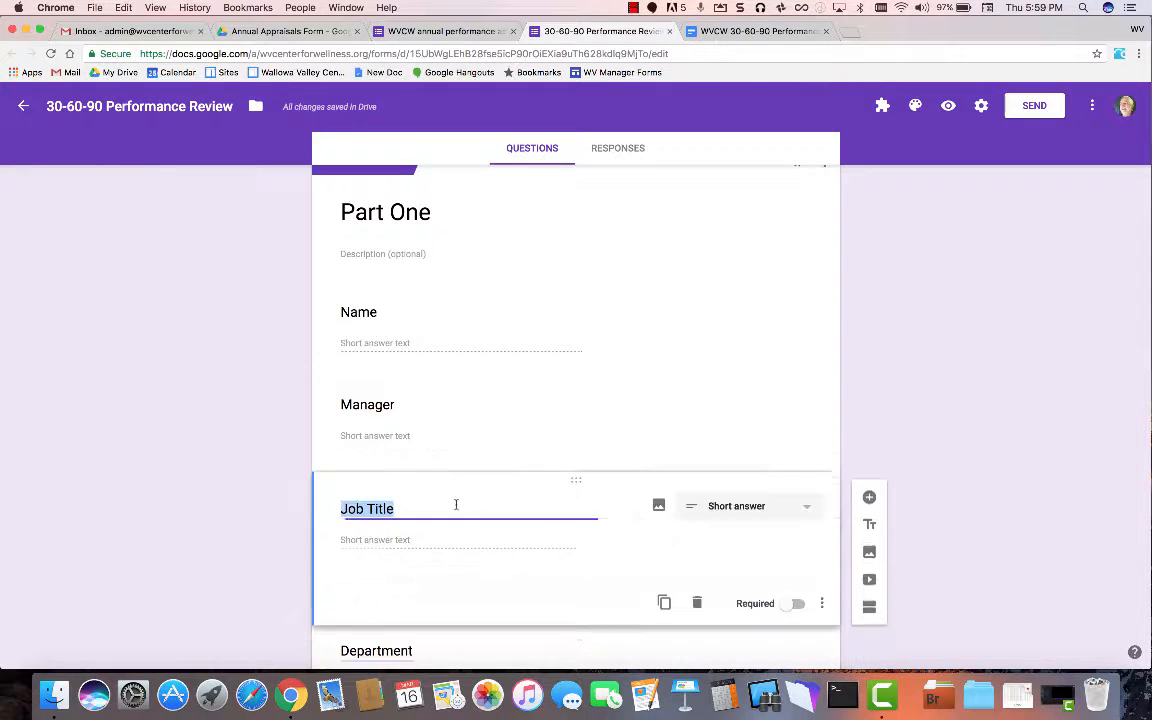
{"action": "left_click", "coordinate": [763, 504]}
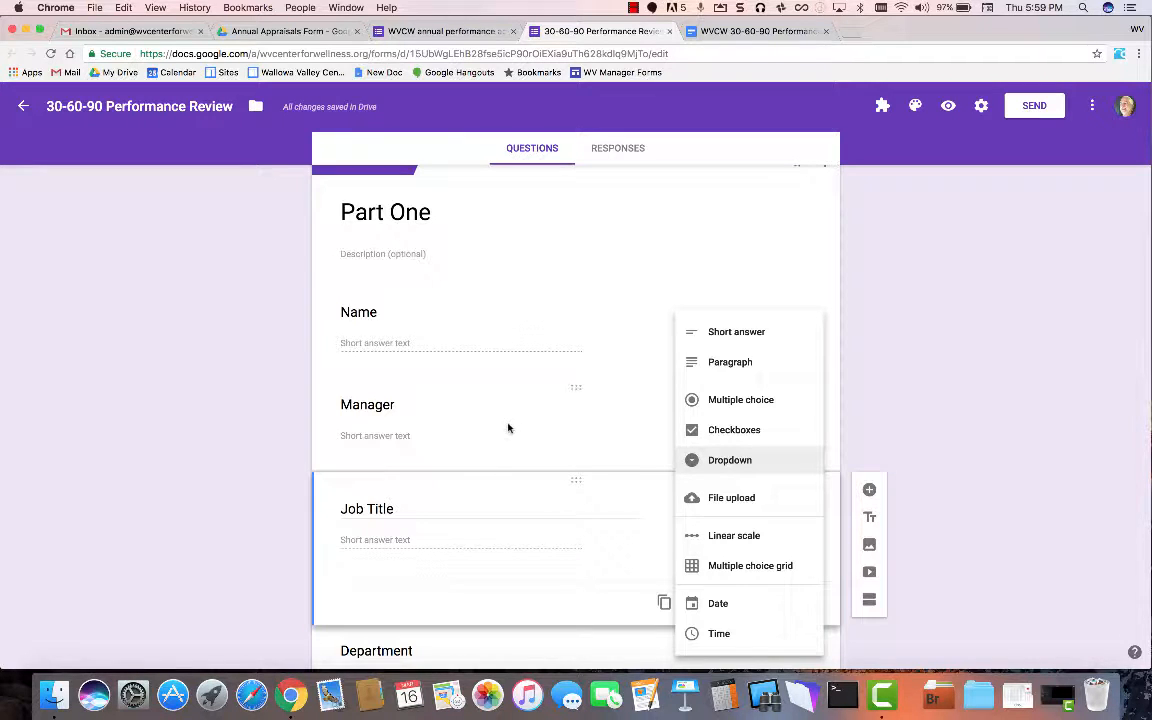
{"action": "scroll", "coordinate": [522, 540], "scroll_direction": "down", "scroll_amount": 2}
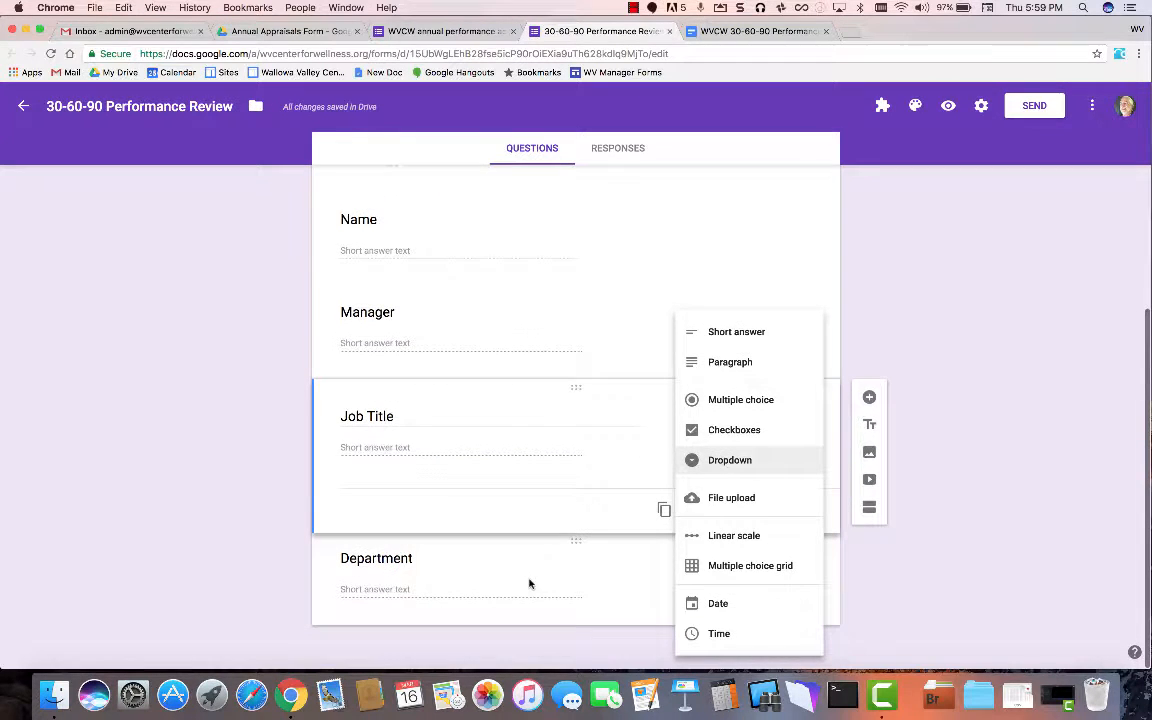
{"action": "left_click", "coordinate": [178, 338]}
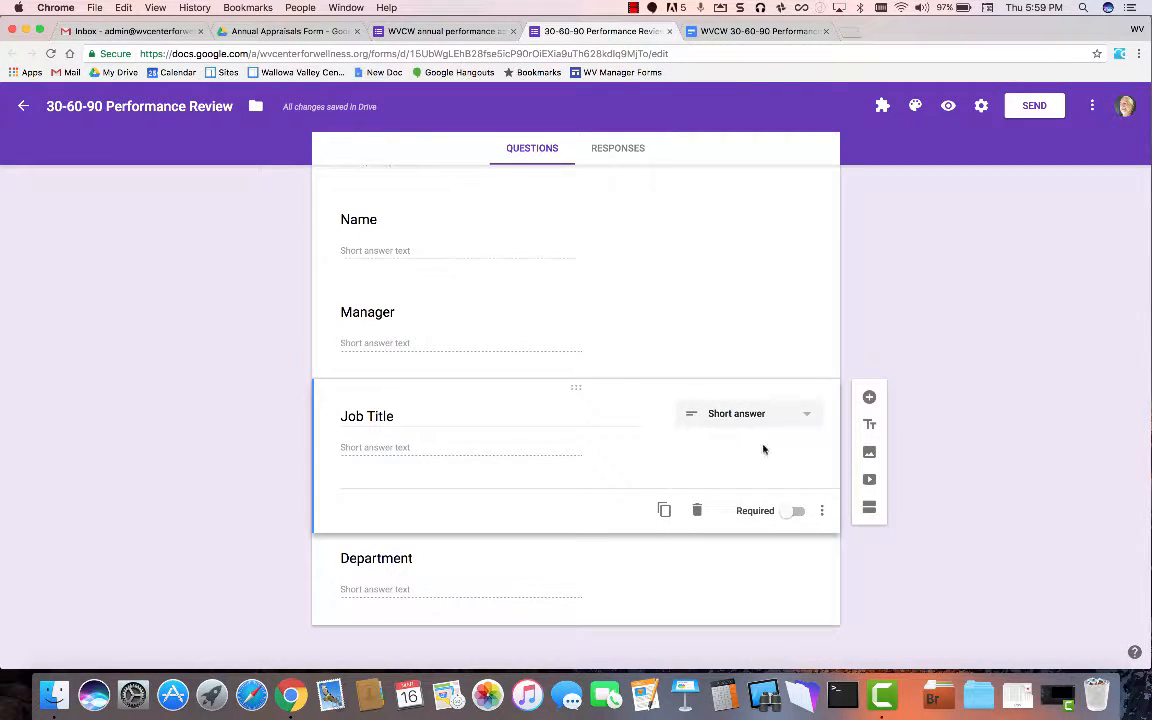
{"action": "left_click", "coordinate": [811, 577]}
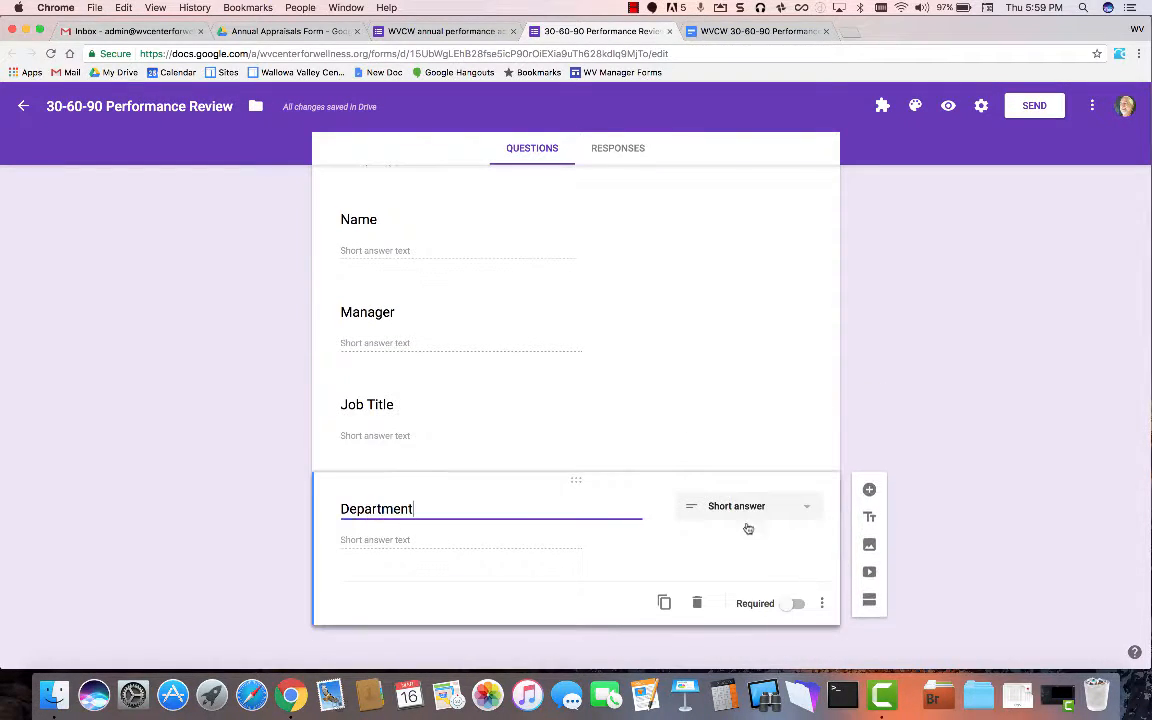
Check the annual appraisal form for the section after Part One, and add a new section titled "The Appraisal" to the 30-60-90 form
{"action": "left_click", "coordinate": [458, 31]}
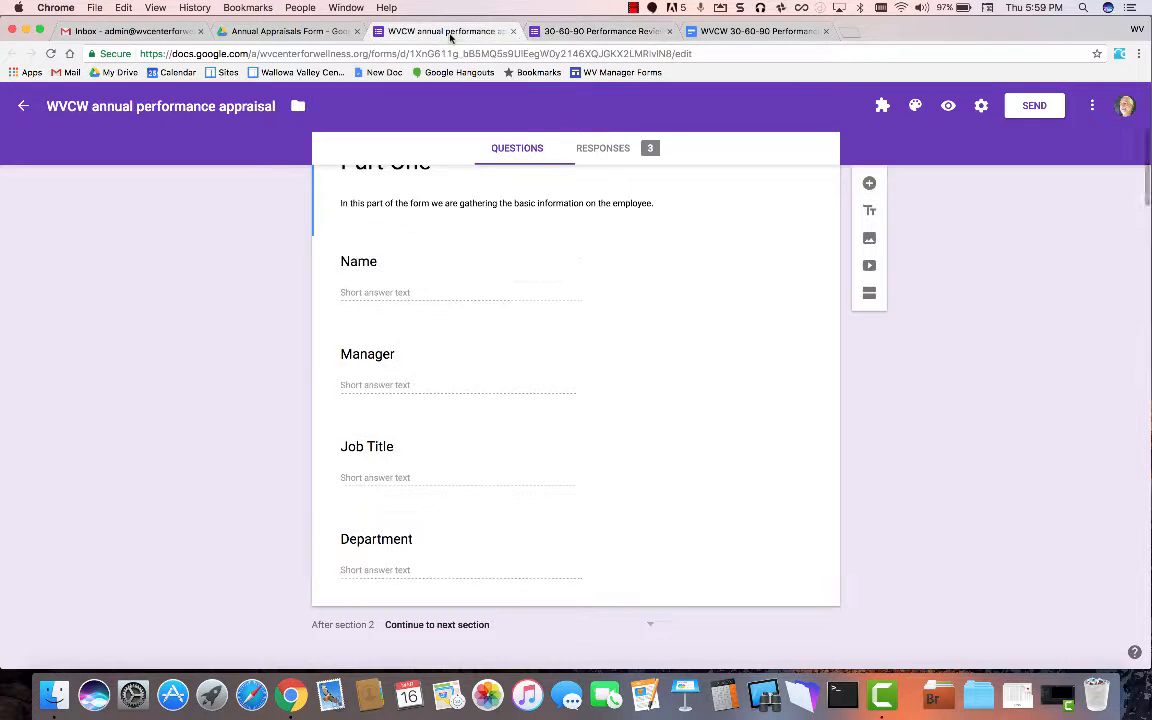
{"action": "scroll", "coordinate": [530, 335], "scroll_direction": "up", "scroll_amount": 5}
{"action": "scroll", "coordinate": [530, 338], "scroll_direction": "down", "scroll_amount": 5}
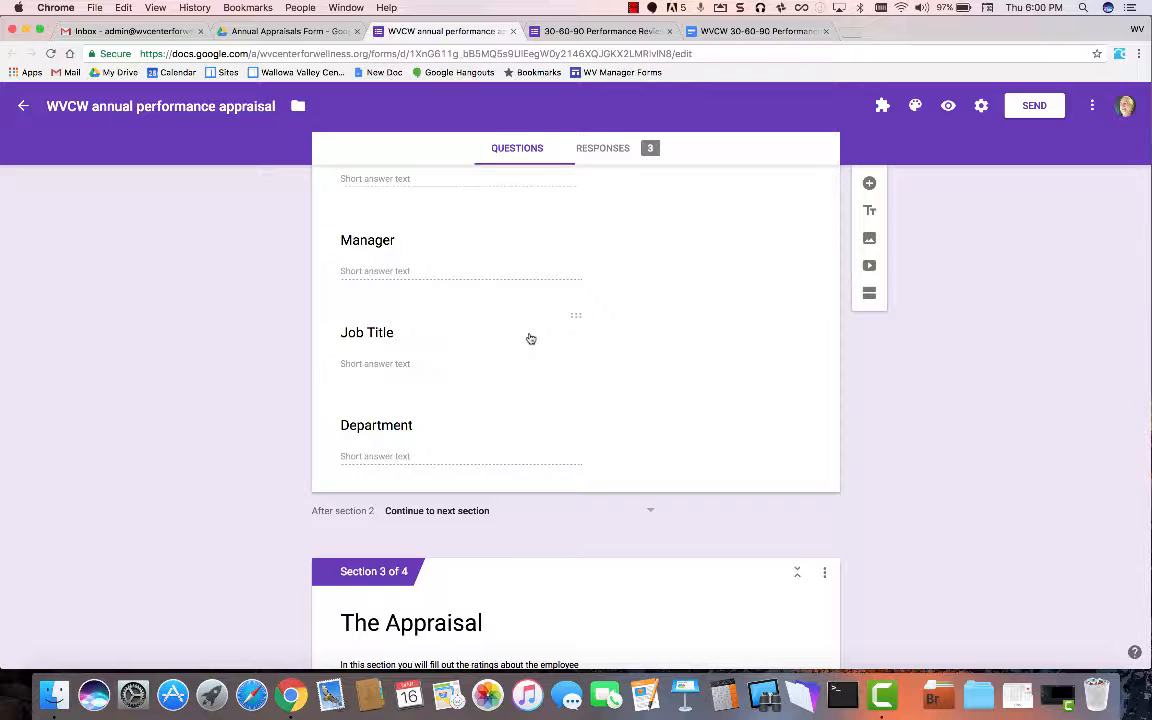
{"action": "scroll", "coordinate": [530, 335], "scroll_direction": "down", "scroll_amount": 1}
{"action": "scroll", "coordinate": [527, 430], "scroll_direction": "down", "scroll_amount": 3}
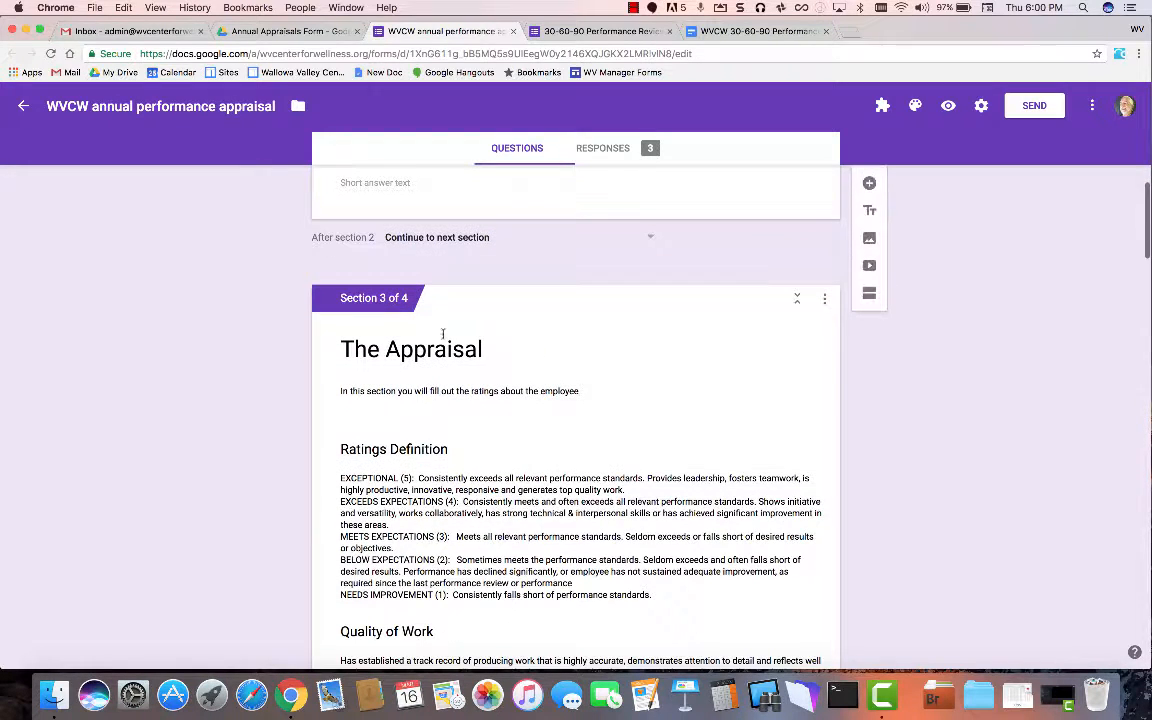
{"action": "left_click", "coordinate": [575, 31]}
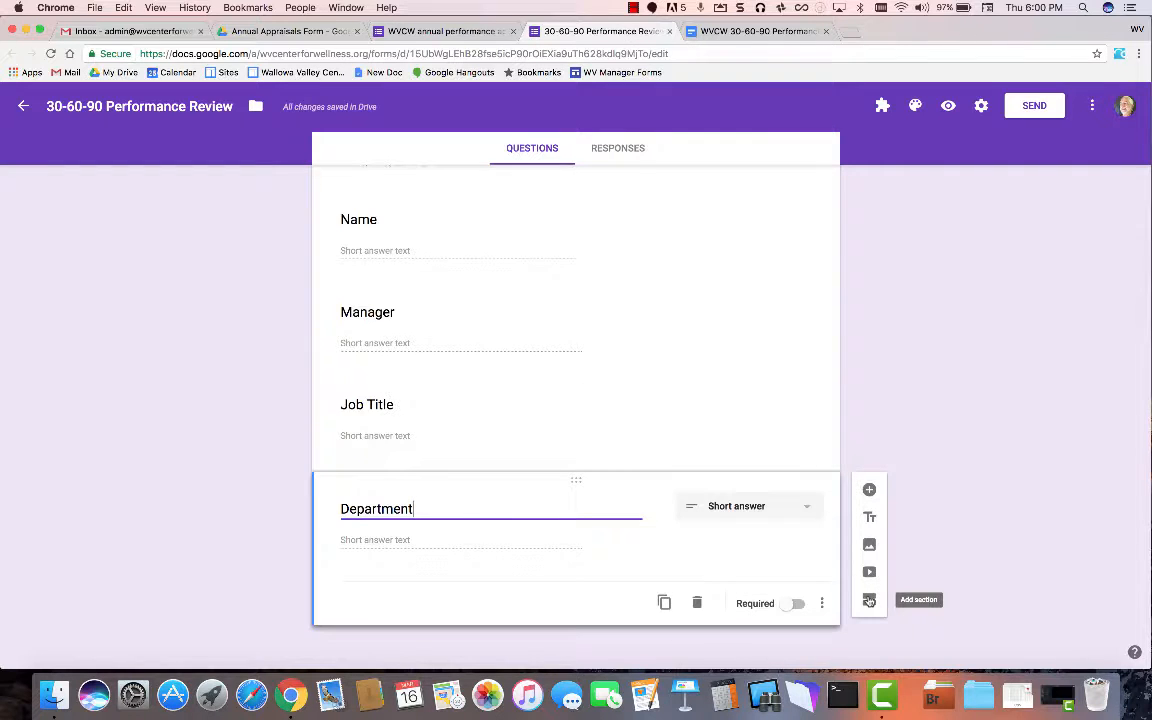
{"action": "left_click", "coordinate": [869, 600]}
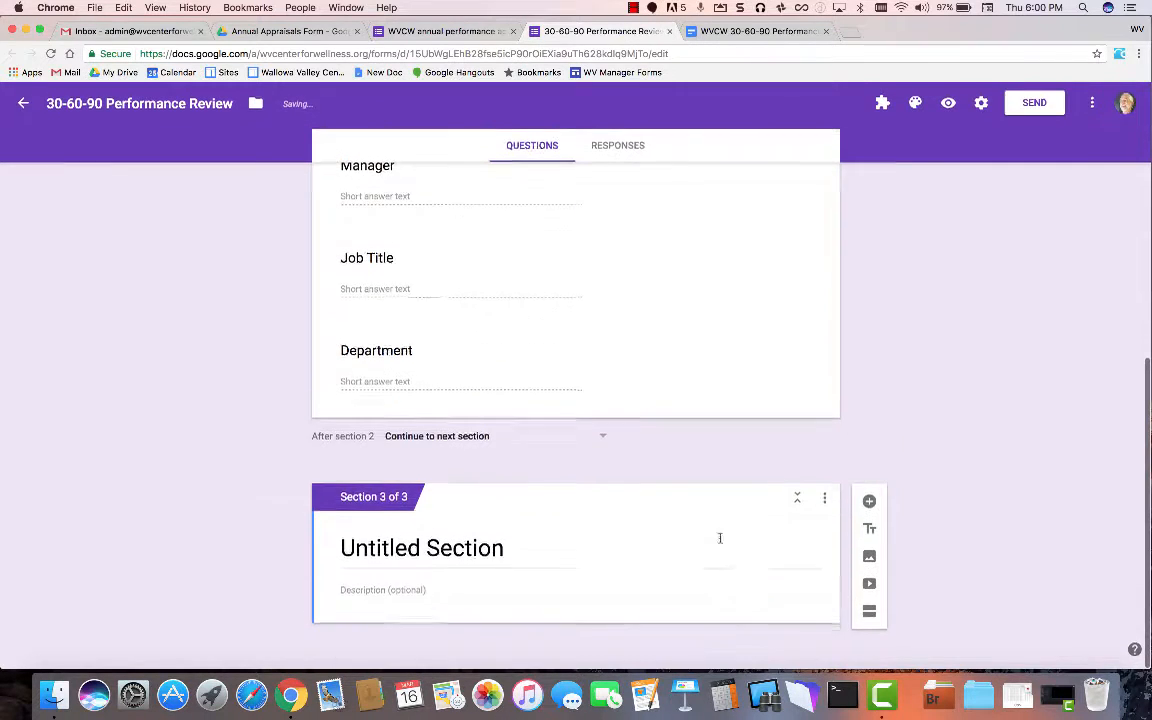
{"action": "left_click", "coordinate": [462, 548]}
{"action": "type", "text": "Th"}
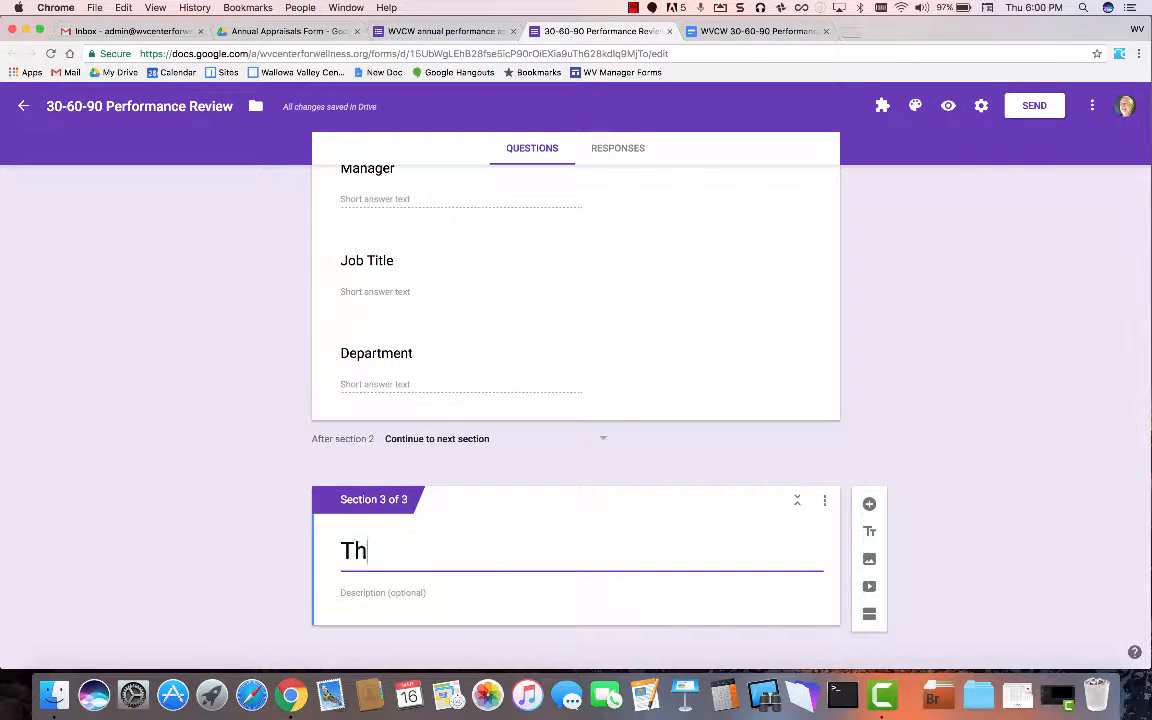
{"action": "type", "text": "e Appra"}
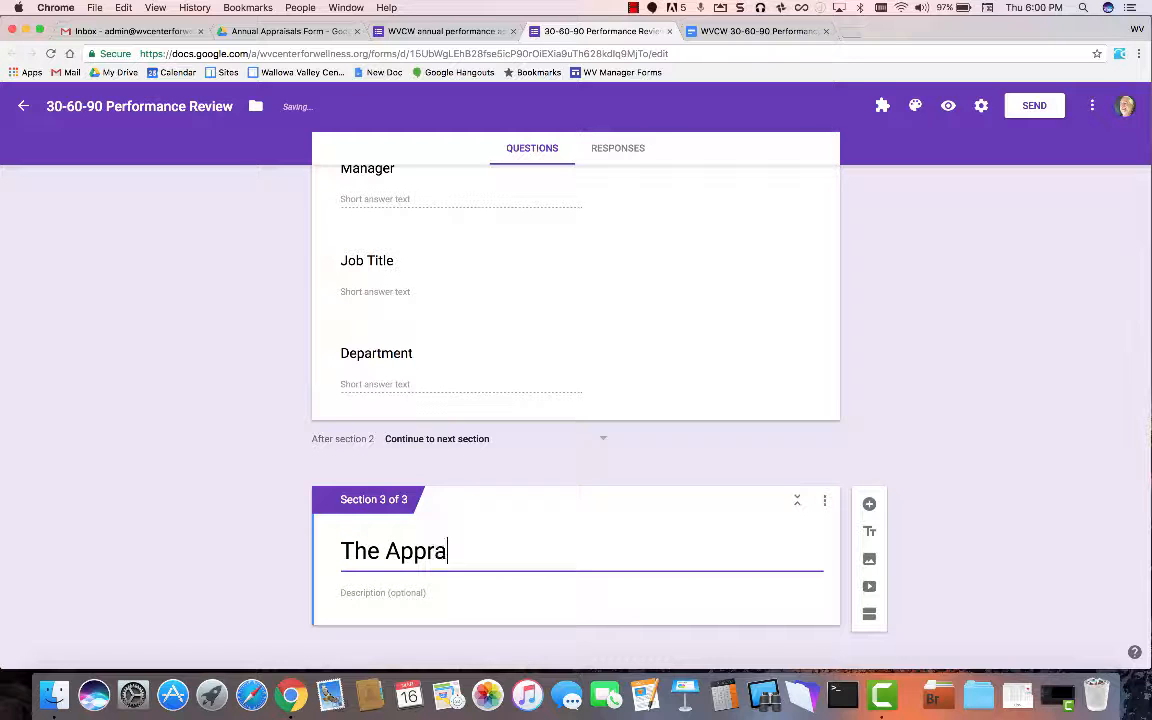
{"action": "type", "text": "isal"}
Copy The Appraisal section's description from the annual appraisal form into the same section's description in the 30-60-90 form
{"action": "left_click", "coordinate": [440, 31]}
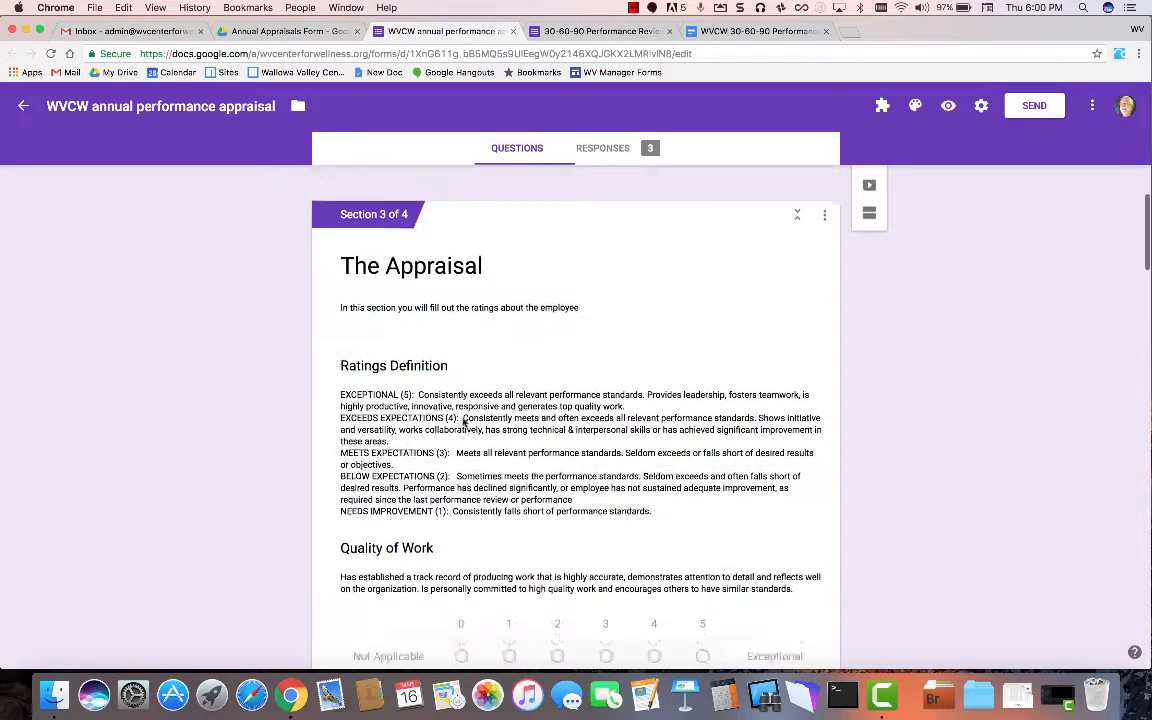
{"action": "scroll", "coordinate": [463, 421], "scroll_direction": "down", "scroll_amount": 2}
{"action": "scroll", "coordinate": [486, 345], "scroll_direction": "up", "scroll_amount": 2}
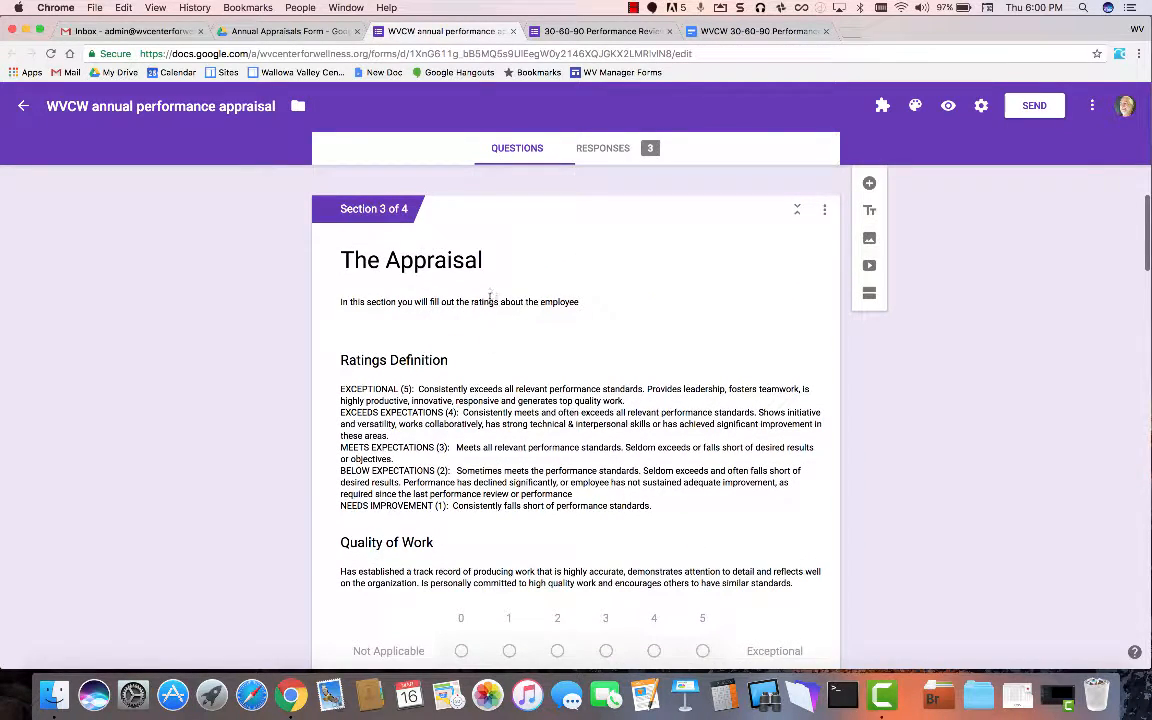
{"action": "triple_click", "coordinate": [490, 297]}
{"action": "key", "text": "super+c"}
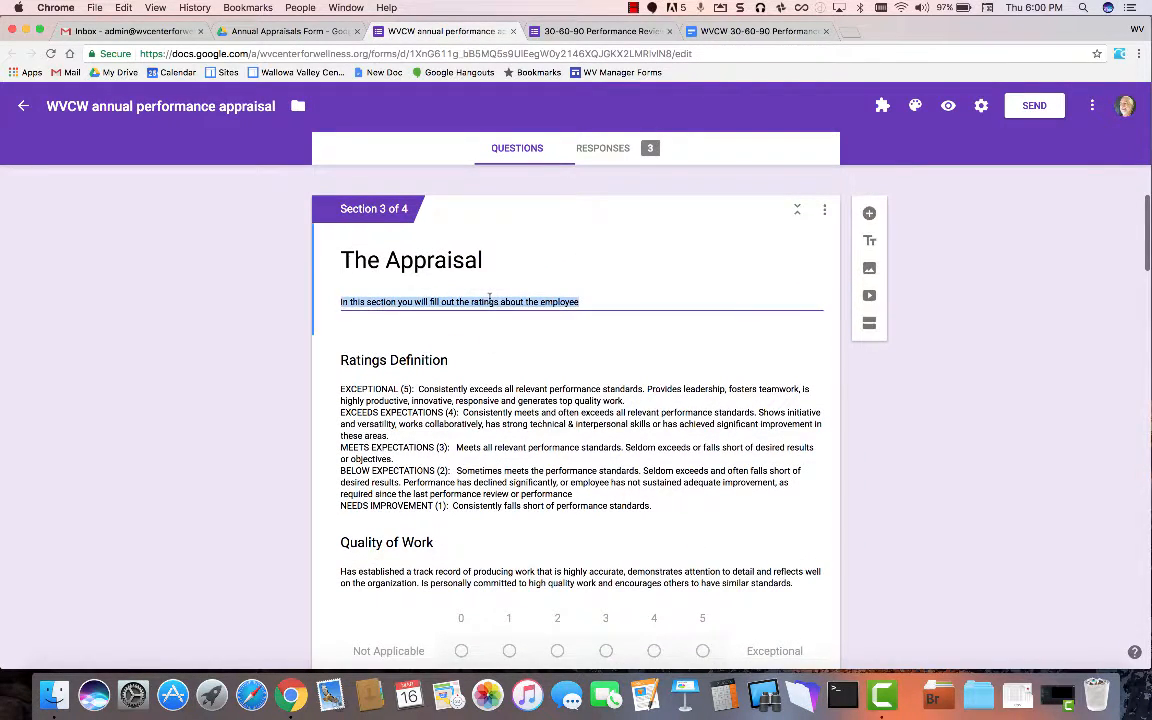
{"action": "left_click", "coordinate": [583, 31]}
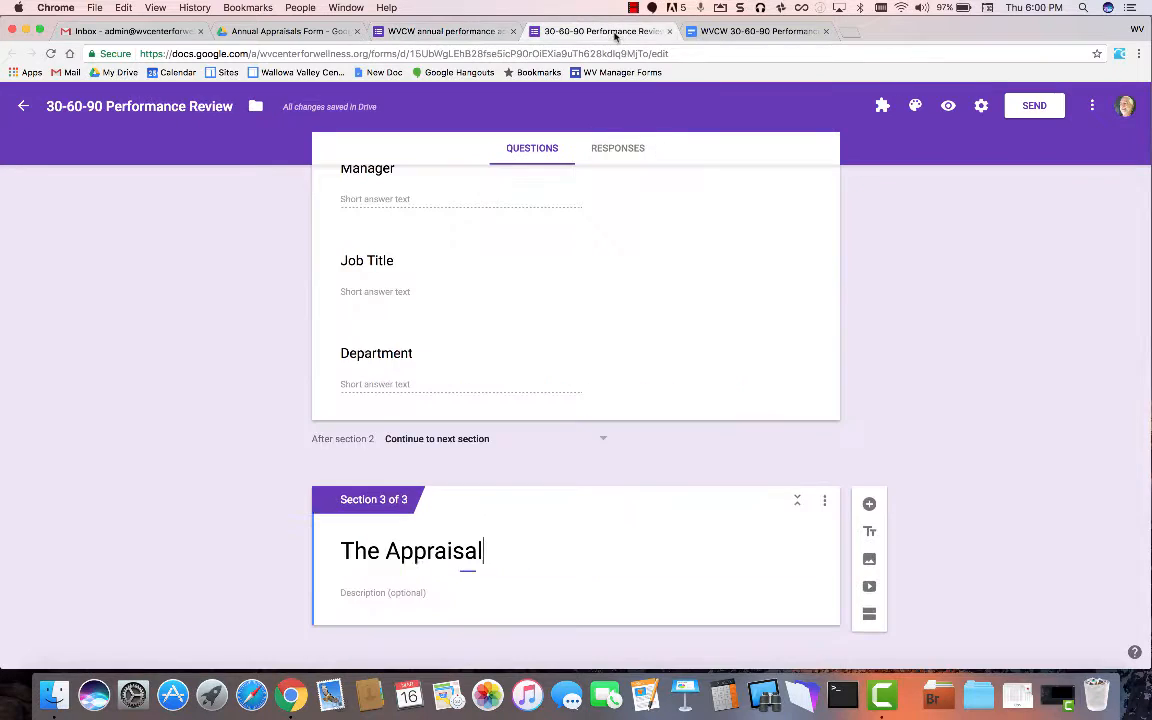
{"action": "left_click", "coordinate": [402, 594]}
{"action": "key", "text": "super+v"}
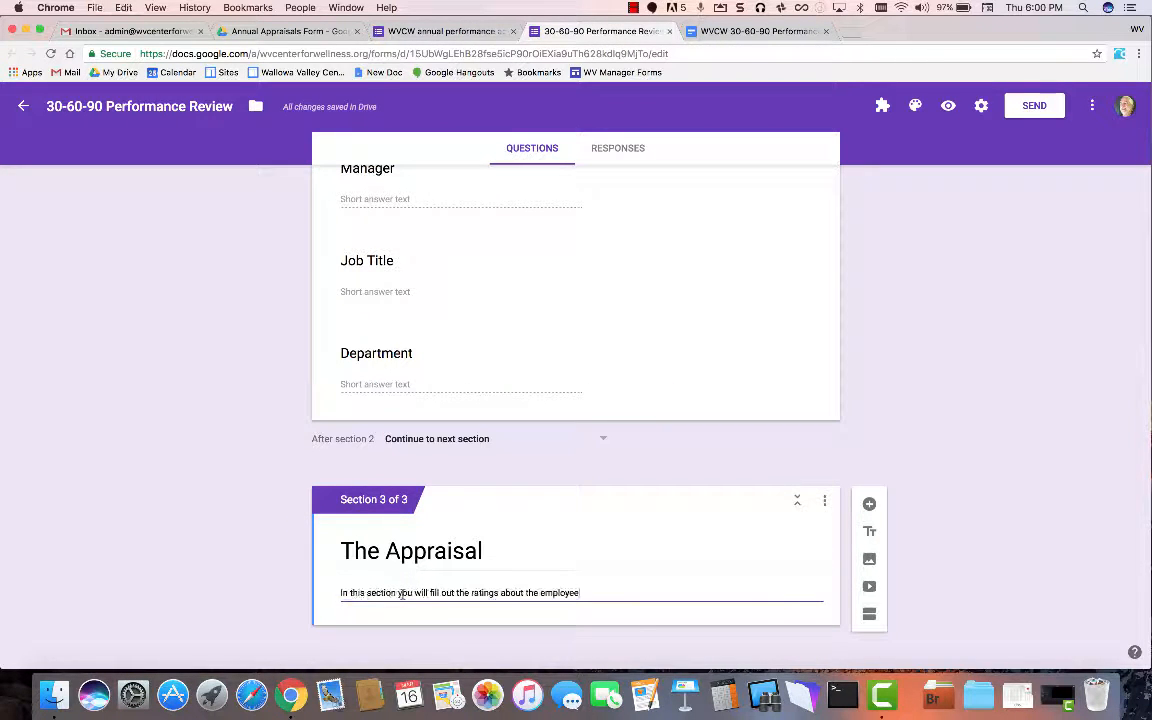
Copy the annual form's rating definitions text into the description of a new title-and-description block under The Appraisal in the 30-60-90 form
{"action": "left_click", "coordinate": [468, 32]}
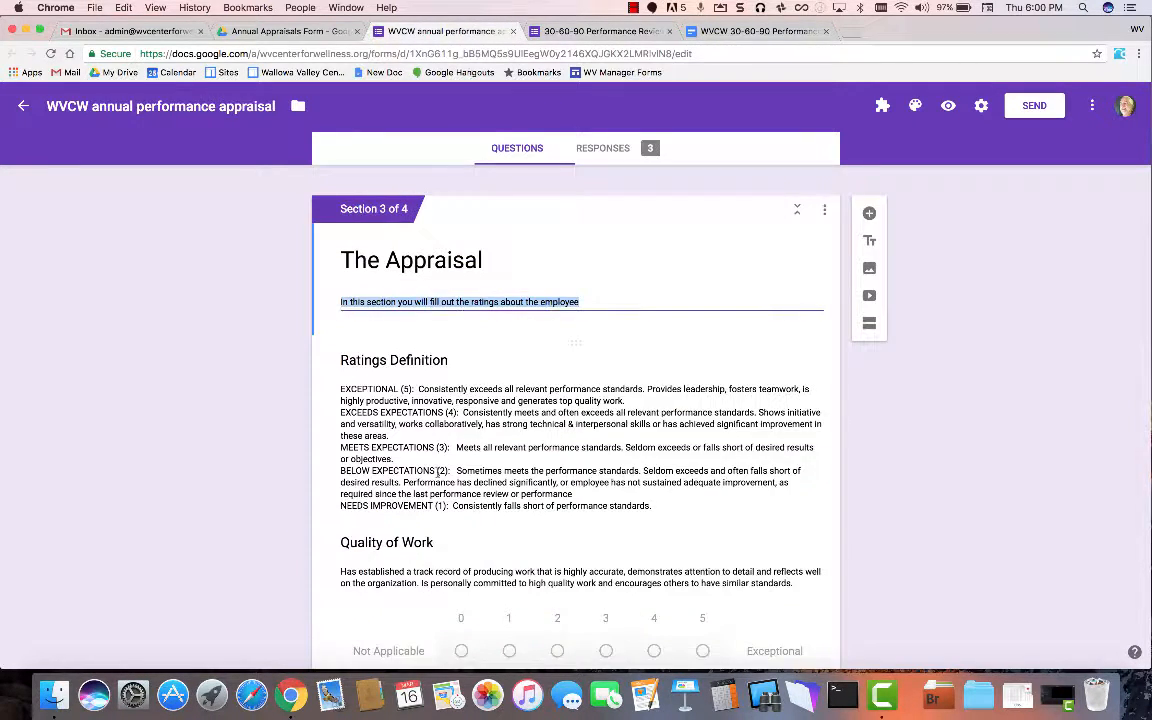
{"action": "left_click", "coordinate": [505, 453]}
{"action": "key", "text": "super+a"}
{"action": "key", "text": "super+c"}
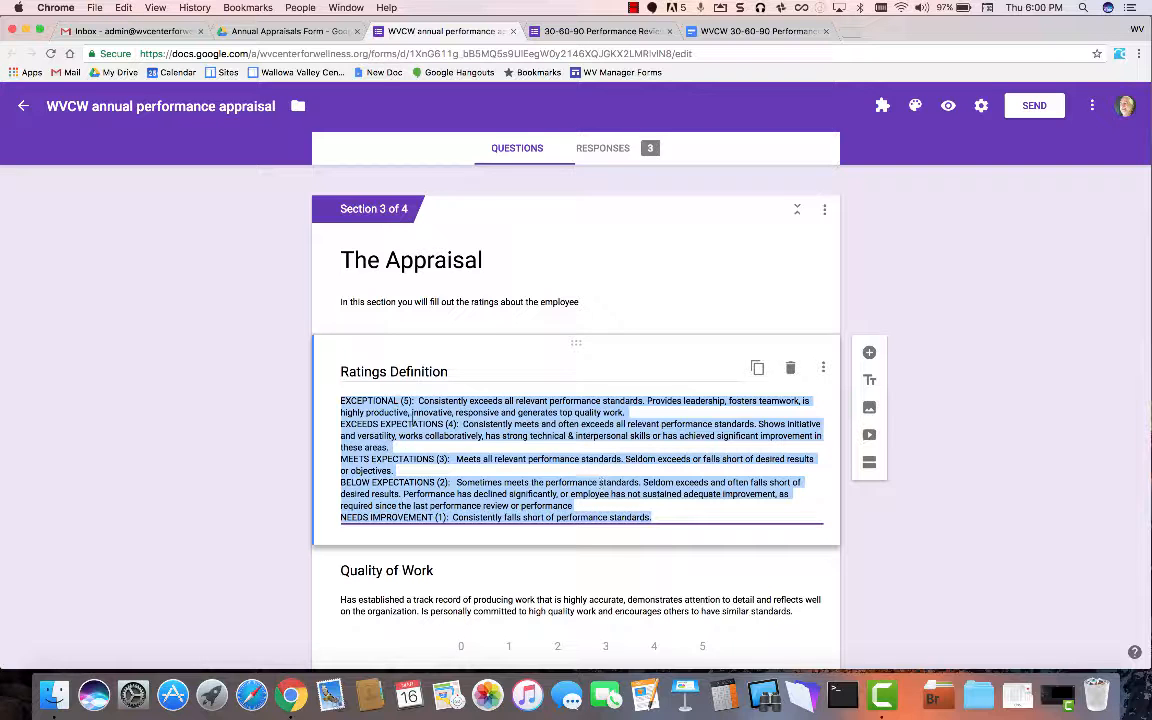
{"action": "left_click", "coordinate": [600, 31]}
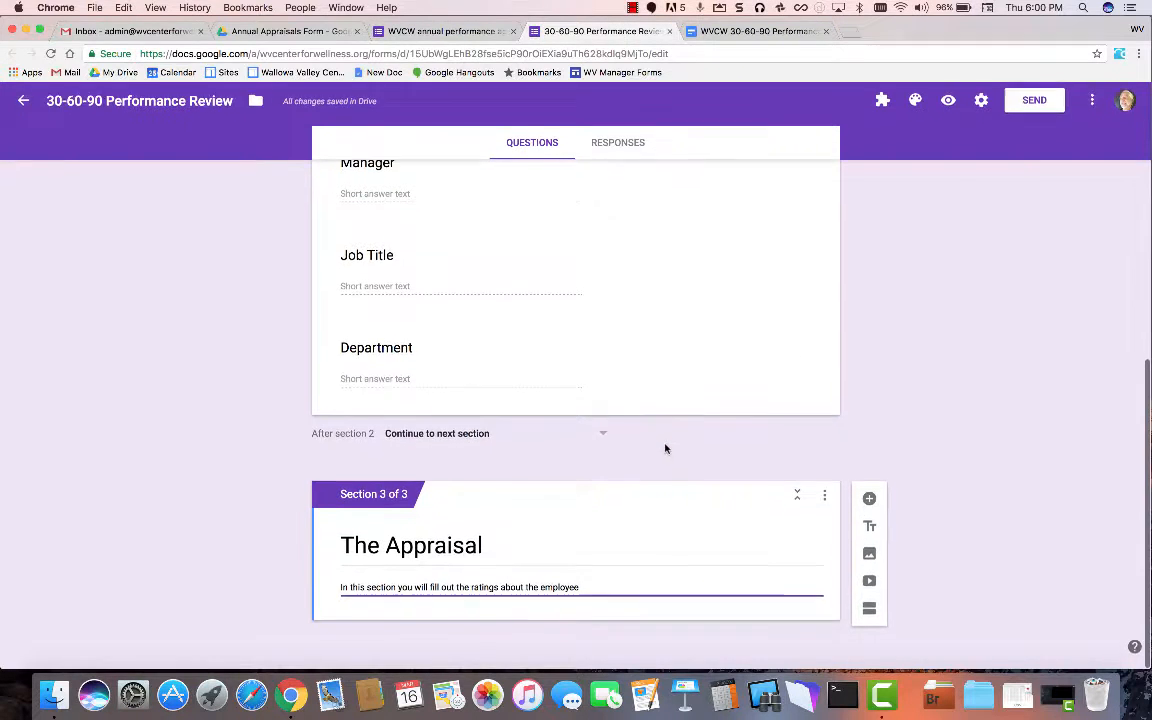
{"action": "left_click", "coordinate": [870, 532]}
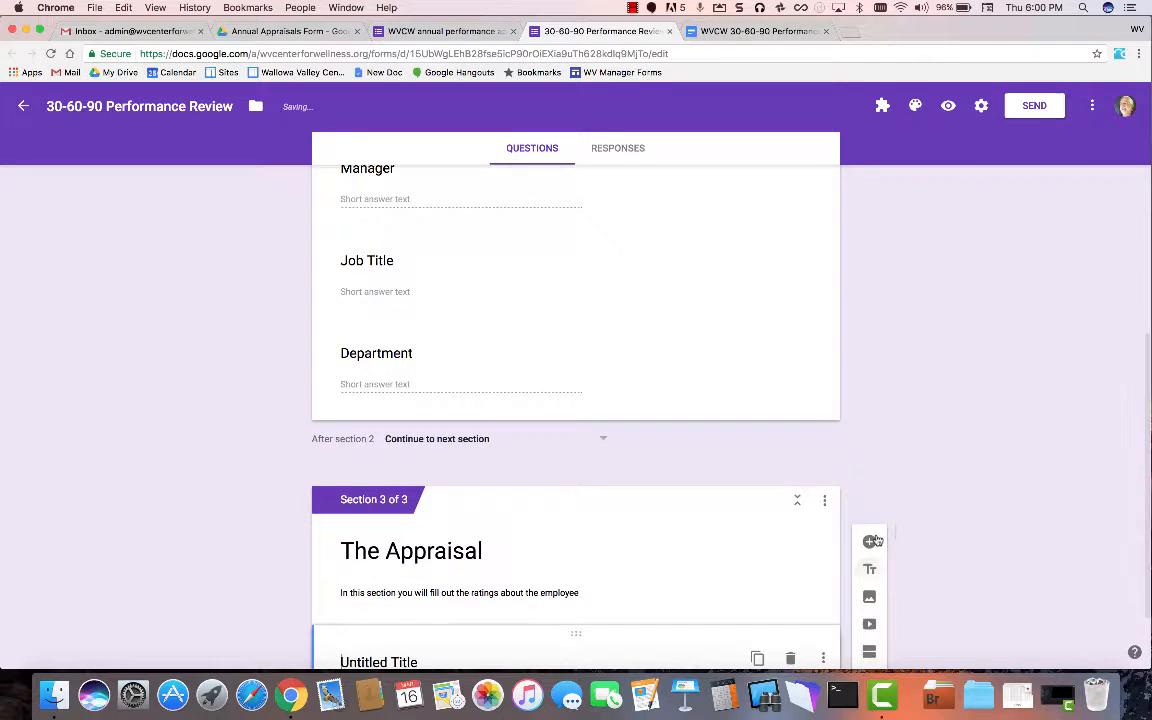
{"action": "left_click", "coordinate": [455, 595]}
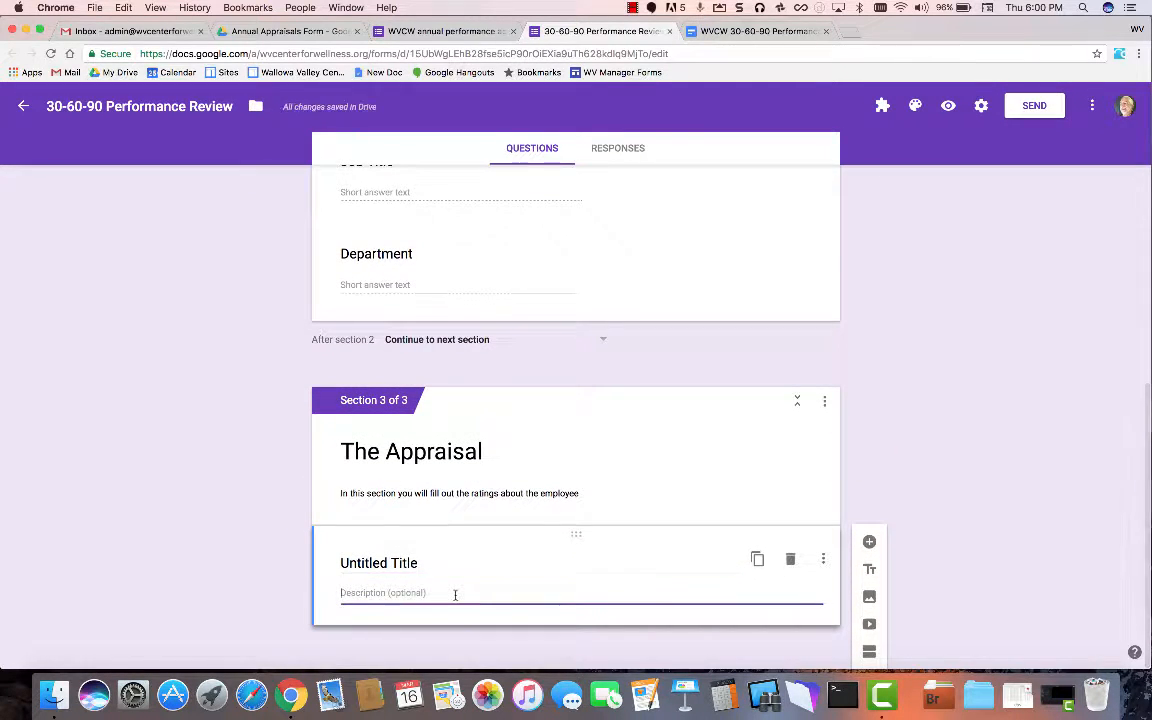
{"action": "key", "text": "super+v"}
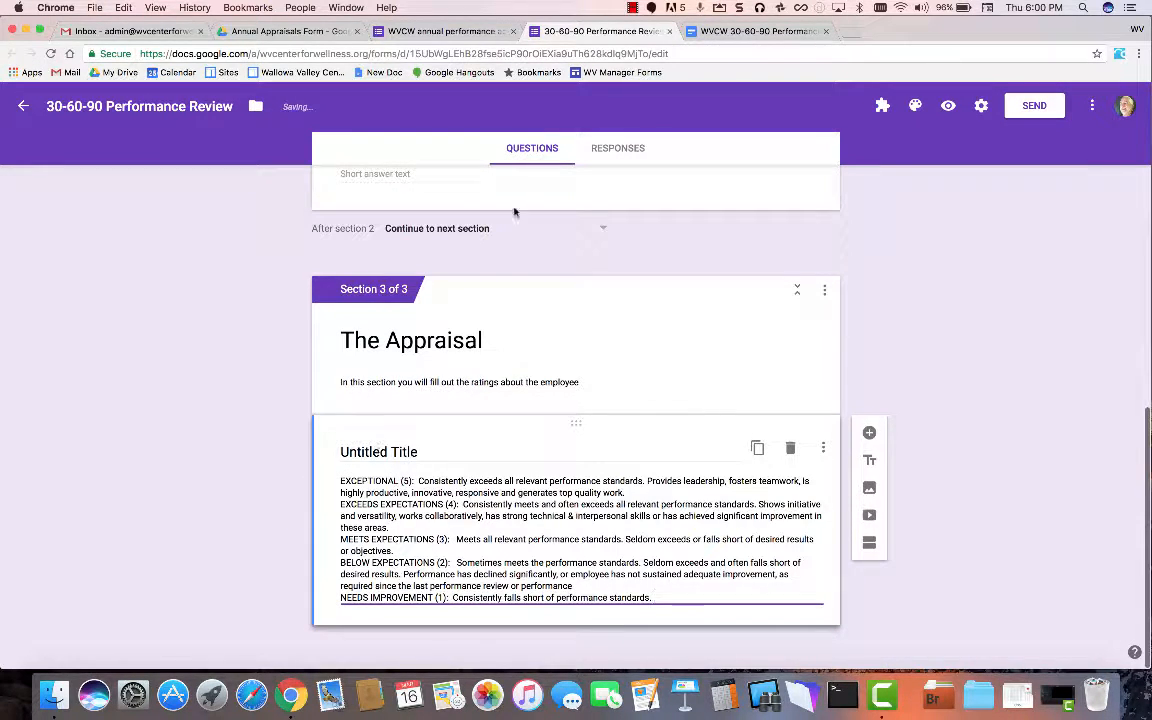
Title the new text block "Ratings Definition", copying the heading from the annual appraisal form
{"action": "left_click", "coordinate": [445, 31]}
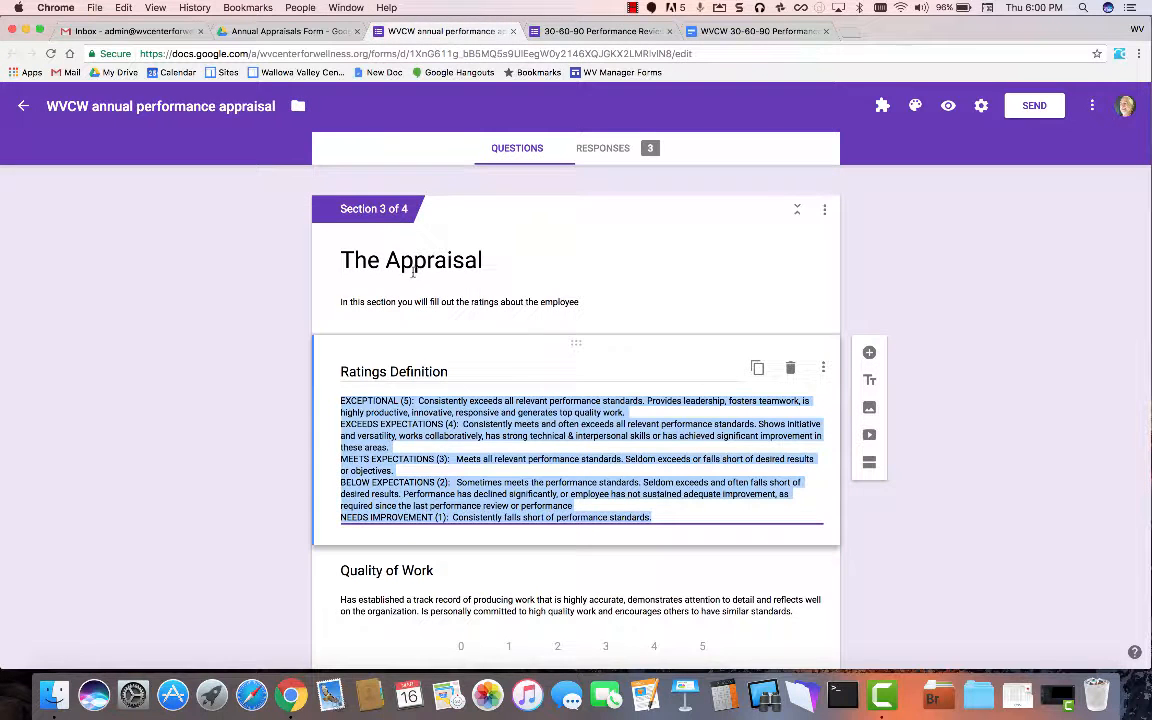
{"action": "triple_click", "coordinate": [379, 370]}
{"action": "key", "text": "super+c"}
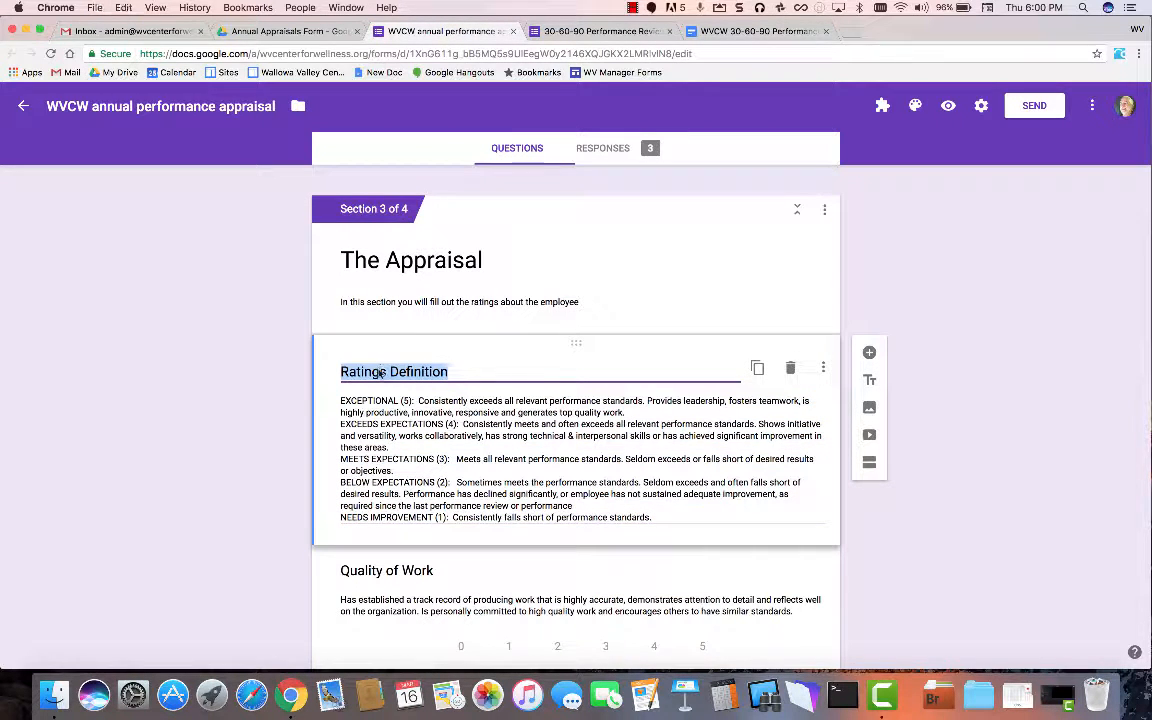
{"action": "left_click", "coordinate": [600, 31]}
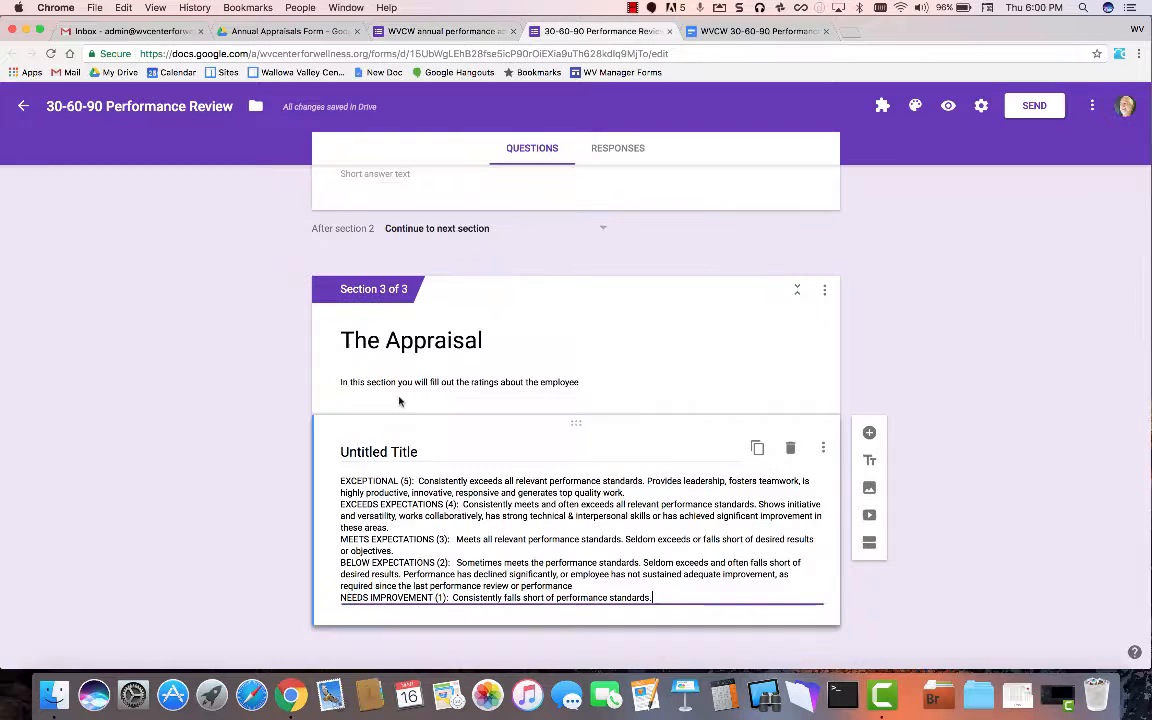
{"action": "triple_click", "coordinate": [355, 460]}
{"action": "key", "text": "super+v"}
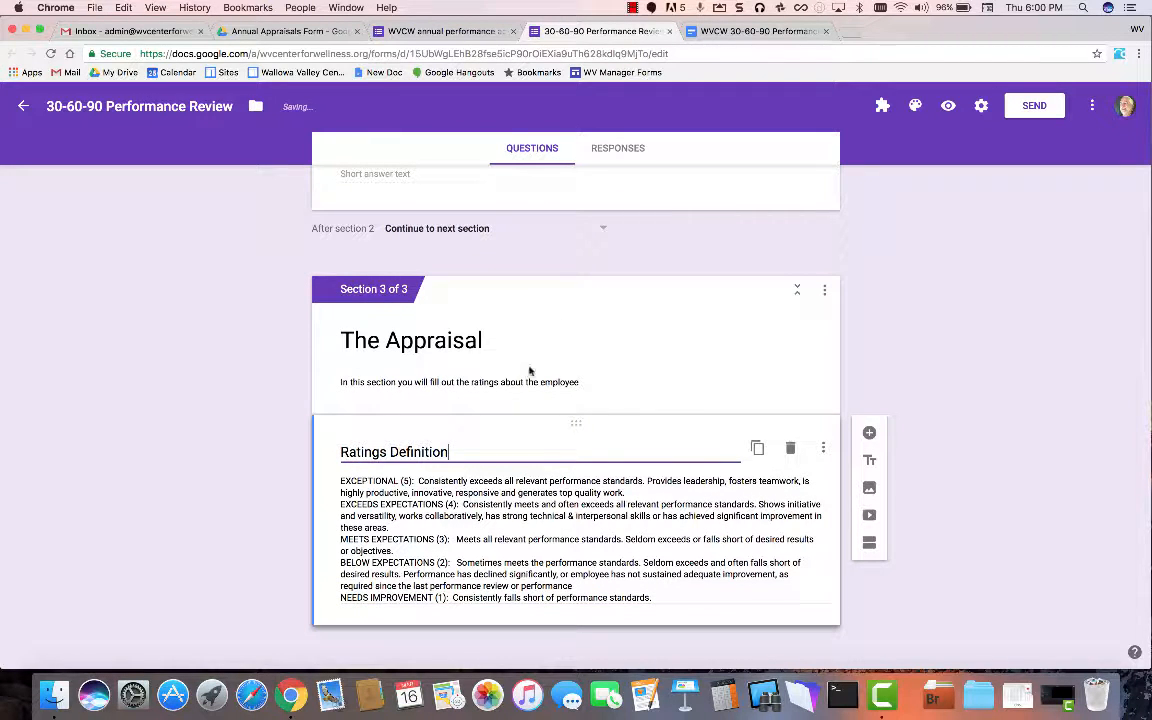
Review the annual form's rating questions, and add a linear-scale question titled "Quality of Work" below Ratings Definition in the 30-60-90 form
{"action": "left_click", "coordinate": [474, 36]}
{"action": "scroll", "coordinate": [555, 296], "scroll_direction": "down", "scroll_amount": 5}
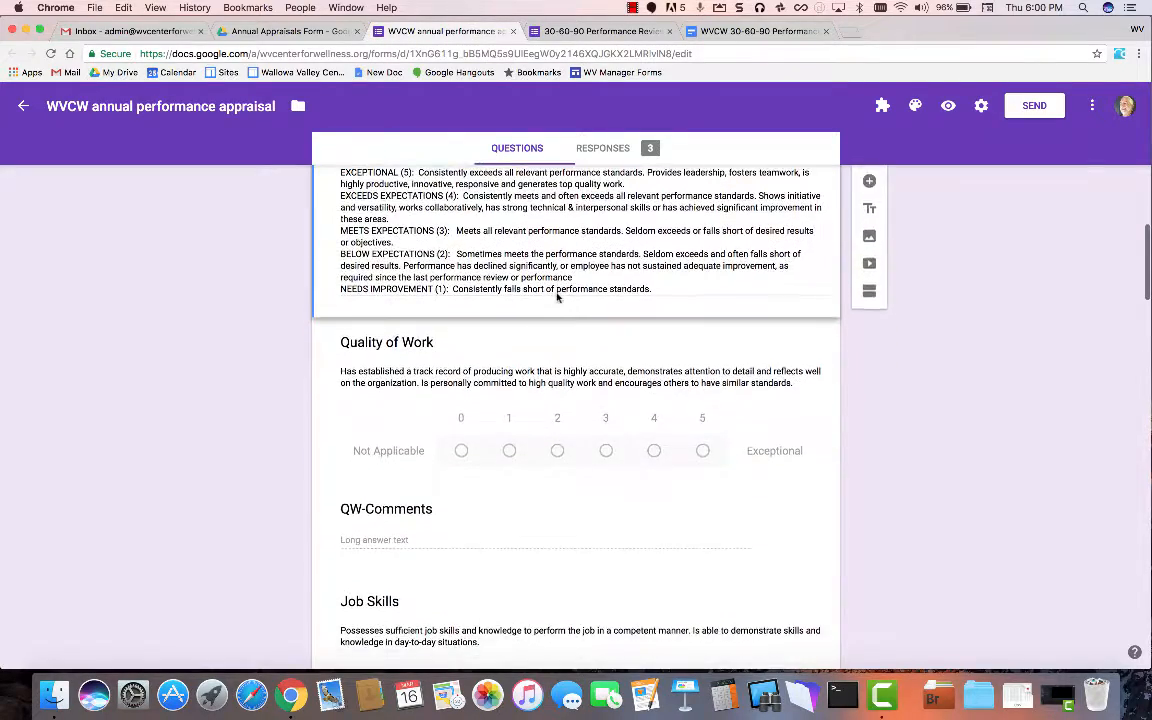
{"action": "scroll", "coordinate": [557, 296], "scroll_direction": "down", "scroll_amount": 10}
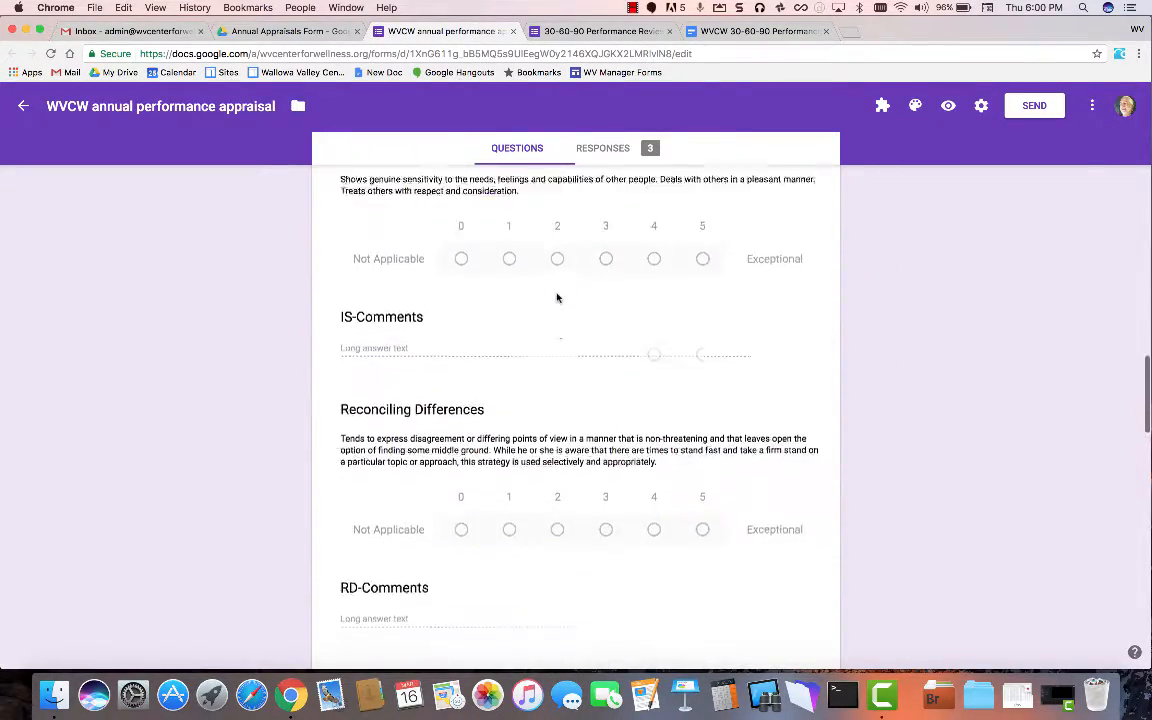
{"action": "scroll", "coordinate": [557, 297], "scroll_direction": "up", "scroll_amount": 12}
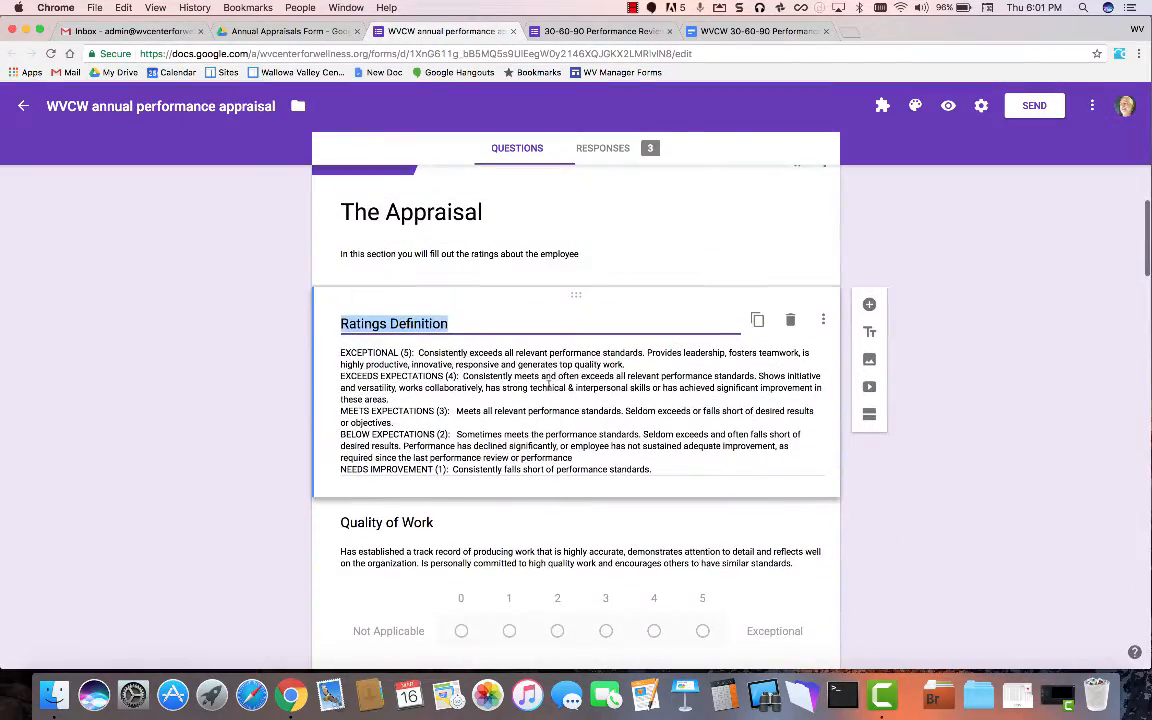
{"action": "scroll", "coordinate": [549, 387], "scroll_direction": "down", "scroll_amount": 3}
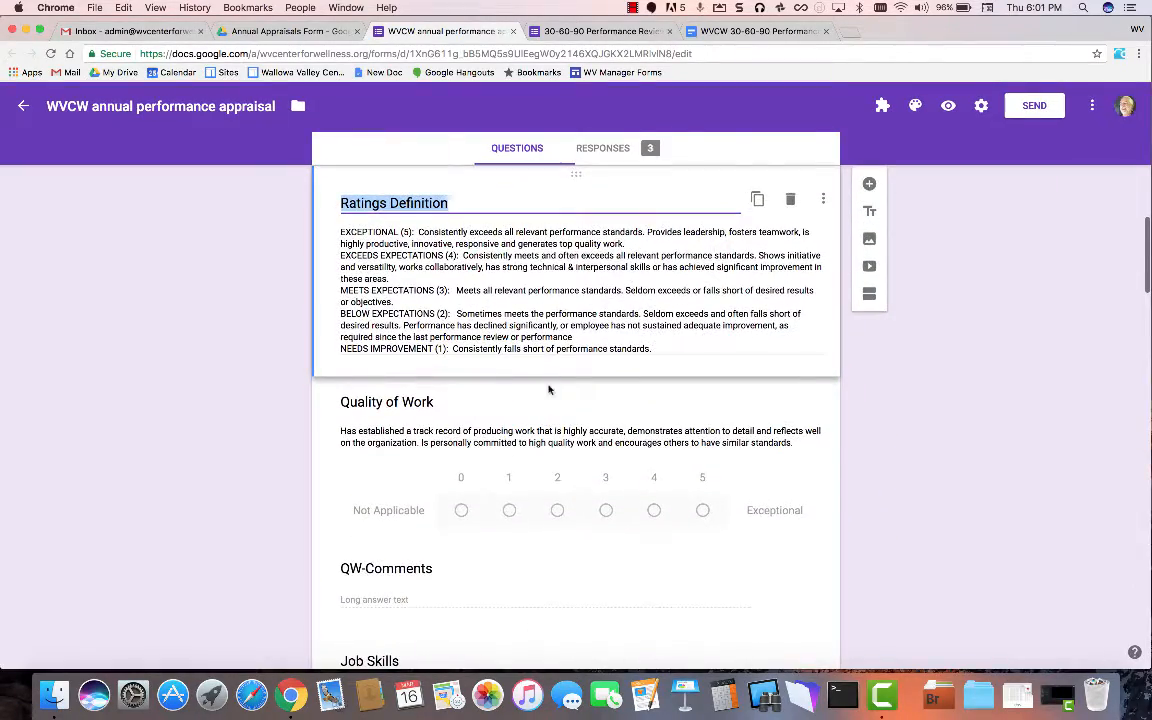
{"action": "left_click", "coordinate": [600, 31]}
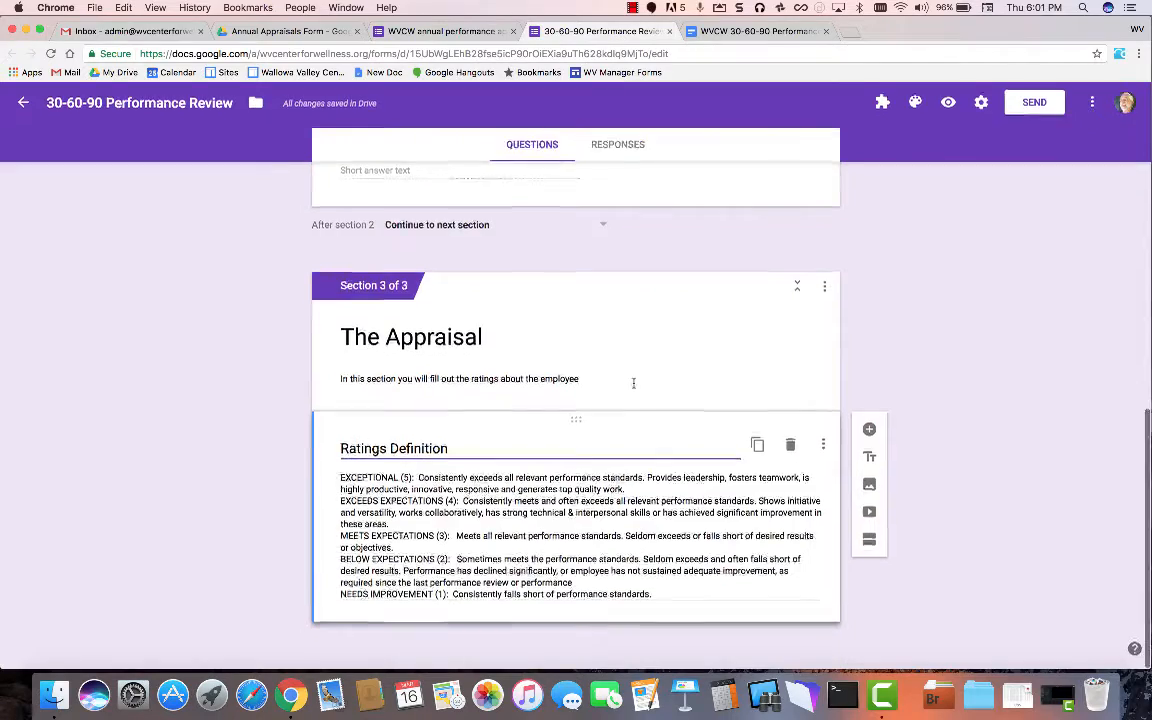
{"action": "left_click", "coordinate": [871, 430]}
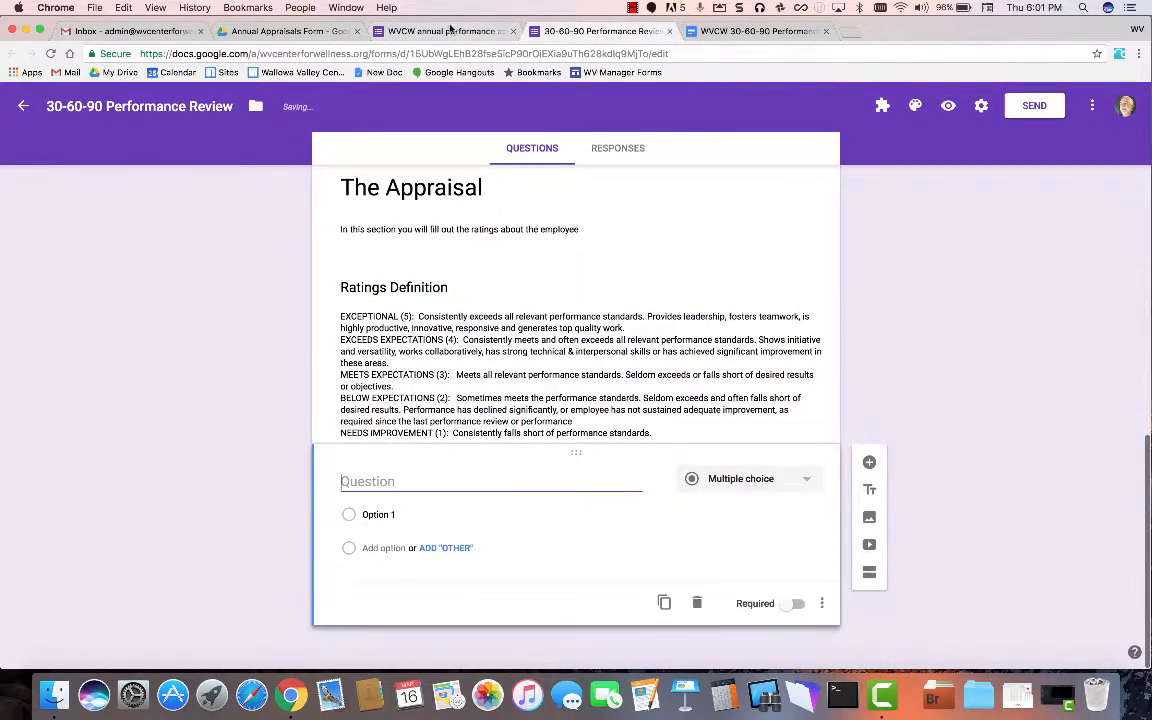
{"action": "left_click", "coordinate": [450, 31]}
{"action": "left_click", "coordinate": [598, 31]}
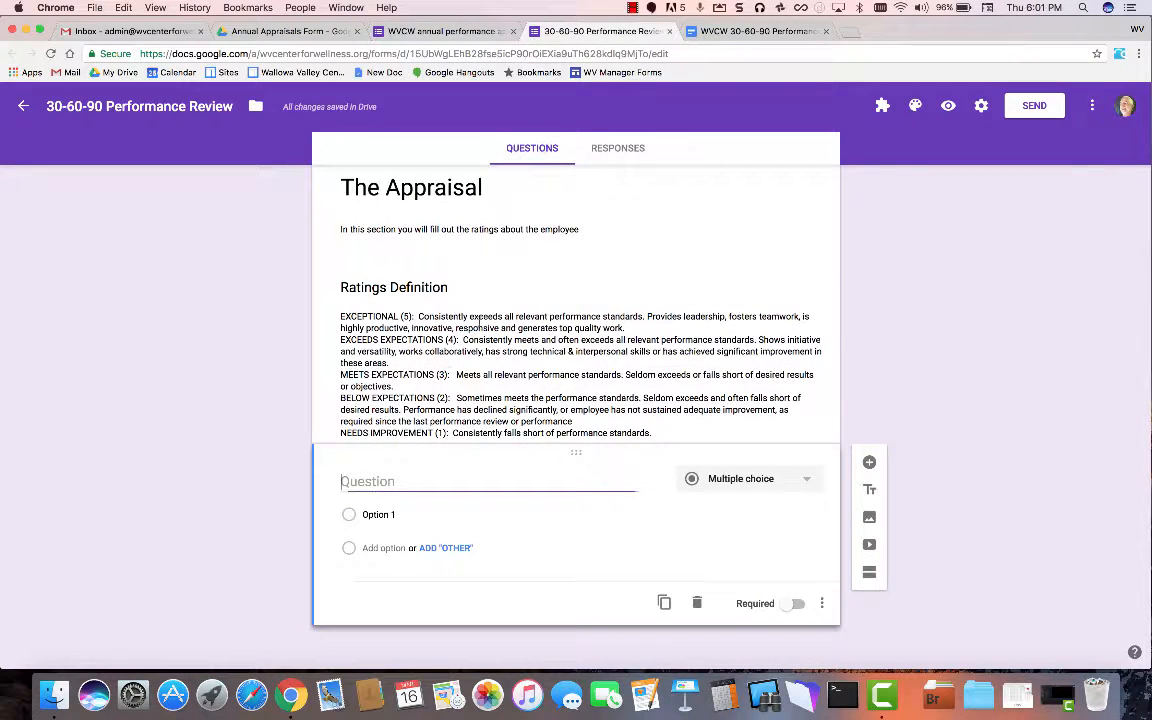
{"action": "type", "text": "Quality of Work"}
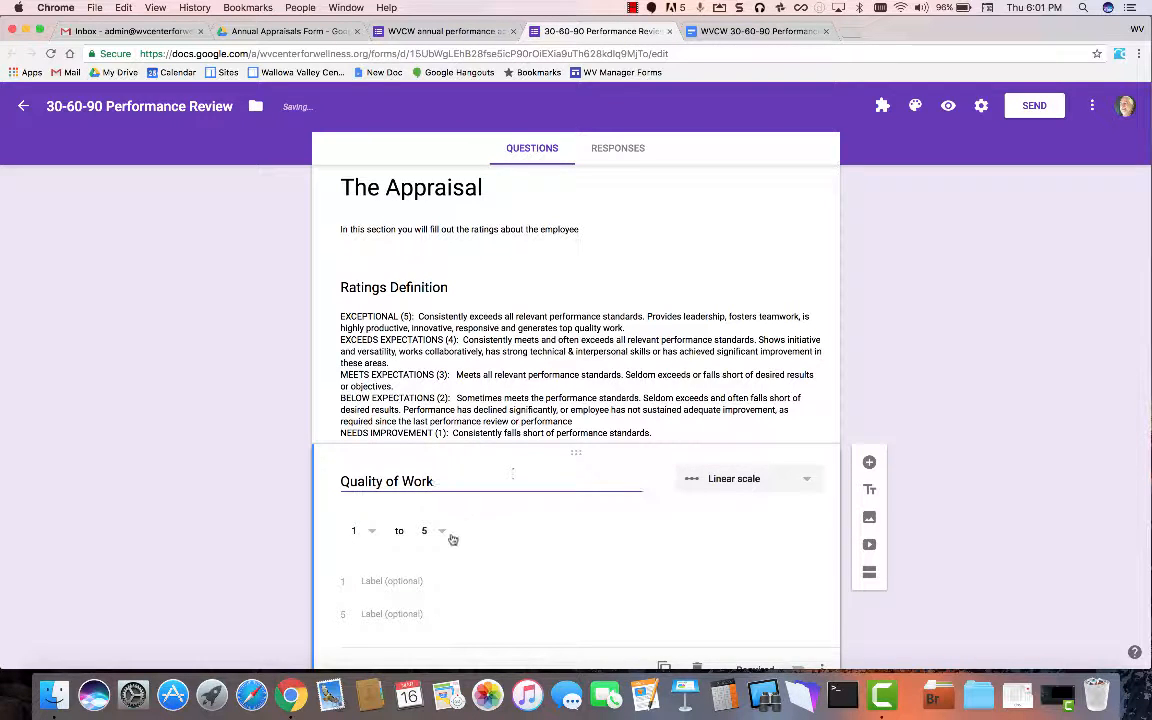
Start the Quality of Work scale at 0 and label that end "Not Applicable", checking the wording in the annual appraisal form
{"action": "left_click", "coordinate": [372, 536]}
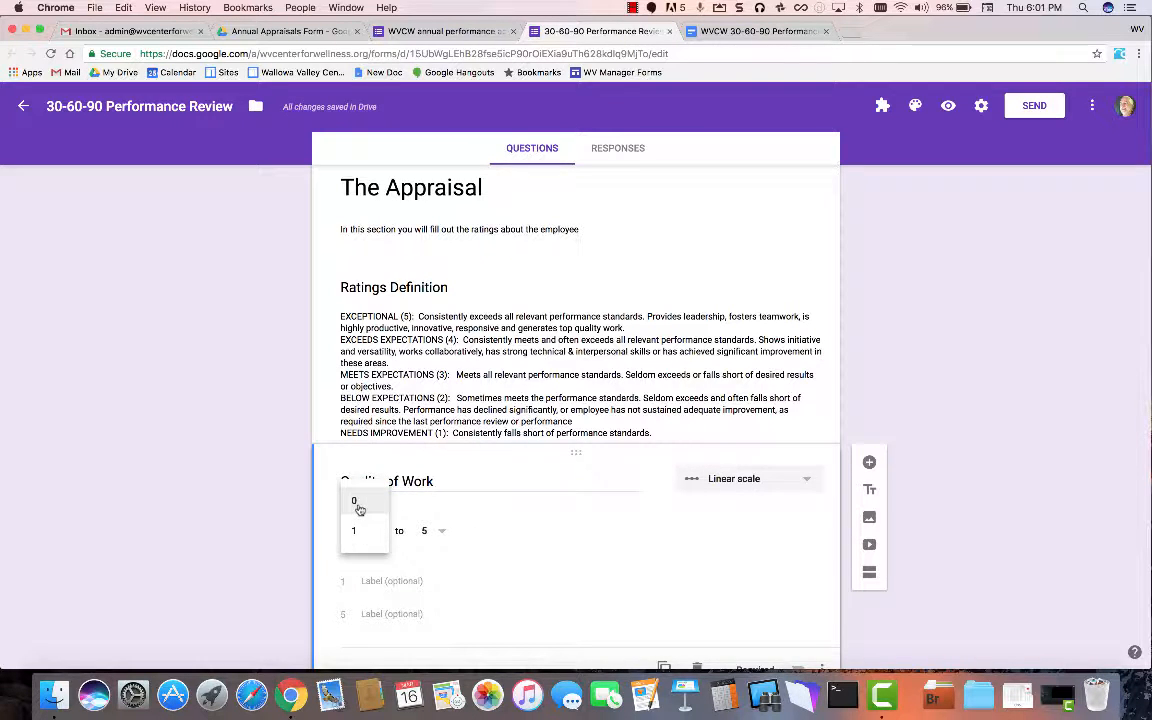
{"action": "left_click", "coordinate": [356, 500]}
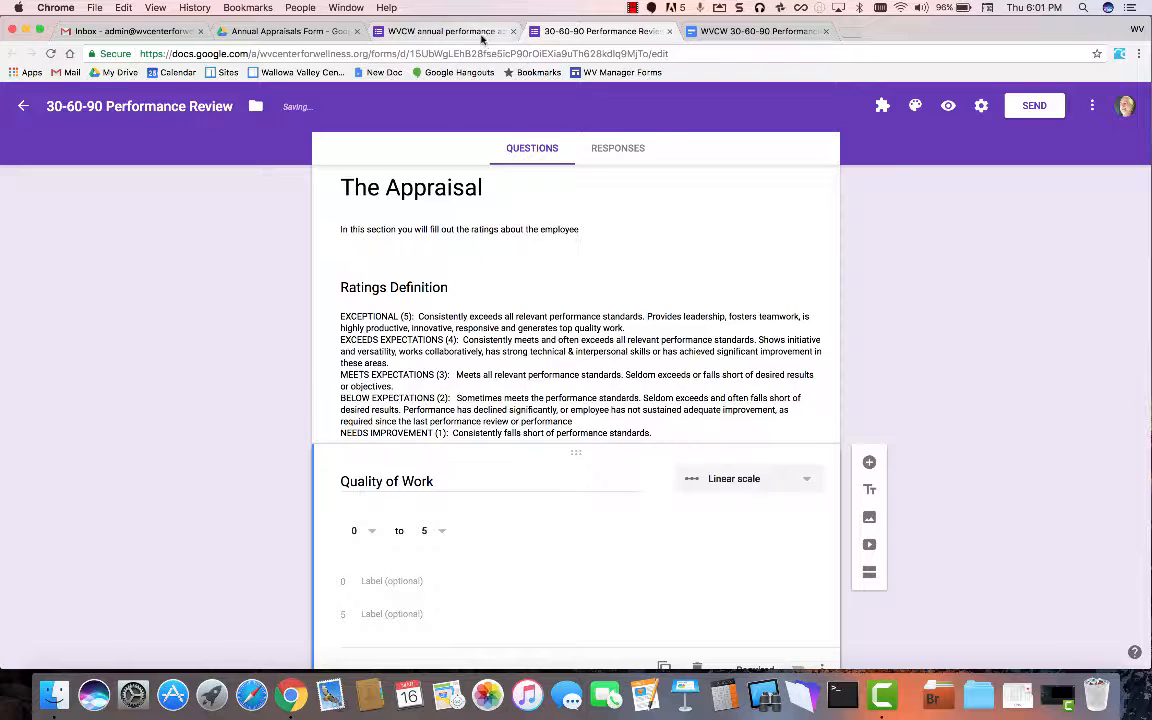
{"action": "left_click", "coordinate": [445, 31]}
{"action": "scroll", "coordinate": [518, 455], "scroll_direction": "down", "scroll_amount": 2}
{"action": "scroll", "coordinate": [518, 455], "scroll_direction": "down", "scroll_amount": 1}
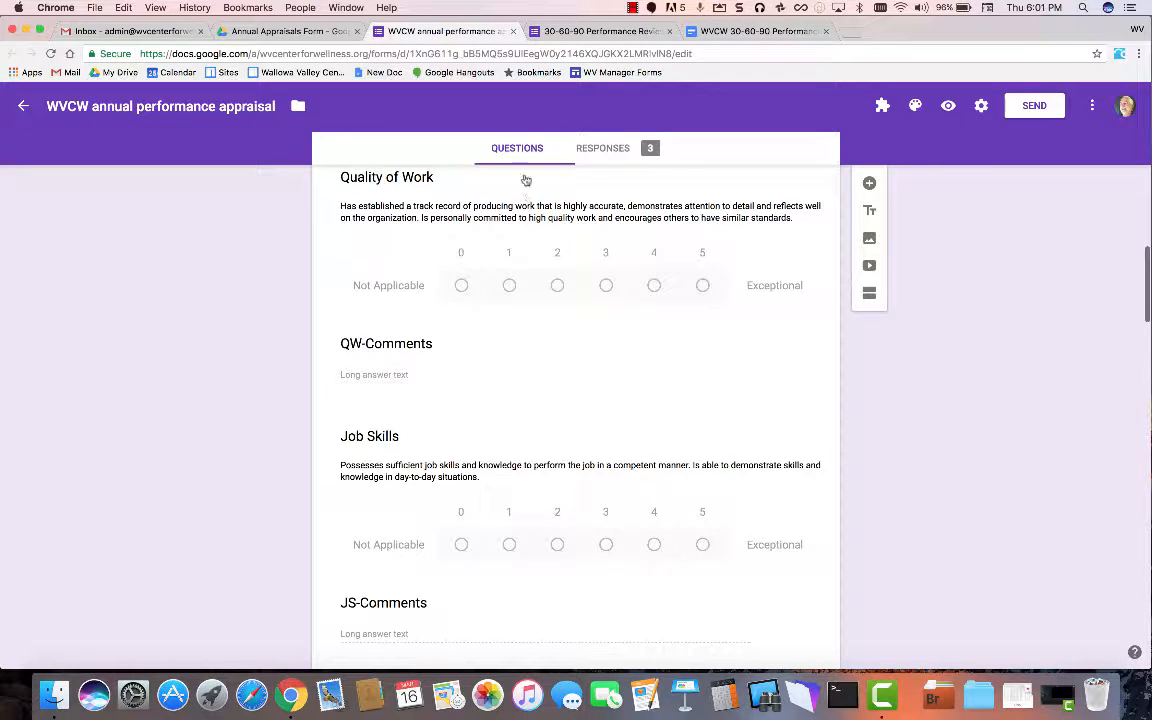
{"action": "left_click", "coordinate": [601, 31]}
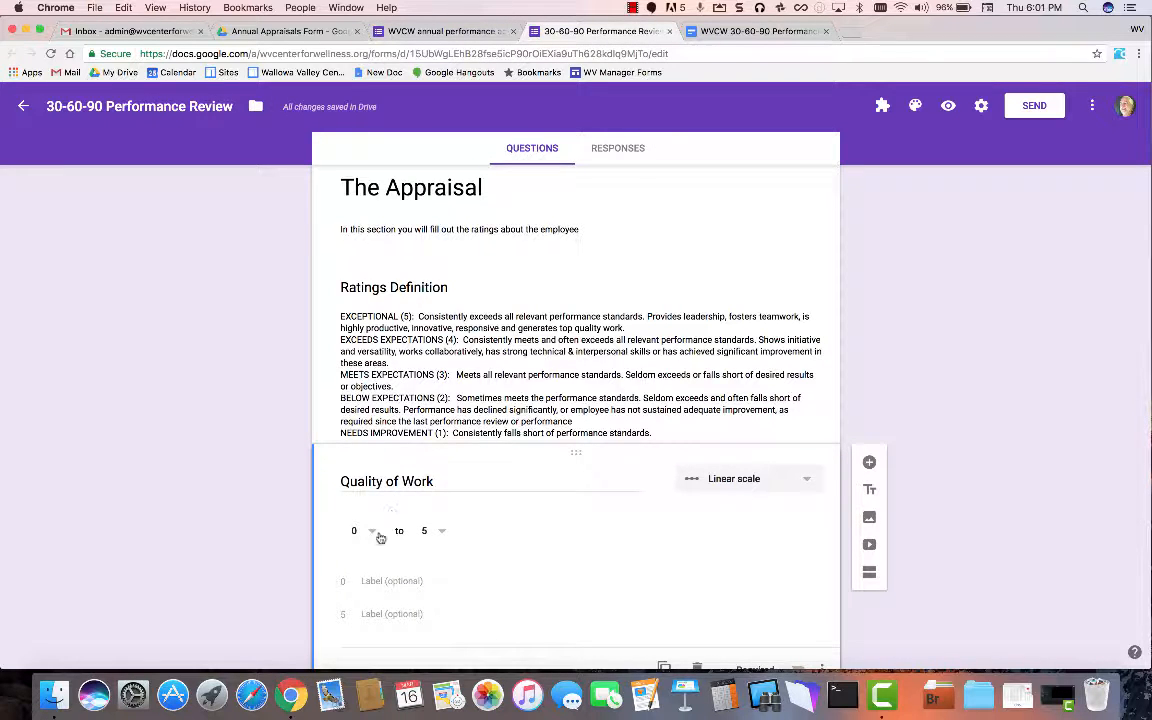
{"action": "left_click", "coordinate": [367, 578]}
{"action": "type", "text": "Not Applicable"}
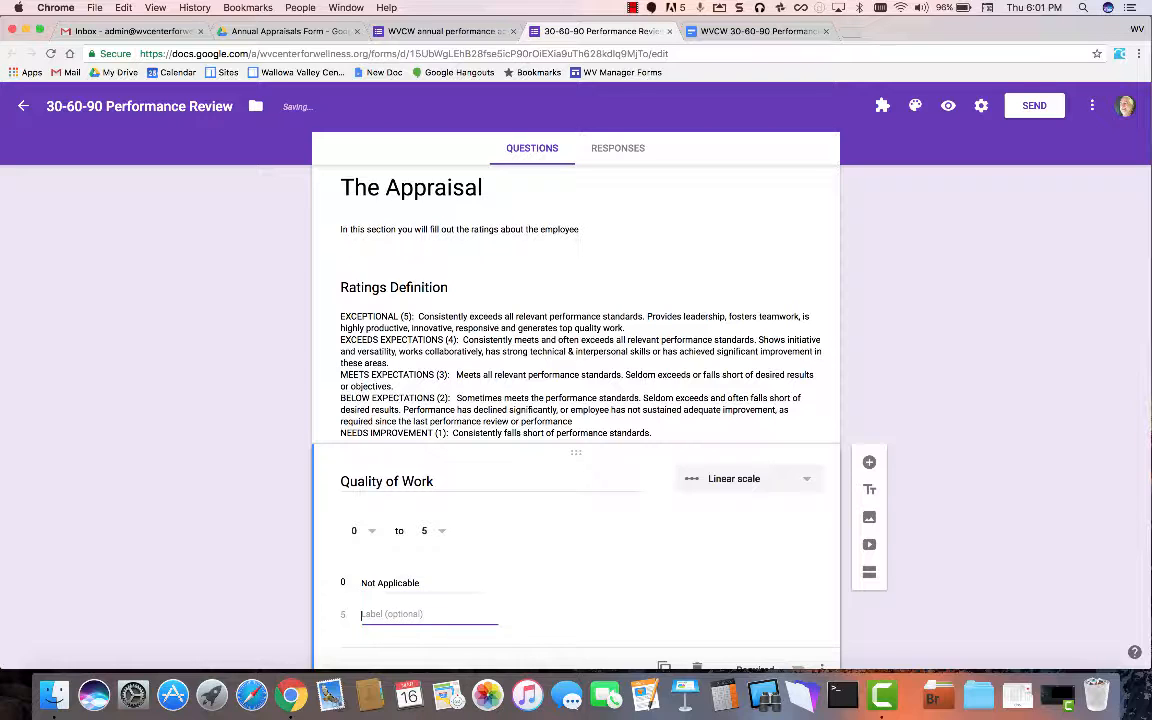
Label the 5 end of the Quality of Work scale "Exceptional"
{"action": "type", "text": "Exceptional"}
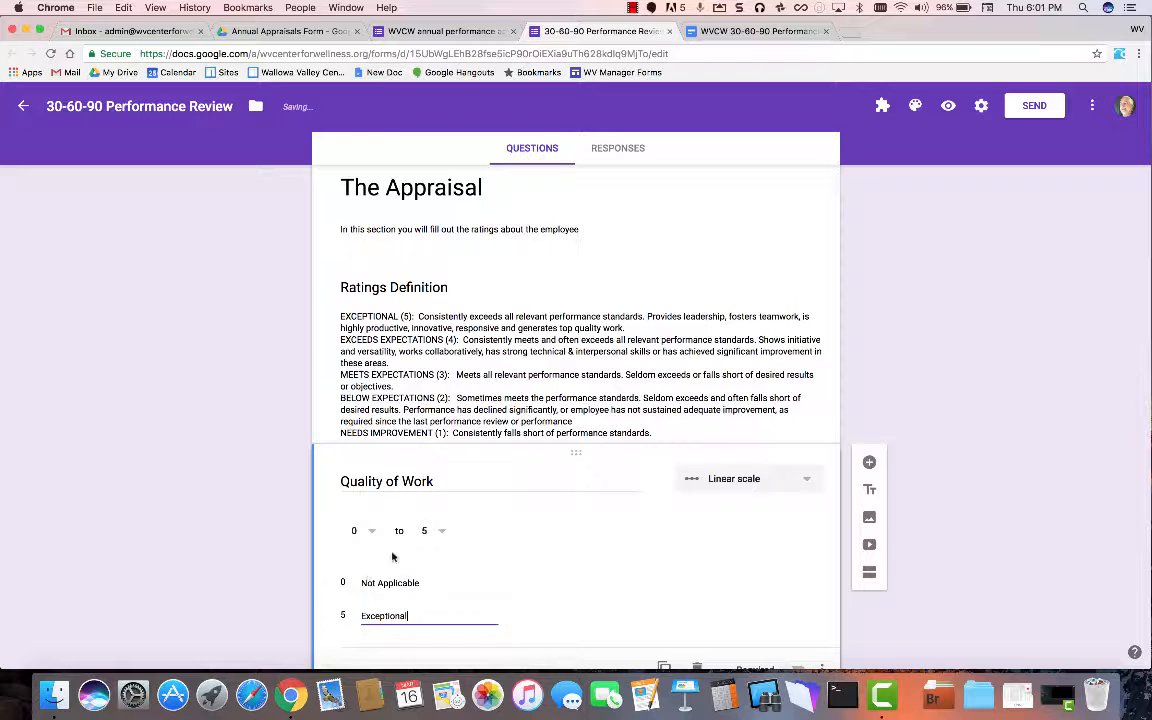
{"action": "scroll", "coordinate": [393, 553], "scroll_direction": "down", "scroll_amount": 2}
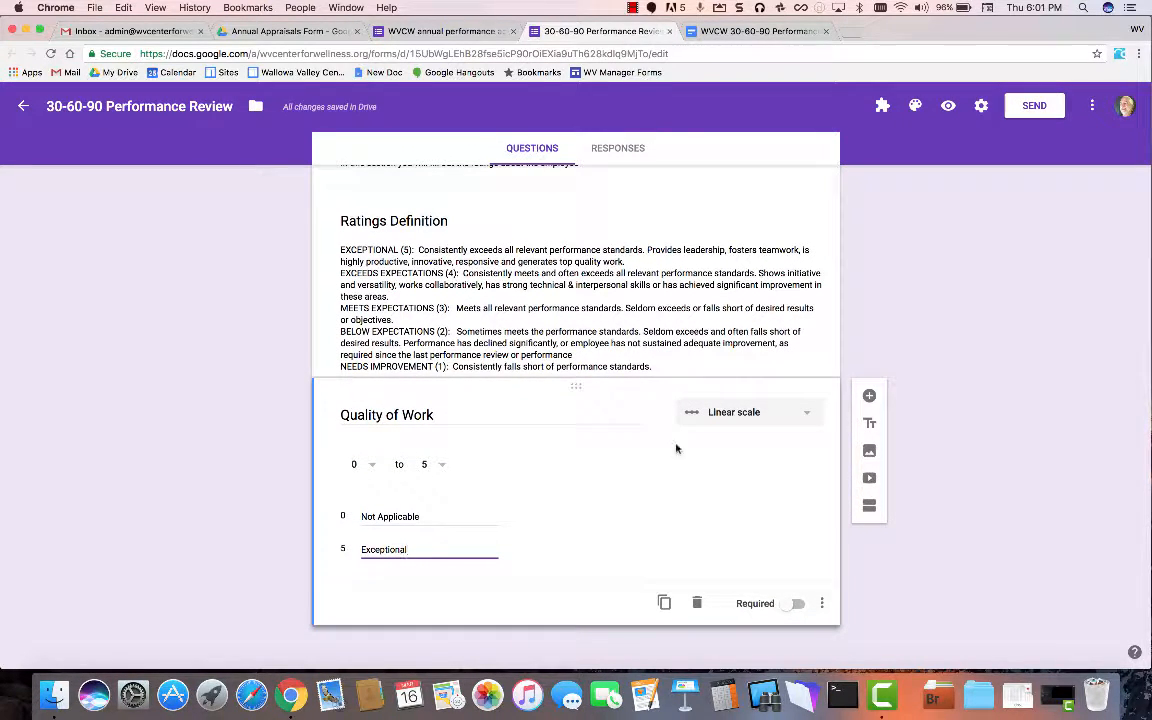
{"action": "left_click", "coordinate": [633, 12]}
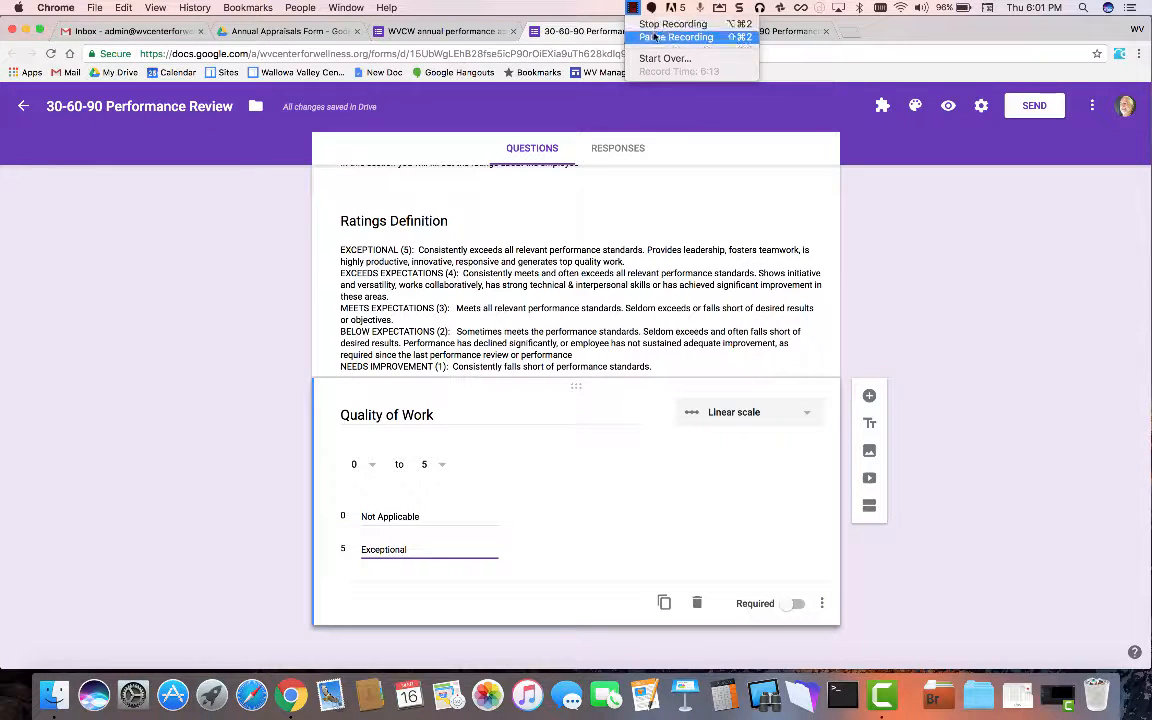
{"action": "left_click", "coordinate": [674, 36]}
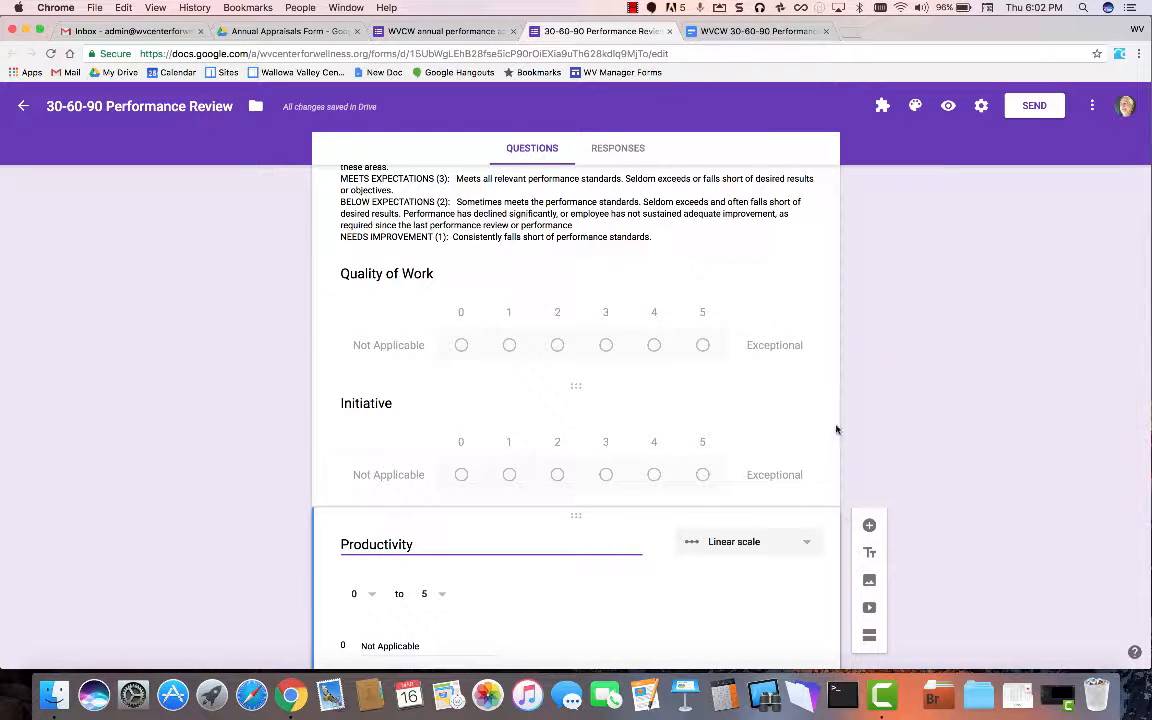
Compare the rating questions in the 30-60-90 form with the personal attributes in the WVCW 30-60-90 Performance Review document
{"action": "scroll", "coordinate": [702, 475], "scroll_direction": "down", "scroll_amount": 3}
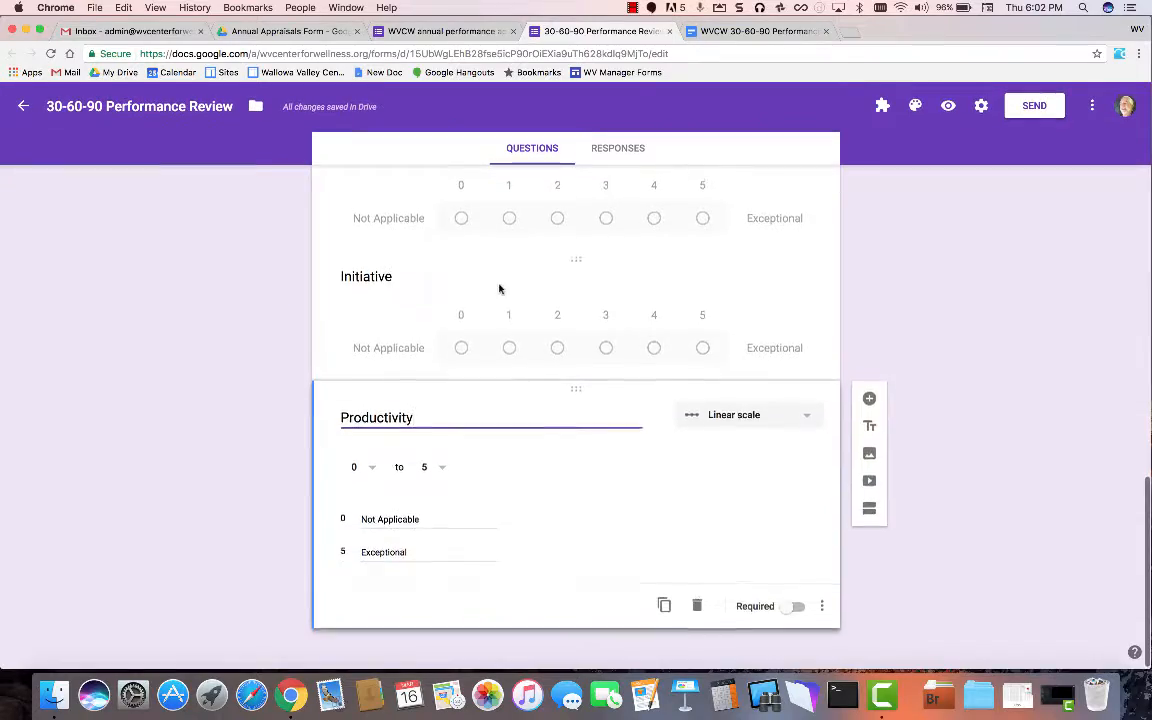
{"action": "scroll", "coordinate": [499, 289], "scroll_direction": "up", "scroll_amount": 4}
{"action": "left_click", "coordinate": [750, 31]}
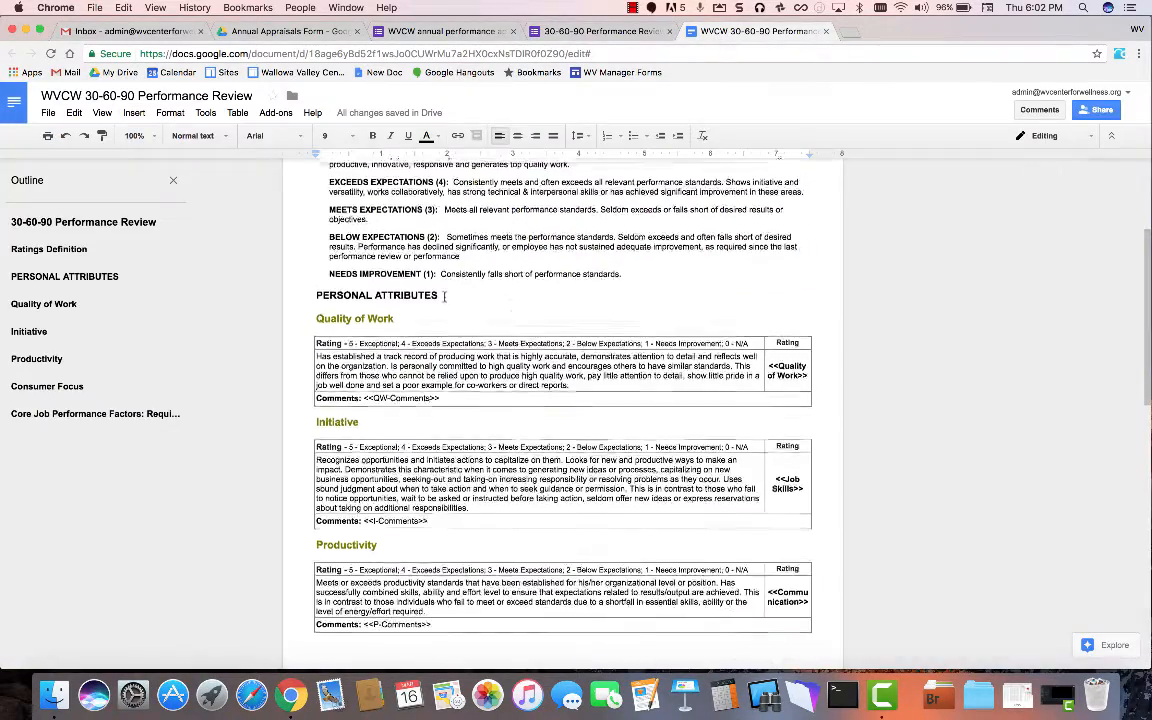
{"action": "scroll", "coordinate": [444, 300], "scroll_direction": "up", "scroll_amount": 4}
{"action": "scroll", "coordinate": [445, 316], "scroll_direction": "down", "scroll_amount": 6}
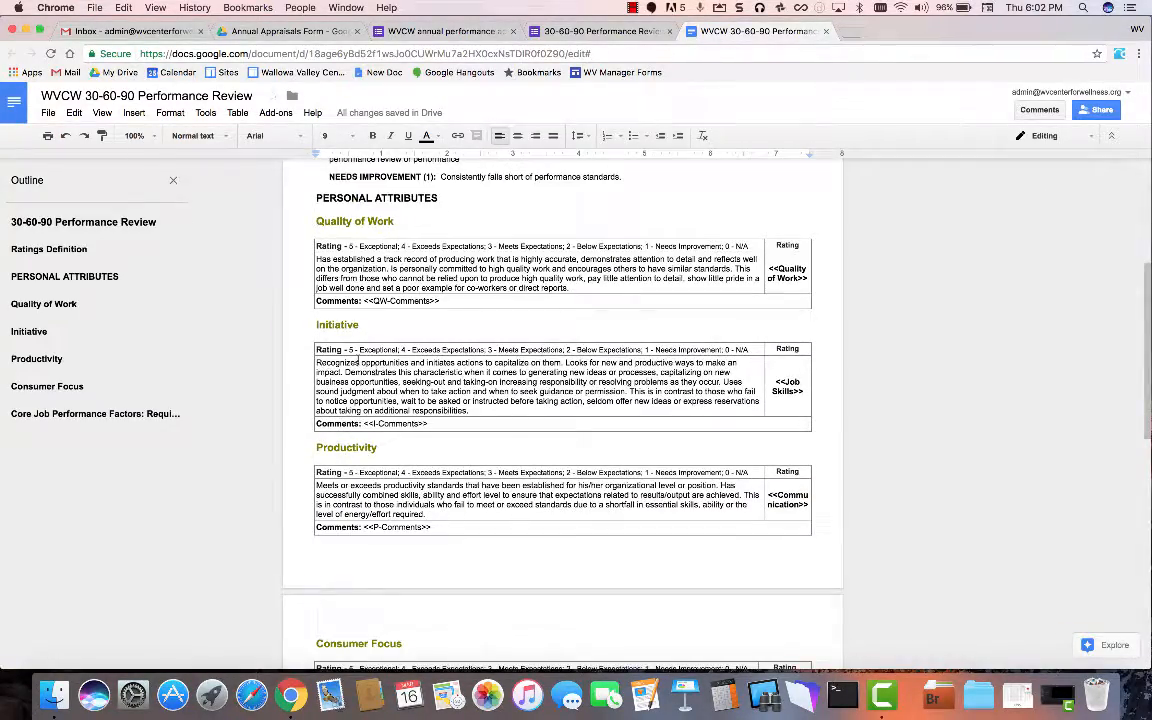
{"action": "scroll", "coordinate": [433, 461], "scroll_direction": "down", "scroll_amount": 4}
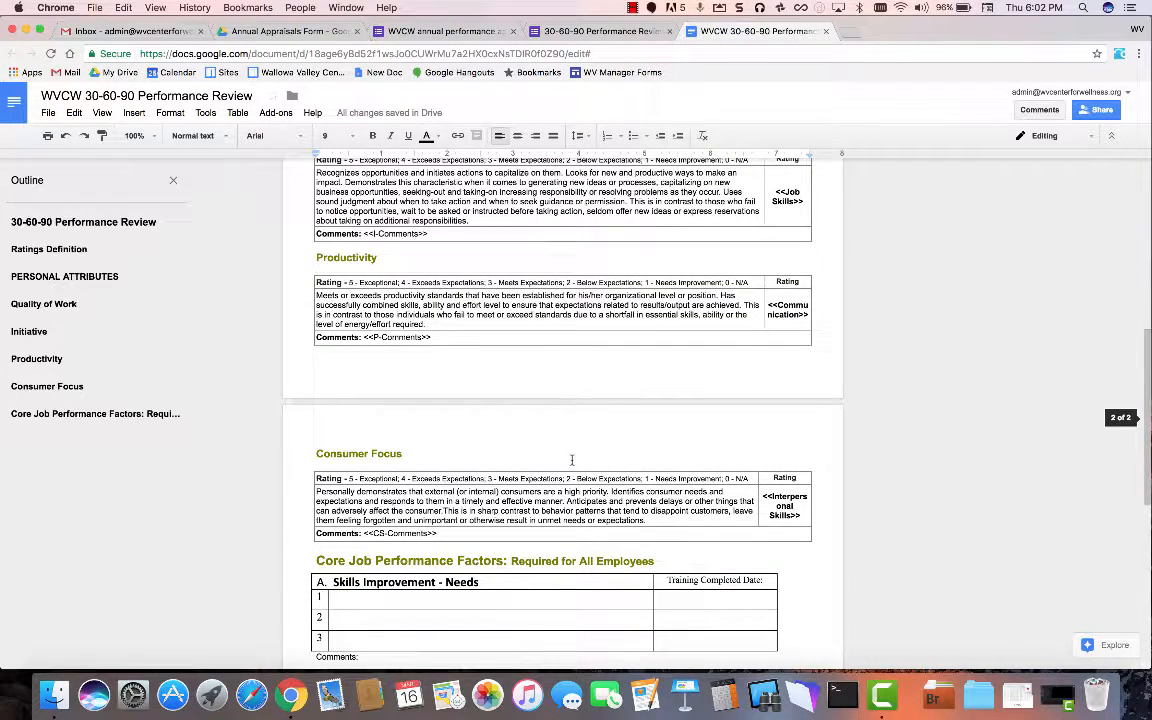
{"action": "left_click", "coordinate": [547, 31]}
{"action": "scroll", "coordinate": [560, 418], "scroll_direction": "down", "scroll_amount": 1}
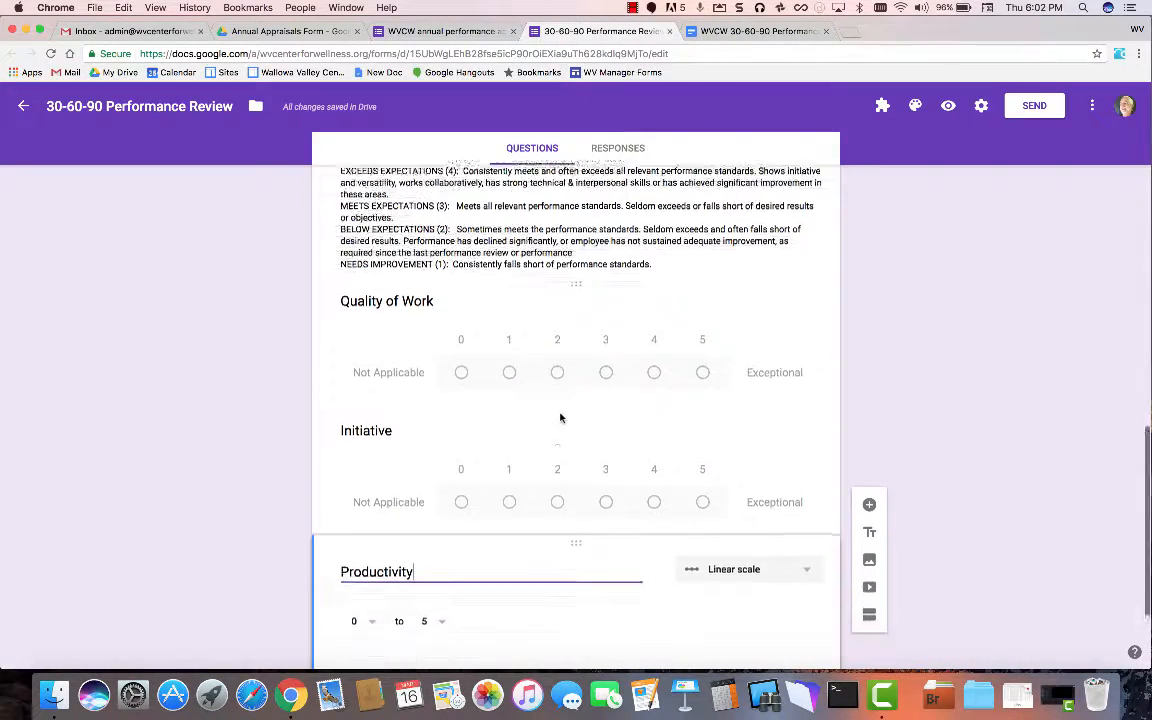
Duplicate the Productivity linear-scale question and title the copy "Consumer Focus", checking the heading in the performance review document
{"action": "scroll", "coordinate": [471, 275], "scroll_direction": "down", "scroll_amount": 2}
{"action": "scroll", "coordinate": [450, 491], "scroll_direction": "down", "scroll_amount": 2}
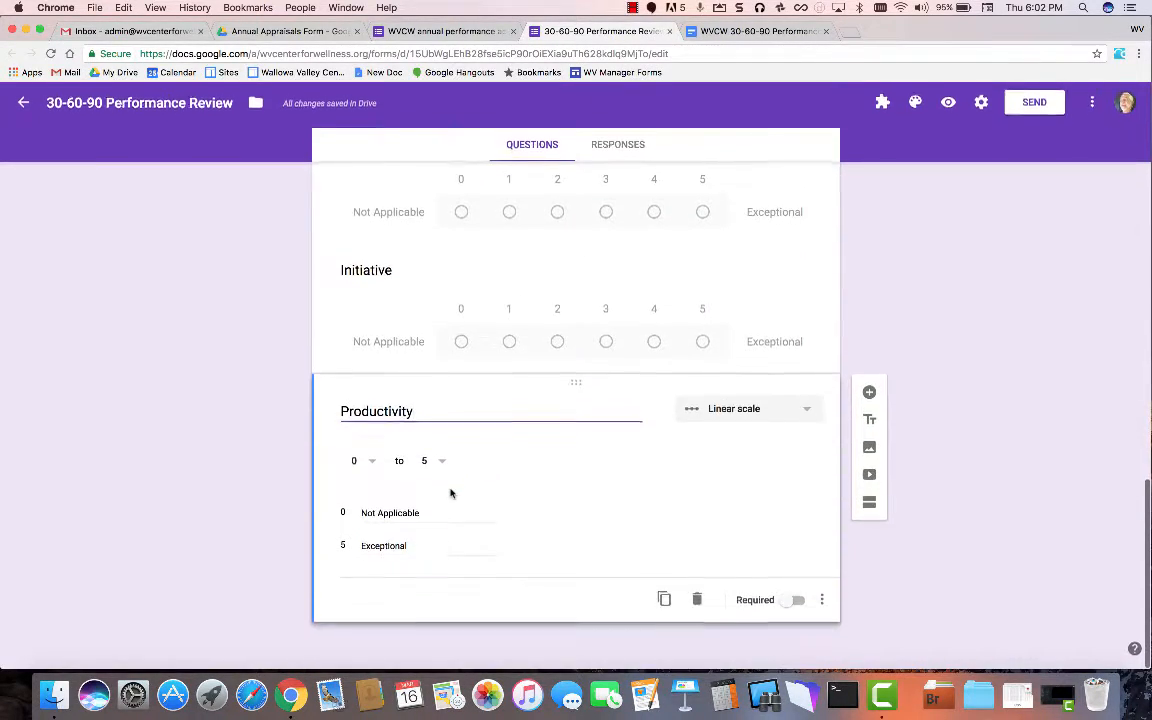
{"action": "left_click", "coordinate": [663, 598]}
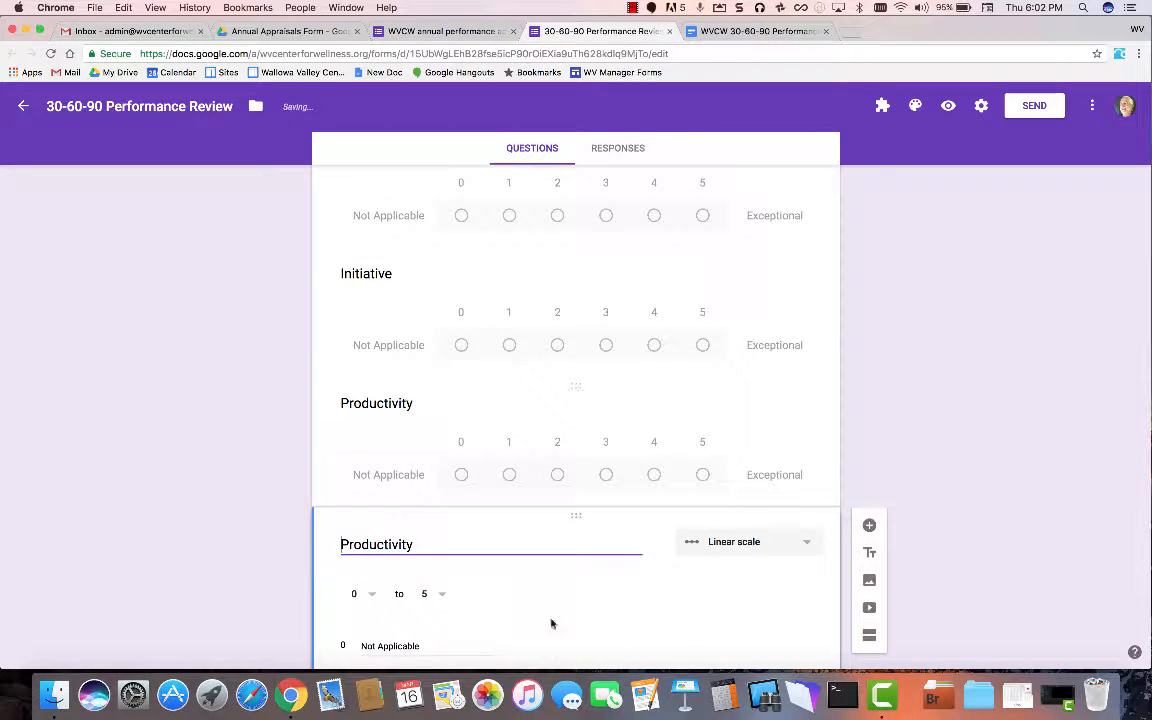
{"action": "scroll", "coordinate": [550, 623], "scroll_direction": "down", "scroll_amount": 3}
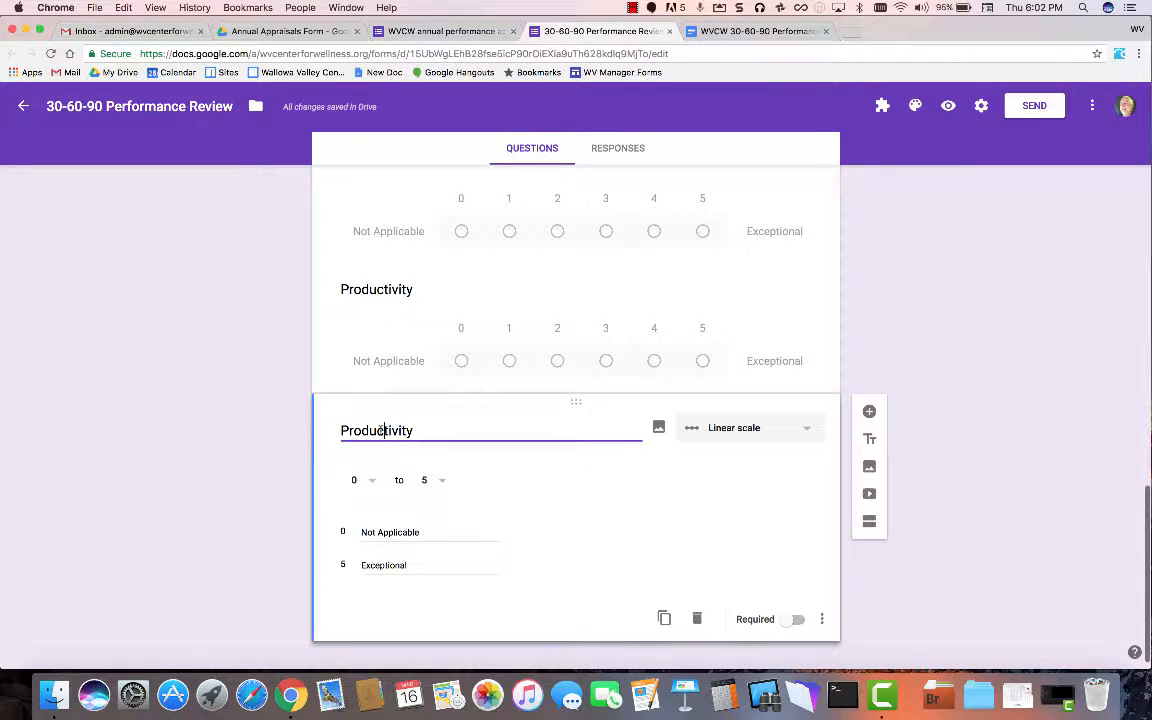
{"action": "double_click", "coordinate": [383, 430]}
{"action": "left_click", "coordinate": [745, 31]}
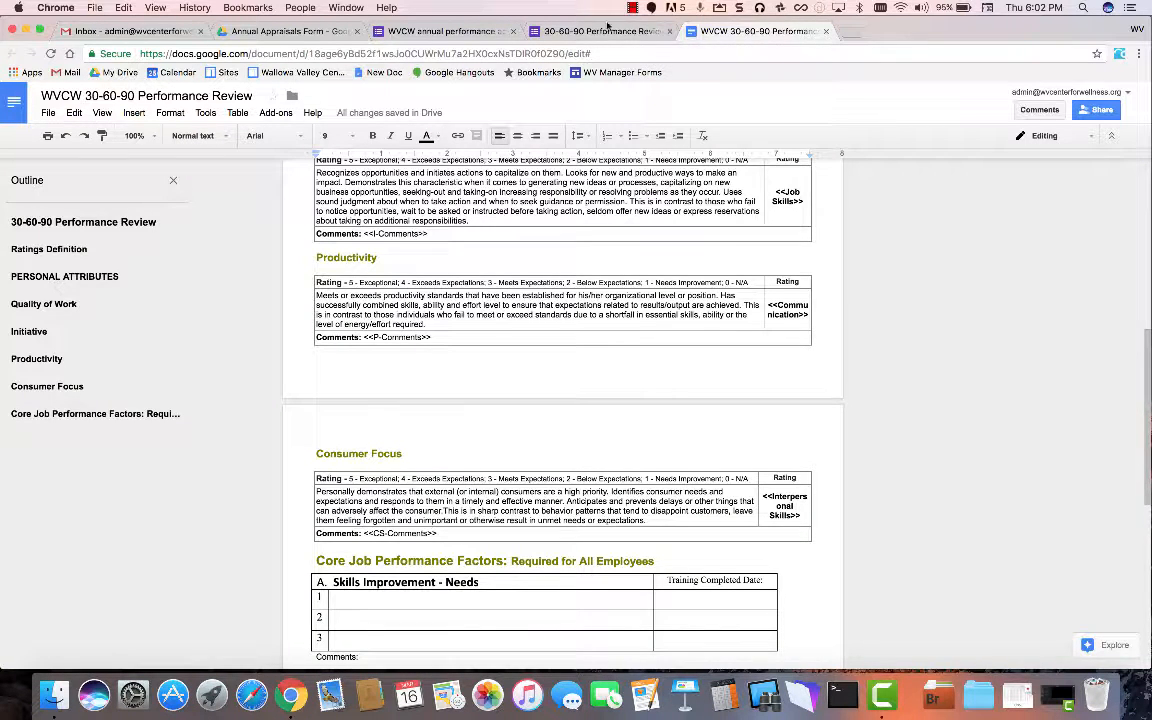
{"action": "left_click", "coordinate": [607, 27]}
{"action": "type", "text": "Con"}
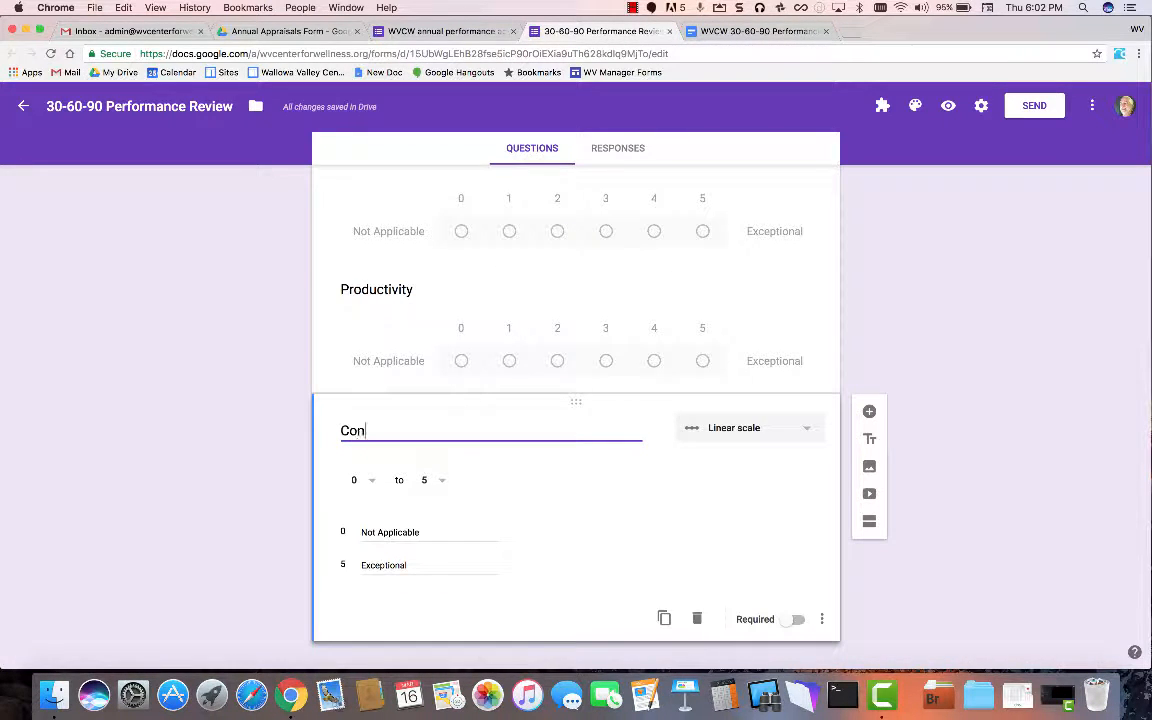
{"action": "type", "text": "sumer Focus"}
Review the 30-60-90 form from its first section, and examine how the annual appraisal form handles comments after each rating question
{"action": "scroll", "coordinate": [728, 469], "scroll_direction": "up", "scroll_amount": 1}
{"action": "scroll", "coordinate": [728, 470], "scroll_direction": "up", "scroll_amount": 3}
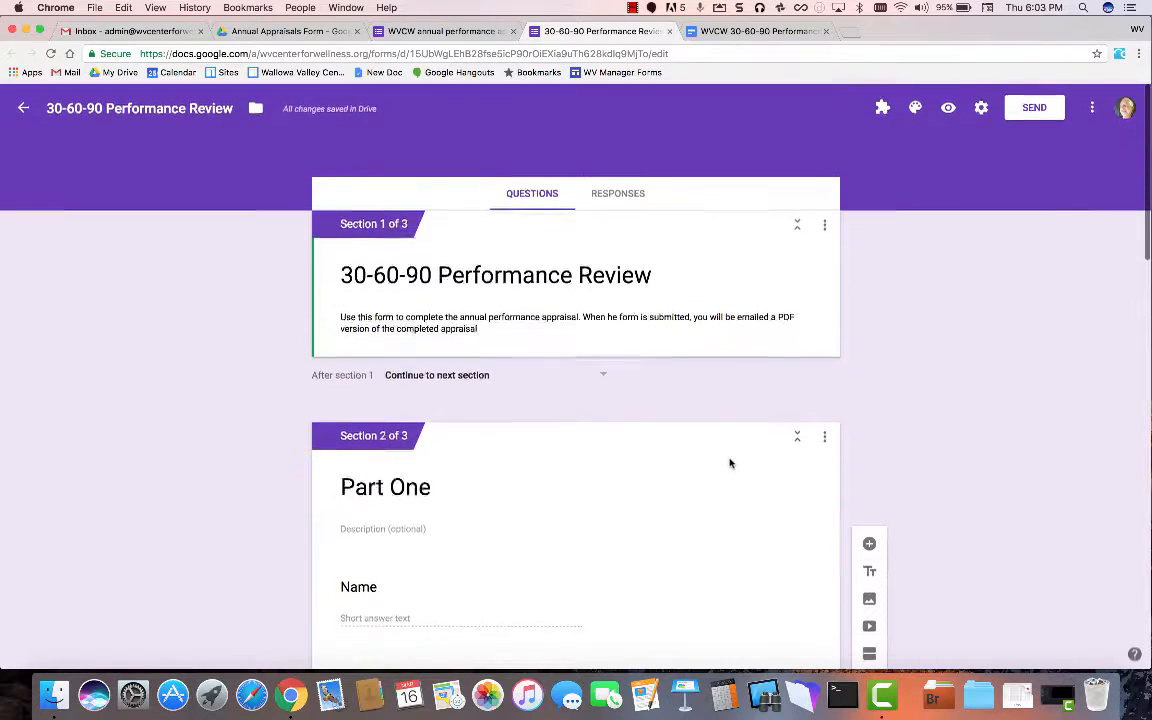
{"action": "scroll", "coordinate": [470, 523], "scroll_direction": "down", "scroll_amount": 2}
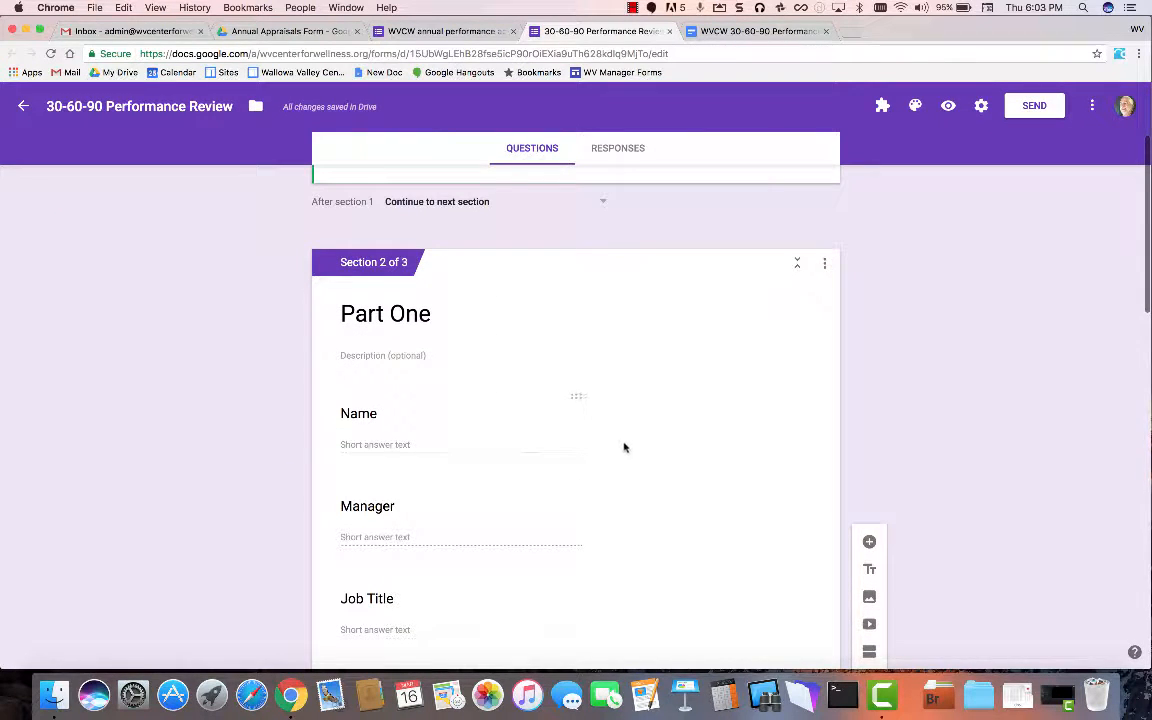
{"action": "scroll", "coordinate": [671, 437], "scroll_direction": "down", "scroll_amount": 2}
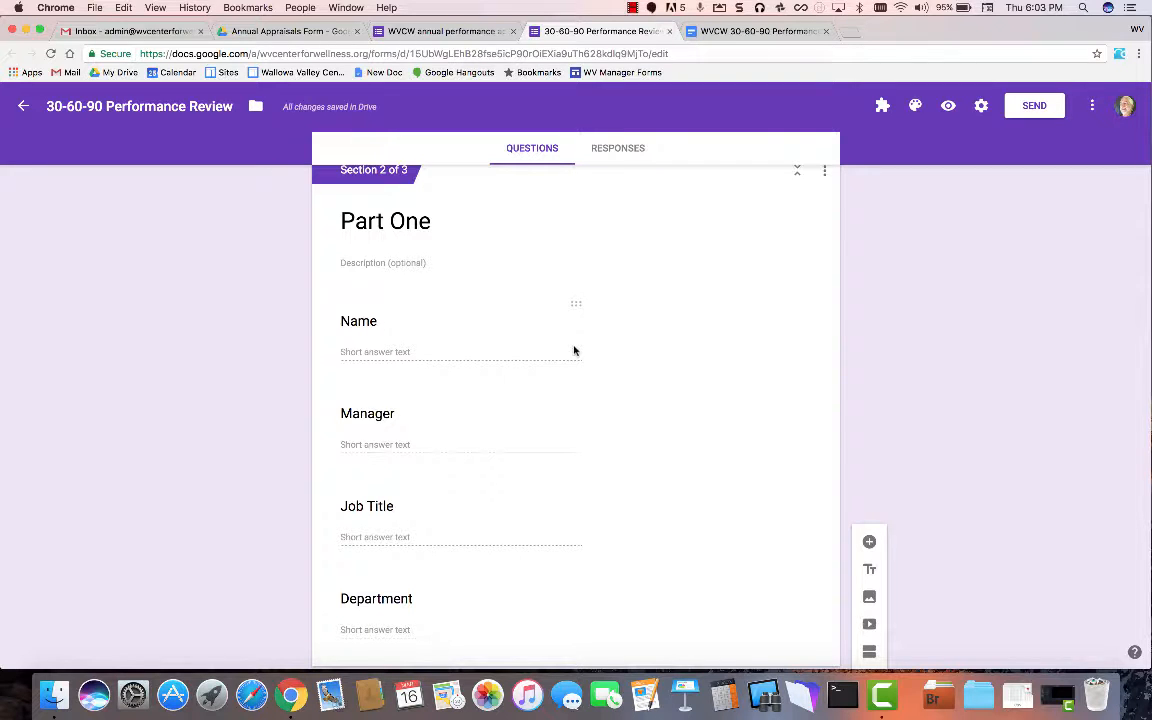
{"action": "scroll", "coordinate": [578, 340], "scroll_direction": "down", "scroll_amount": 10}
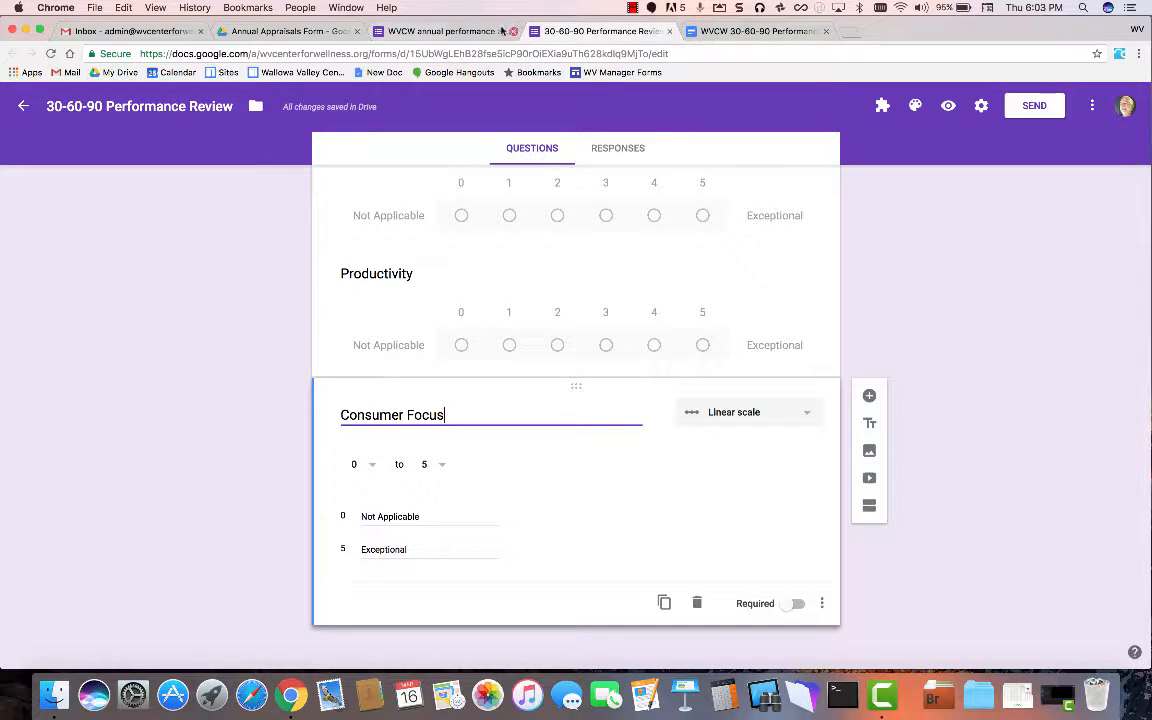
{"action": "left_click", "coordinate": [452, 30]}
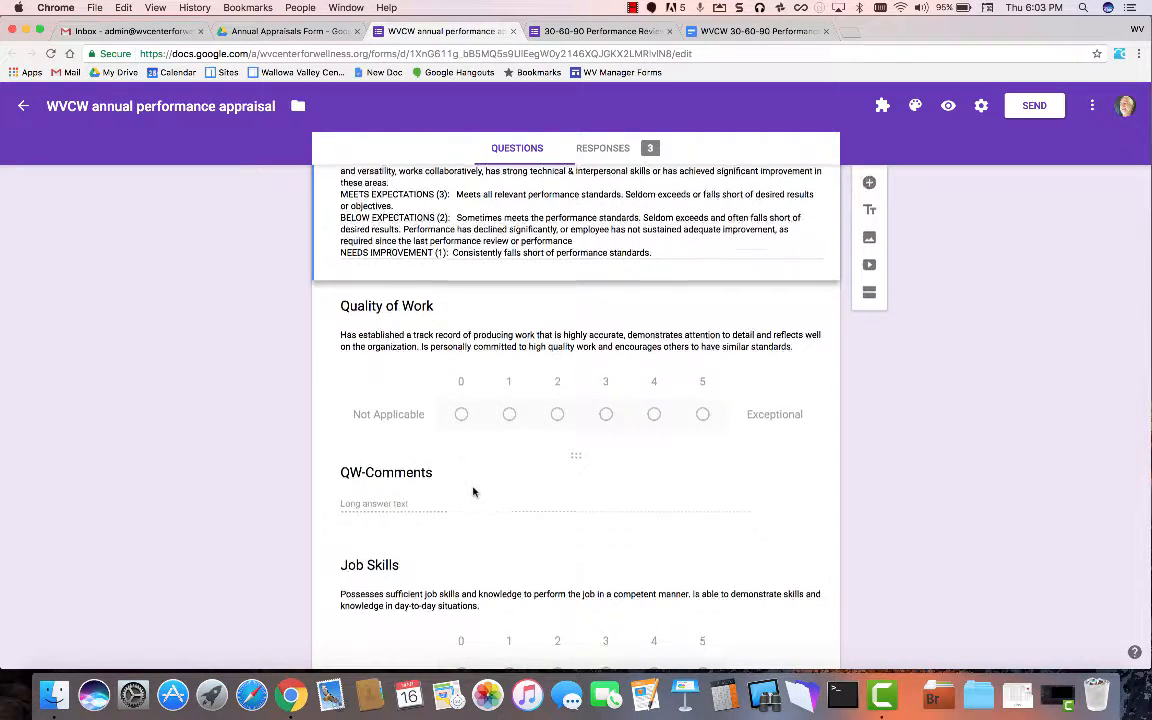
{"action": "scroll", "coordinate": [470, 489], "scroll_direction": "down", "scroll_amount": 3}
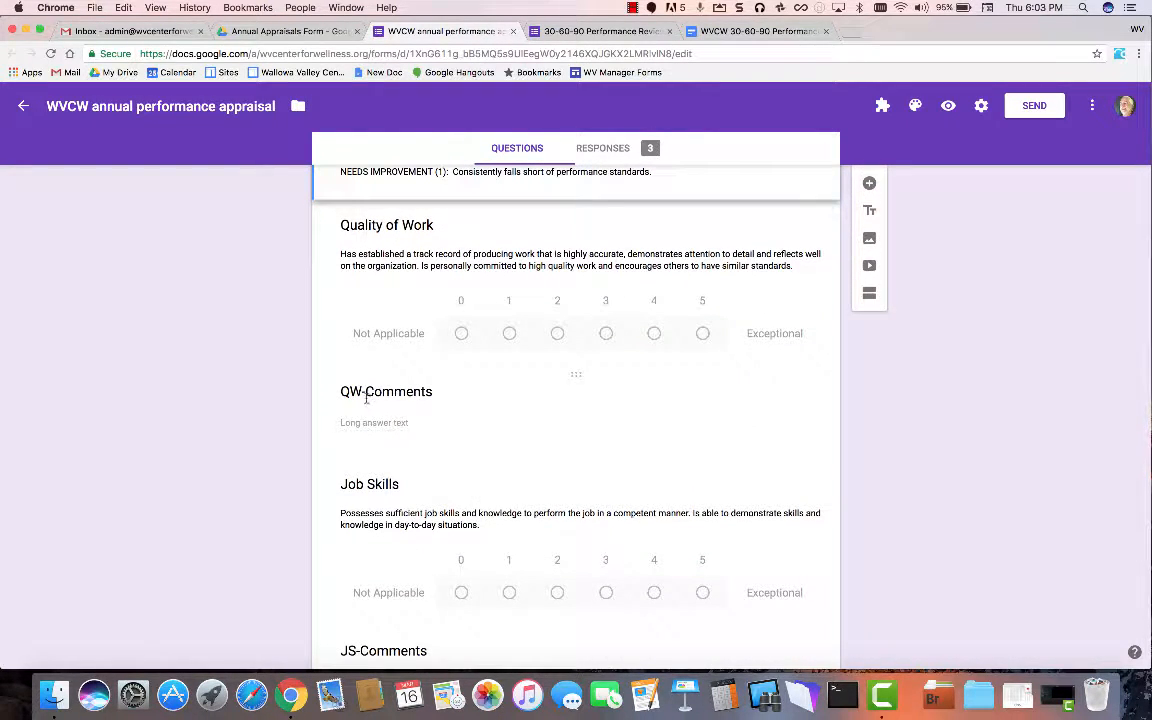
{"action": "scroll", "coordinate": [478, 428], "scroll_direction": "down", "scroll_amount": 5}
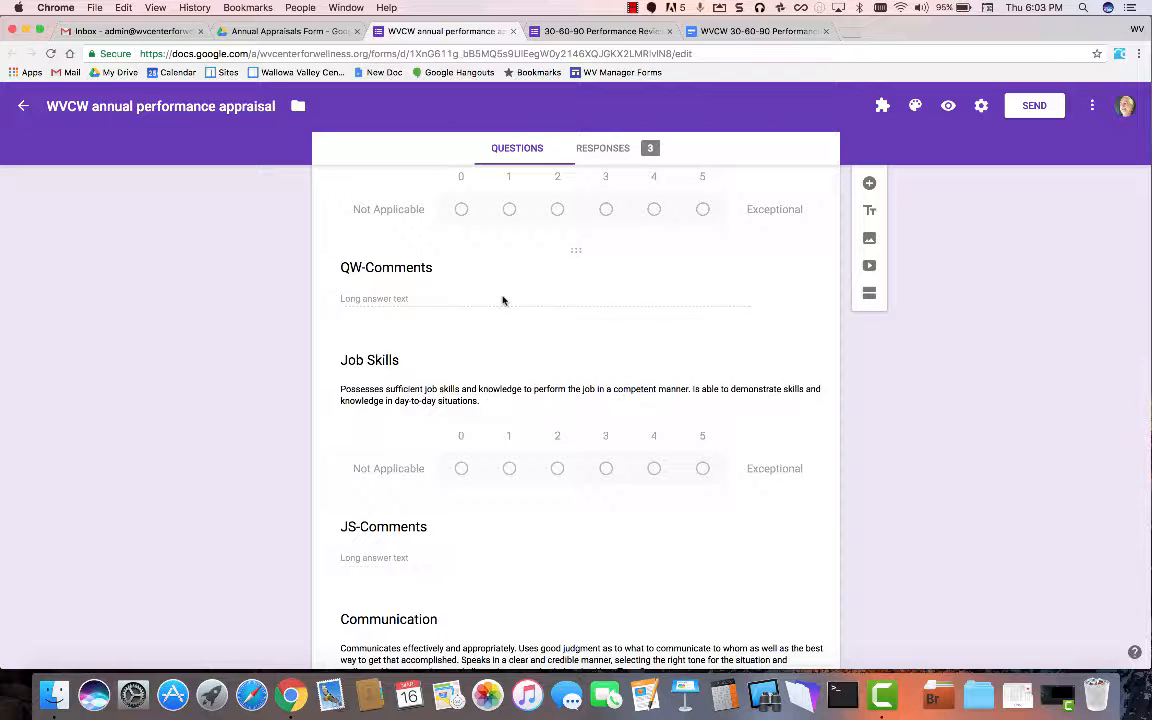
{"action": "scroll", "coordinate": [502, 300], "scroll_direction": "up", "scroll_amount": 1}
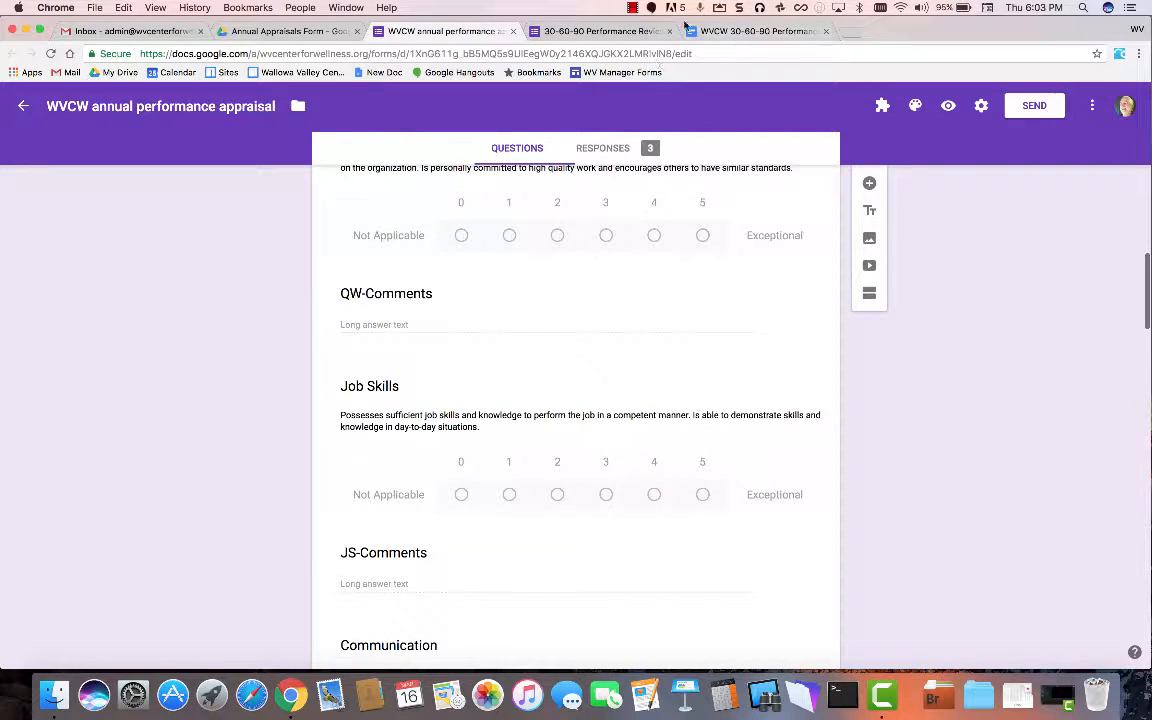
Add a paragraph question titled "CF-Comments" below Consumer Focus in the 30-60-90 form
{"action": "left_click", "coordinate": [619, 33]}
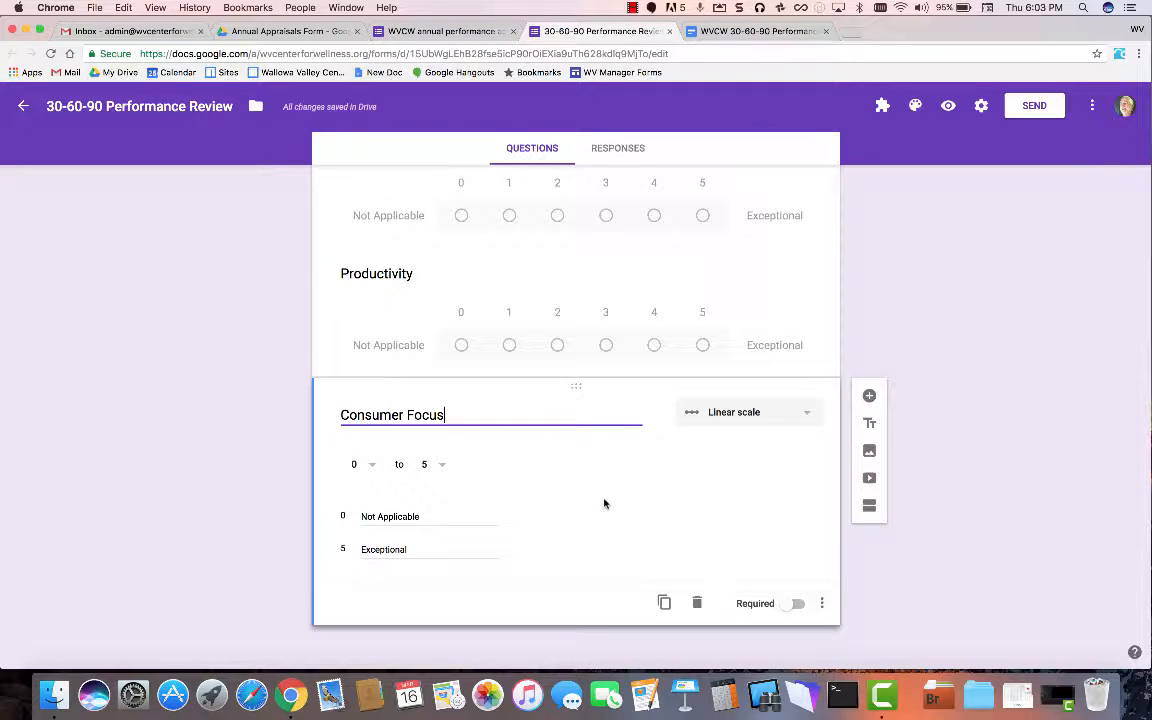
{"action": "left_click", "coordinate": [869, 397]}
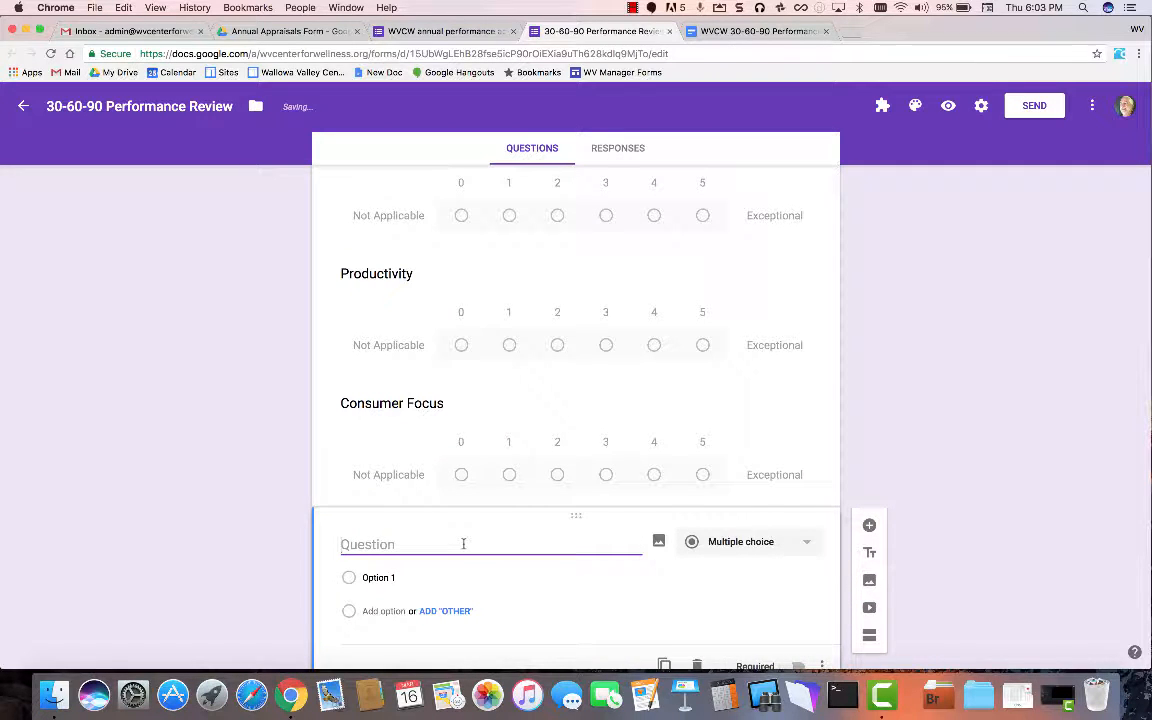
{"action": "type", "text": "CF-Comments"}
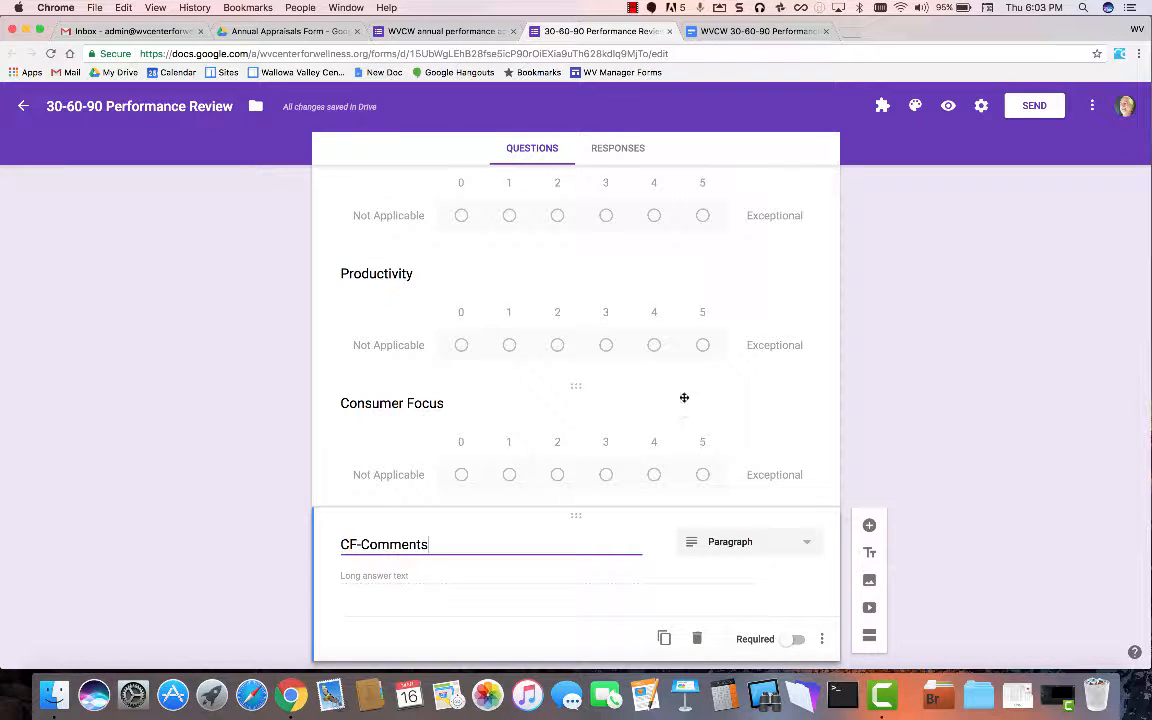
Insert a paragraph question titled "P-Comments" directly below the Productivity rating question
{"action": "left_click", "coordinate": [749, 332]}
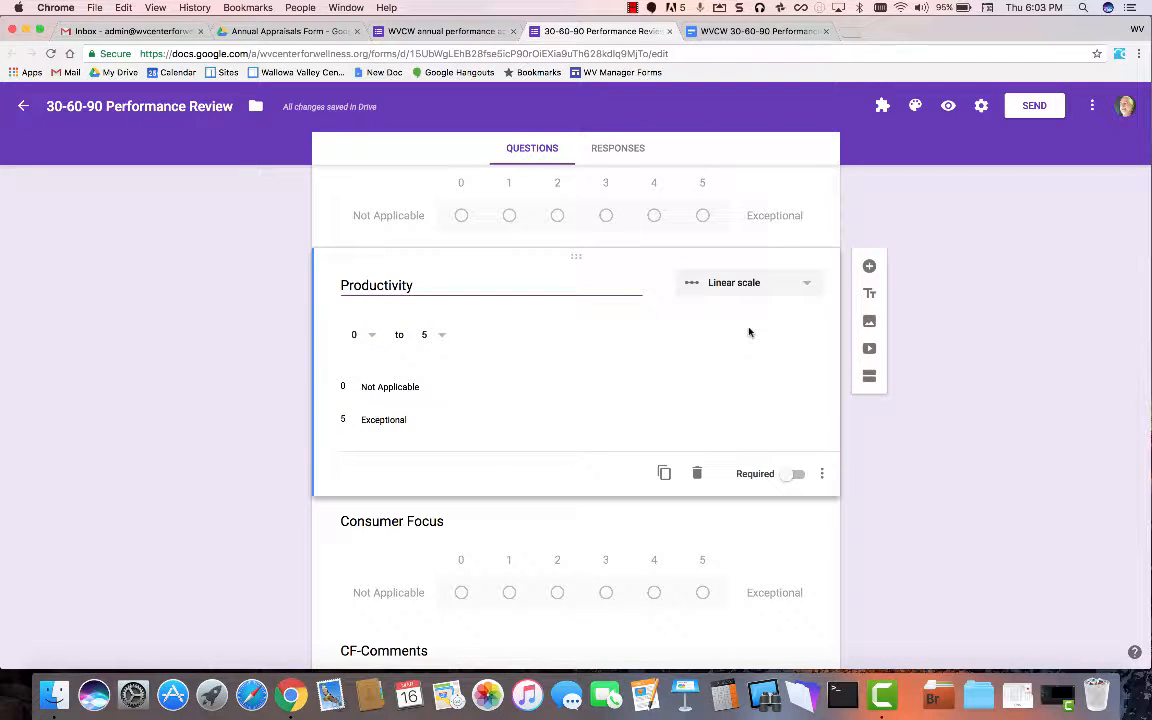
{"action": "left_click", "coordinate": [869, 266]}
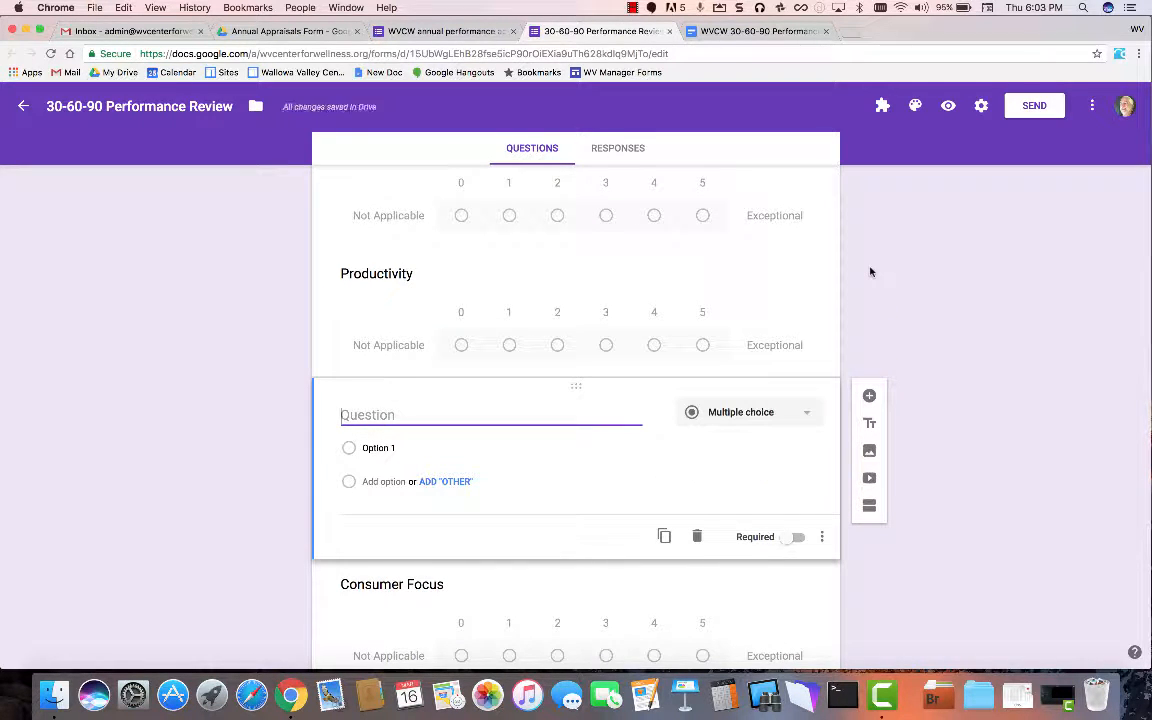
{"action": "type", "text": "P-Comments"}
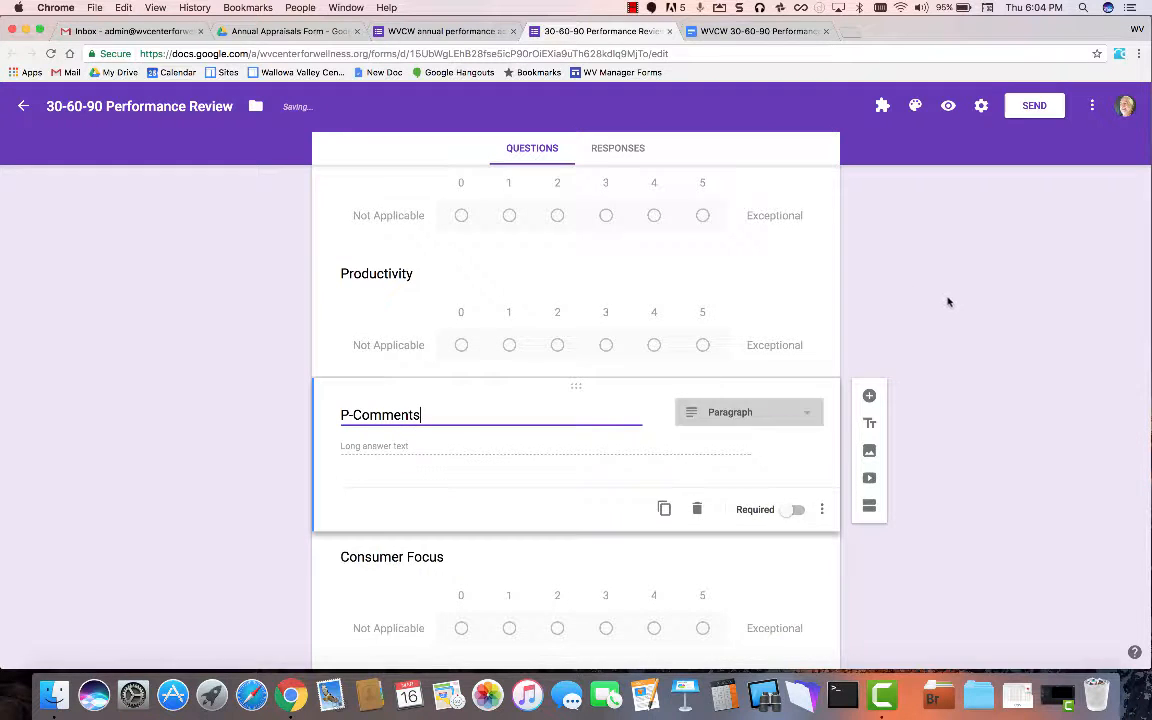
Insert a question titled "I-Comments" directly below the Initiative rating question
{"action": "scroll", "coordinate": [766, 317], "scroll_direction": "up", "scroll_amount": 3}
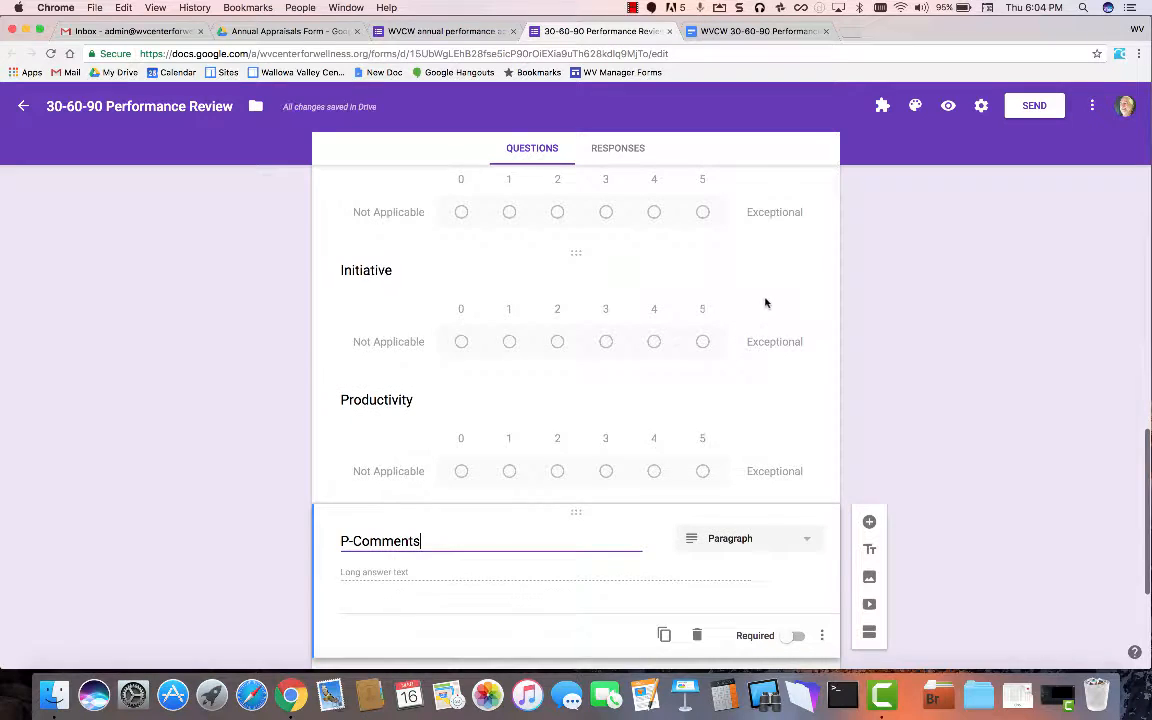
{"action": "left_click", "coordinate": [765, 305]}
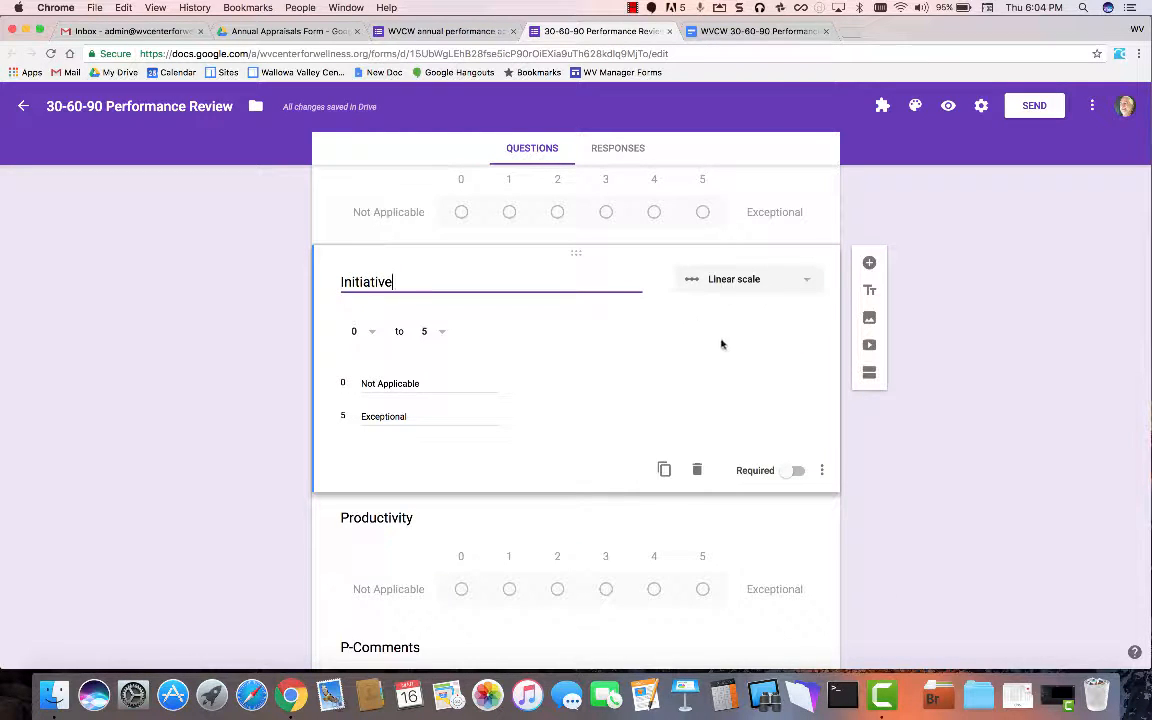
{"action": "left_click", "coordinate": [869, 264]}
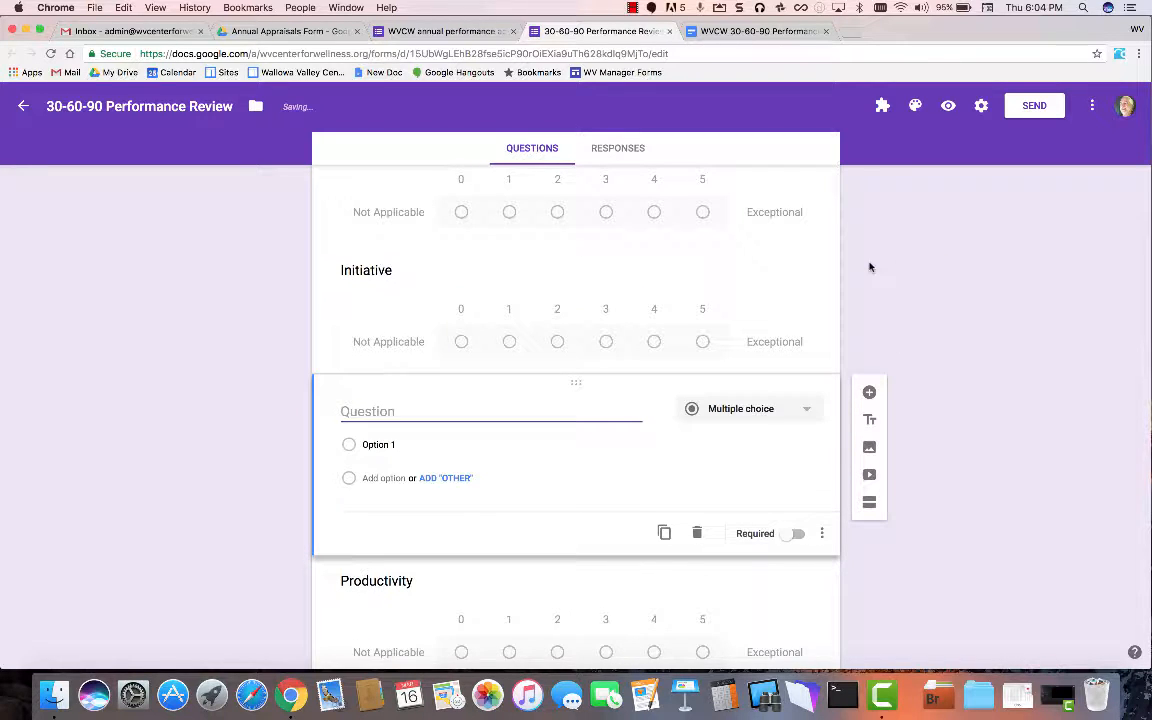
{"action": "type", "text": "I-Comments"}
Insert a paragraph question titled "QW-Comments" directly below the Quality of Work rating question
{"action": "scroll", "coordinate": [715, 311], "scroll_direction": "up", "scroll_amount": 2}
{"action": "left_click", "coordinate": [608, 212]}
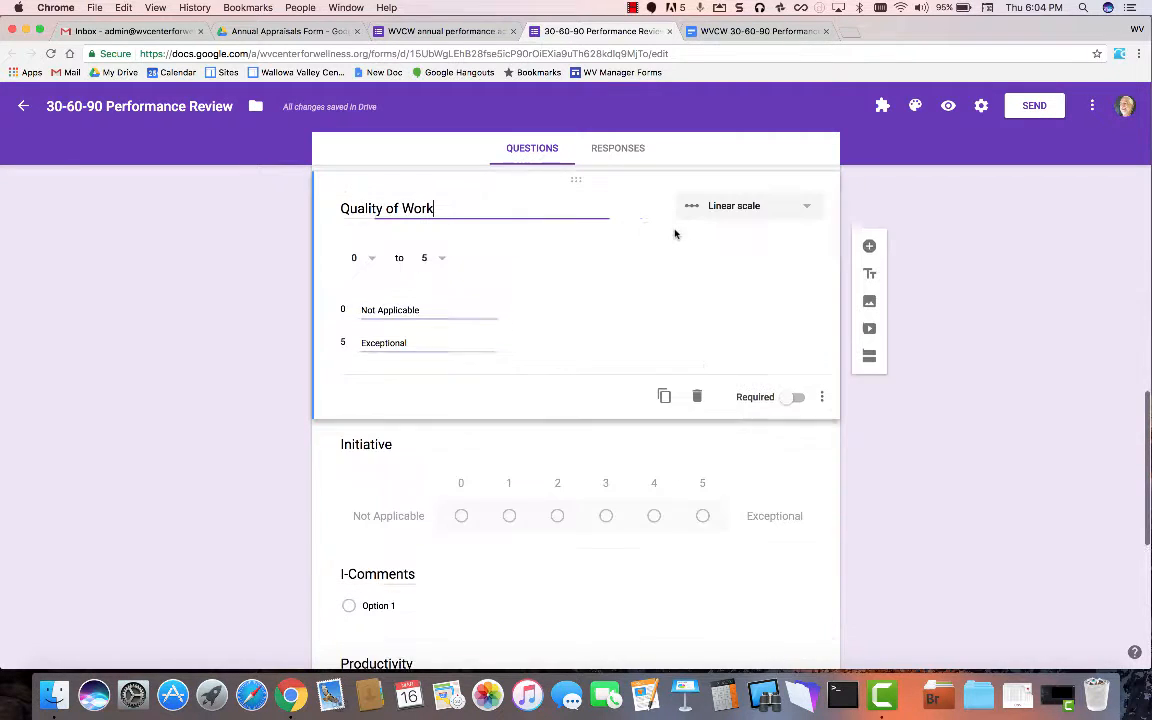
{"action": "left_click", "coordinate": [867, 188]}
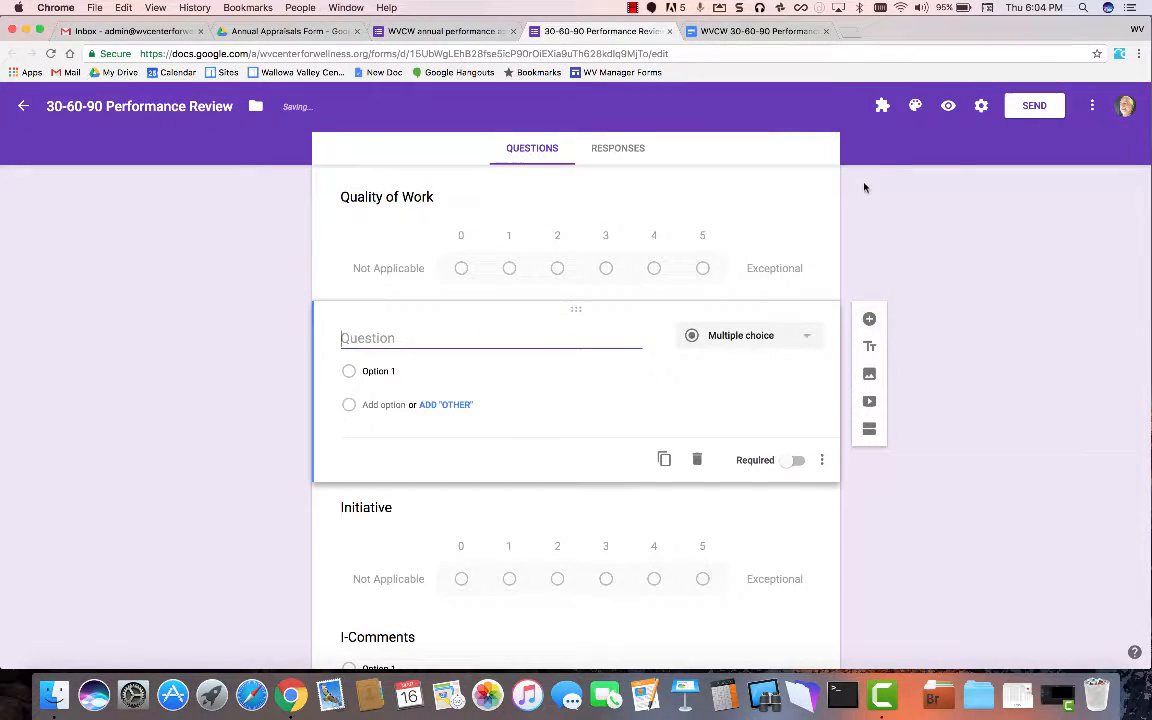
{"action": "type", "text": "QW-Comment"}
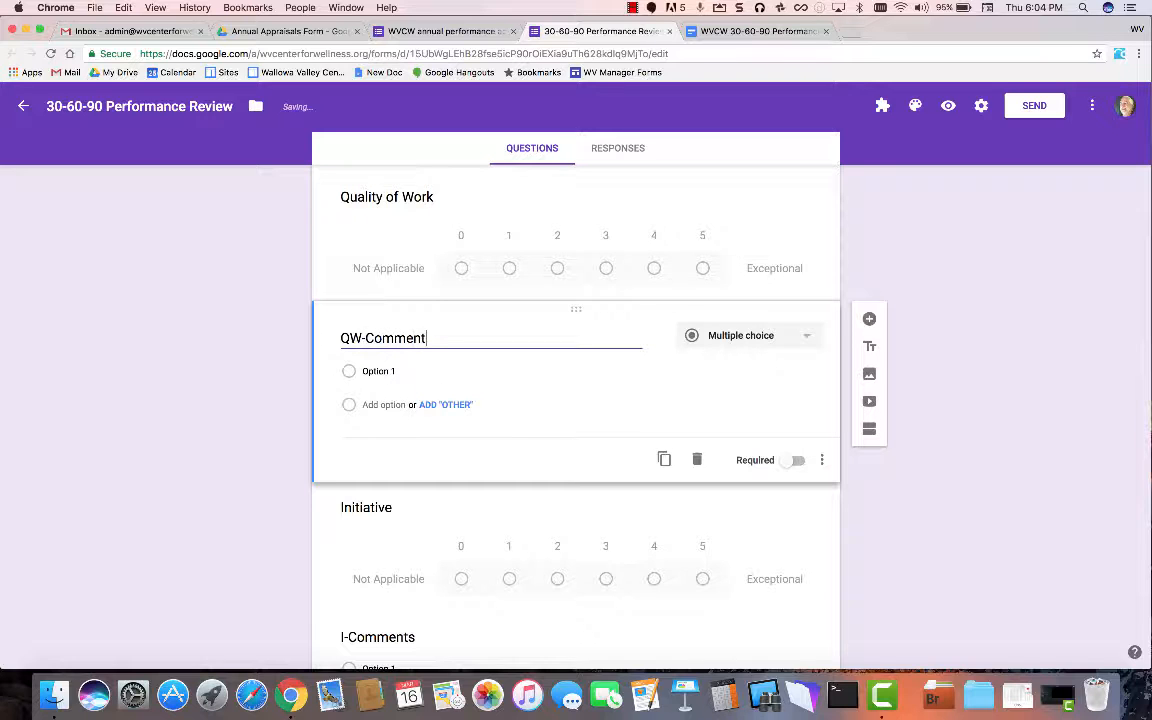
{"action": "type", "text": "s"}
{"action": "scroll", "coordinate": [666, 239], "scroll_direction": "down", "scroll_amount": 3}
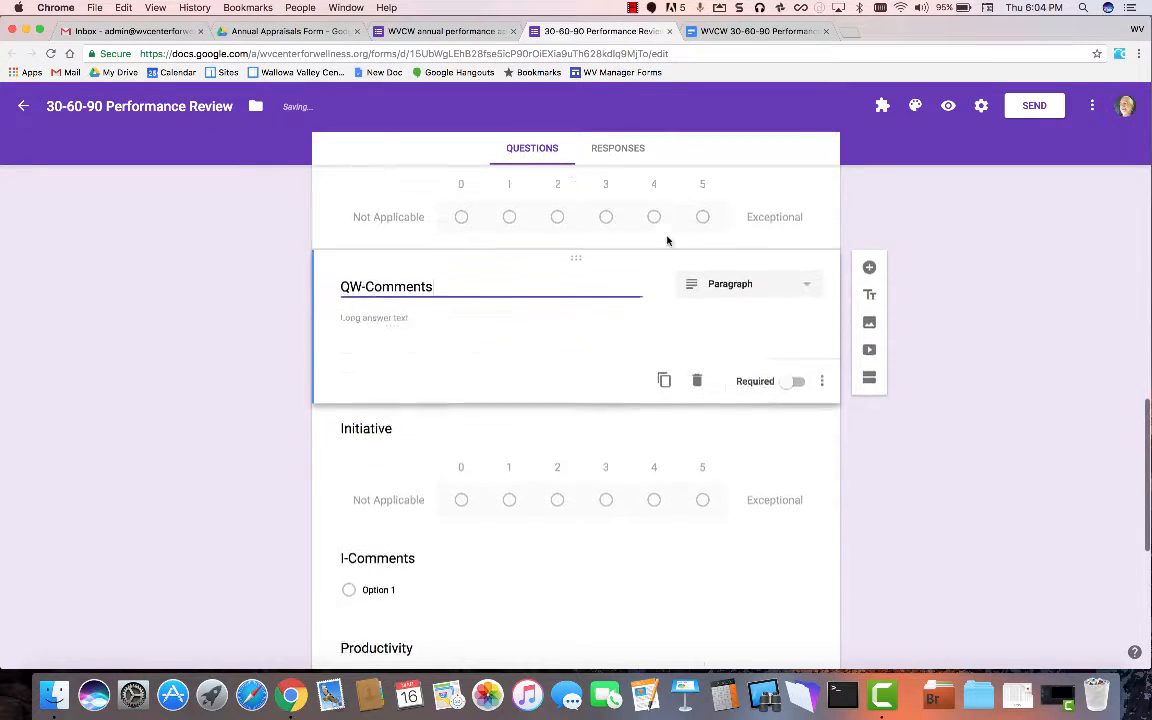
Review the remaining form questions against the WVCW 30-60-90 Performance Review document, checking its comment placeholders, job performance tables and sign-off section
{"action": "scroll", "coordinate": [667, 239], "scroll_direction": "down", "scroll_amount": 3}
{"action": "scroll", "coordinate": [586, 319], "scroll_direction": "down", "scroll_amount": 2}
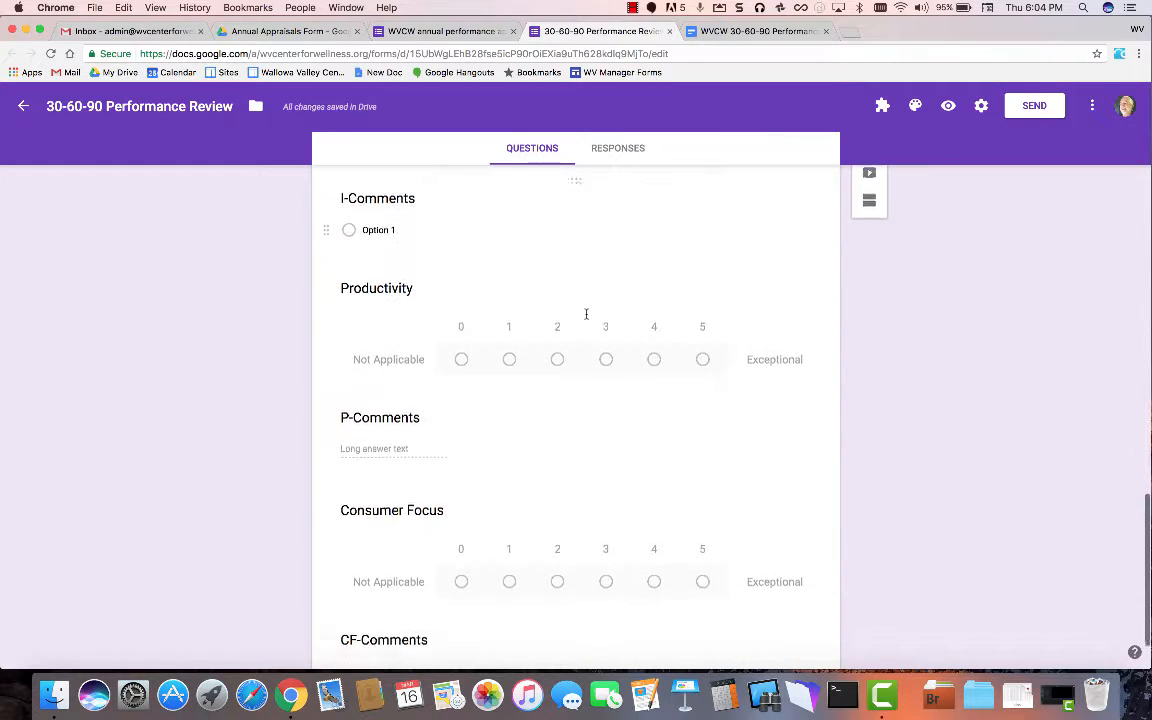
{"action": "scroll", "coordinate": [593, 434], "scroll_direction": "down", "scroll_amount": 2}
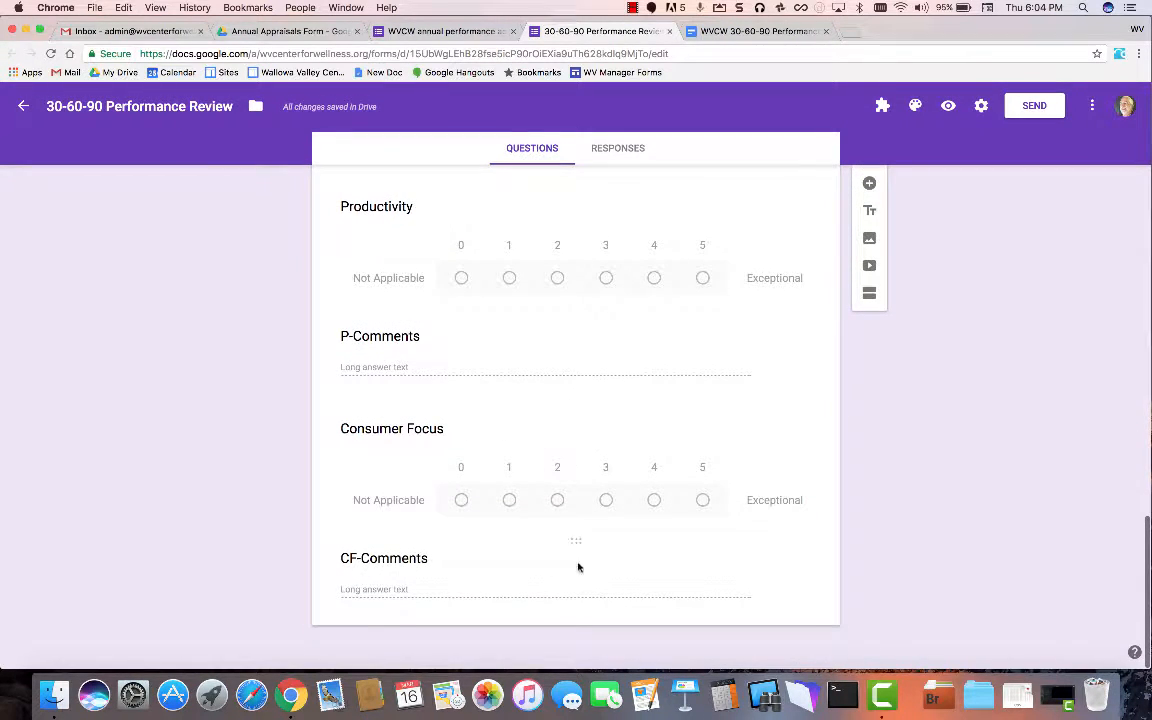
{"action": "left_click", "coordinate": [753, 32]}
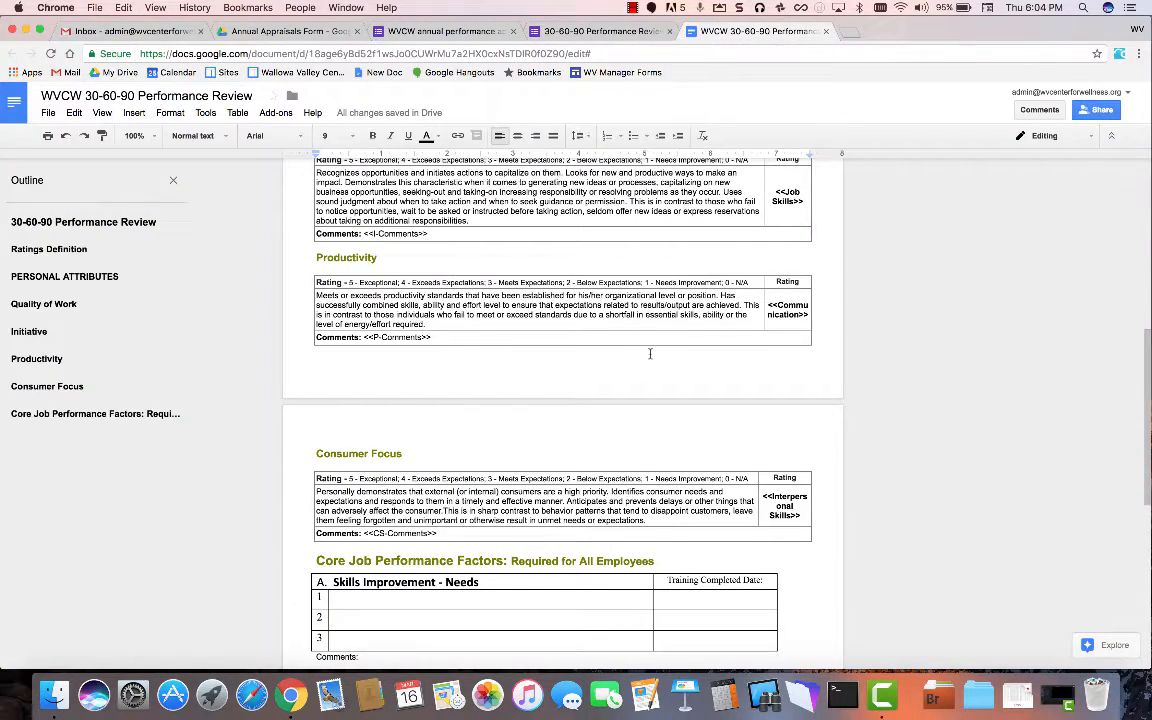
{"action": "scroll", "coordinate": [650, 354], "scroll_direction": "down", "scroll_amount": 4}
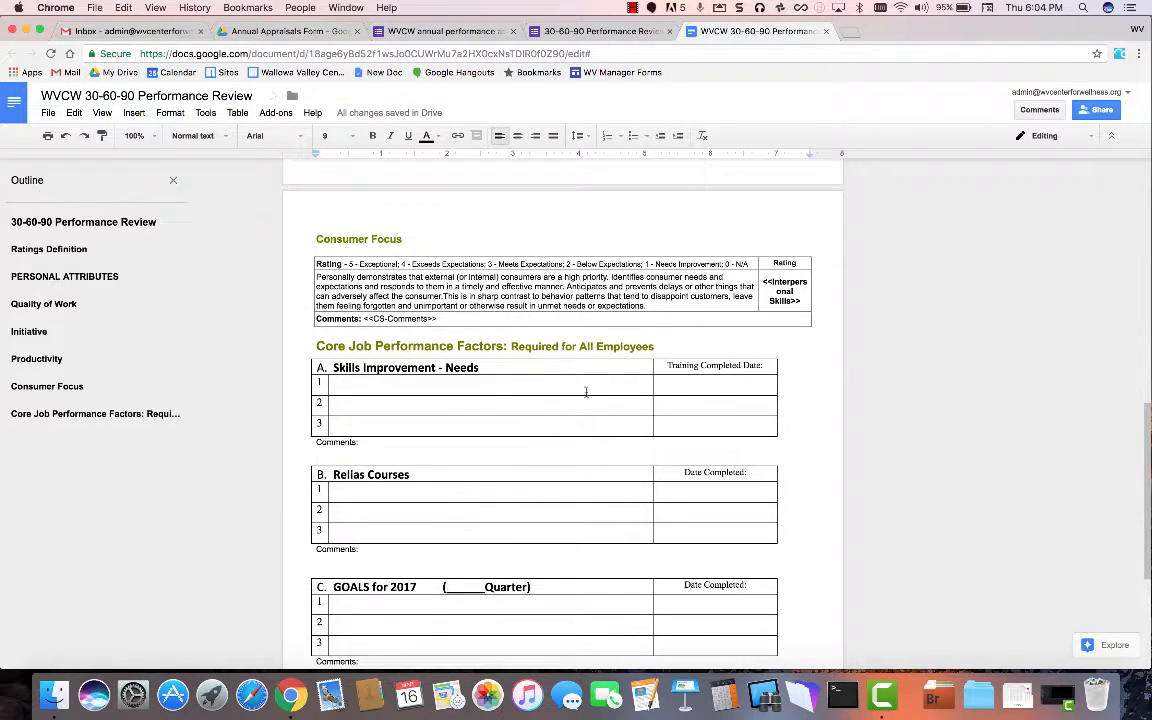
{"action": "scroll", "coordinate": [614, 451], "scroll_direction": "down", "scroll_amount": 5}
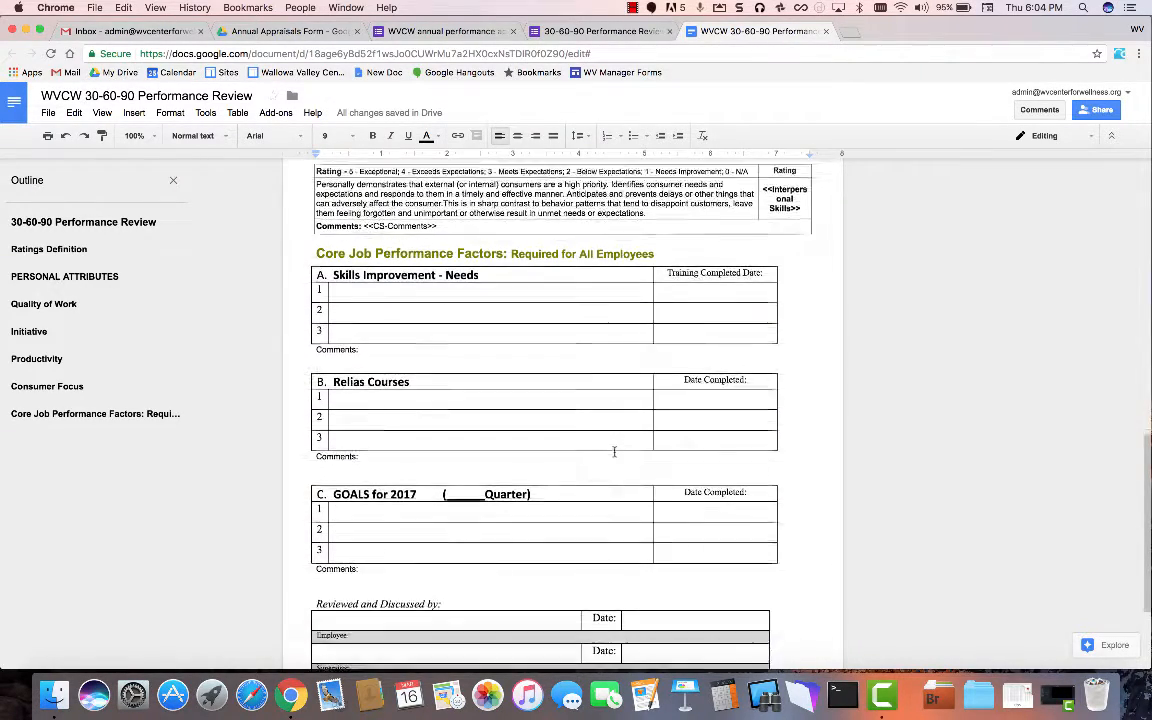
{"action": "scroll", "coordinate": [614, 451], "scroll_direction": "down", "scroll_amount": 1}
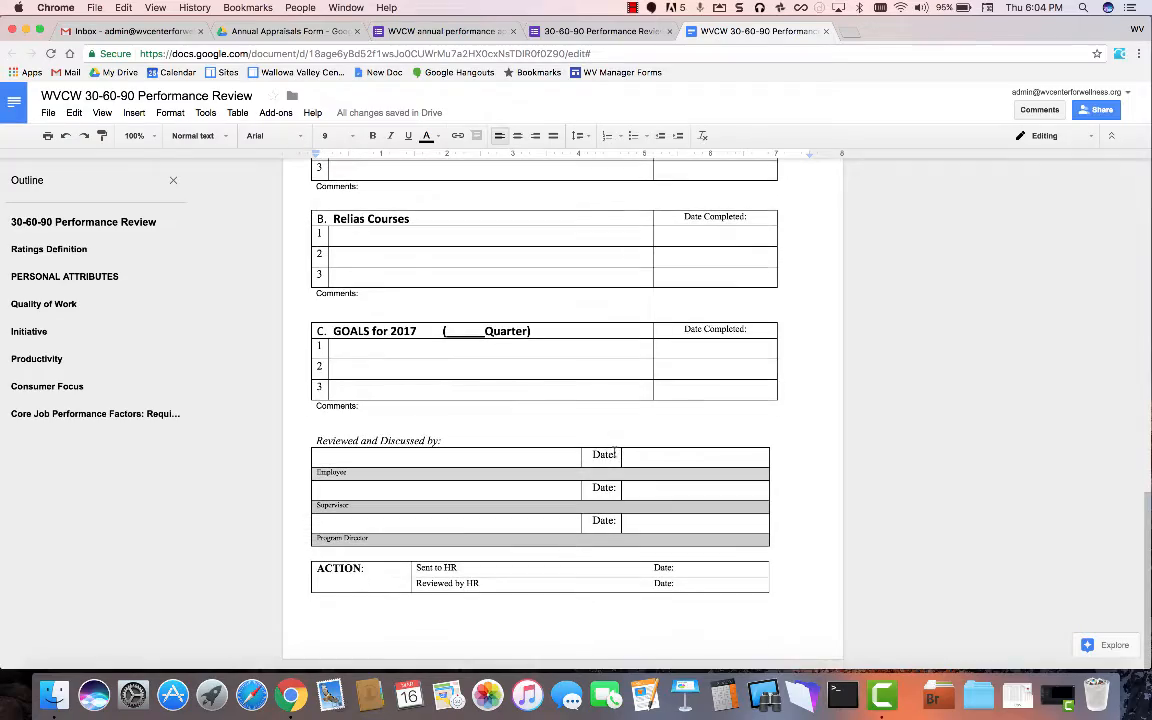
{"action": "scroll", "coordinate": [614, 452], "scroll_direction": "up", "scroll_amount": 15}
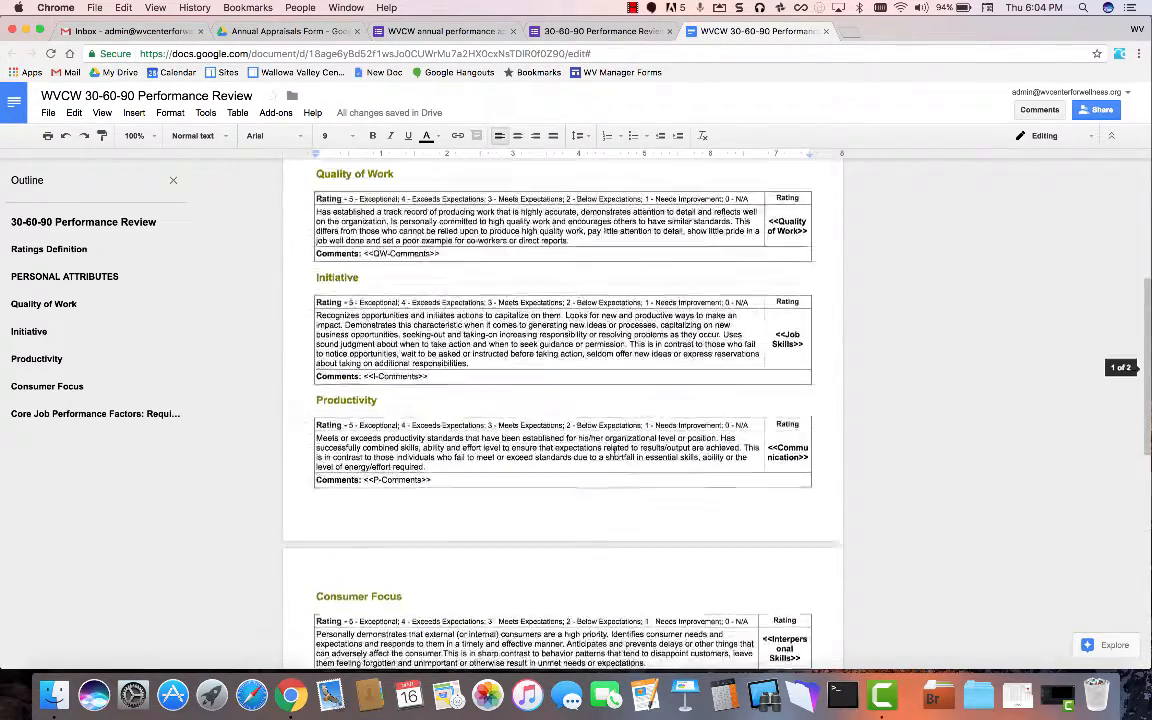
{"action": "scroll", "coordinate": [614, 452], "scroll_direction": "up", "scroll_amount": 2}
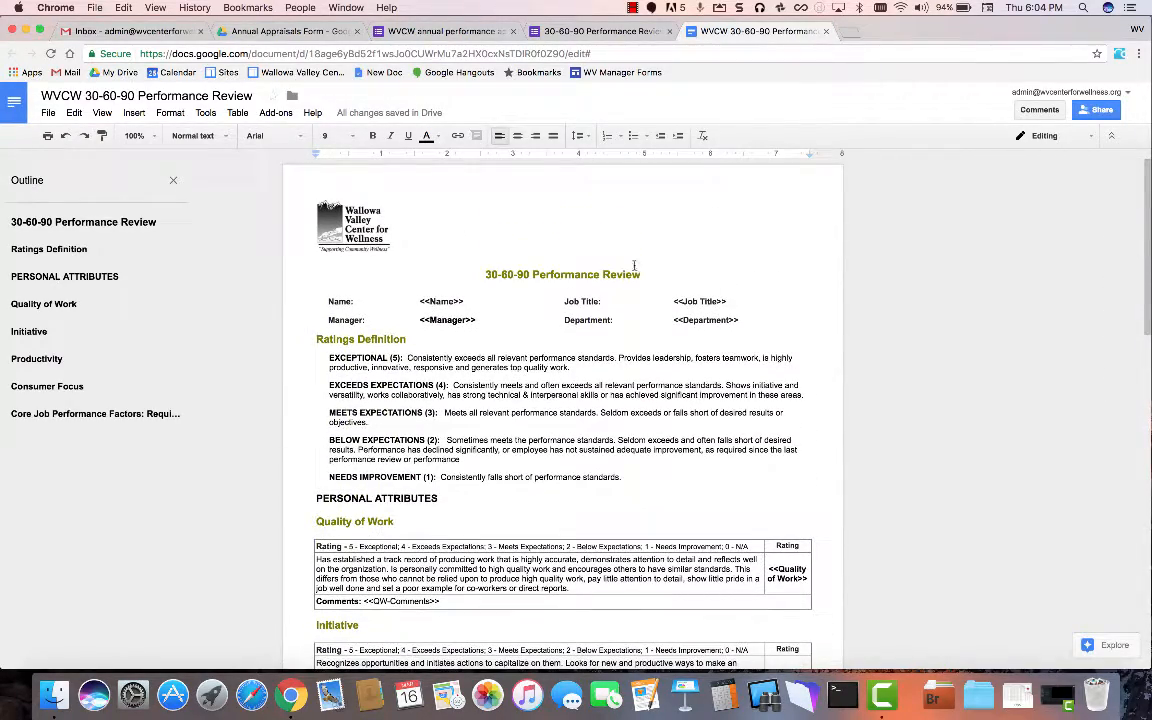
Preview the 30-60-90 form and advance through its introduction and Part One pages to The Appraisal section
{"action": "left_click", "coordinate": [574, 33]}
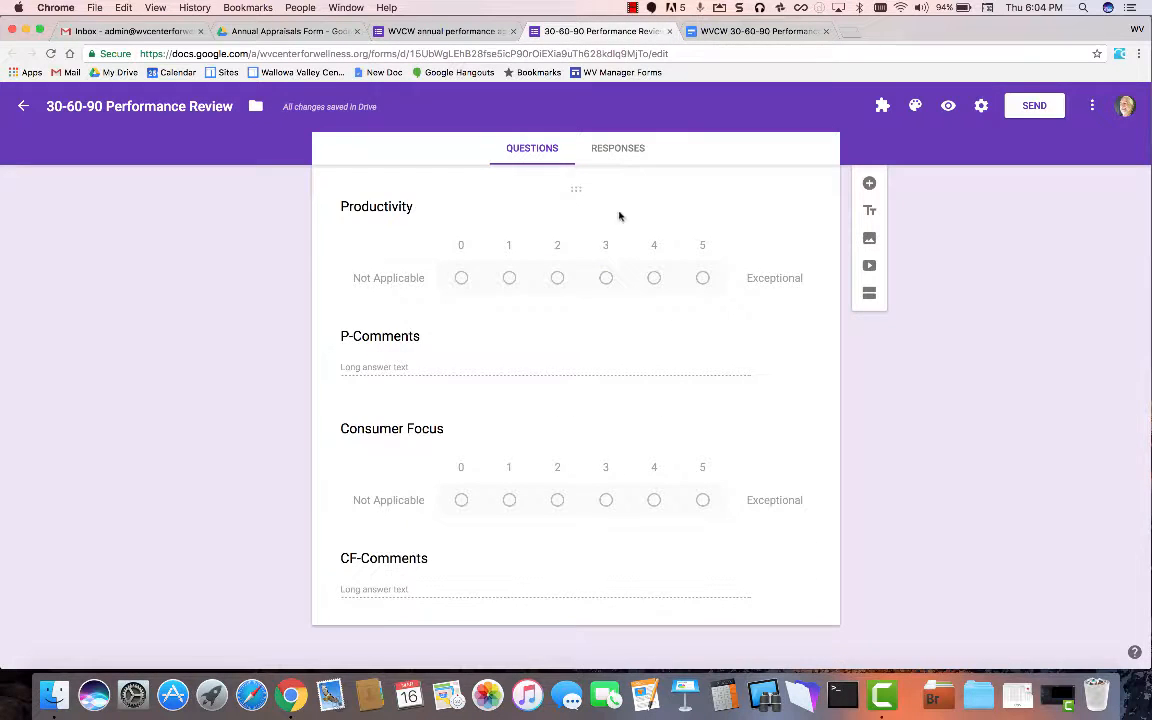
{"action": "left_click", "coordinate": [948, 105]}
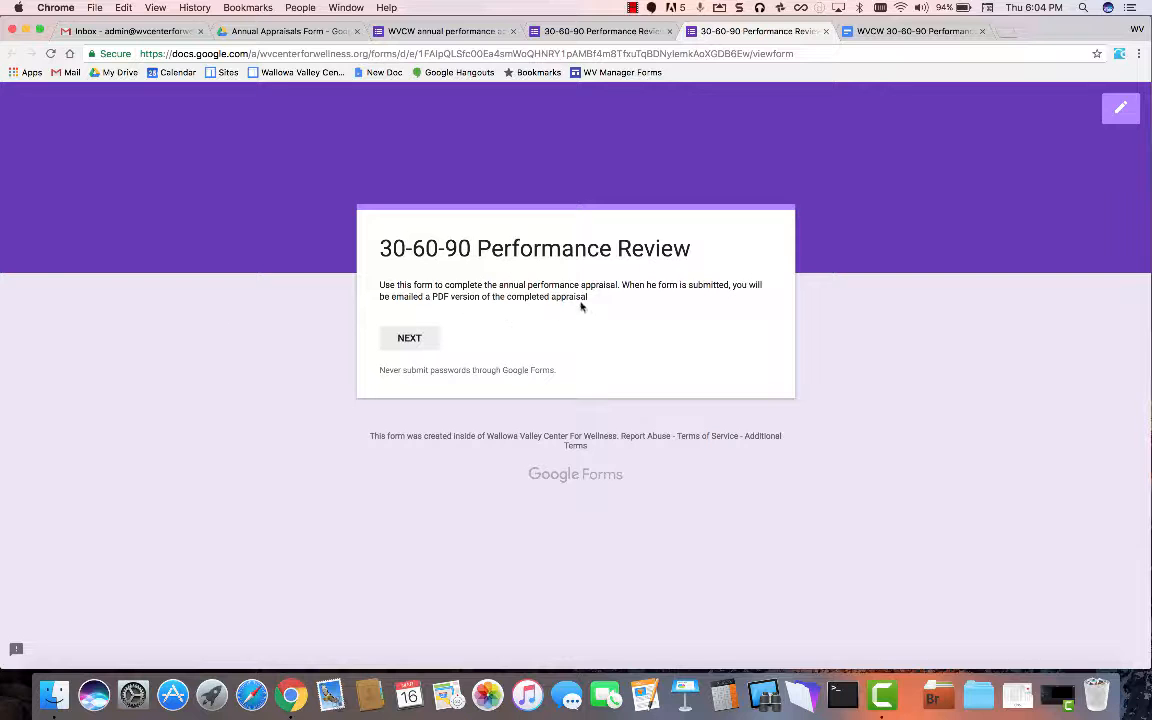
{"action": "left_click", "coordinate": [396, 338]}
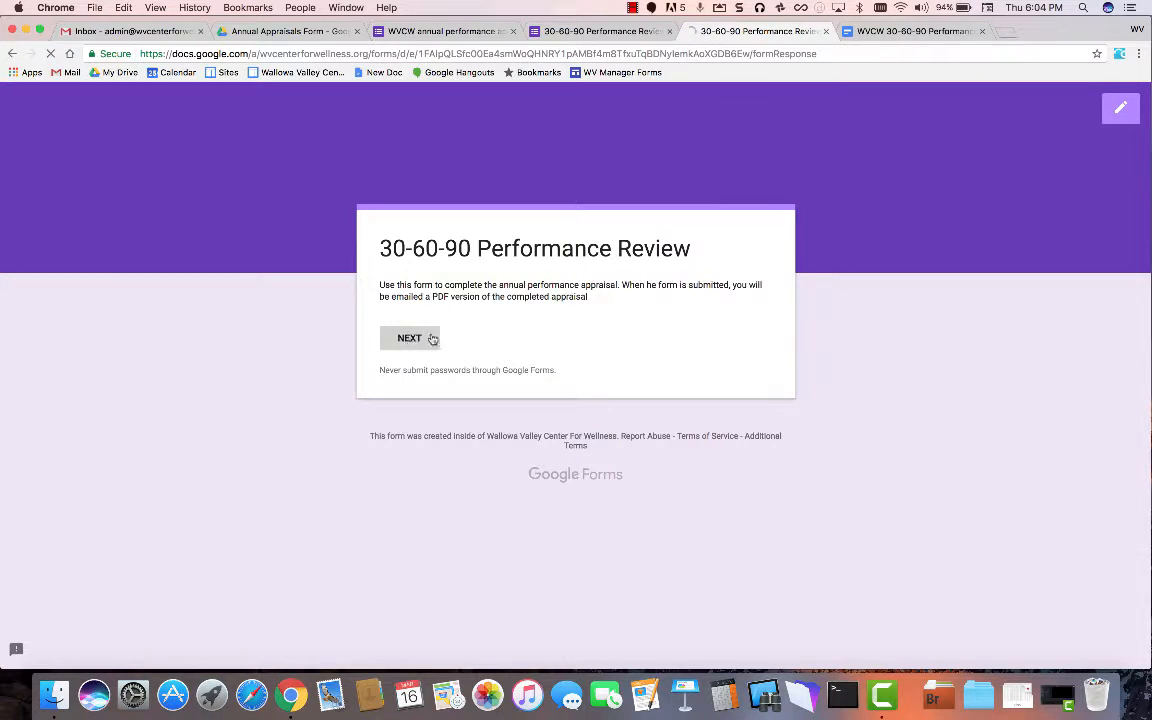
{"action": "scroll", "coordinate": [601, 363], "scroll_direction": "down", "scroll_amount": 3}
{"action": "scroll", "coordinate": [601, 364], "scroll_direction": "down", "scroll_amount": 1}
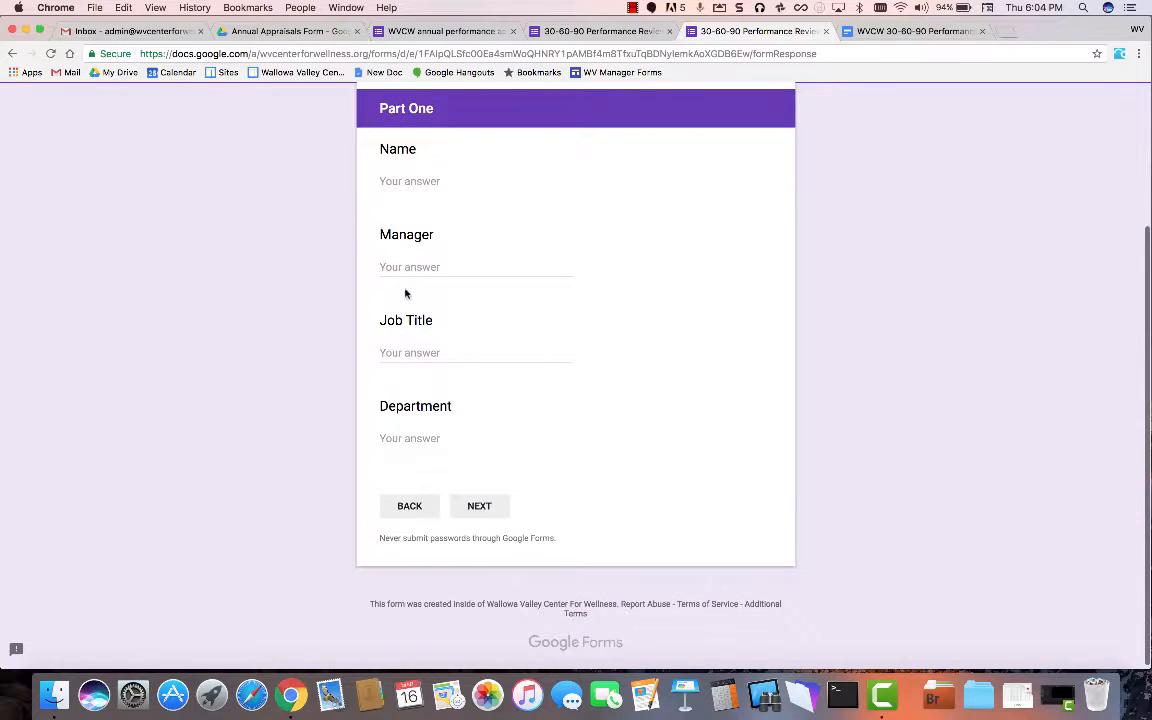
{"action": "left_click", "coordinate": [480, 506]}
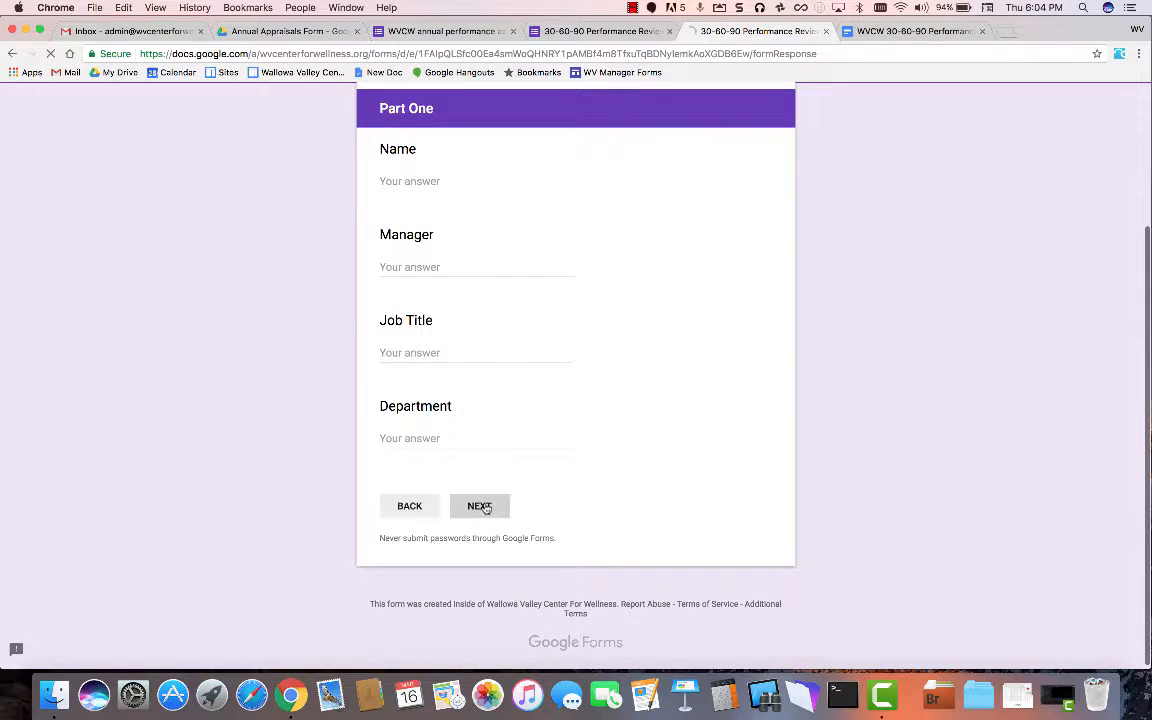
{"action": "scroll", "coordinate": [682, 449], "scroll_direction": "down", "scroll_amount": 1}
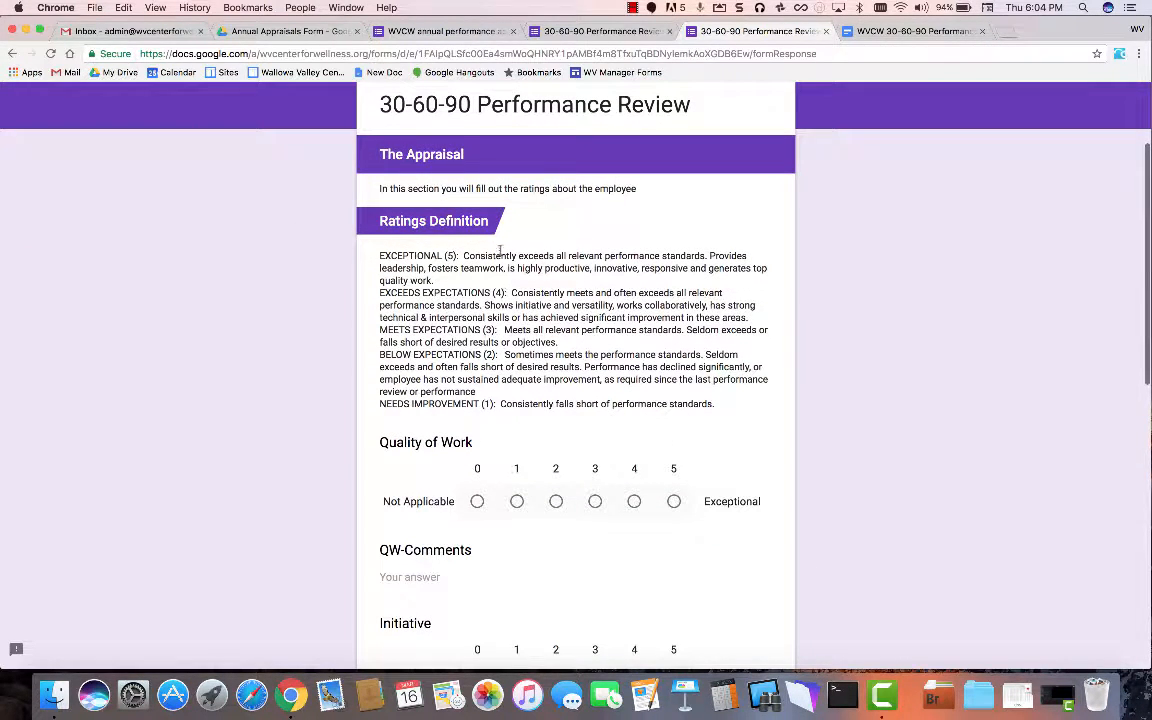
Examine the ratings definition, rating scales and comment questions throughout The Appraisal section of the form preview
{"action": "scroll", "coordinate": [707, 377], "scroll_direction": "down", "scroll_amount": 10}
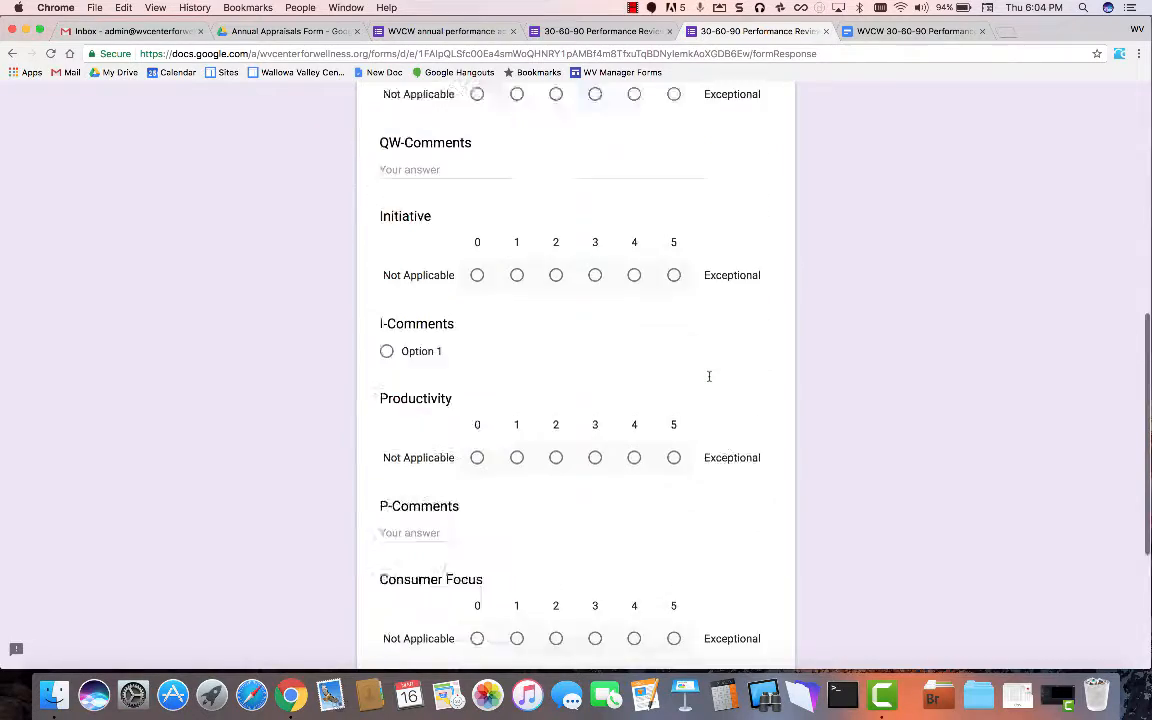
{"action": "scroll", "coordinate": [660, 365], "scroll_direction": "up", "scroll_amount": 15}
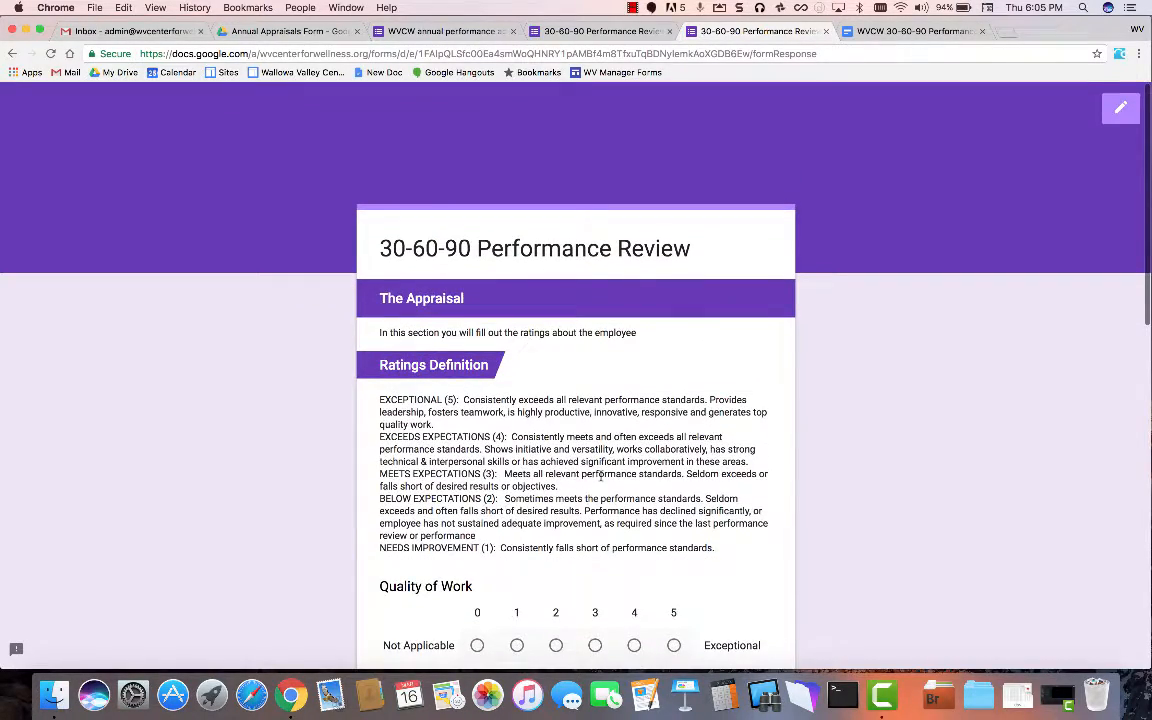
{"action": "scroll", "coordinate": [600, 477], "scroll_direction": "down", "scroll_amount": 4}
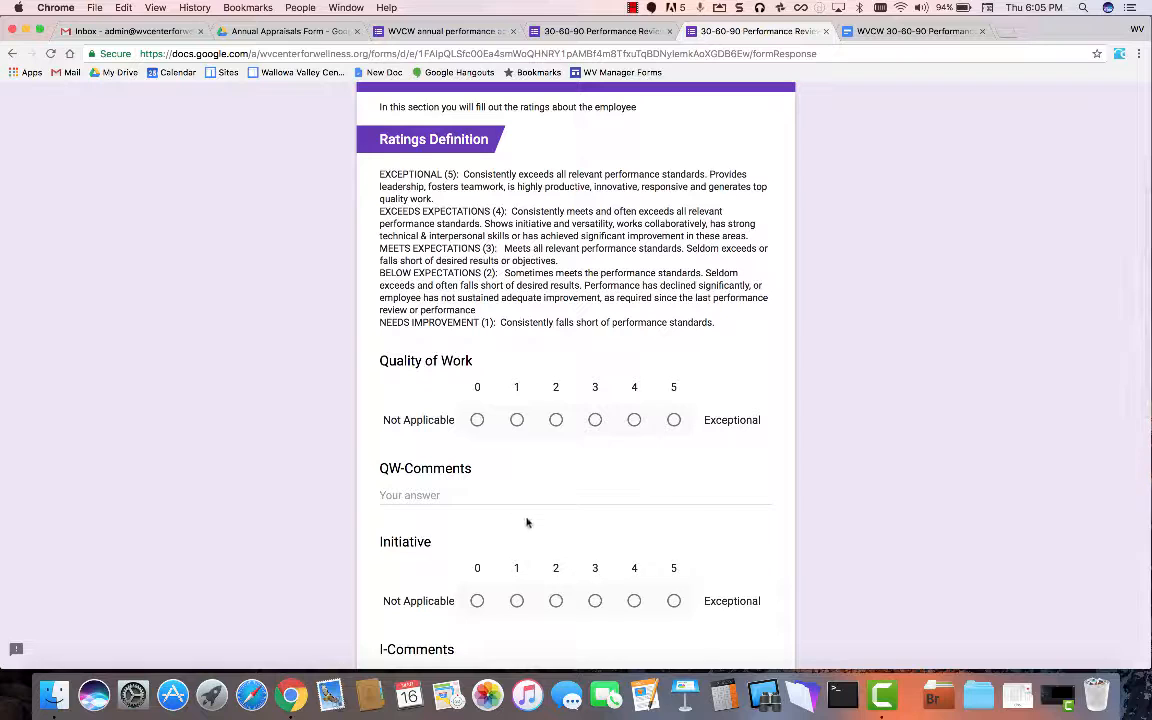
{"action": "scroll", "coordinate": [527, 522], "scroll_direction": "down", "scroll_amount": 2}
{"action": "scroll", "coordinate": [463, 578], "scroll_direction": "down", "scroll_amount": 5}
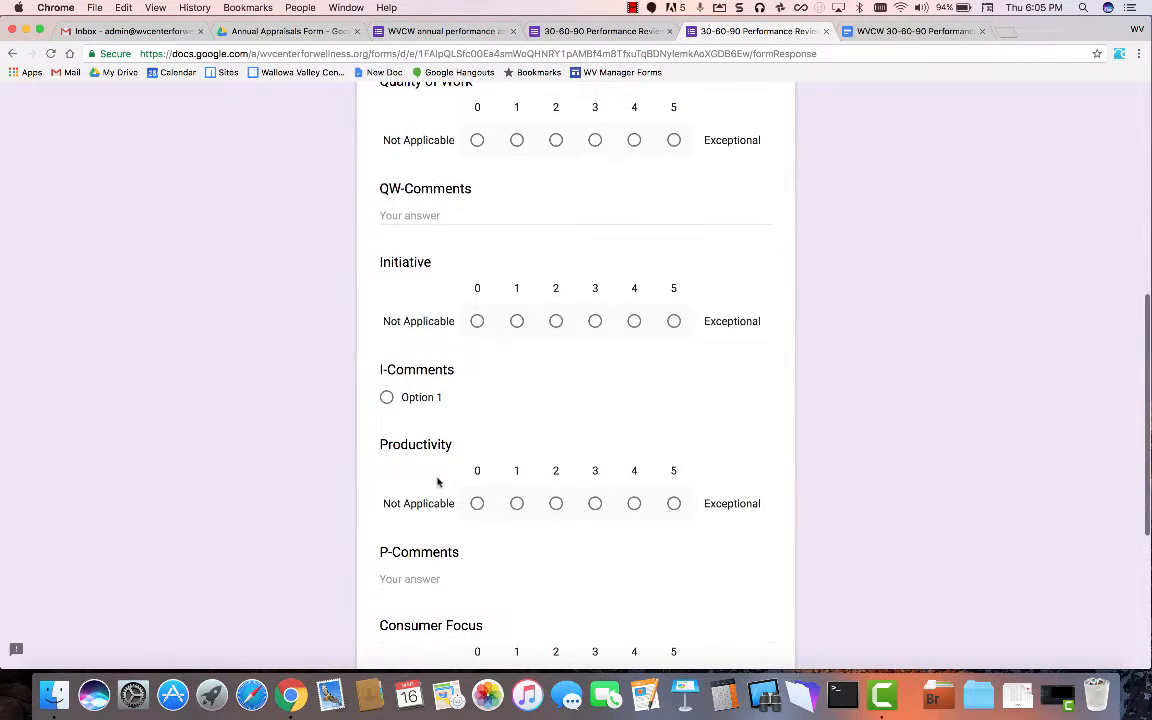
{"action": "scroll", "coordinate": [409, 578], "scroll_direction": "down", "scroll_amount": 8}
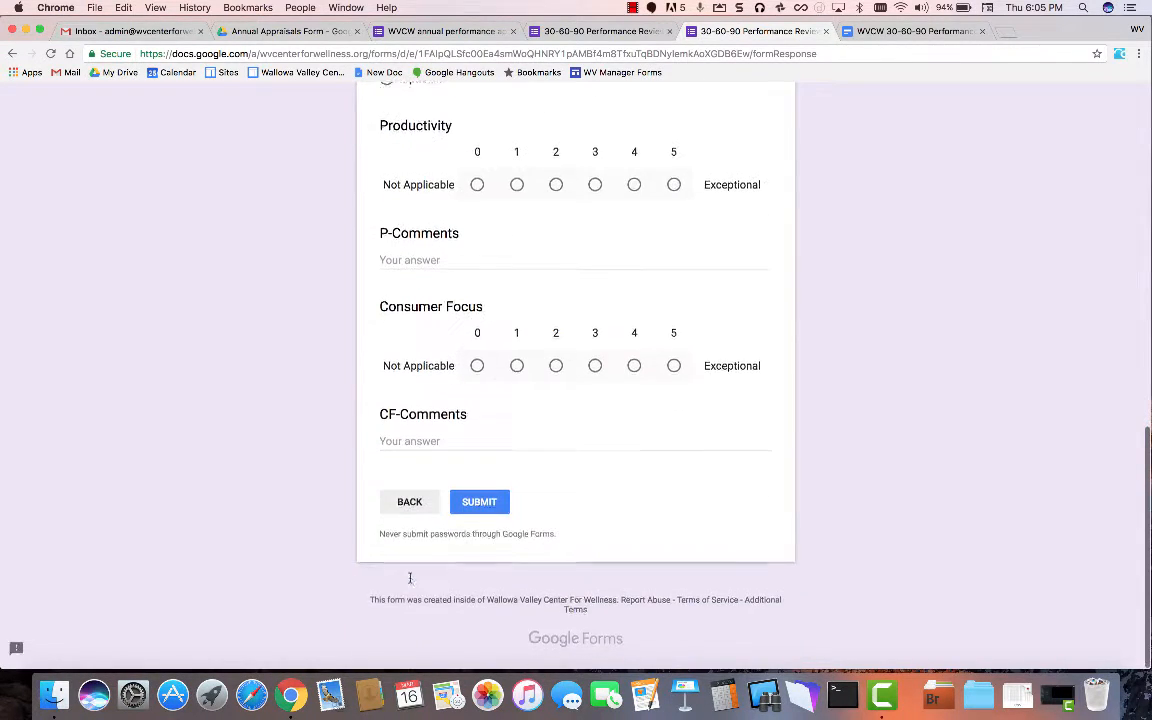
{"action": "scroll", "coordinate": [653, 342], "scroll_direction": "up", "scroll_amount": 20}
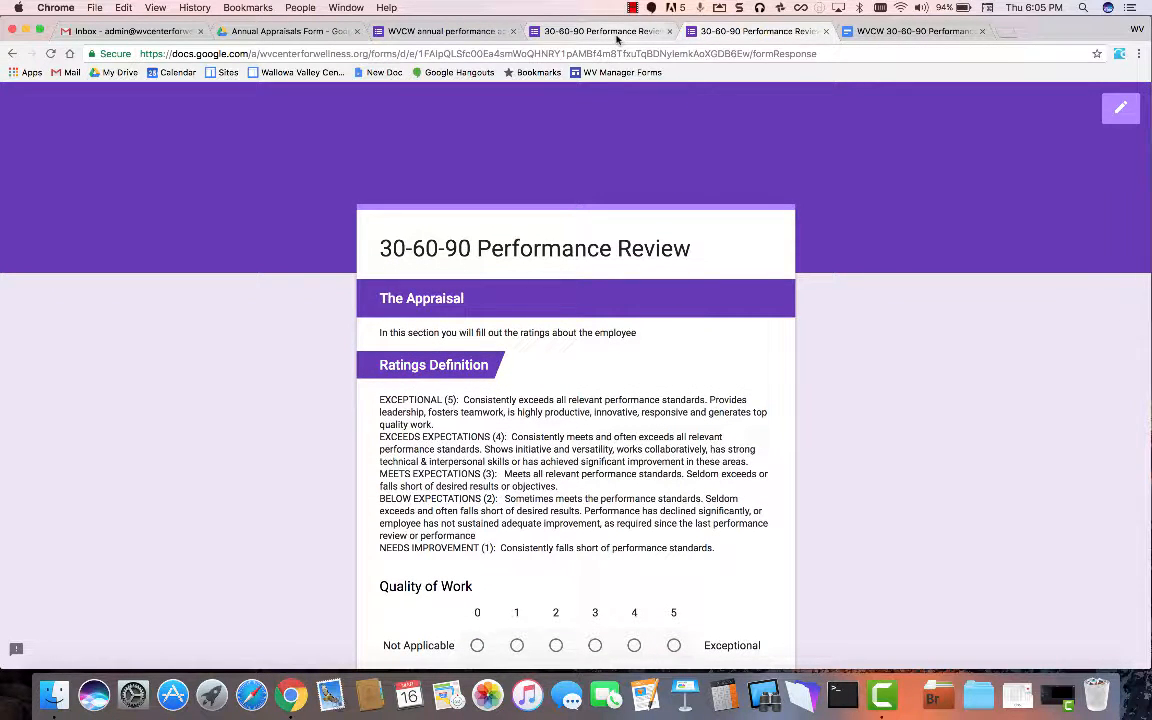
Compare the form editor, its preview and the review document, ending at the first section of the form editor
{"action": "left_click", "coordinate": [617, 34]}
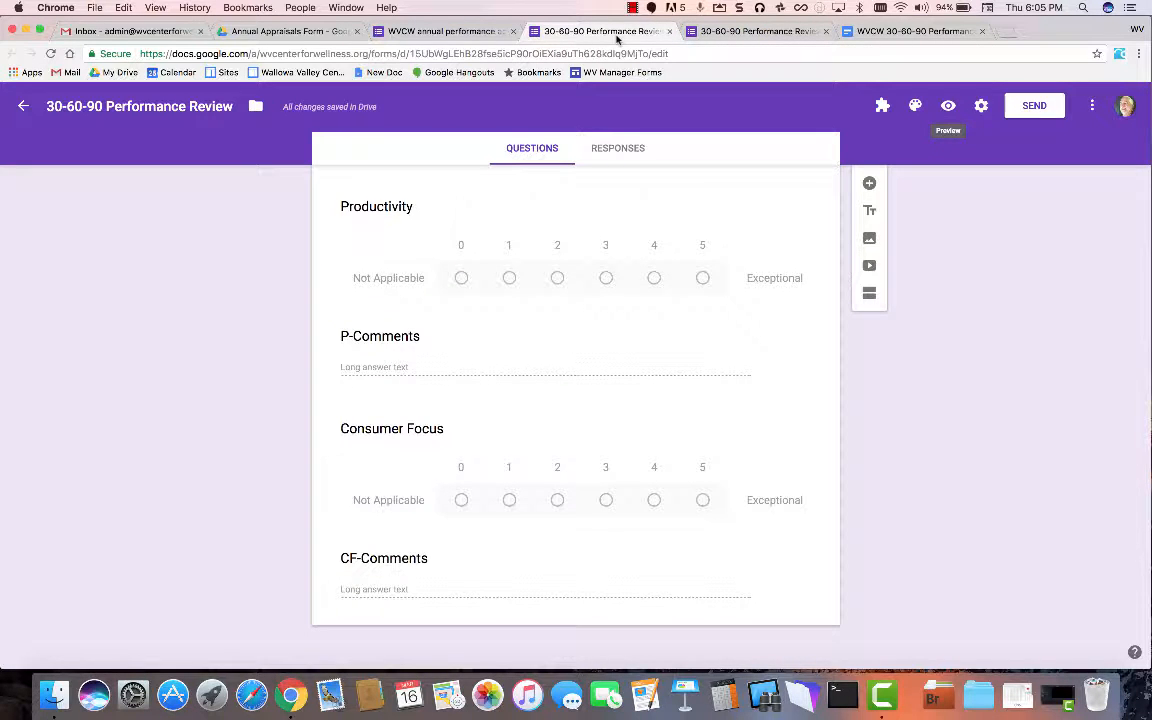
{"action": "left_click", "coordinate": [737, 34]}
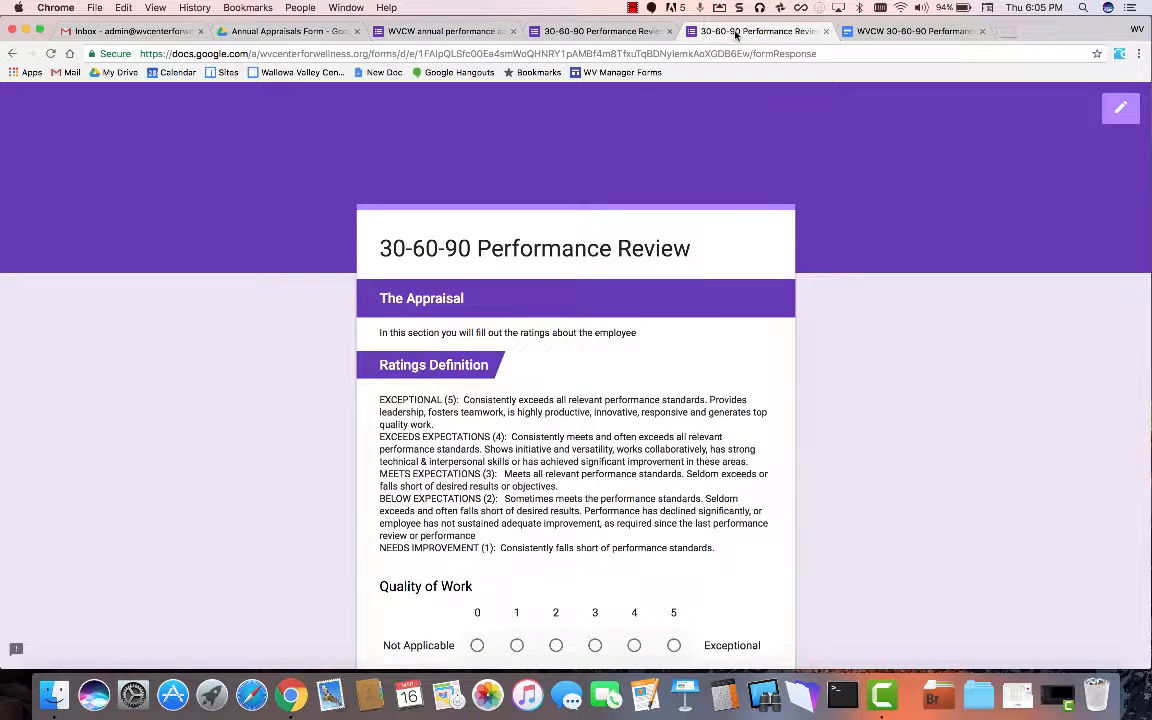
{"action": "left_click", "coordinate": [894, 33]}
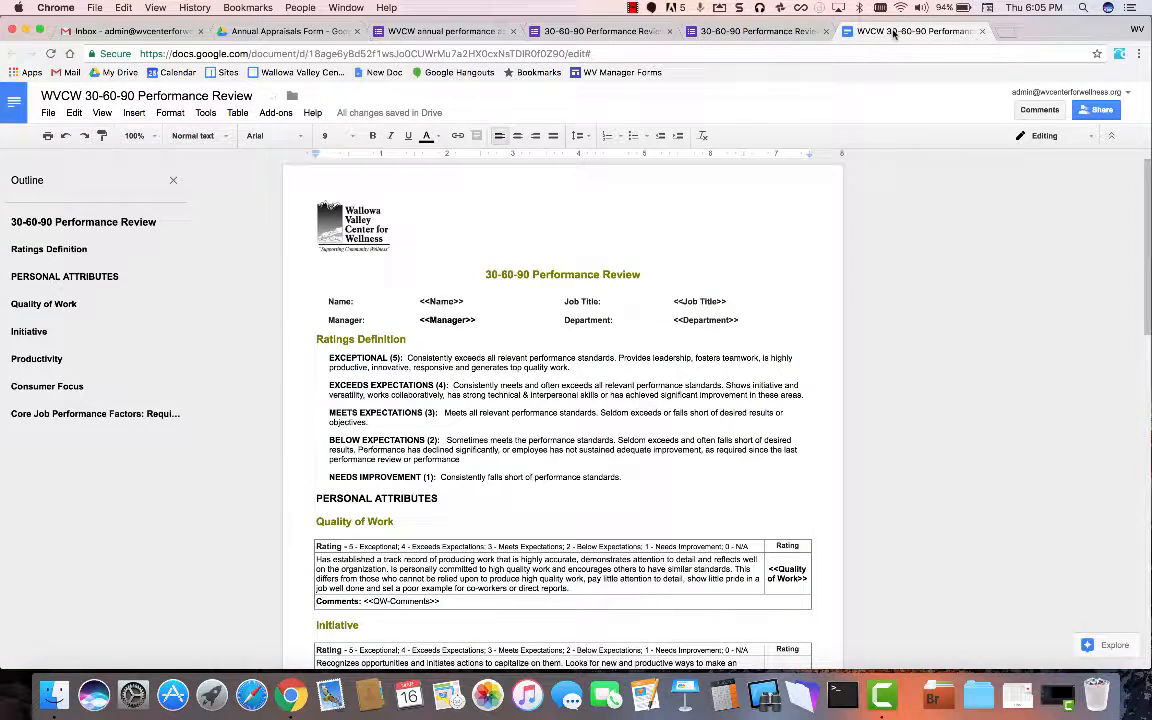
{"action": "left_click", "coordinate": [745, 33]}
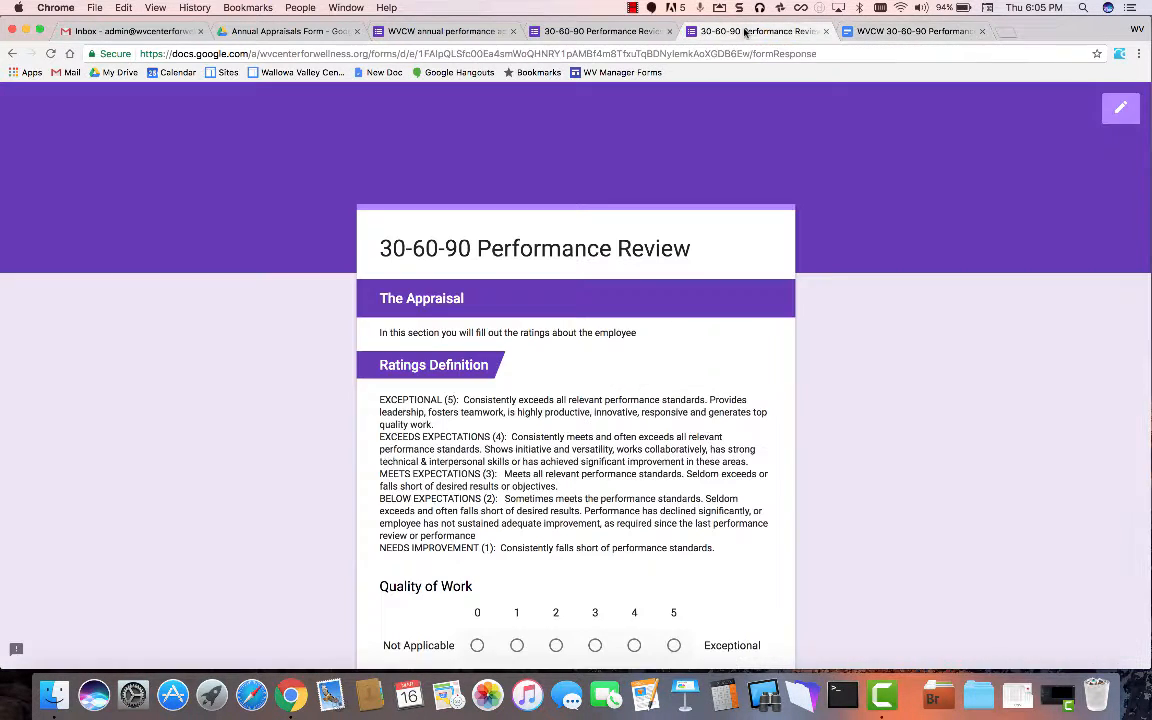
{"action": "left_click", "coordinate": [600, 33]}
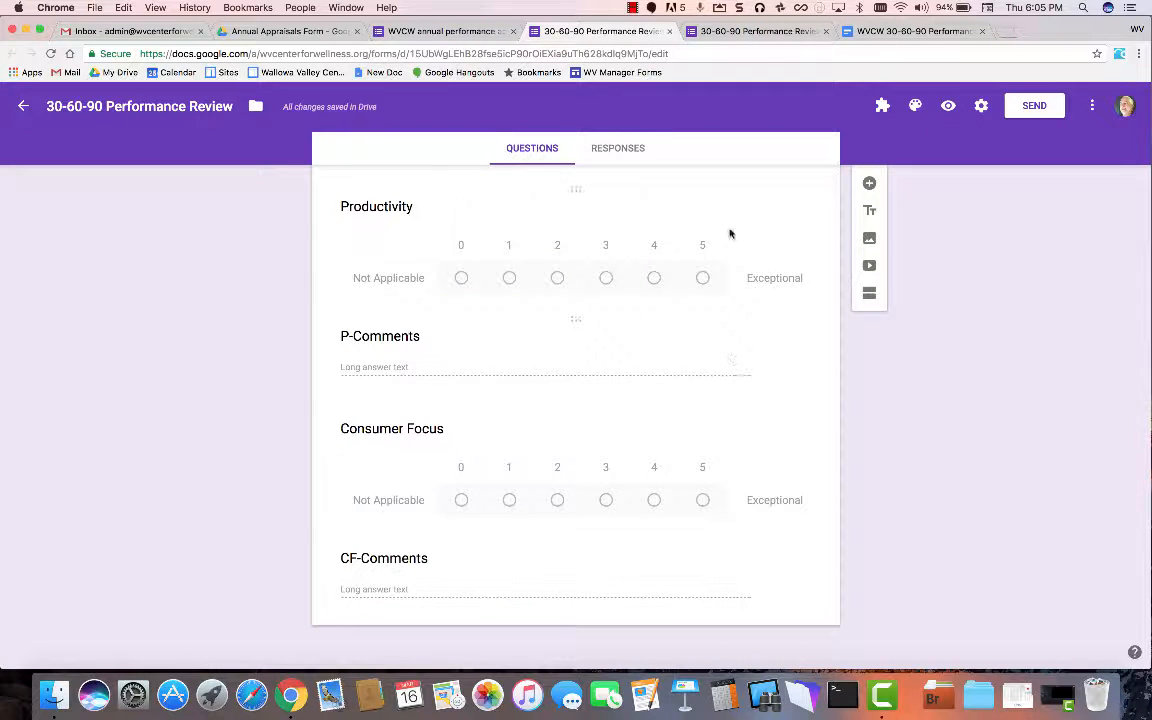
{"action": "scroll", "coordinate": [730, 231], "scroll_direction": "up", "scroll_amount": 5}
{"action": "scroll", "coordinate": [727, 234], "scroll_direction": "up", "scroll_amount": 15}
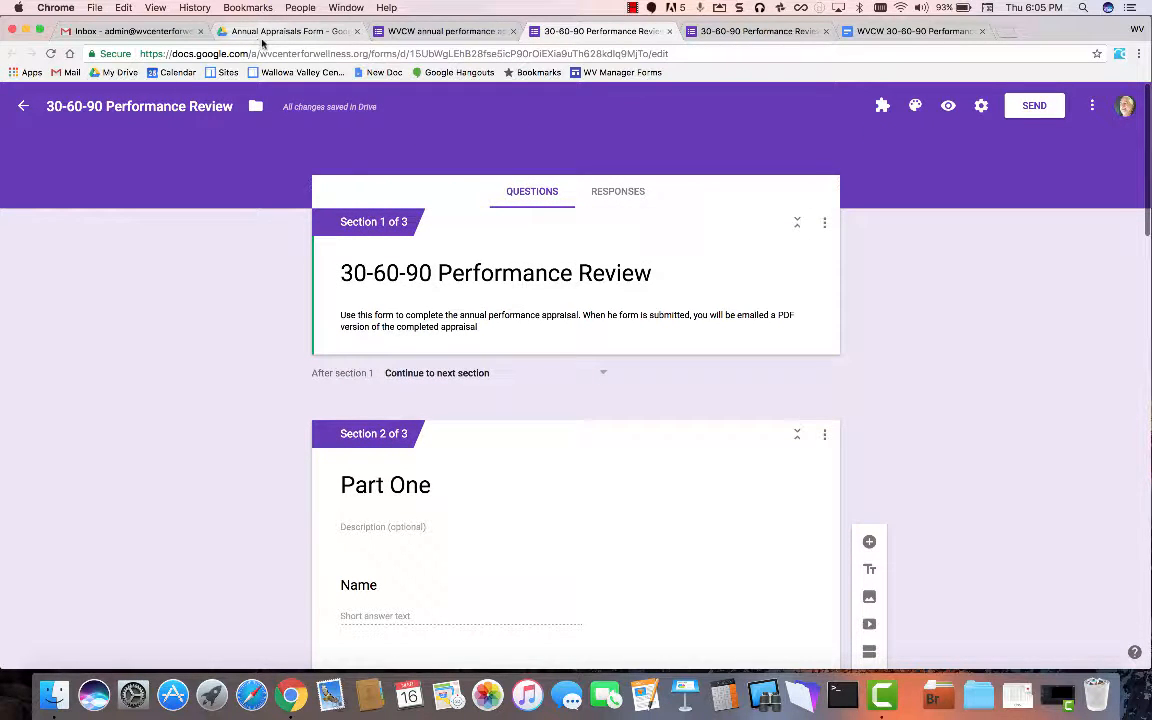
Open the 30-60-90 folder in Google Drive to check which files it holds
{"action": "left_click", "coordinate": [262, 34]}
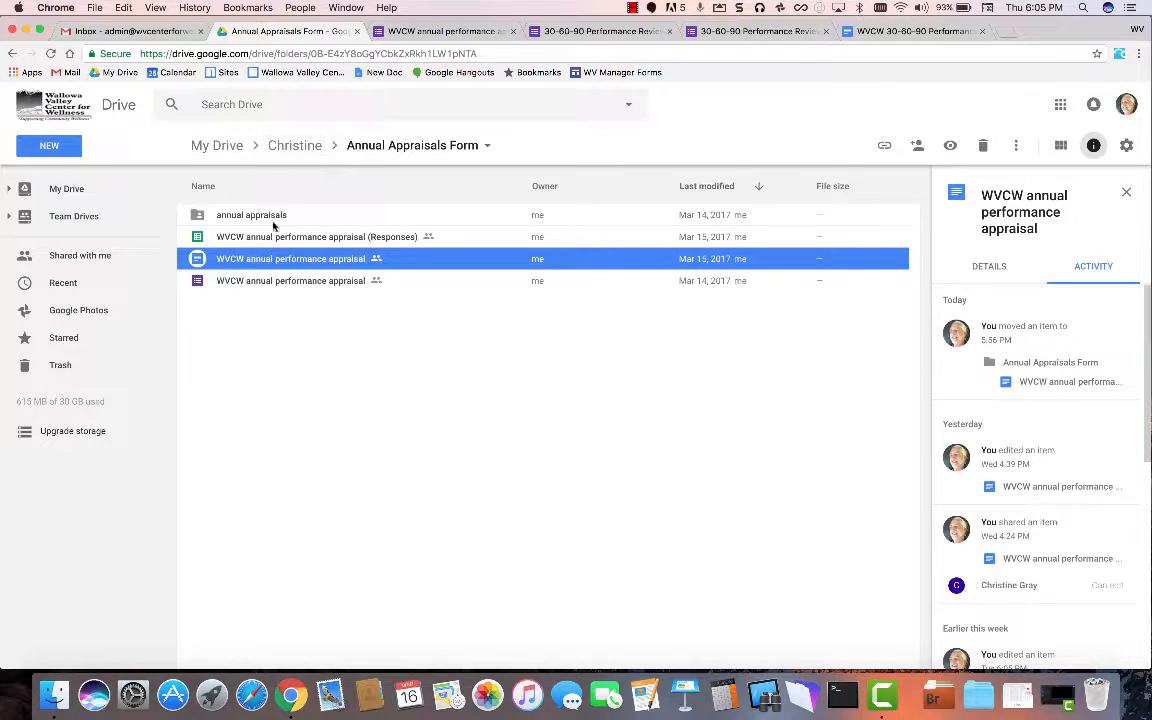
{"action": "left_click", "coordinate": [312, 148]}
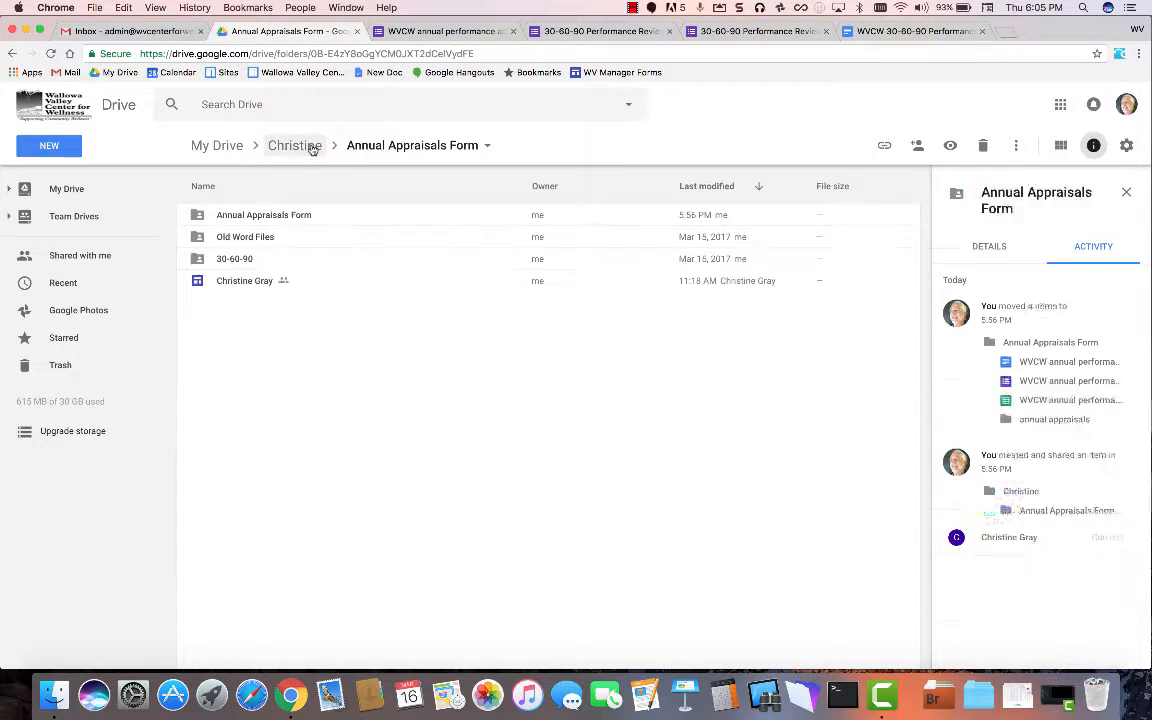
{"action": "double_click", "coordinate": [237, 260]}
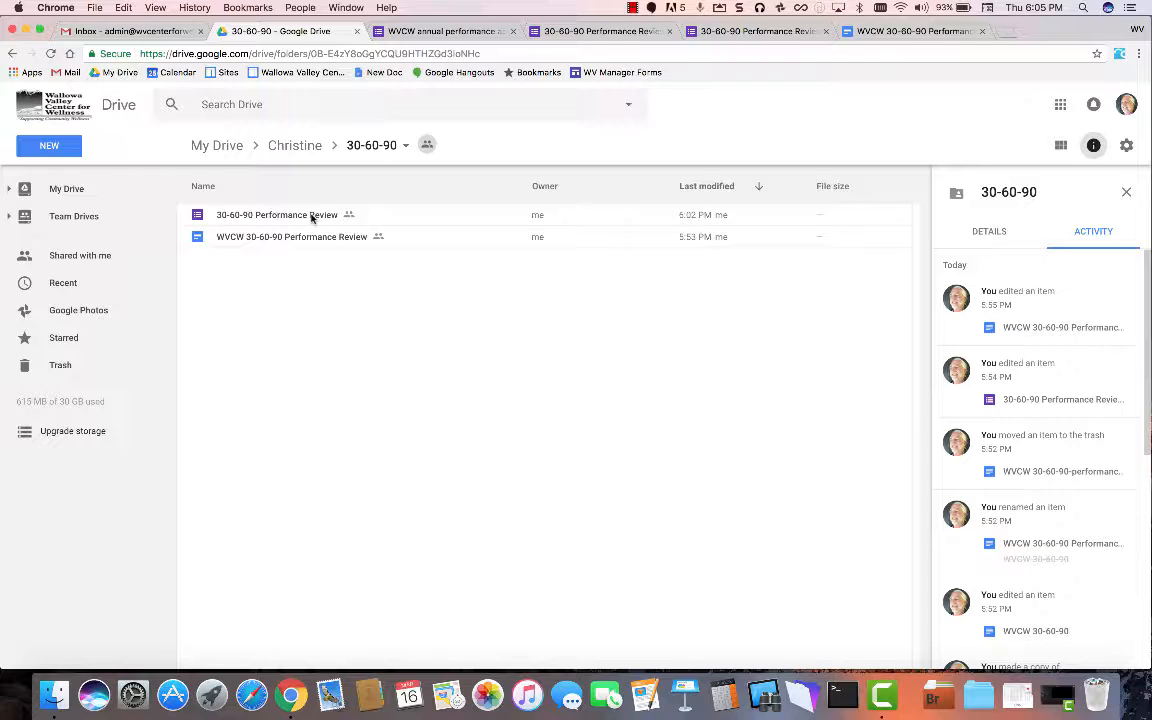
Create a new spreadsheet for the 30-60-90 form's responses and fit all its column widths to their headings
{"action": "left_click", "coordinate": [589, 31]}
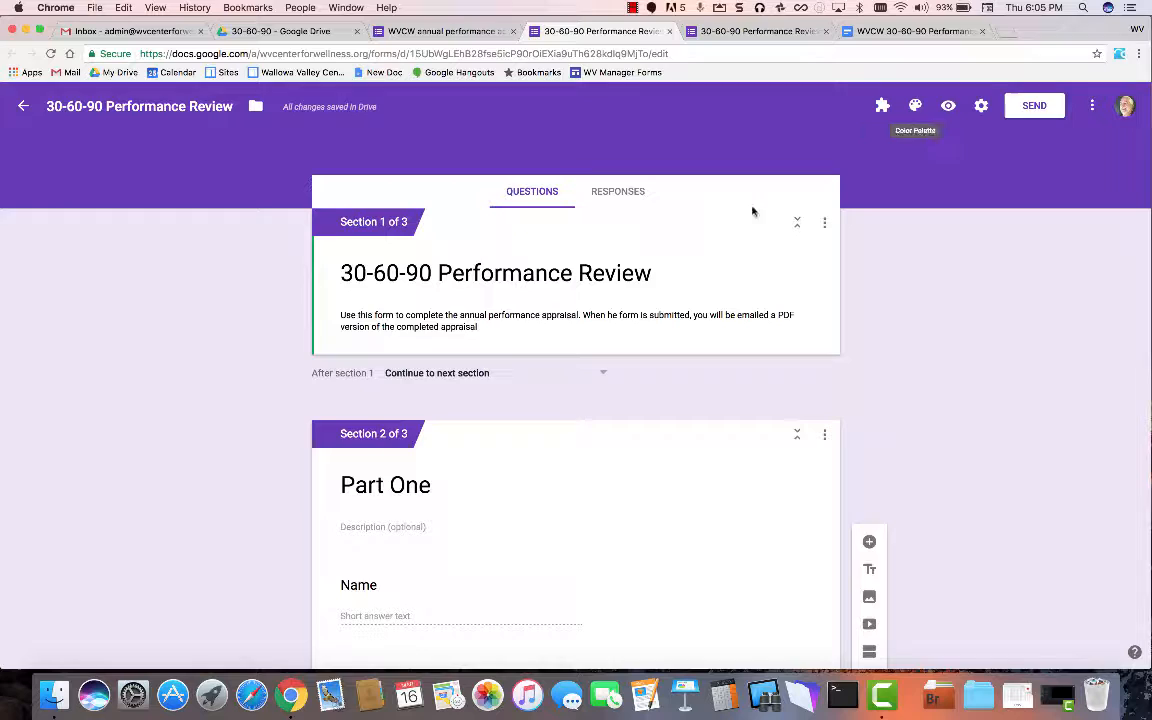
{"action": "left_click", "coordinate": [619, 192]}
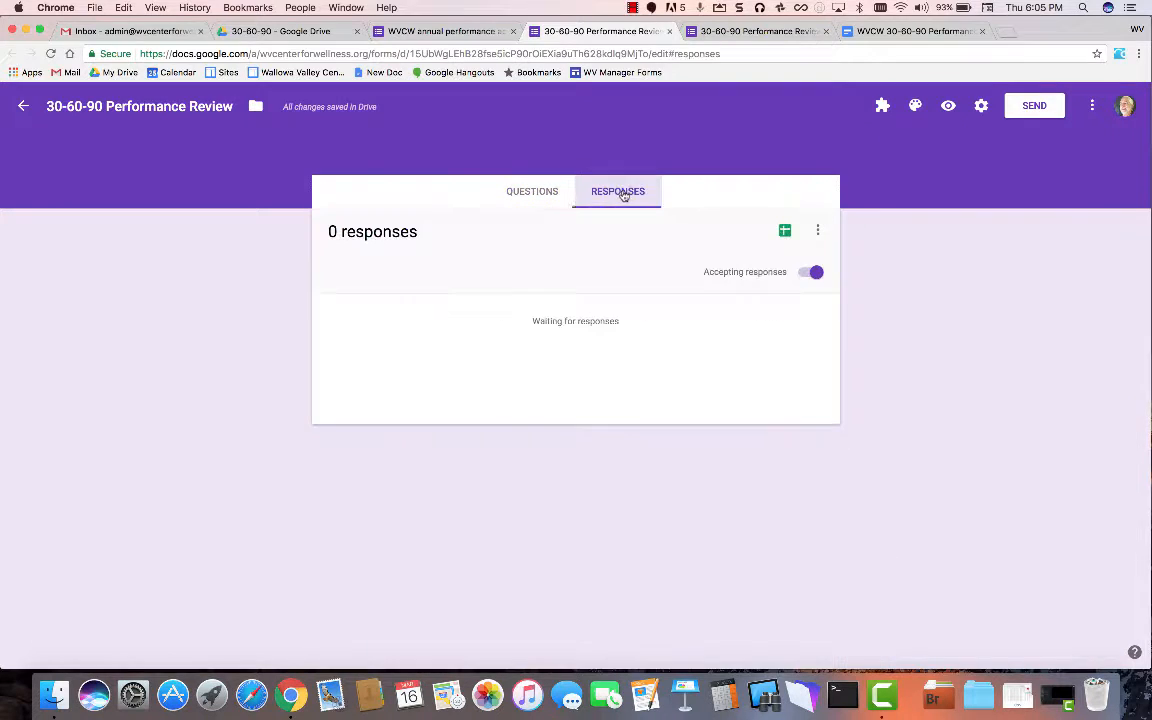
{"action": "left_click", "coordinate": [783, 233]}
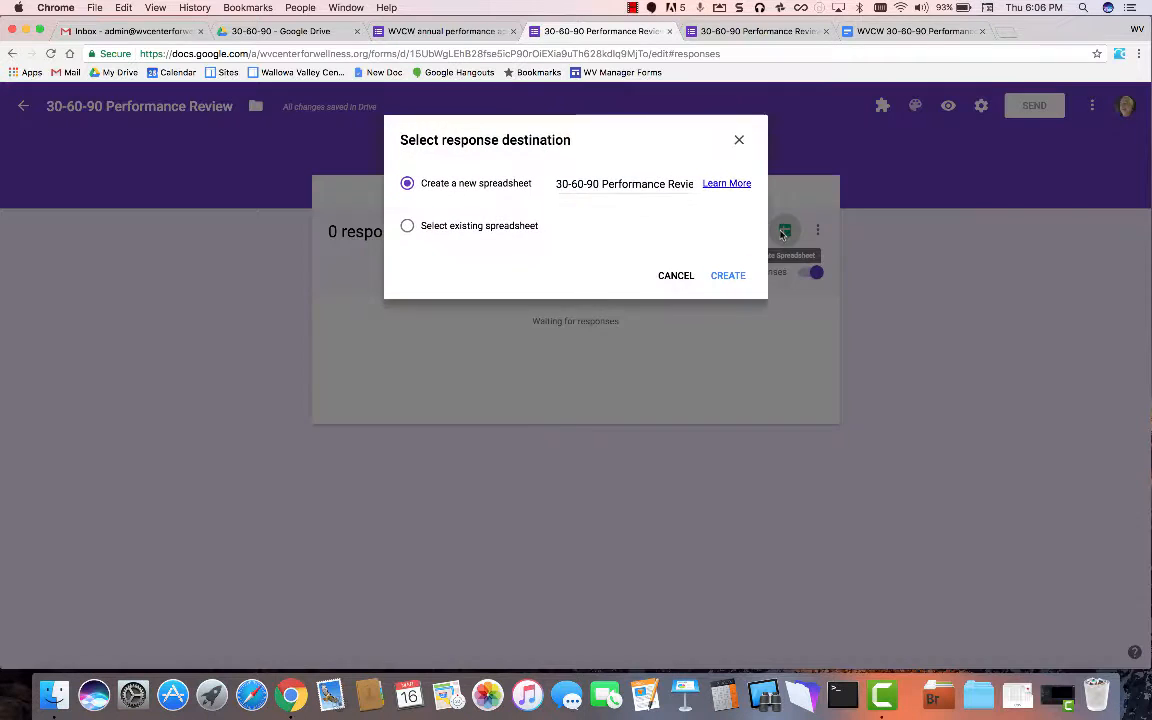
{"action": "left_click", "coordinate": [731, 276]}
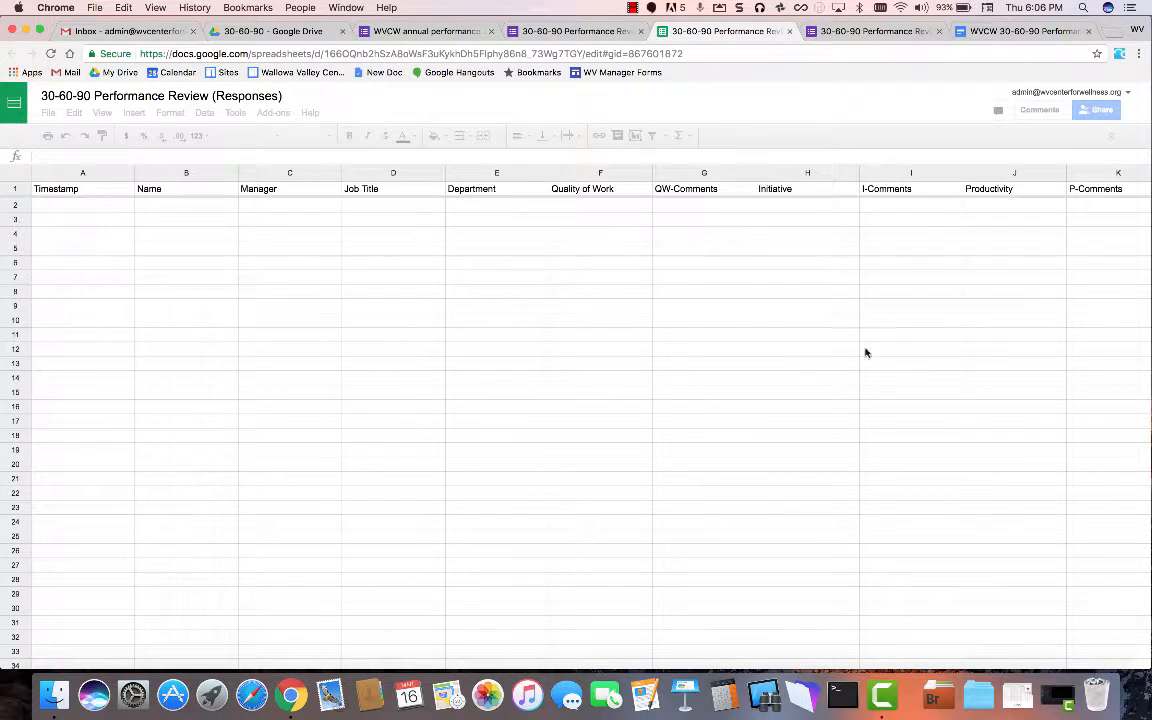
{"action": "left_click", "coordinate": [19, 176]}
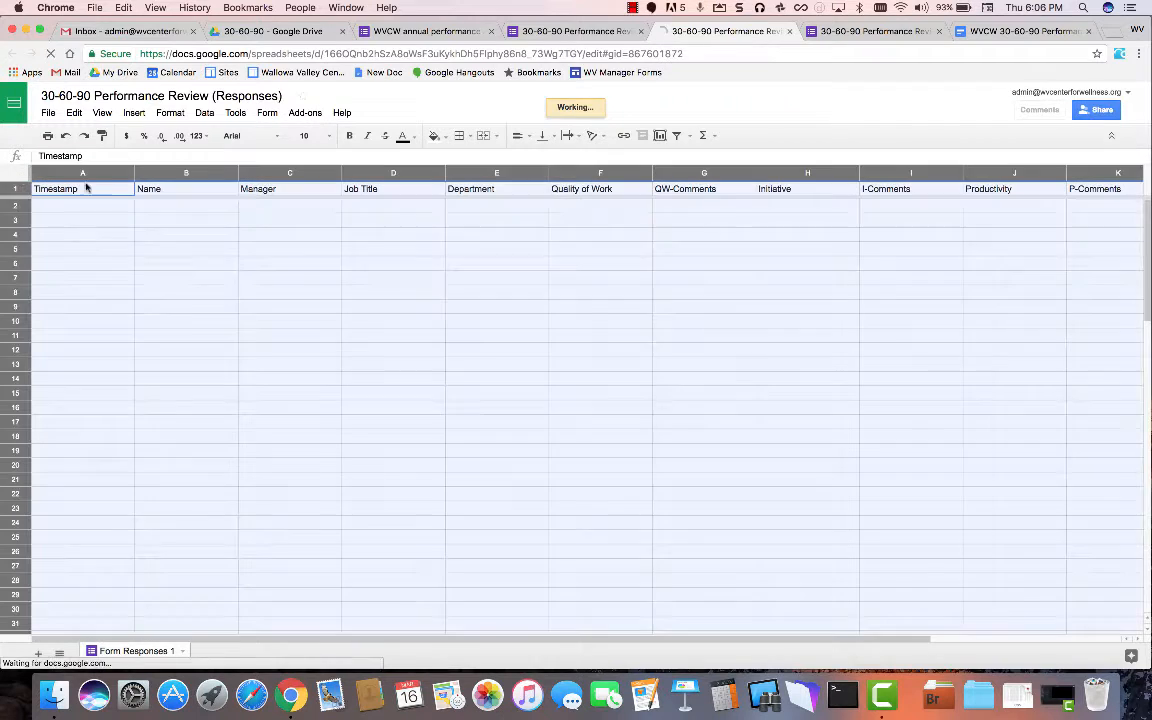
{"action": "double_click", "coordinate": [134, 181]}
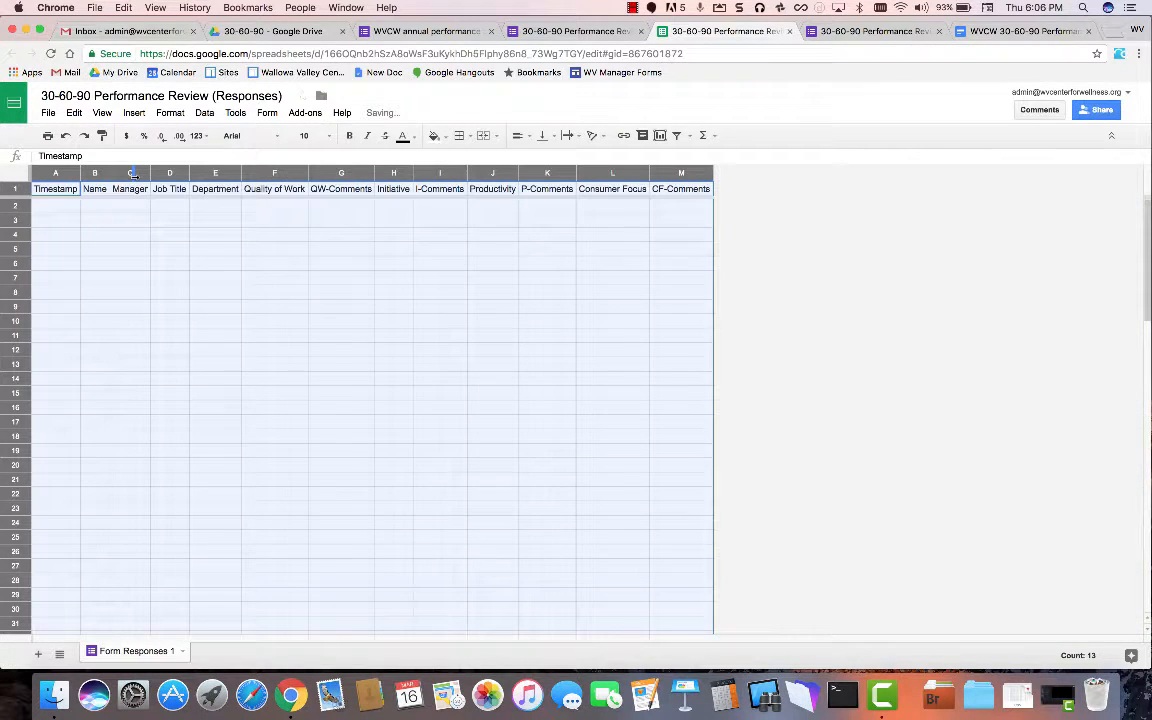
{"action": "left_click", "coordinate": [540, 250]}
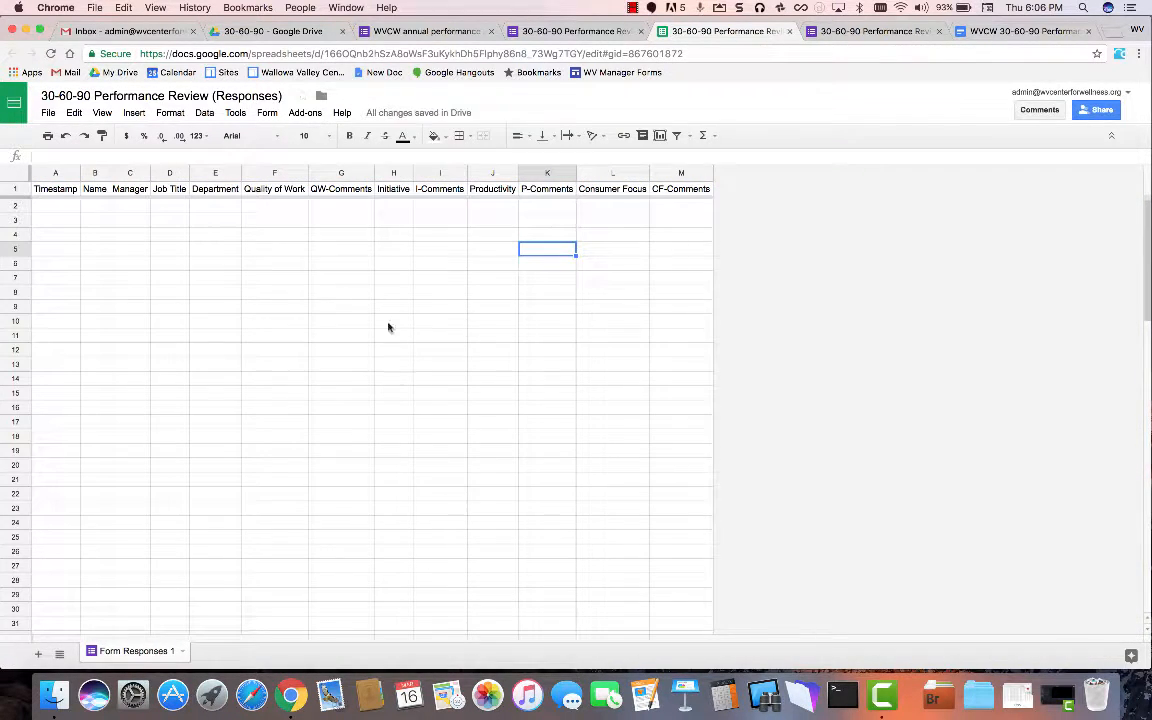
{"action": "left_click", "coordinate": [18, 176]}
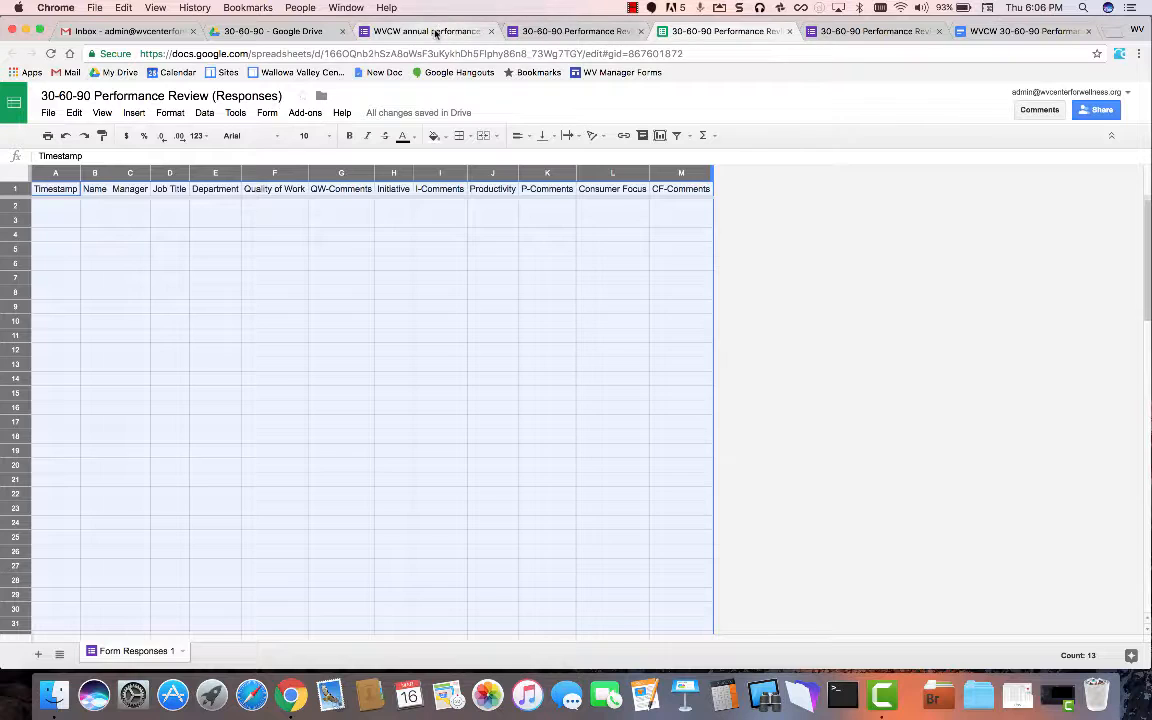
Create a folder named "Collected 30-60-90" inside the 30-60-90 folder in Google Drive
{"action": "left_click", "coordinate": [288, 32]}
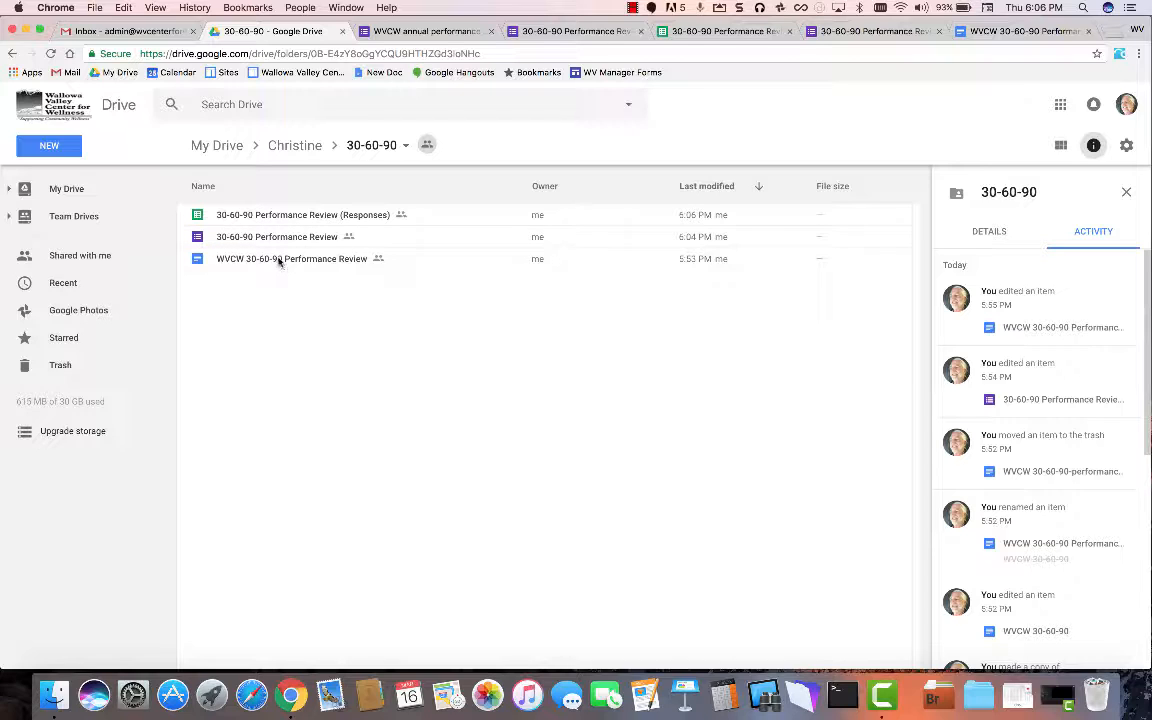
{"action": "left_click", "coordinate": [47, 145]}
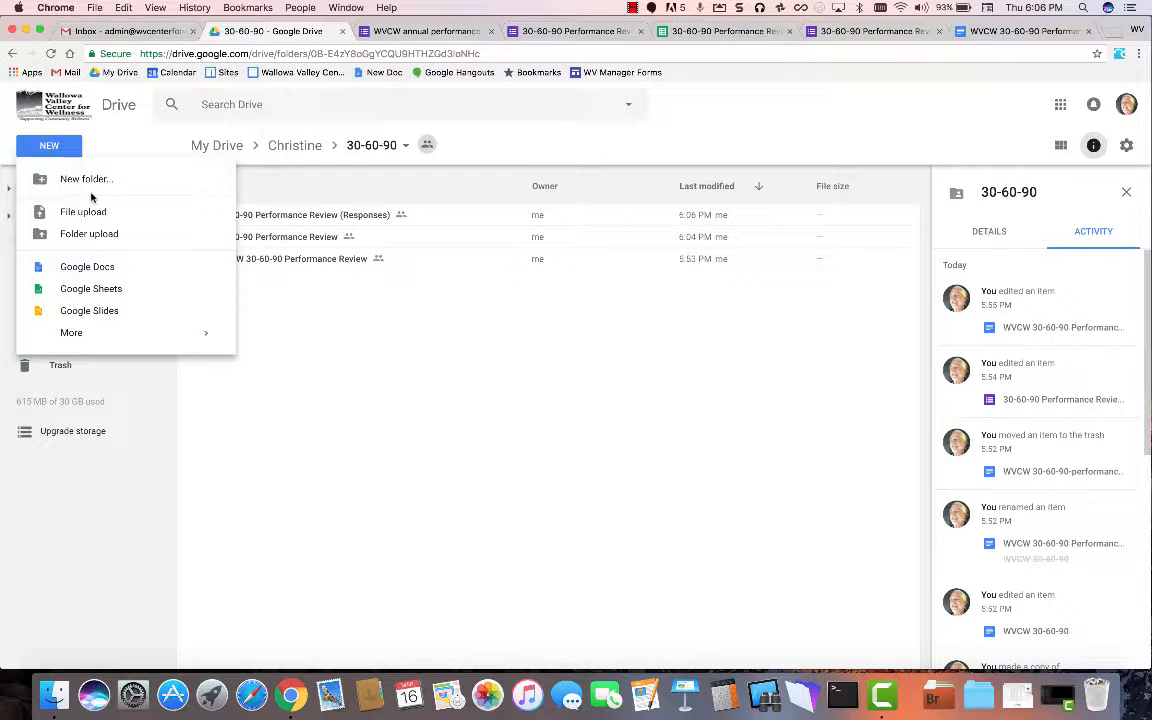
{"action": "left_click", "coordinate": [92, 180]}
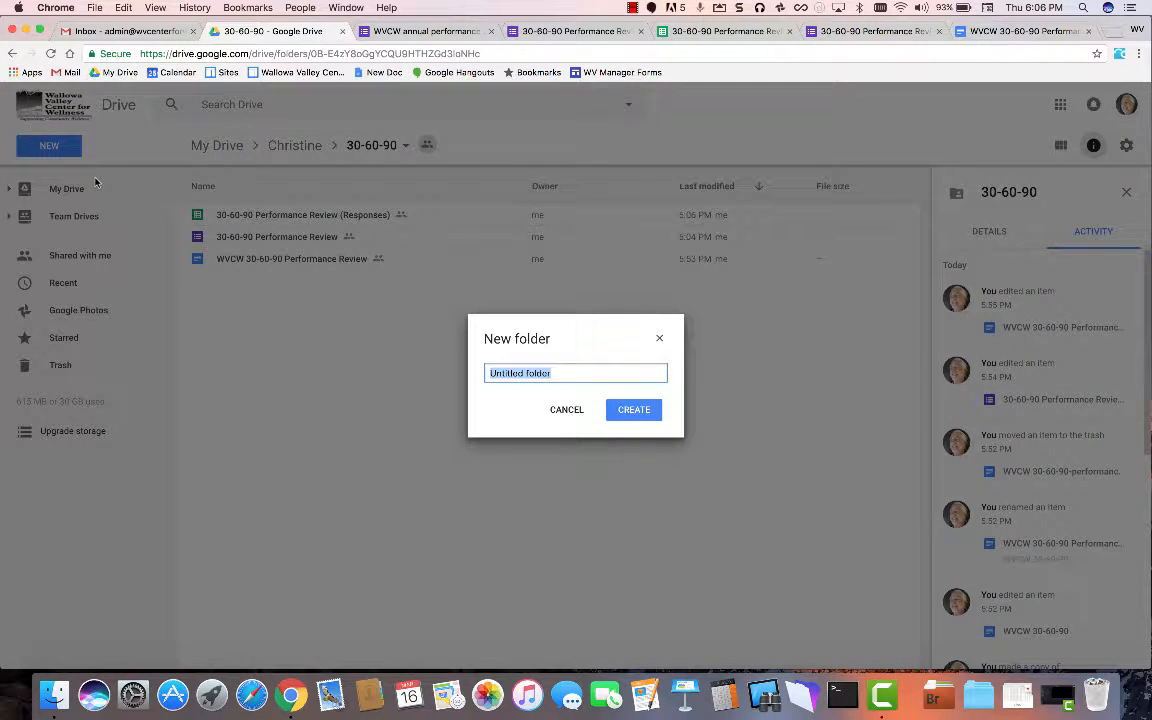
{"action": "type", "text": "co"}
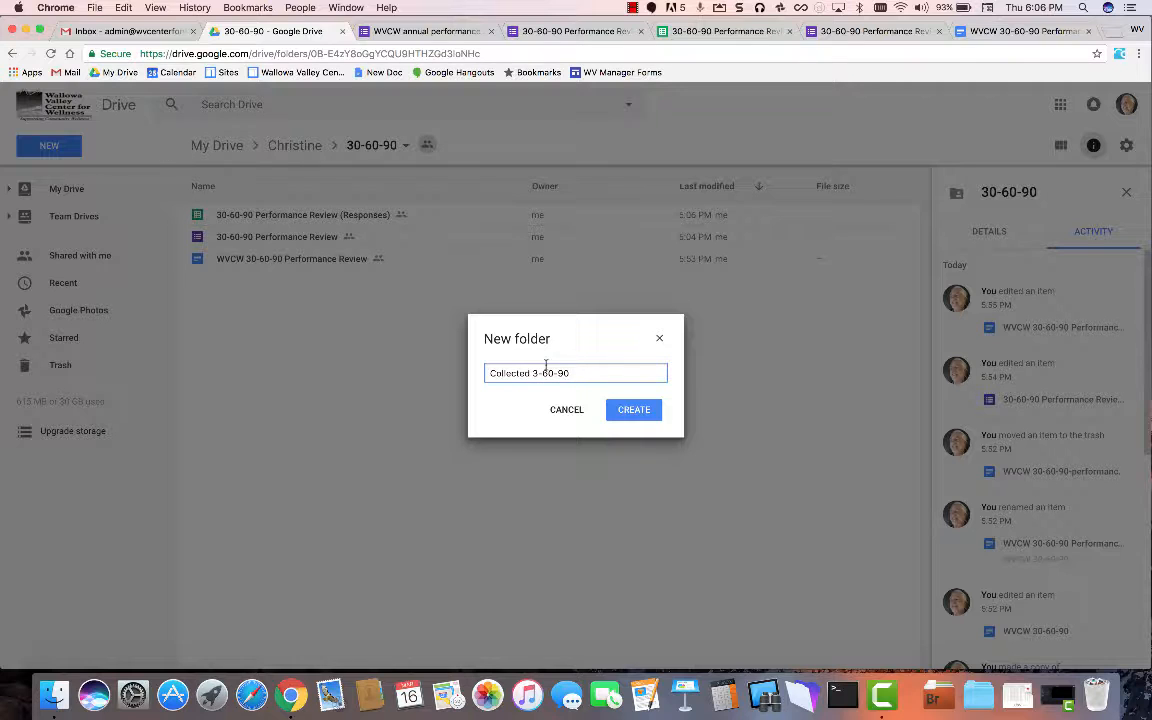
{"action": "type", "text": "0"}
{"action": "left_click", "coordinate": [648, 409]}
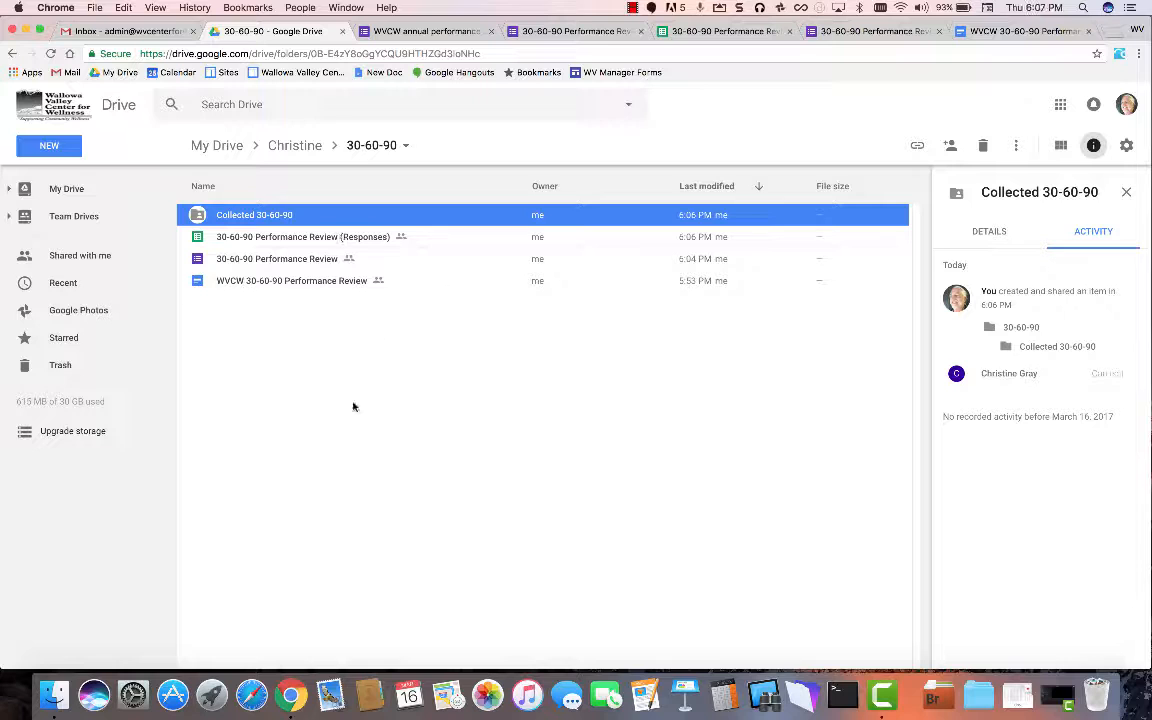
Check how the Annual Appraisals Form folder is organised, ending back at the Collected 30-60-90 folder within 30-60-90
{"action": "left_click", "coordinate": [301, 148]}
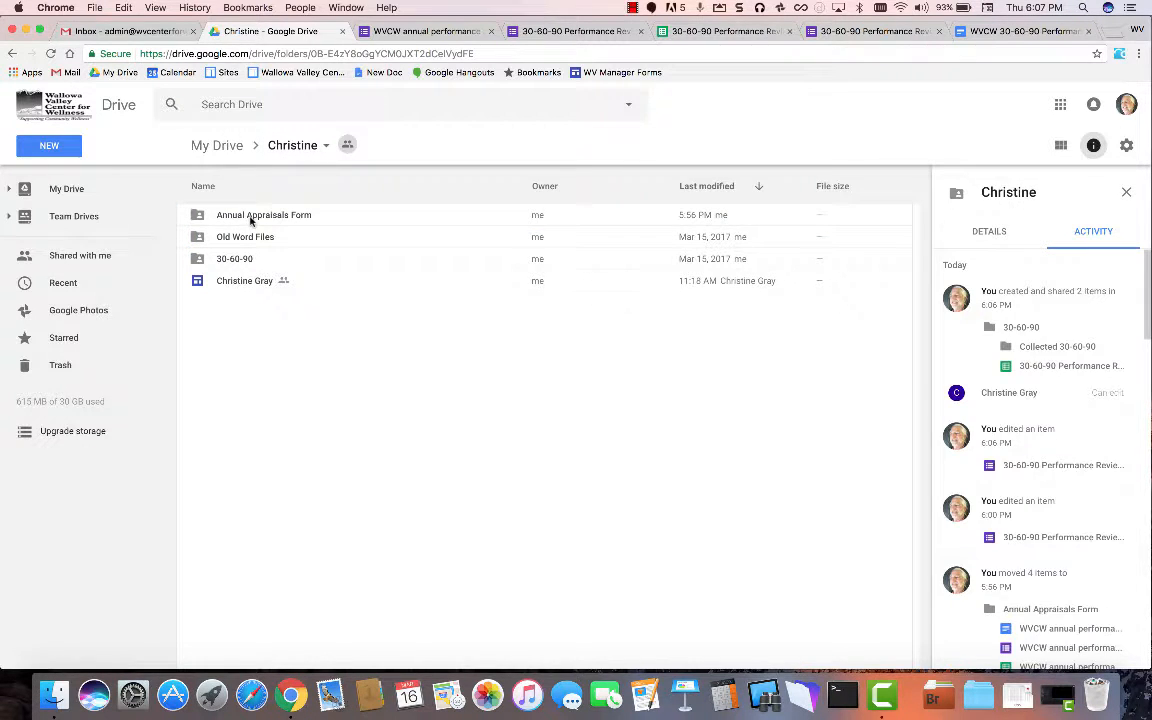
{"action": "double_click", "coordinate": [251, 216]}
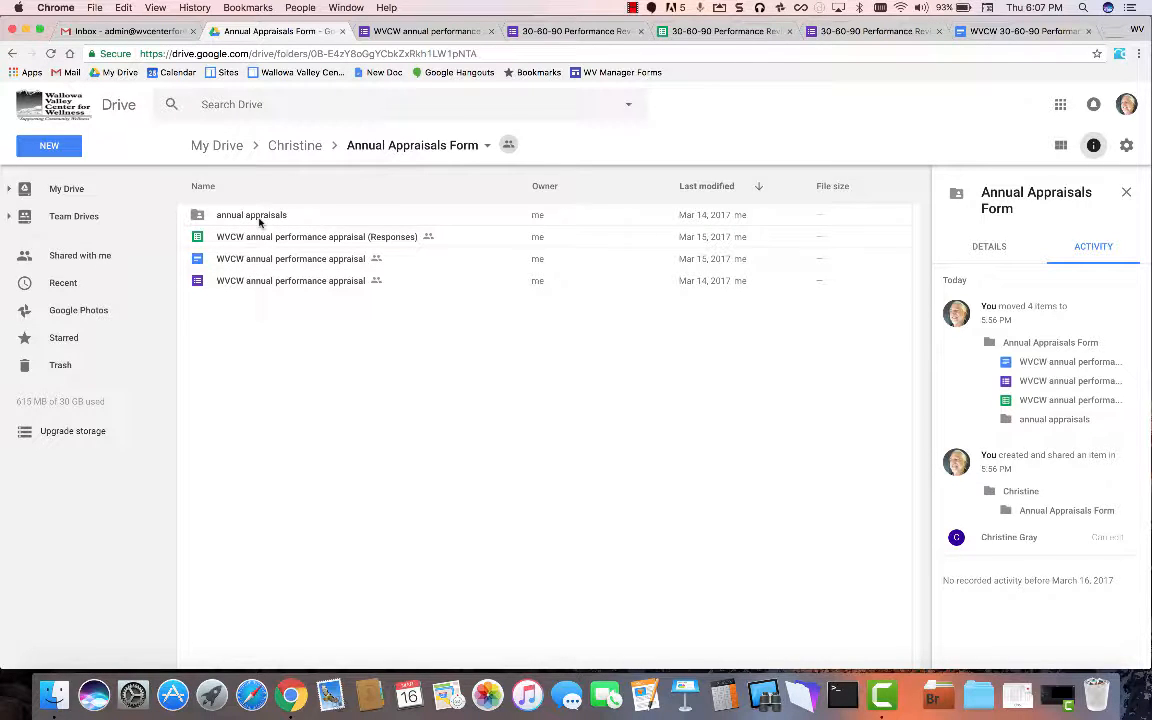
{"action": "left_click", "coordinate": [299, 150]}
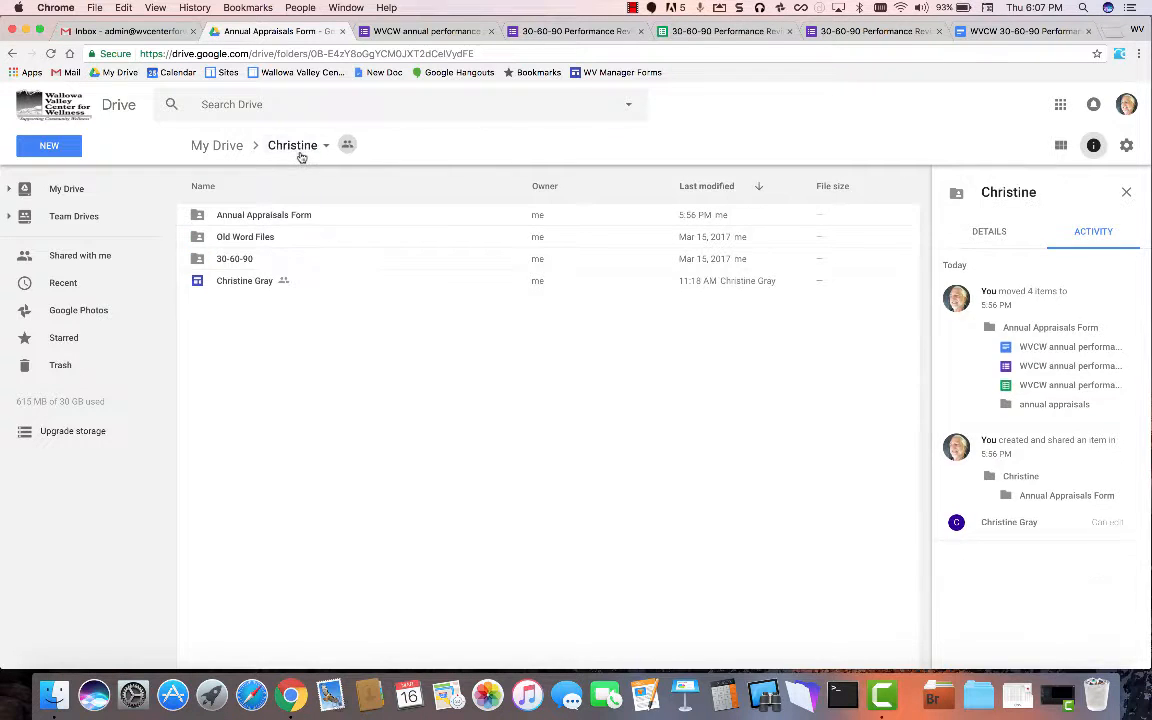
{"action": "double_click", "coordinate": [235, 259]}
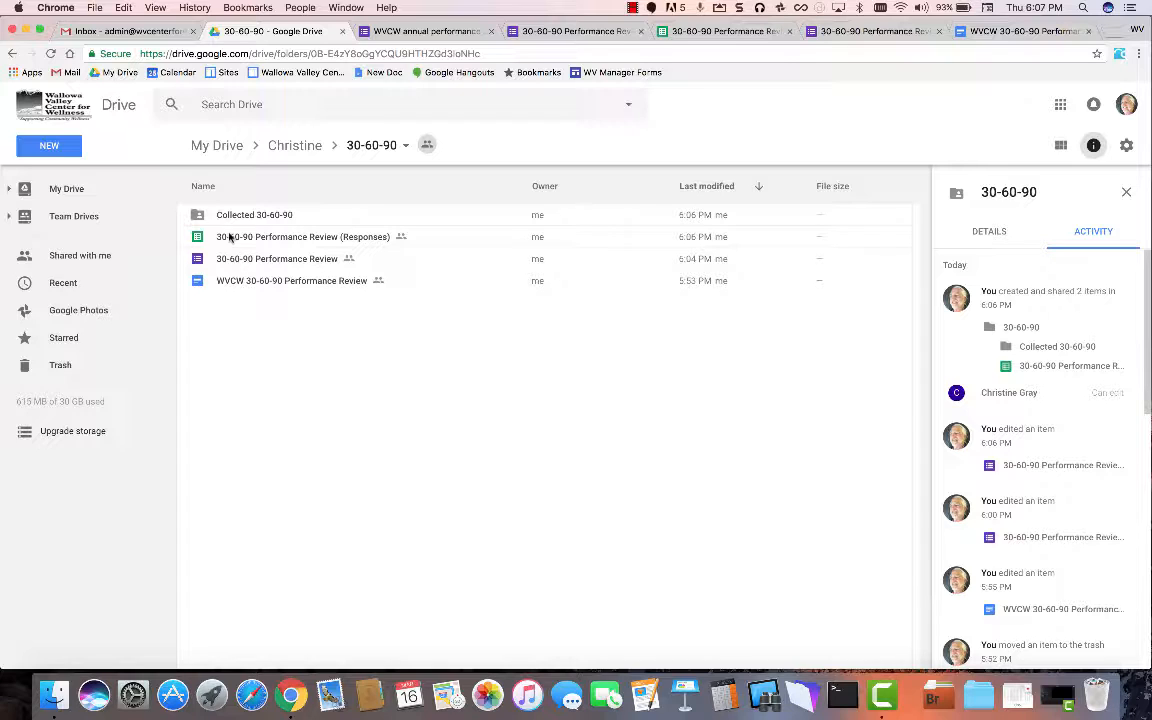
{"action": "left_click_drag", "start_coordinate": [258, 219], "coordinate": [464, 330]}
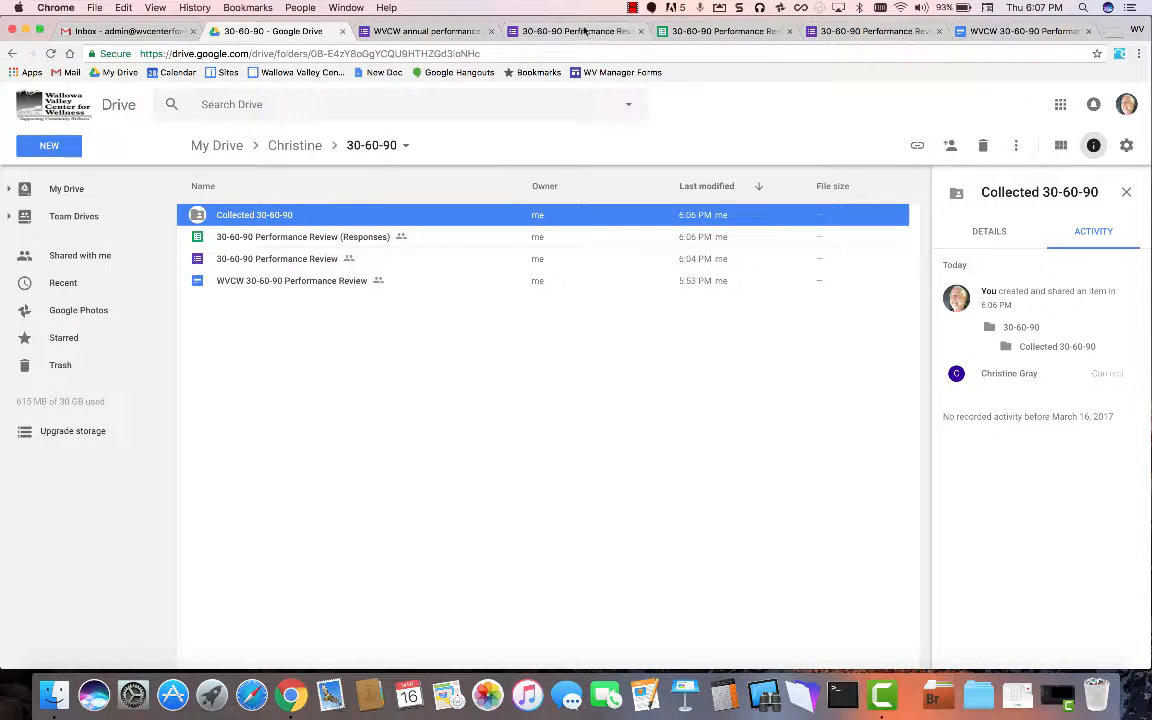
Return to the questions in the 30-60-90 Performance Review form editor and check its installed add-ons and general settings
{"action": "left_click", "coordinate": [528, 30]}
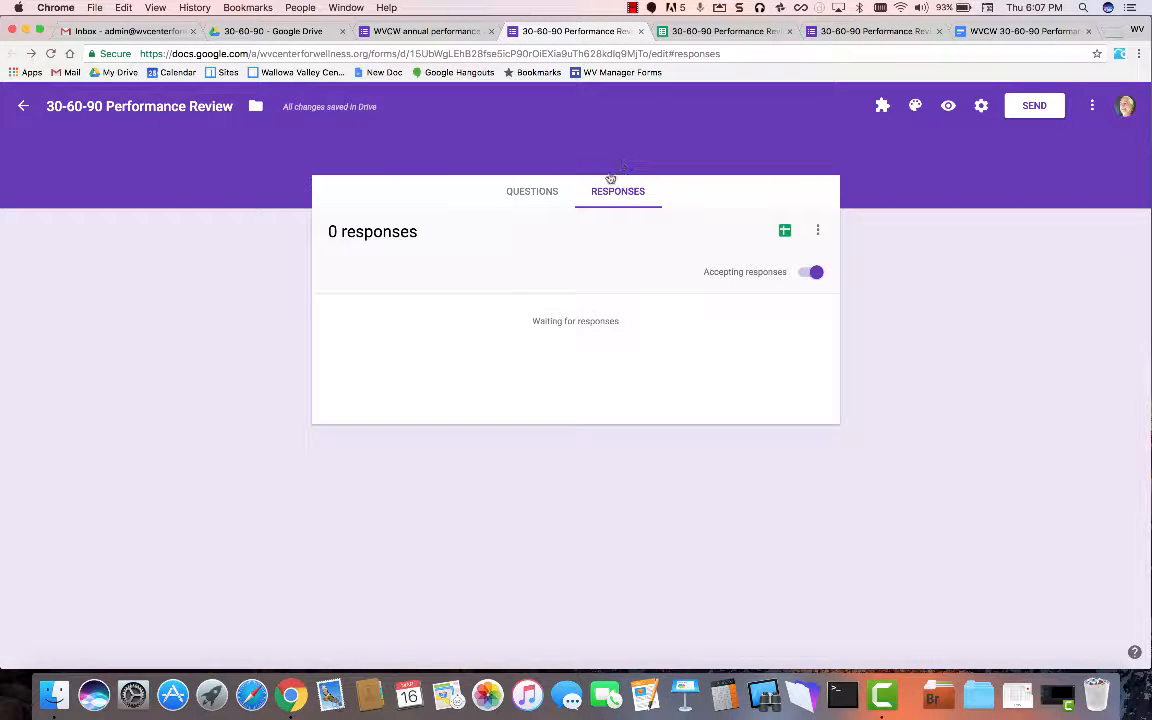
{"action": "left_click", "coordinate": [531, 192]}
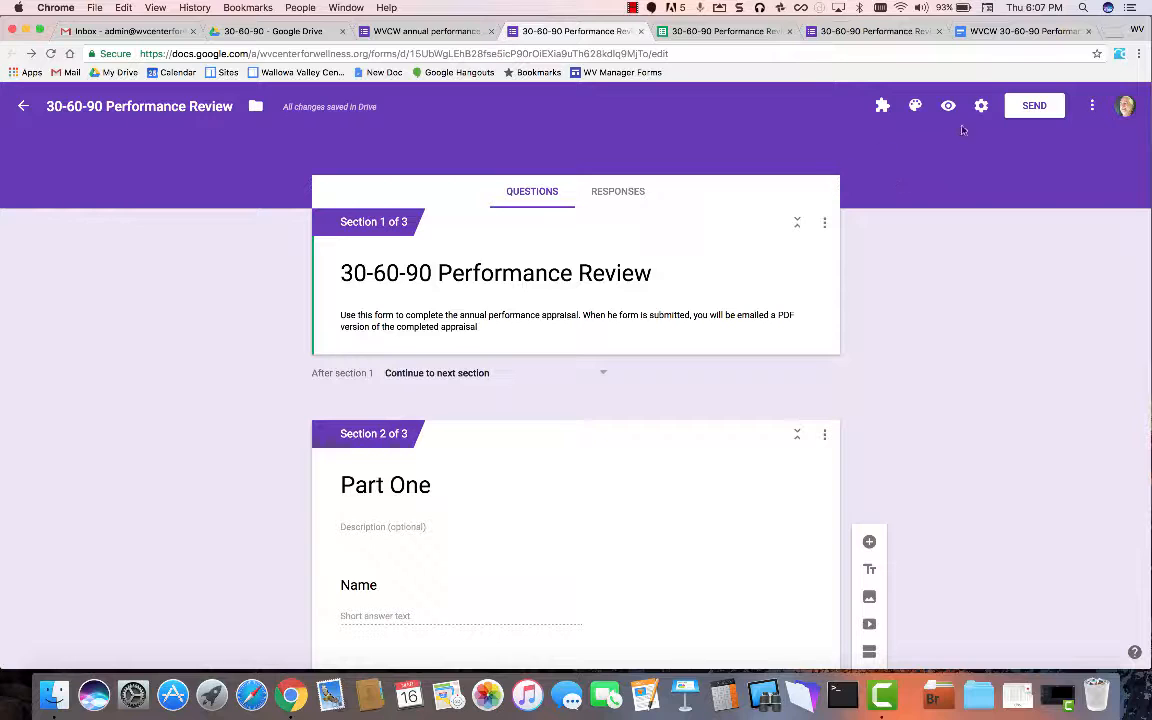
{"action": "left_click", "coordinate": [882, 105]}
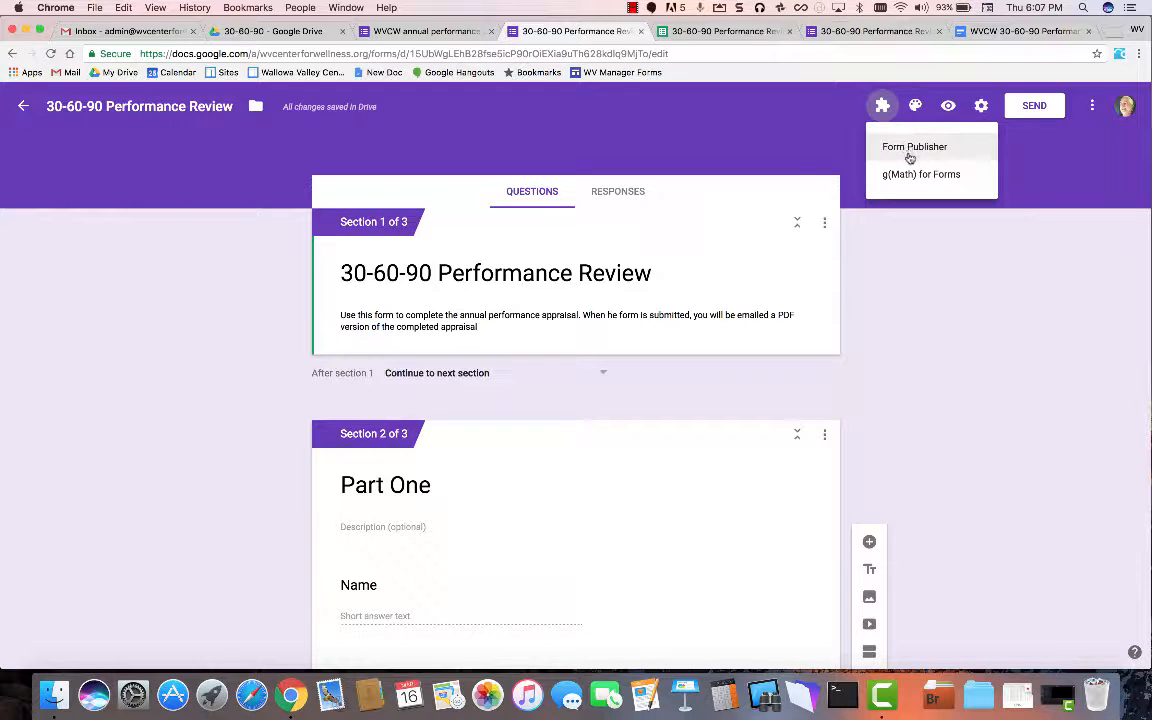
{"action": "left_click", "coordinate": [800, 159]}
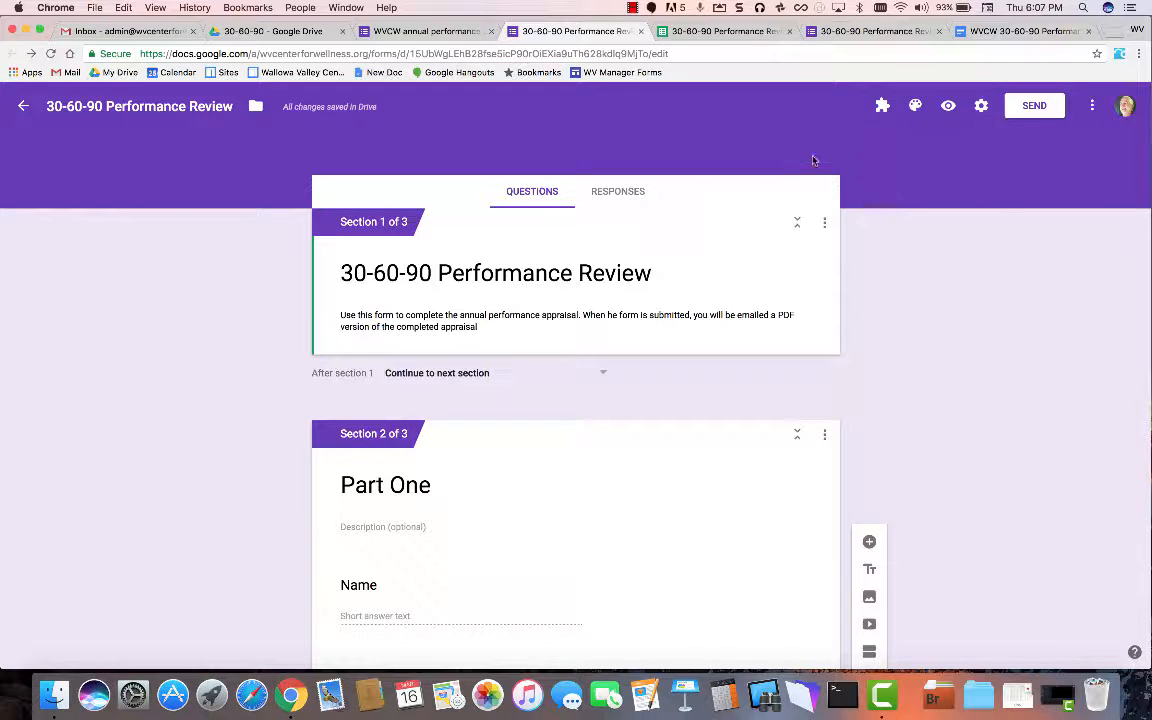
{"action": "left_click", "coordinate": [981, 108]}
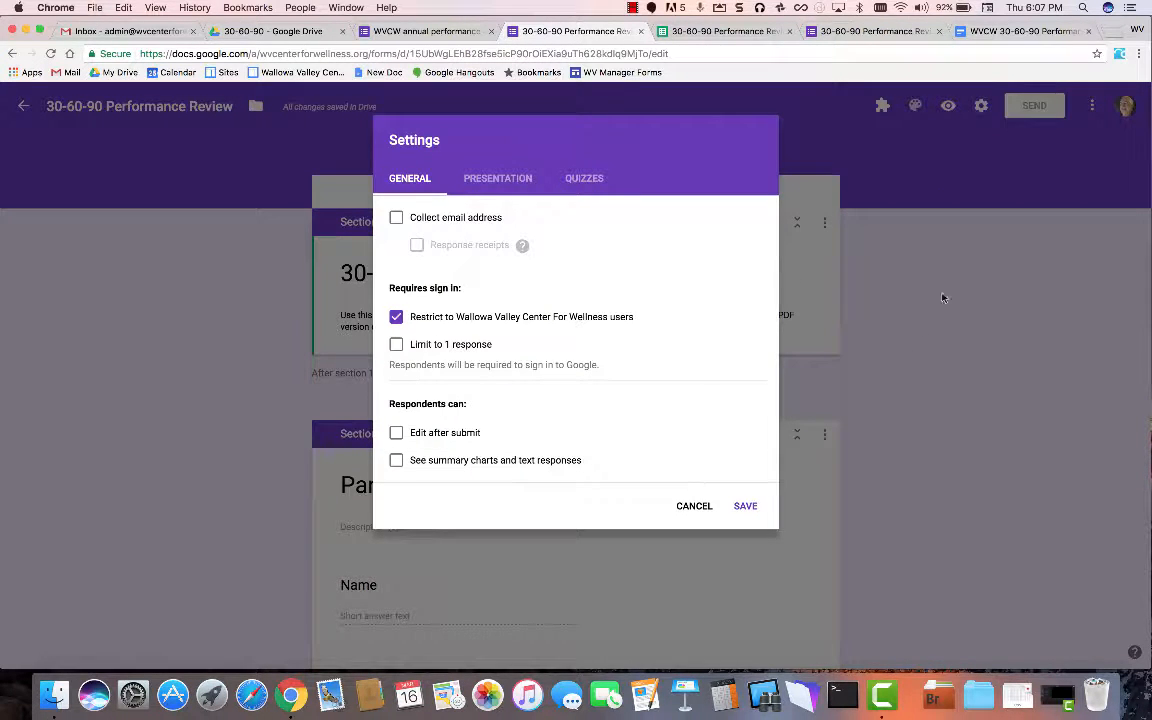
{"action": "left_click", "coordinate": [966, 145]}
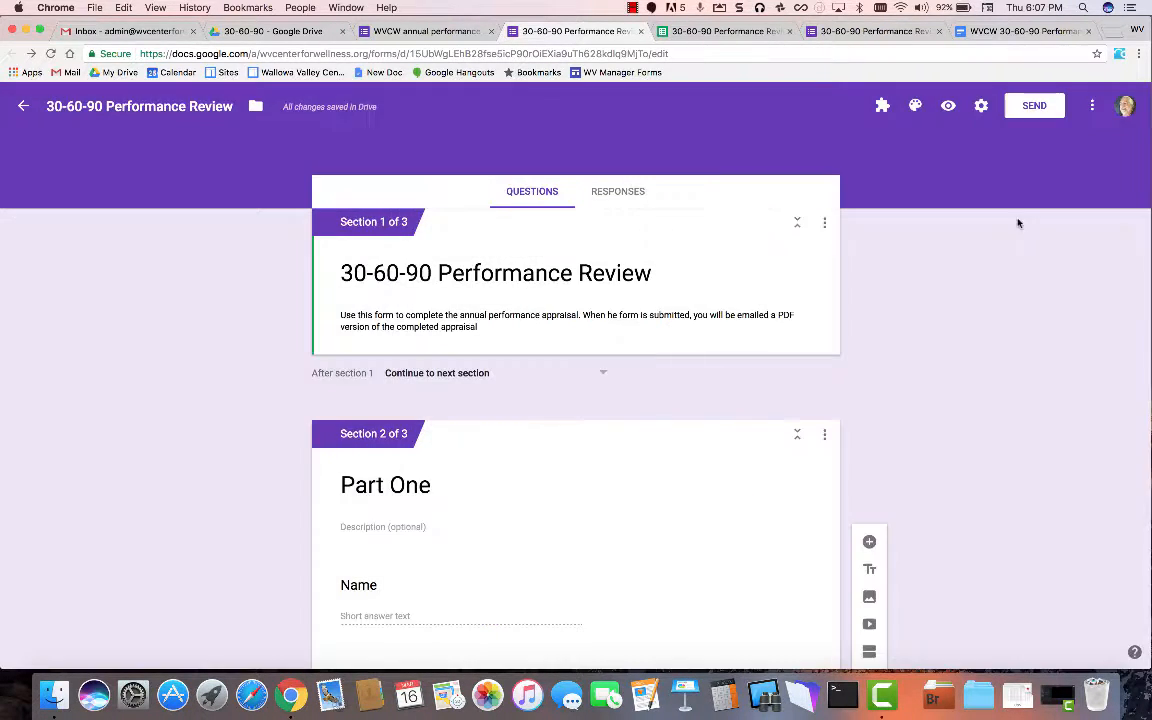
Browse the Google Forms add-ons catalogue as far as FormPublisher without installing anything, and close it
{"action": "left_click", "coordinate": [1091, 110]}
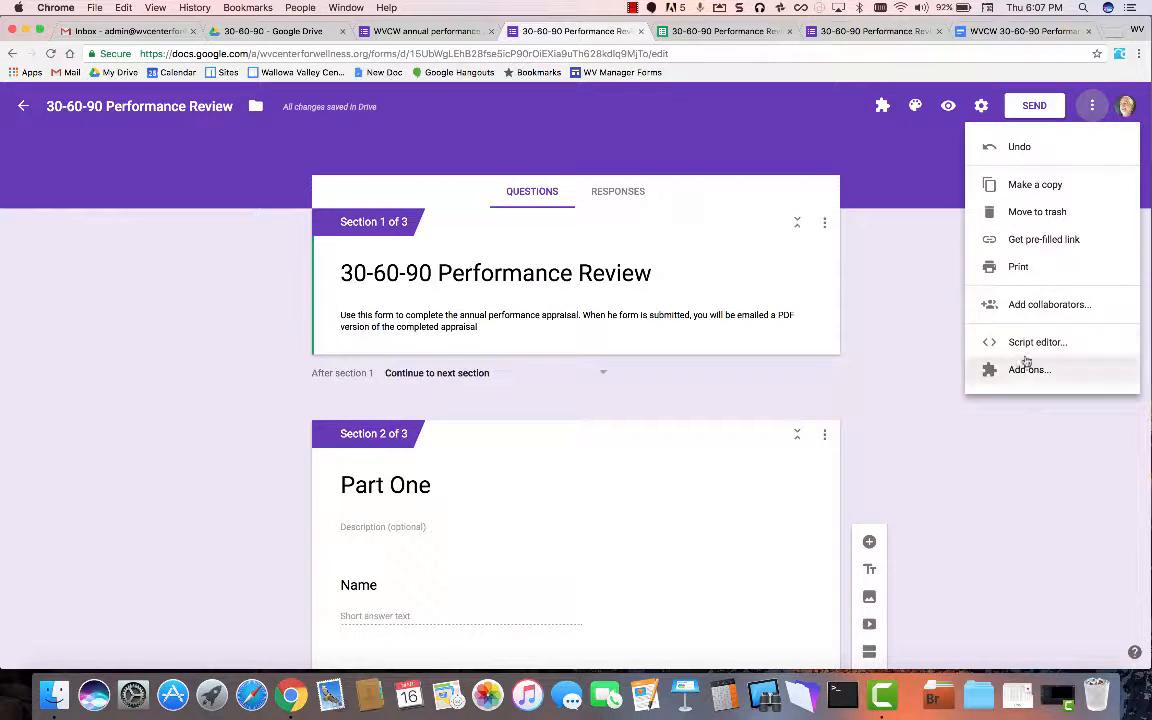
{"action": "left_click", "coordinate": [1092, 107]}
{"action": "left_click", "coordinate": [1092, 107]}
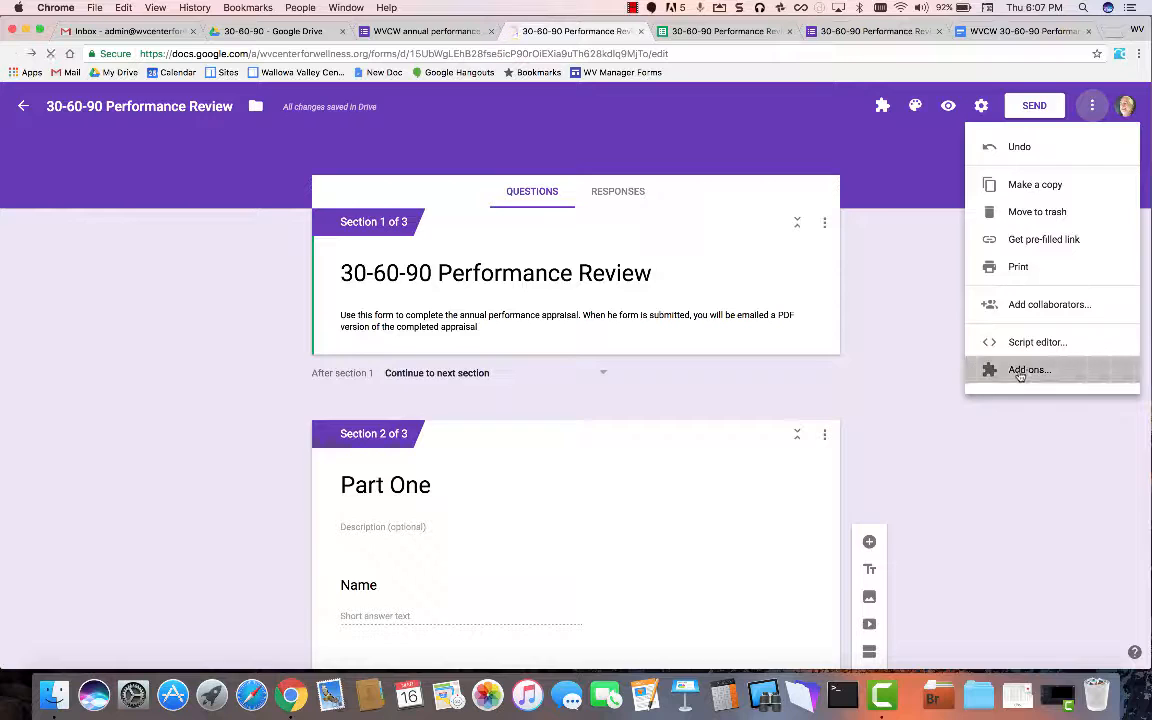
{"action": "left_click", "coordinate": [1020, 372]}
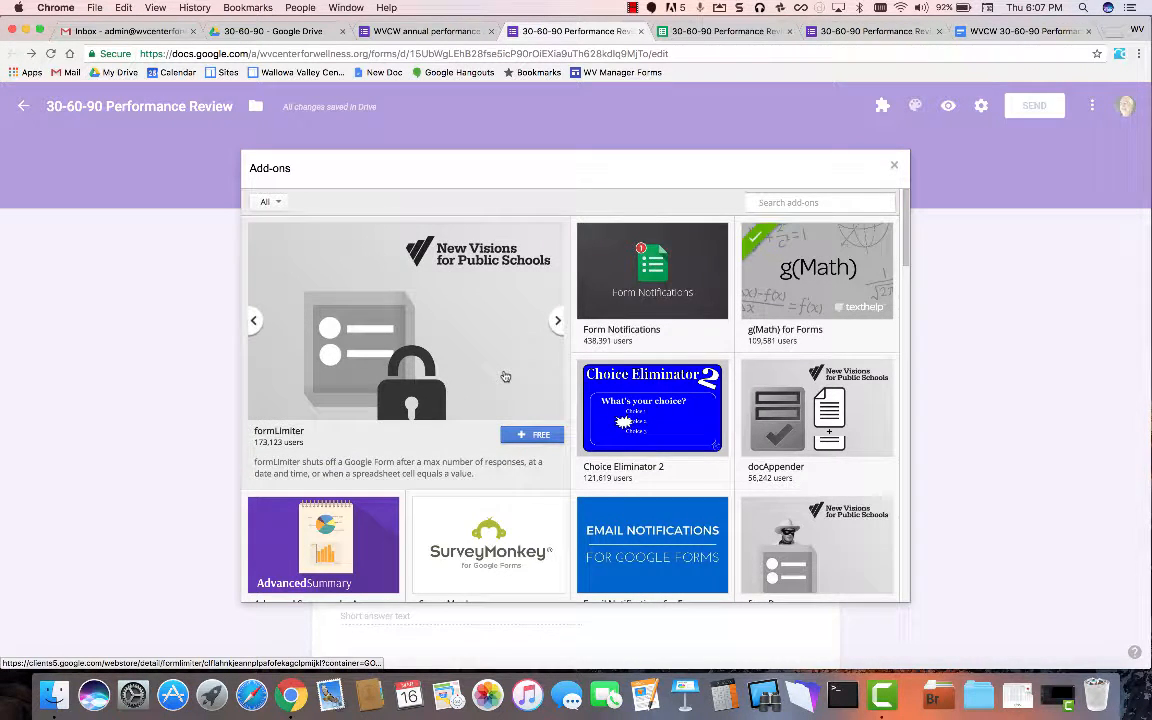
{"action": "scroll", "coordinate": [791, 326], "scroll_direction": "down", "scroll_amount": 1}
{"action": "scroll", "coordinate": [791, 326], "scroll_direction": "down", "scroll_amount": 2}
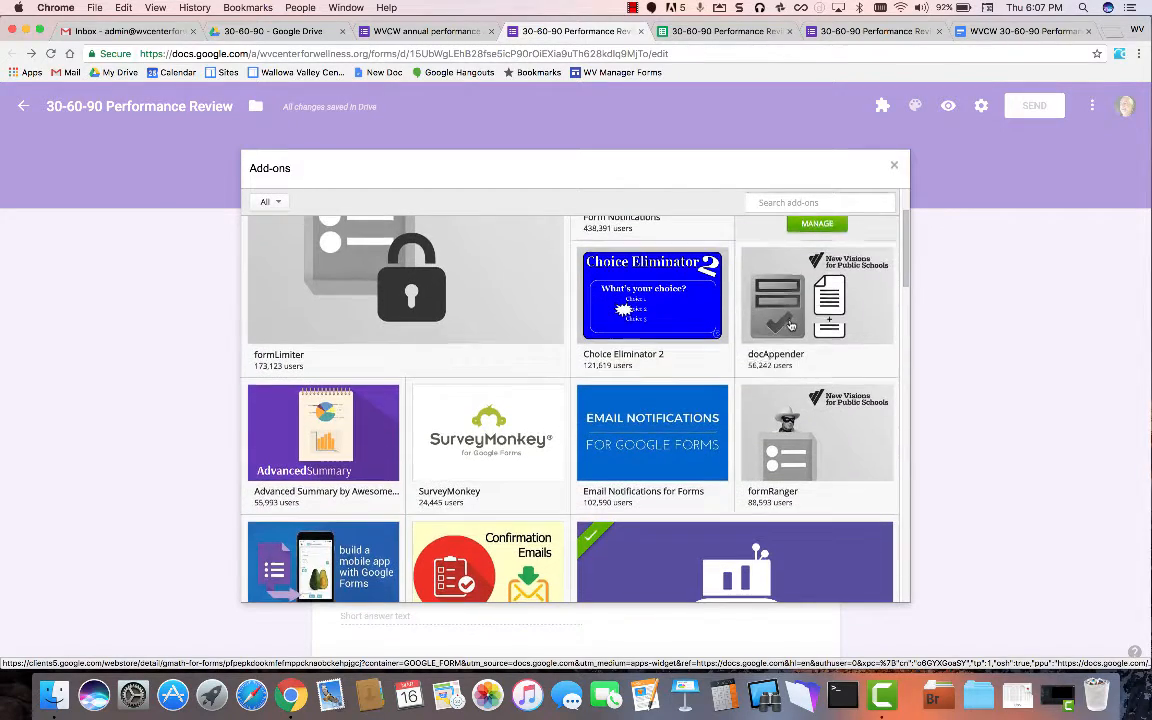
{"action": "scroll", "coordinate": [755, 389], "scroll_direction": "down", "scroll_amount": 2}
{"action": "scroll", "coordinate": [755, 389], "scroll_direction": "down", "scroll_amount": 1}
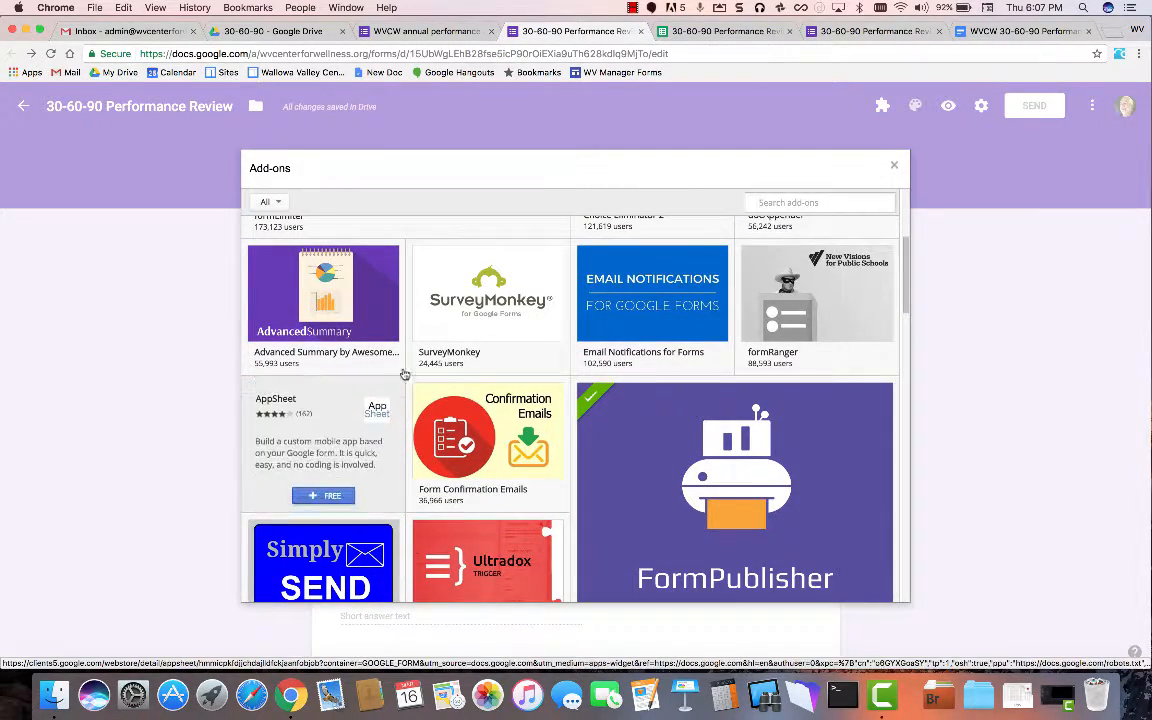
{"action": "scroll", "coordinate": [335, 310], "scroll_direction": "up", "scroll_amount": 2}
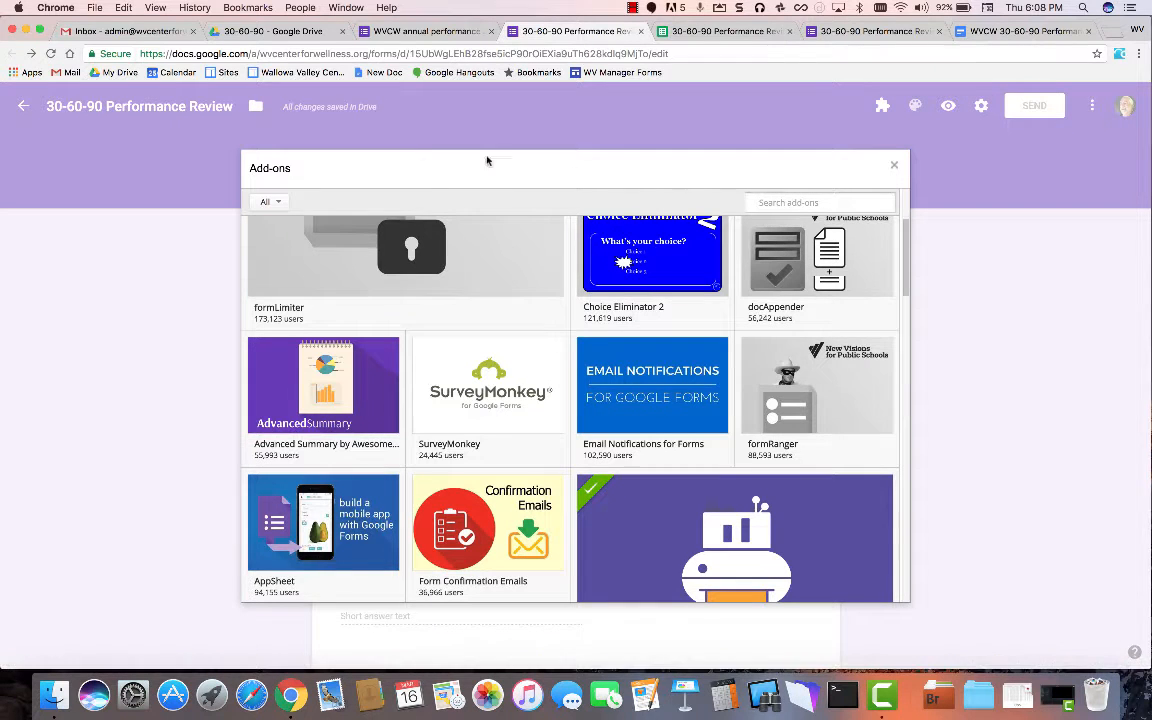
{"action": "left_click", "coordinate": [894, 167]}
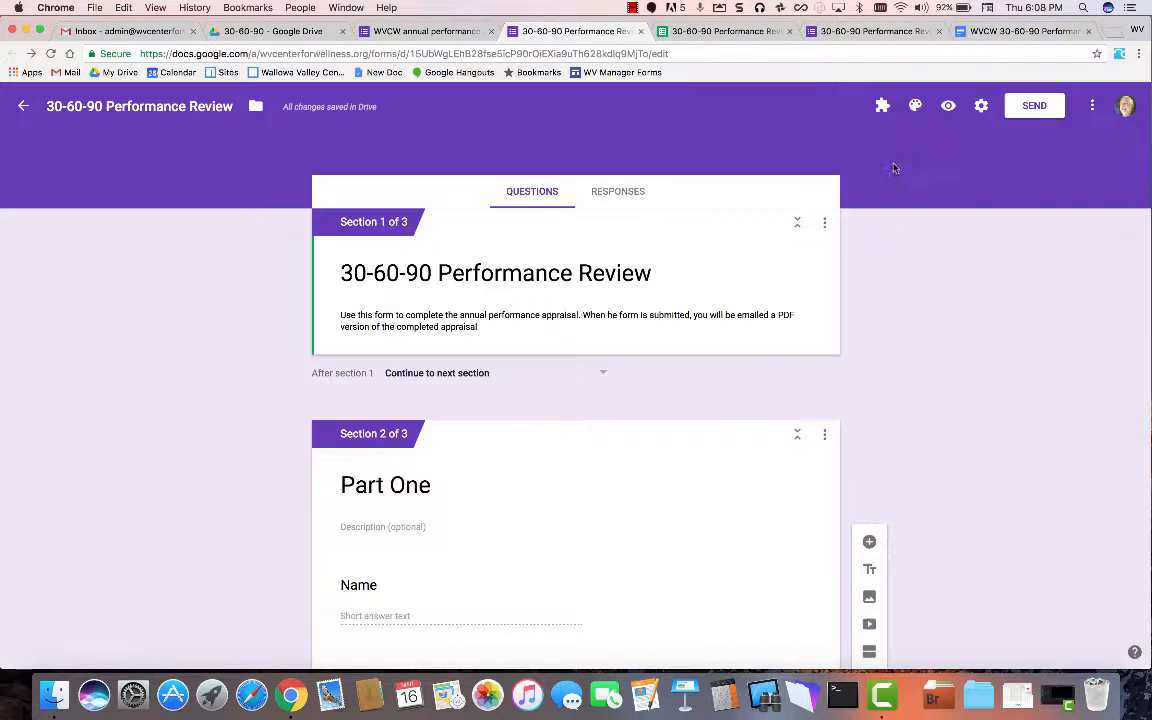
Start Form Publisher on the form and choose the existing Google Docs file WVCW 30-60-90 Performance Review as its template
{"action": "left_click", "coordinate": [881, 105]}
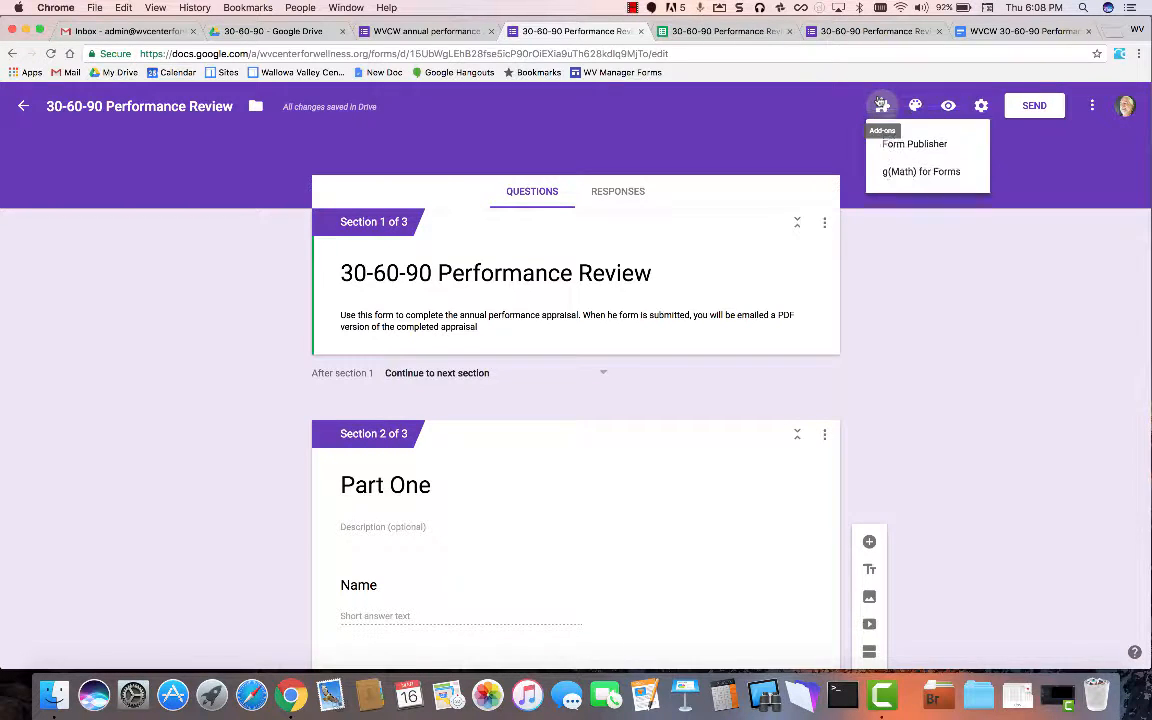
{"action": "left_click", "coordinate": [903, 146]}
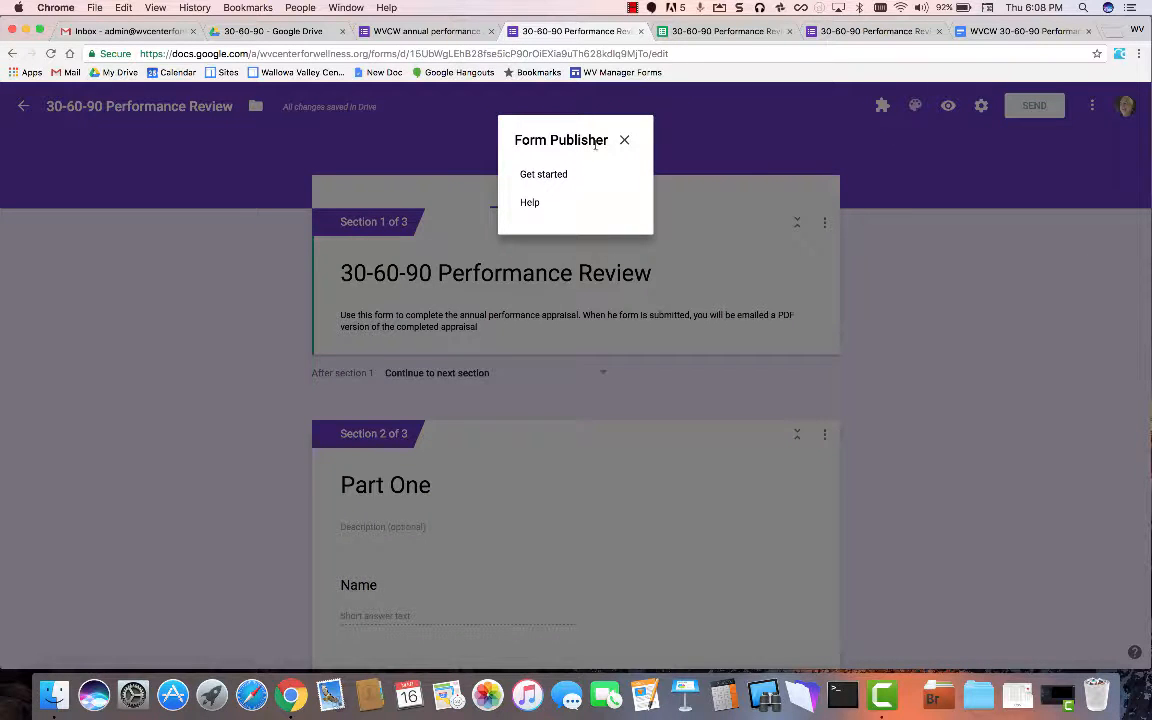
{"action": "left_click", "coordinate": [546, 176]}
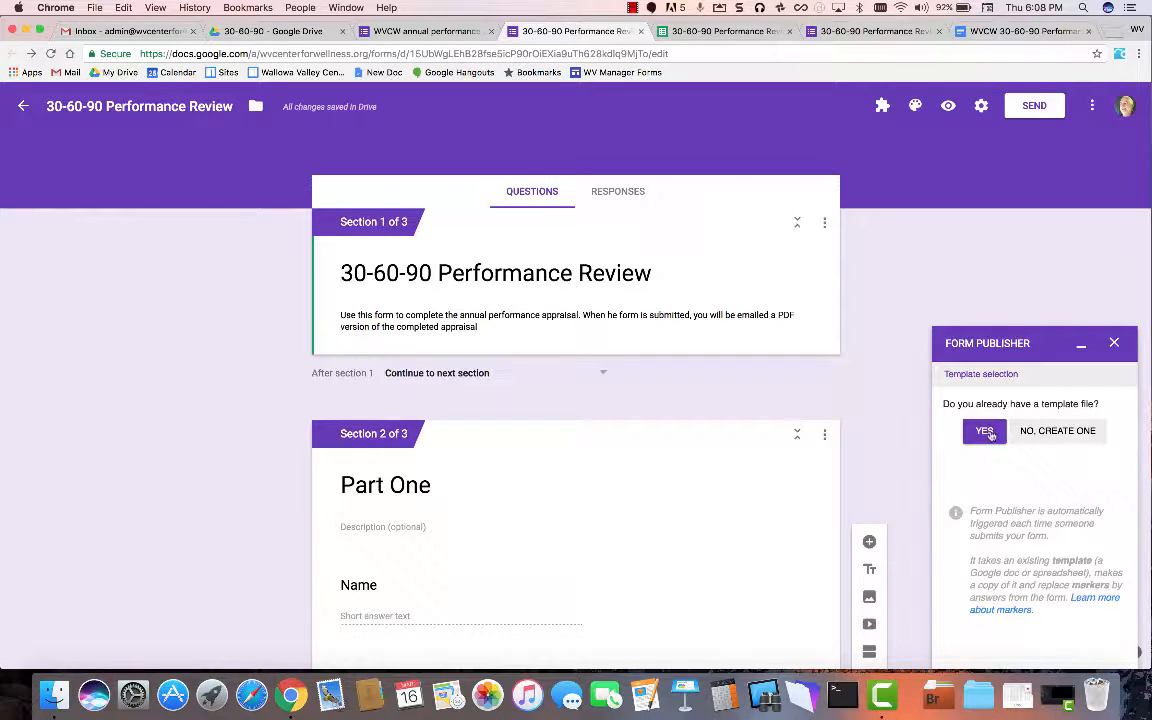
{"action": "left_click", "coordinate": [988, 432]}
{"action": "left_click", "coordinate": [964, 440]}
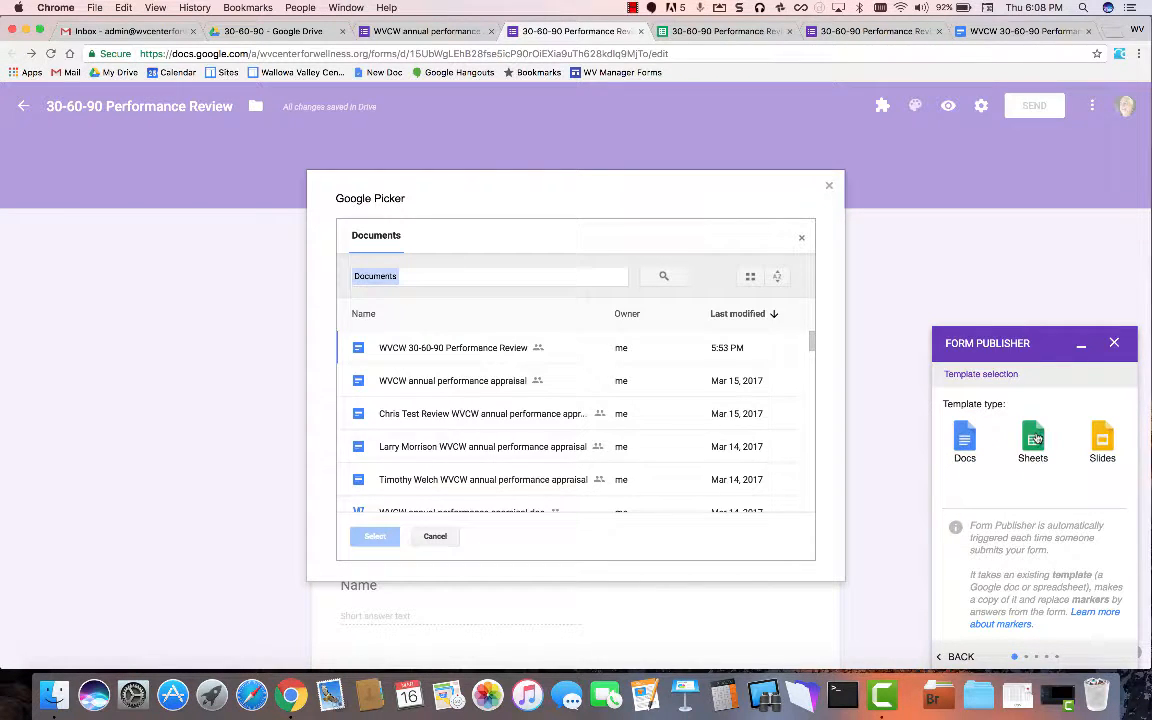
{"action": "left_click", "coordinate": [440, 352]}
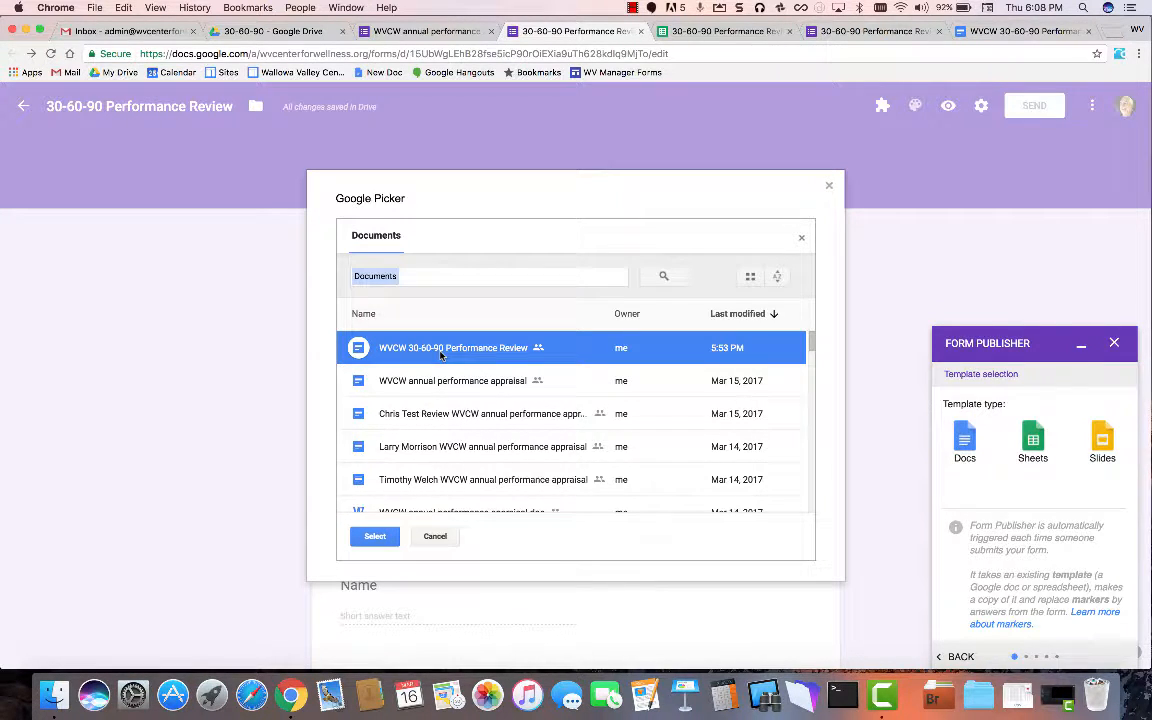
{"action": "left_click", "coordinate": [379, 541]}
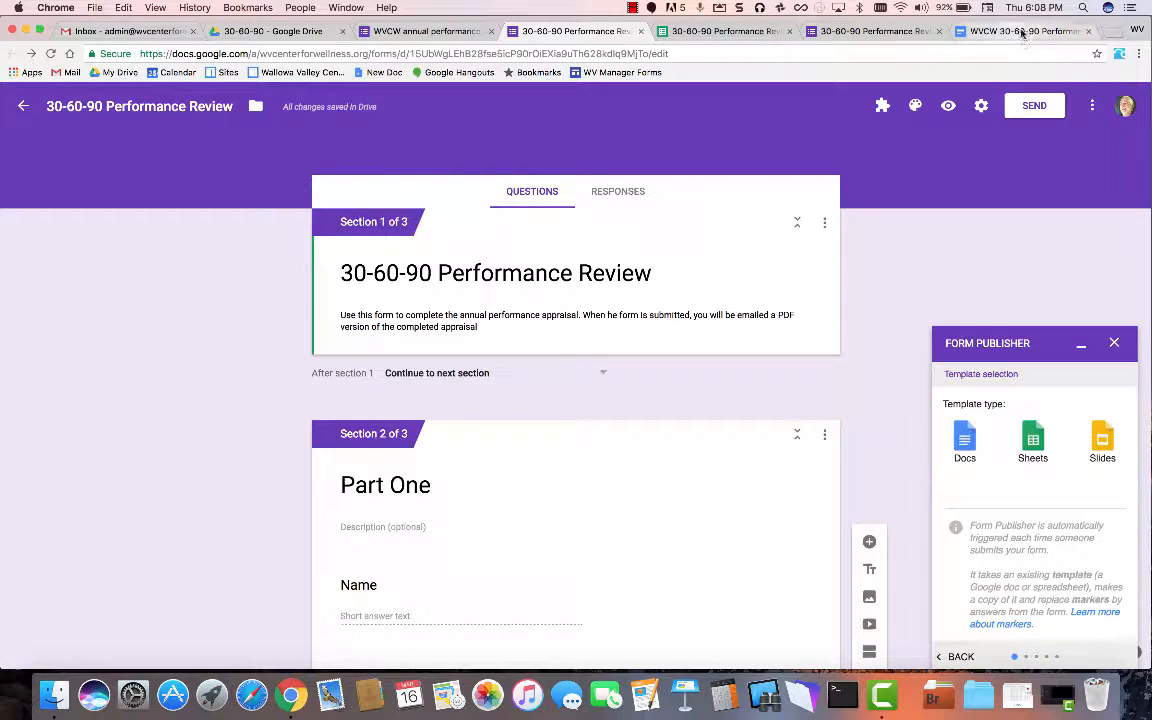
Review the template's rating and comment markers, then examine Form Publisher's unmatched markers and the questions missing from the template
{"action": "left_click", "coordinate": [965, 31]}
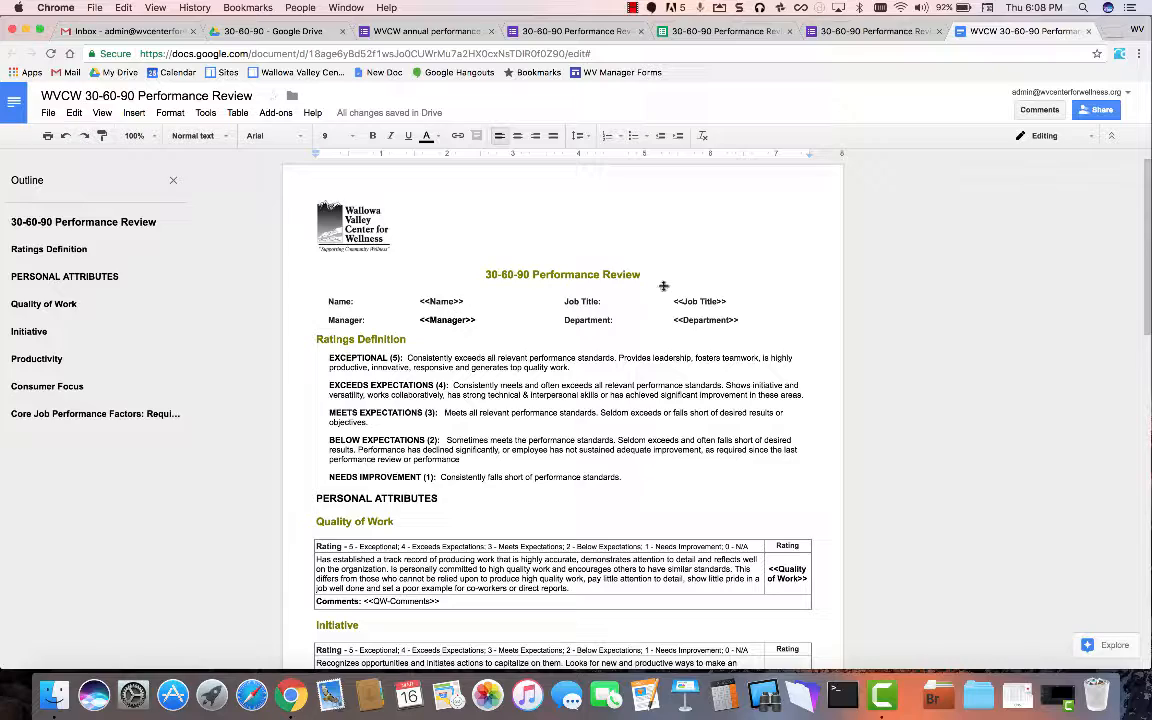
{"action": "scroll", "coordinate": [600, 375], "scroll_direction": "down", "scroll_amount": 5}
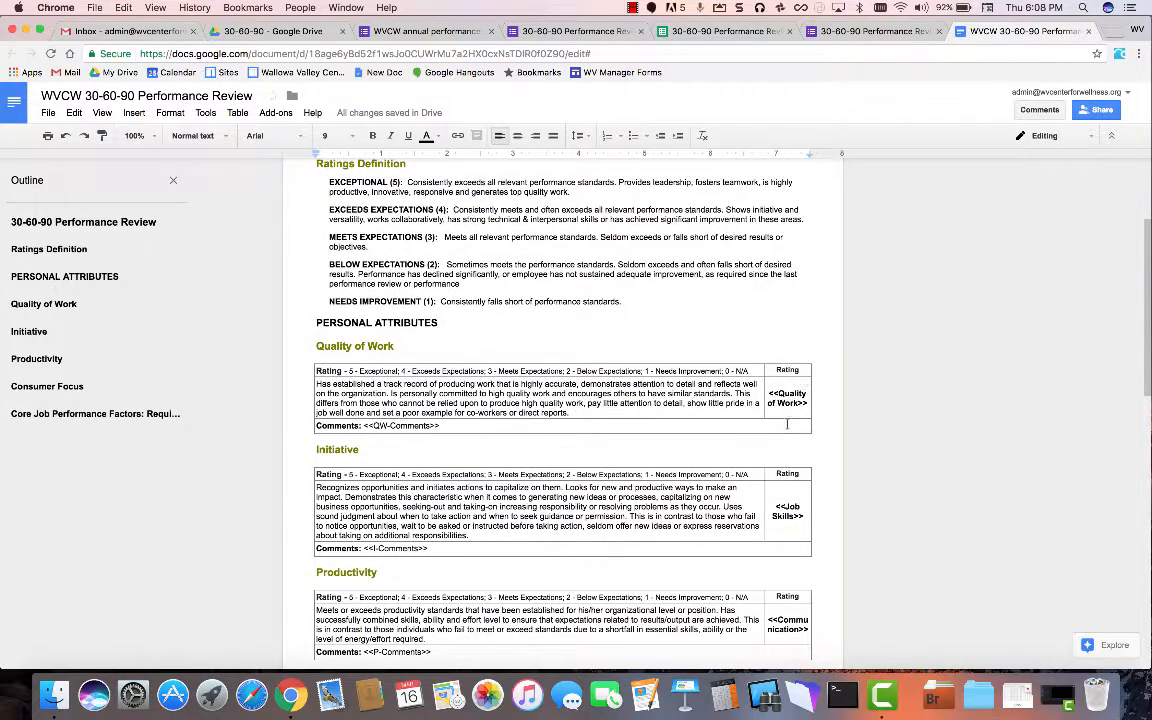
{"action": "left_click", "coordinate": [588, 36]}
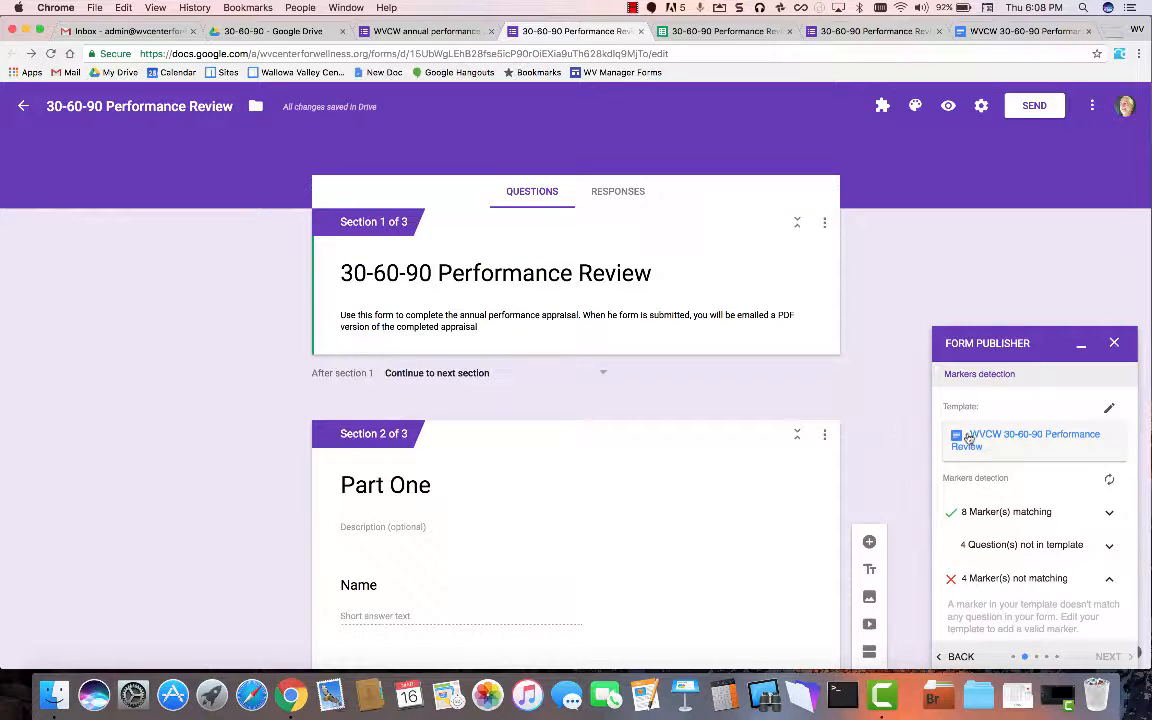
{"action": "scroll", "coordinate": [888, 440], "scroll_direction": "down", "scroll_amount": 2}
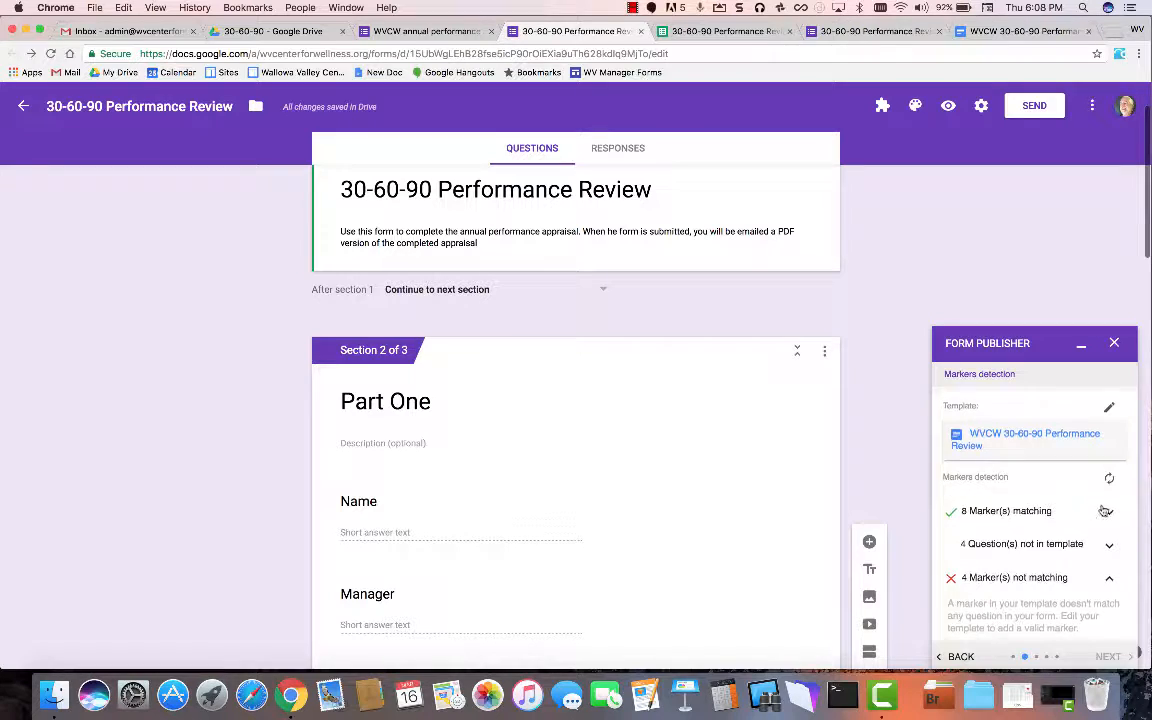
{"action": "scroll", "coordinate": [1101, 510], "scroll_direction": "down", "scroll_amount": 3}
{"action": "scroll", "coordinate": [1101, 510], "scroll_direction": "up", "scroll_amount": 2}
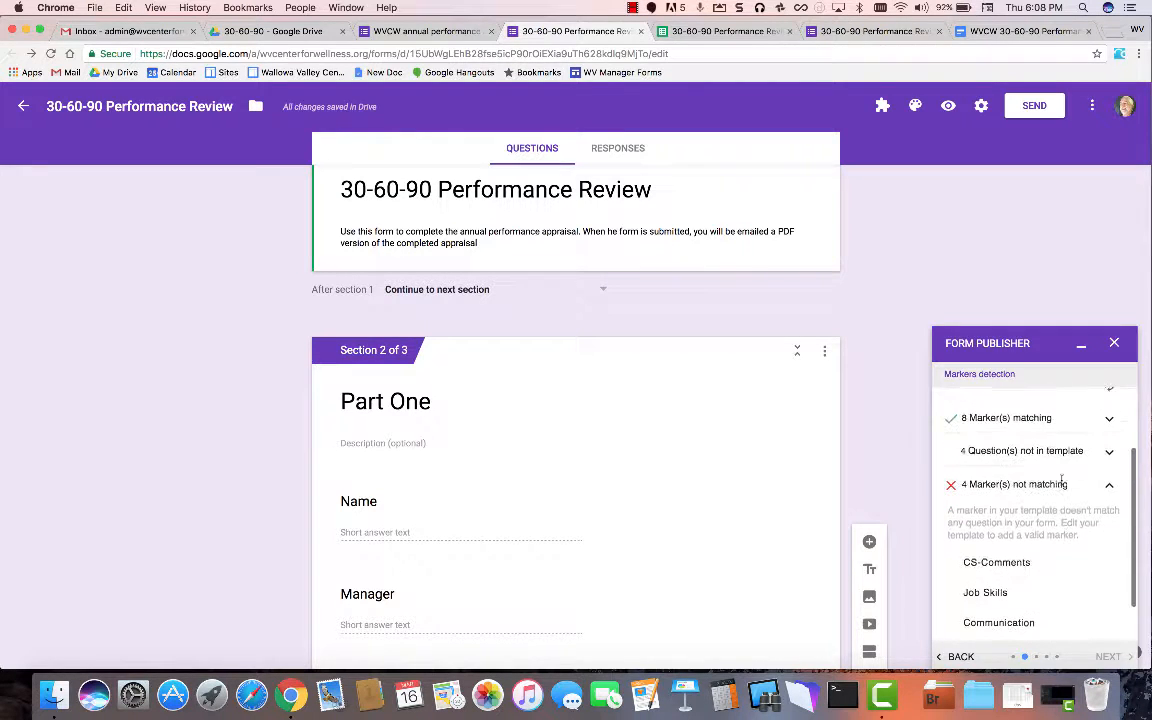
{"action": "left_click", "coordinate": [1108, 452]}
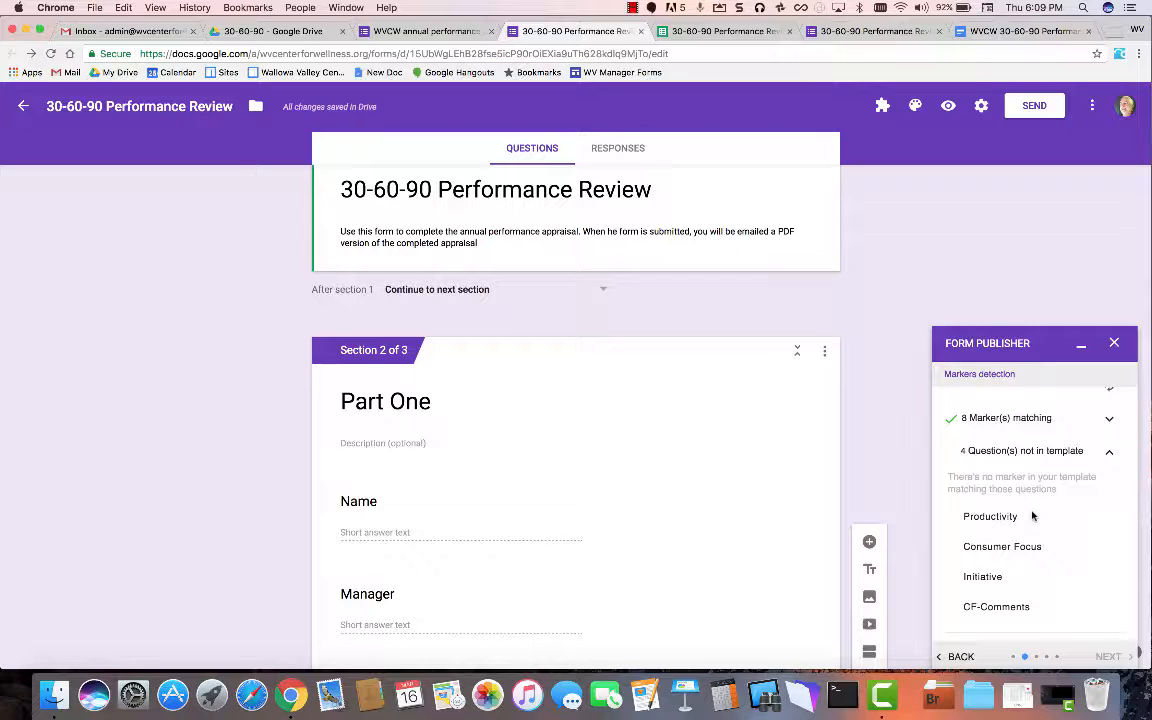
In the WVCW template document, replace the Job Skills marker text in the Initiative rating cell with "Initiatve"
{"action": "left_click", "coordinate": [1010, 31]}
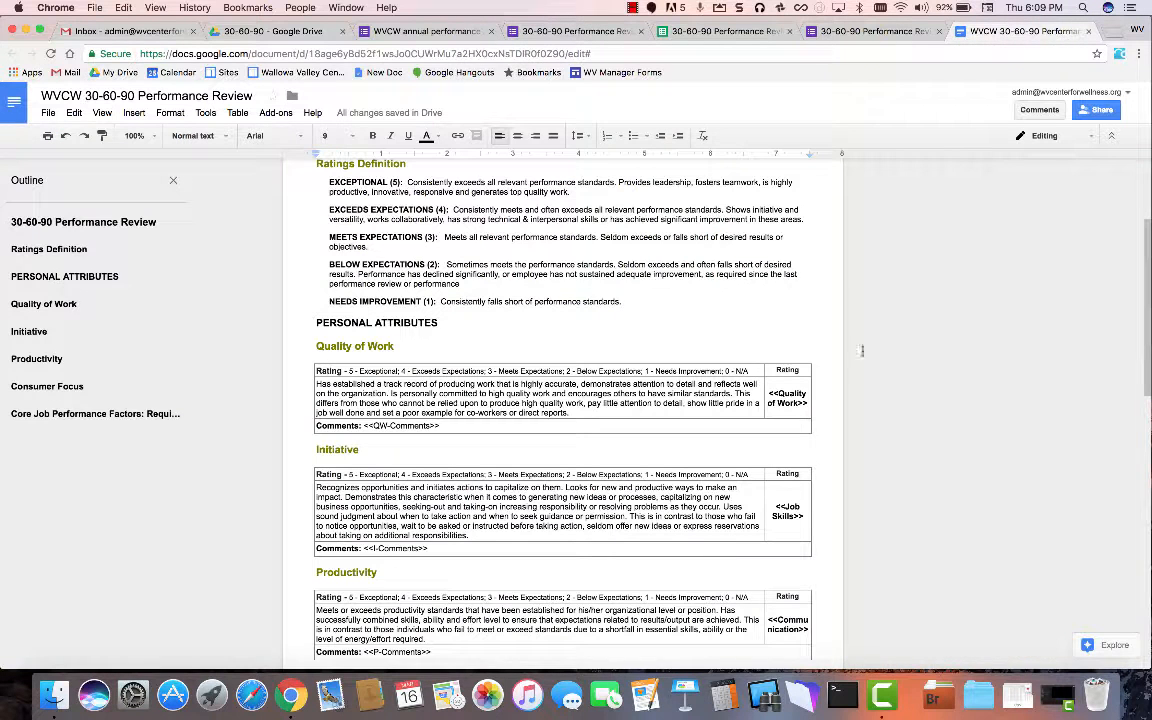
{"action": "left_click", "coordinate": [793, 517]}
{"action": "double_click", "coordinate": [789, 509]}
{"action": "type", "text": "Init"}
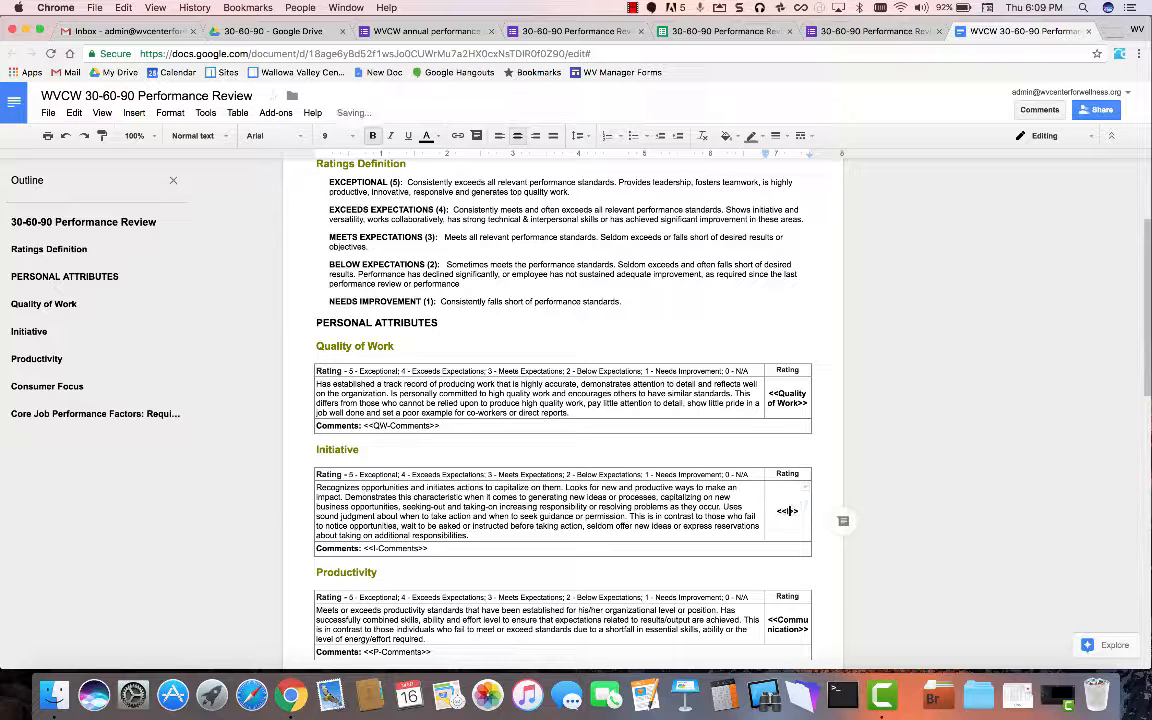
{"action": "type", "text": "iative"}
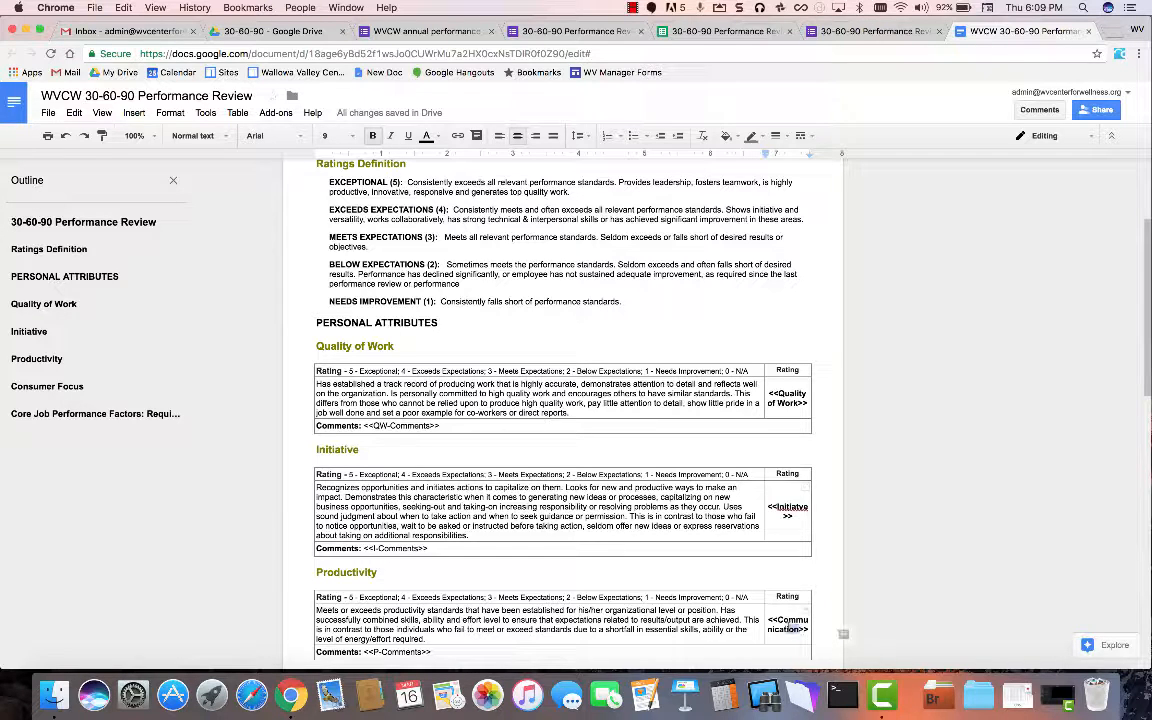
Rename the rating markers in the Productivity and Consumer Focus tables to Productivity and Consumer Focus, keeping the double angle brackets
{"action": "left_click_drag", "start_coordinate": [800, 629], "coordinate": [780, 619]}
{"action": "type", "text": "Produ"}
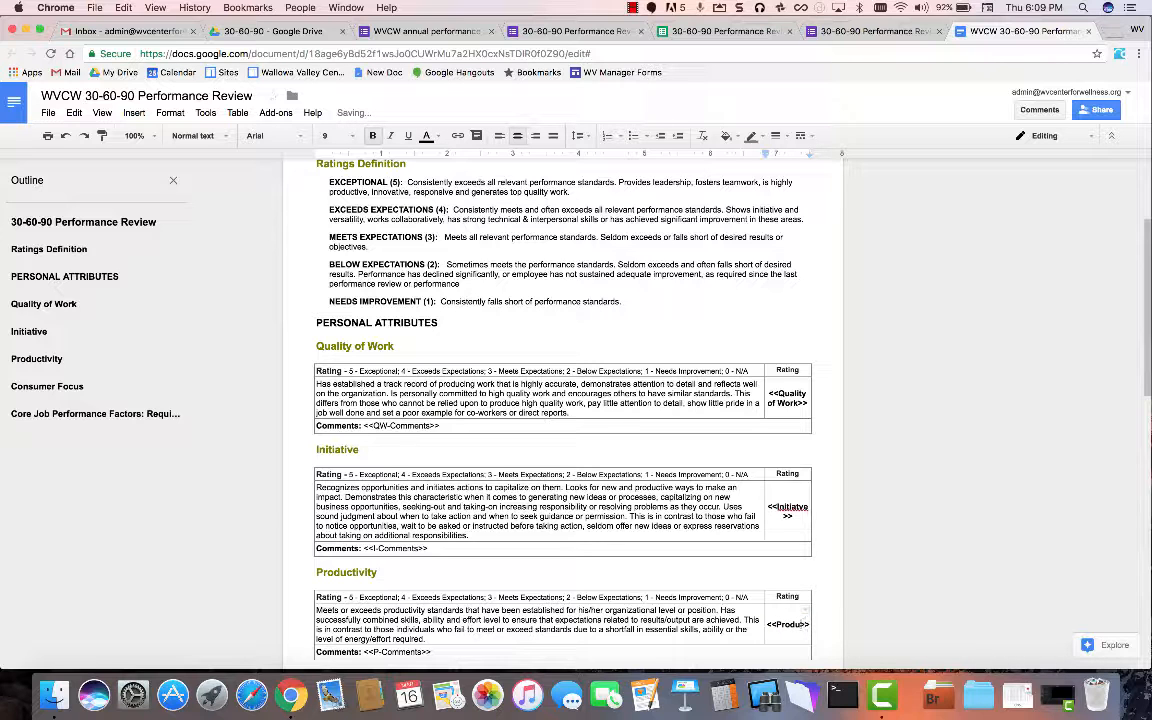
{"action": "type", "text": "ctivity"}
{"action": "scroll", "coordinate": [807, 575], "scroll_direction": "down", "scroll_amount": 5}
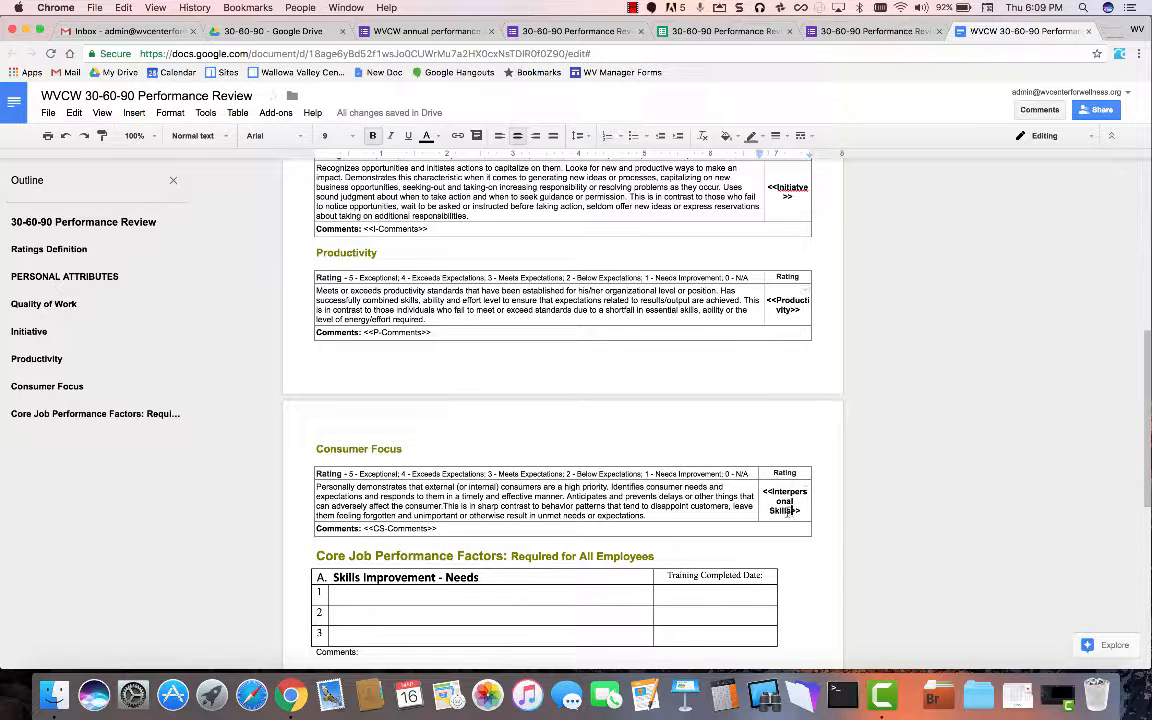
{"action": "left_click_drag", "start_coordinate": [789, 510], "coordinate": [768, 491]}
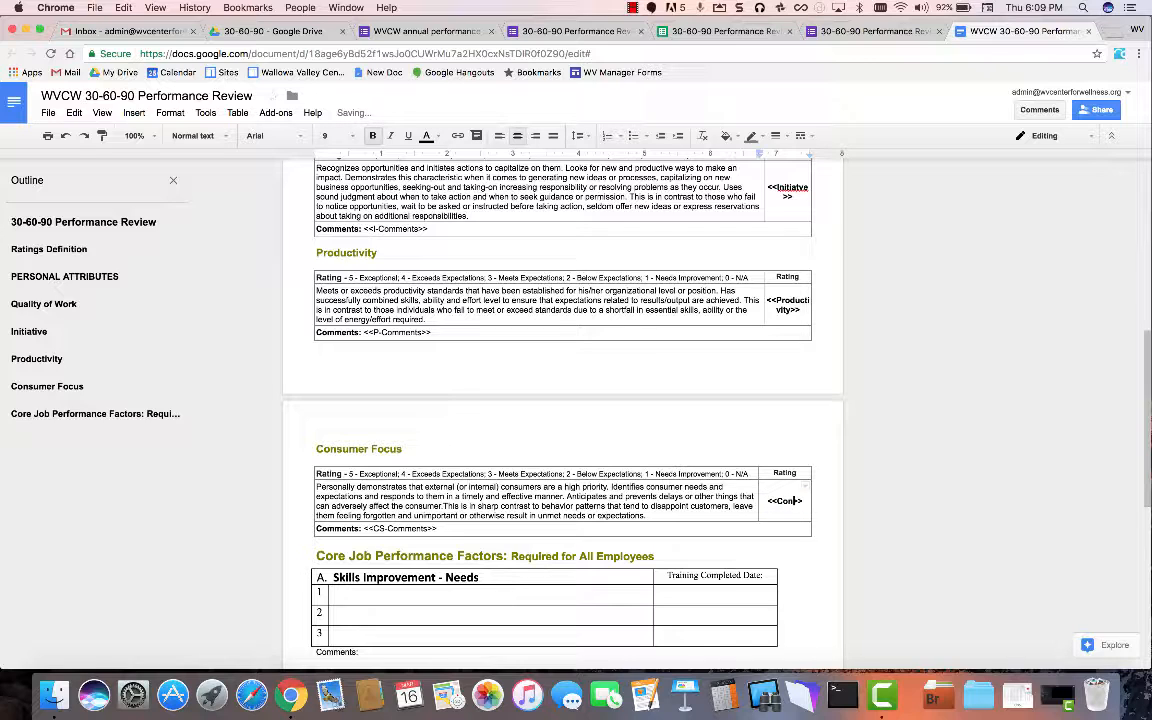
{"action": "type", "text": "Consumer Focus"}
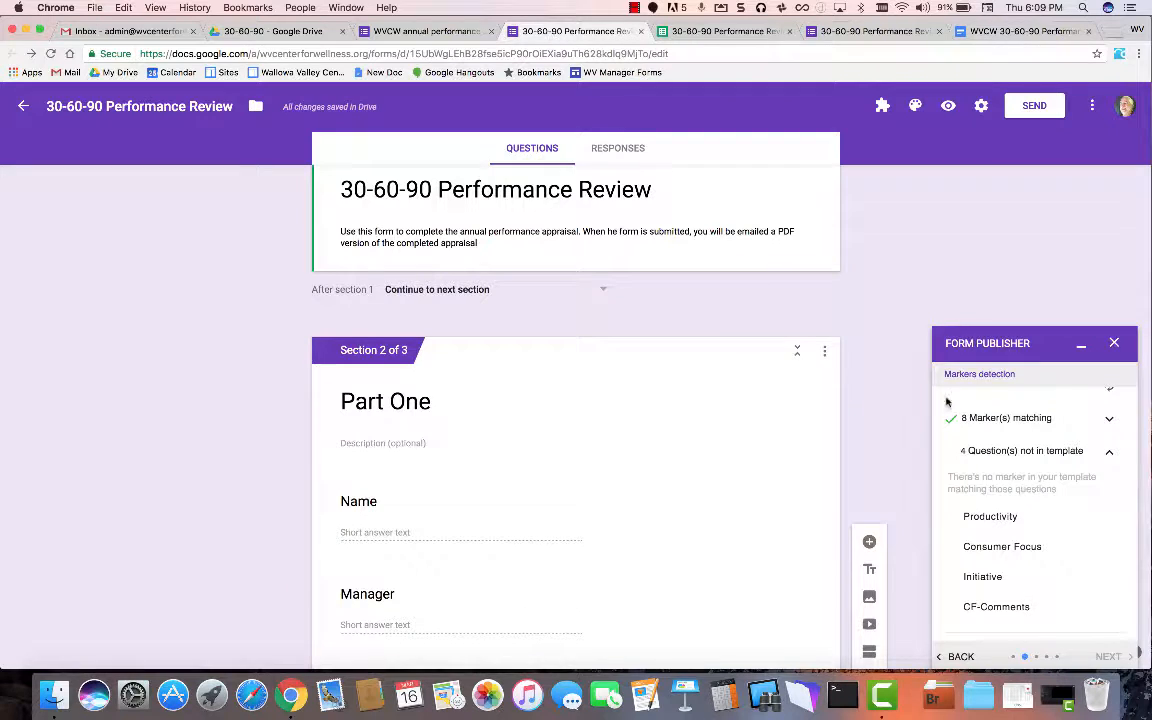
Refresh Form Publisher's markers detection and change the template's Consumer Focus comments marker to CF-Comments
{"action": "scroll", "coordinate": [1034, 514], "scroll_direction": "up", "scroll_amount": 5}
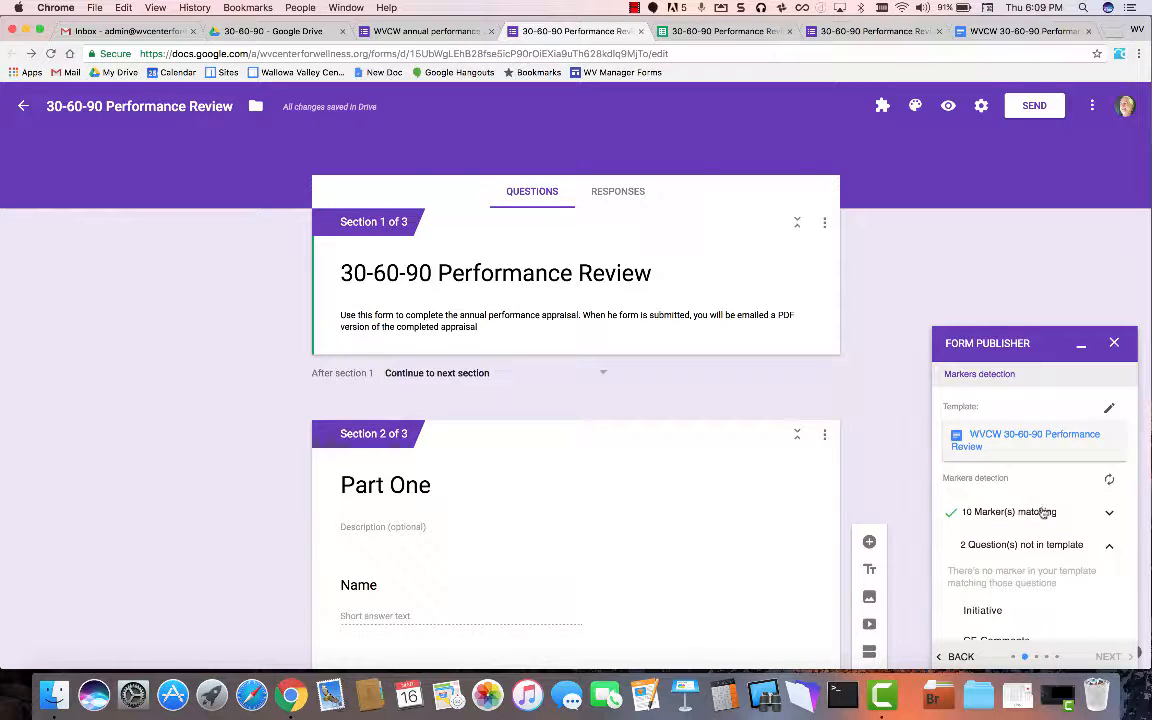
{"action": "scroll", "coordinate": [1041, 510], "scroll_direction": "down", "scroll_amount": 3}
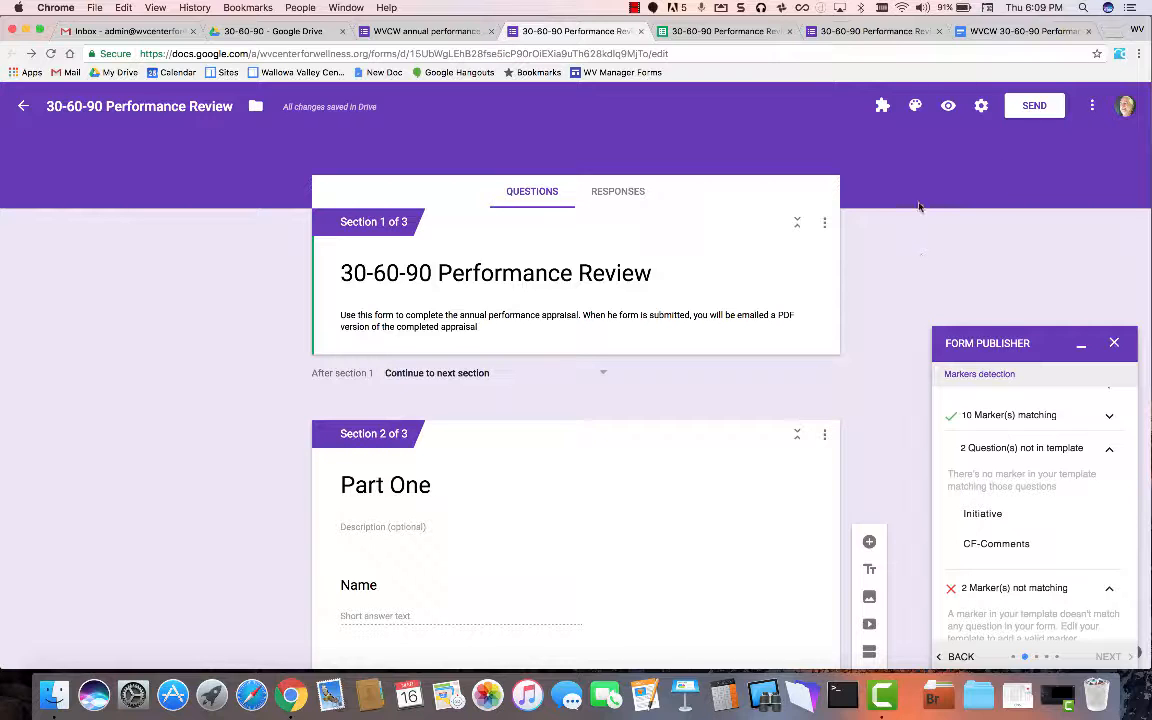
{"action": "left_click", "coordinate": [1008, 32]}
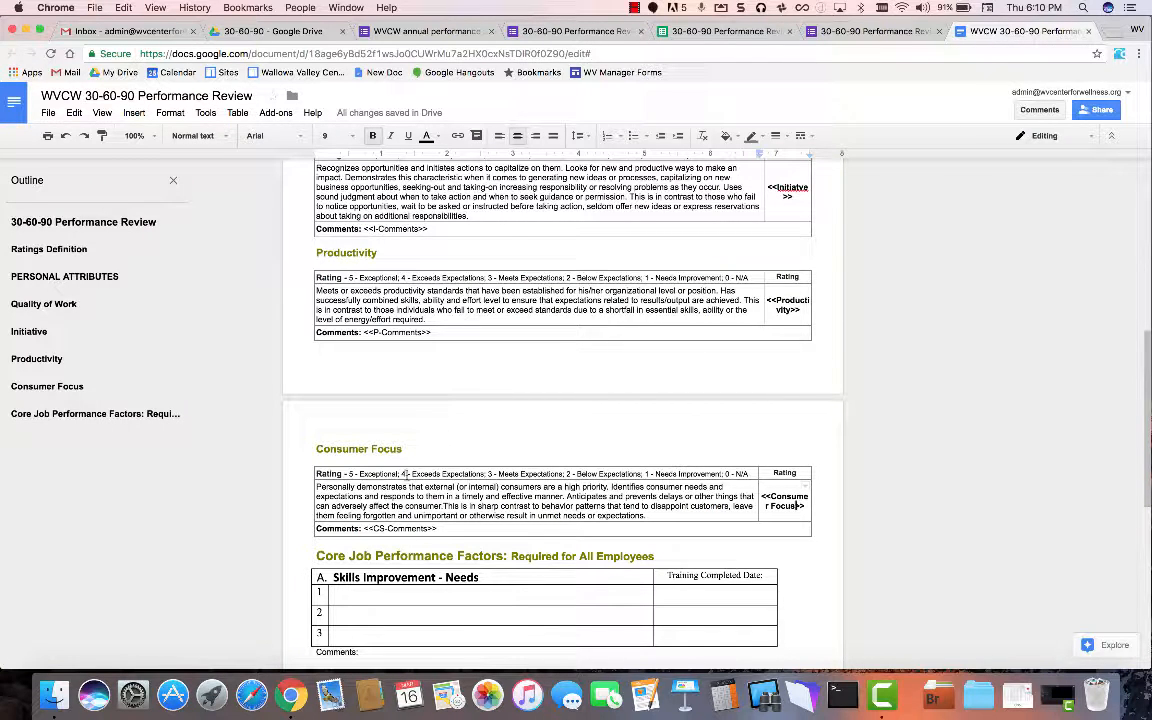
{"action": "left_click", "coordinate": [382, 530]}
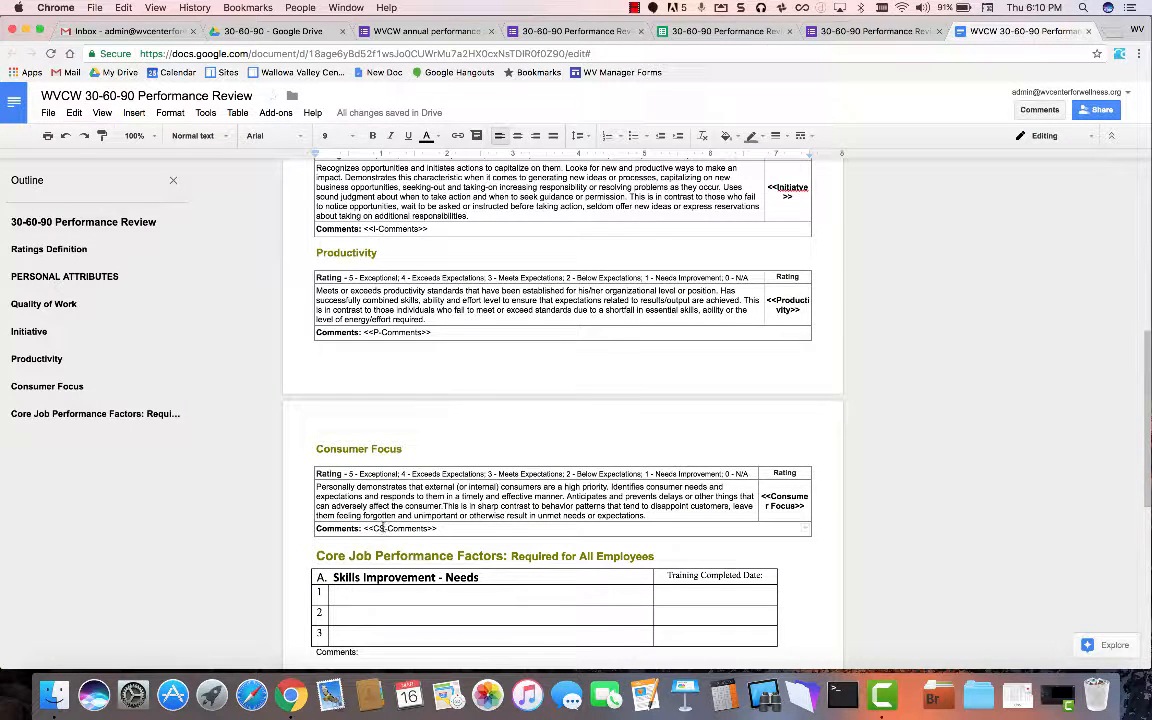
{"action": "key", "text": "BackSpace"}
{"action": "type", "text": "F"}
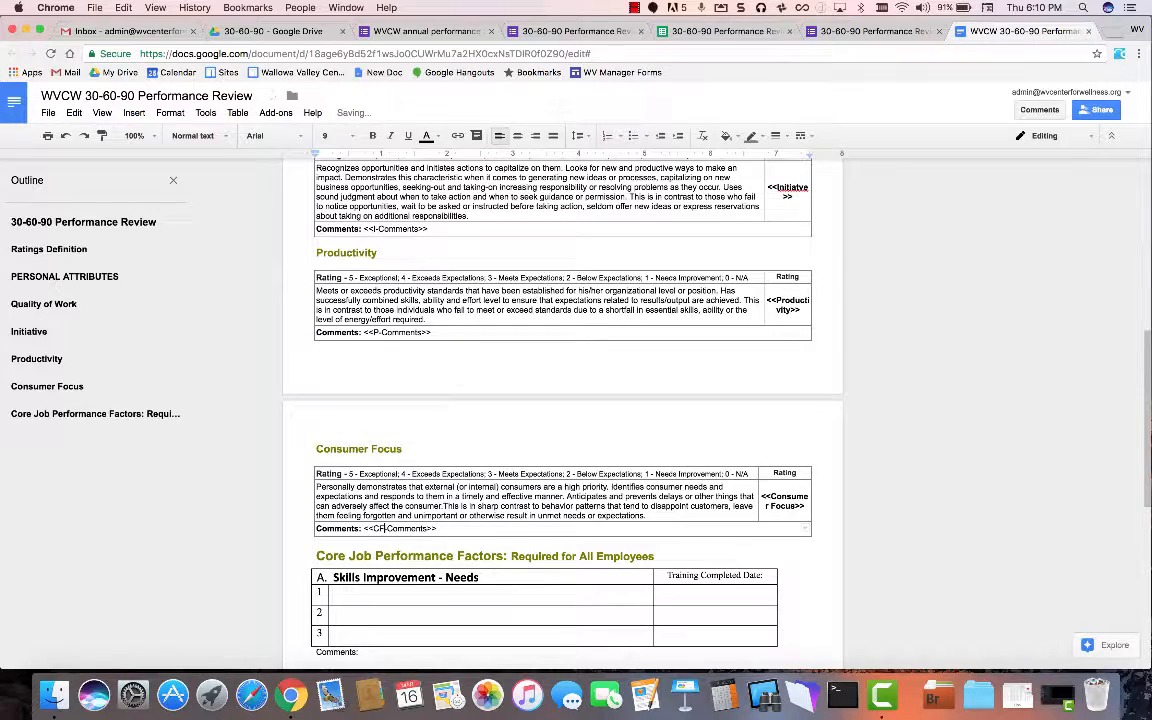
Compare the template's markers with the form's questions and Form Publisher's list of questions not in the template
{"action": "scroll", "coordinate": [481, 470], "scroll_direction": "up", "scroll_amount": 3}
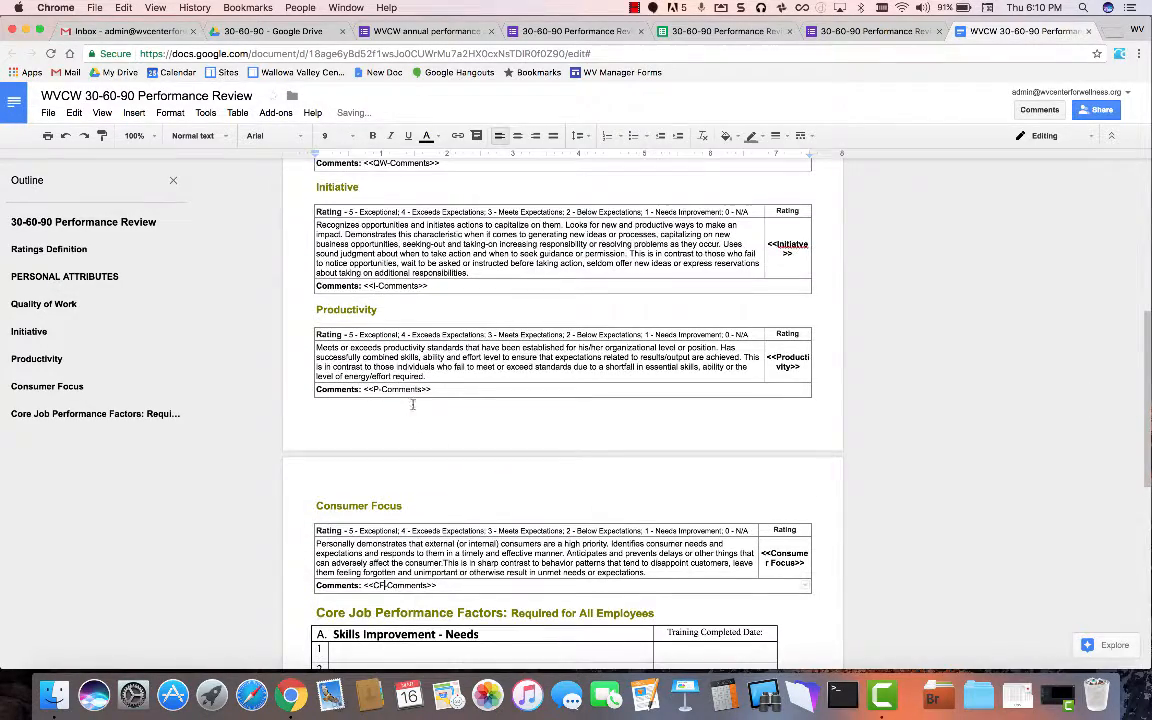
{"action": "scroll", "coordinate": [402, 340], "scroll_direction": "up", "scroll_amount": 2}
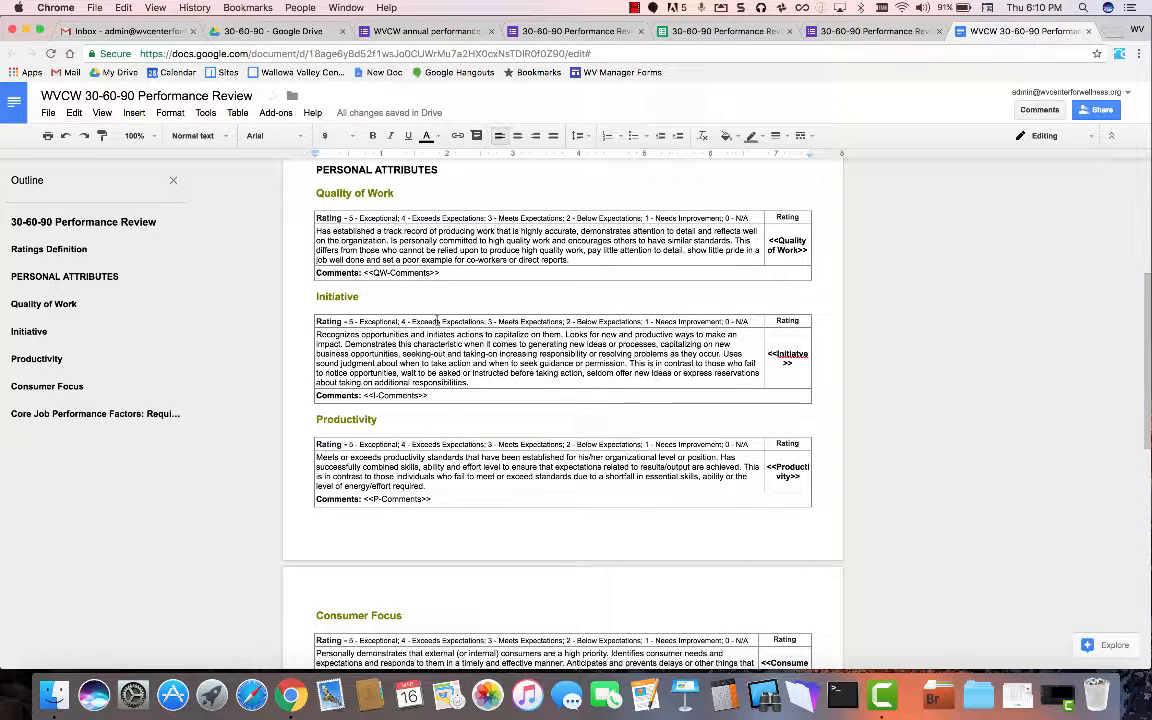
{"action": "left_click", "coordinate": [555, 31]}
{"action": "scroll", "coordinate": [576, 406], "scroll_direction": "down", "scroll_amount": 3}
{"action": "scroll", "coordinate": [576, 406], "scroll_direction": "down", "scroll_amount": 10}
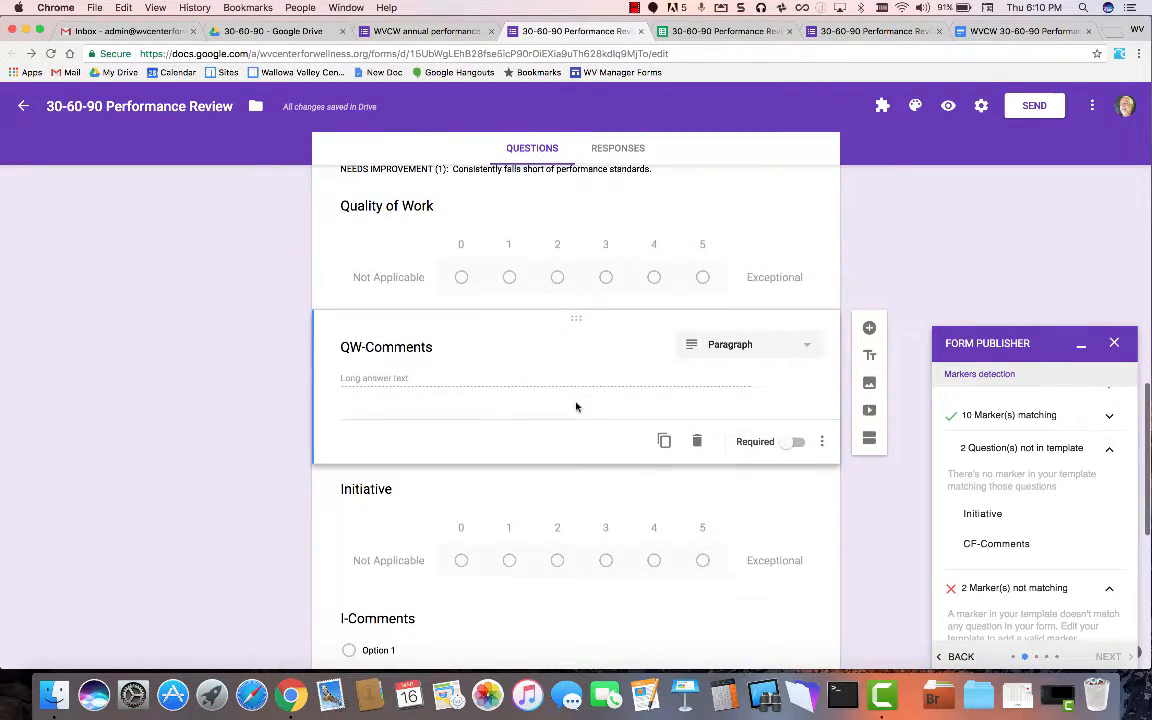
{"action": "scroll", "coordinate": [576, 406], "scroll_direction": "down", "scroll_amount": 4}
{"action": "scroll", "coordinate": [576, 406], "scroll_direction": "down", "scroll_amount": 4}
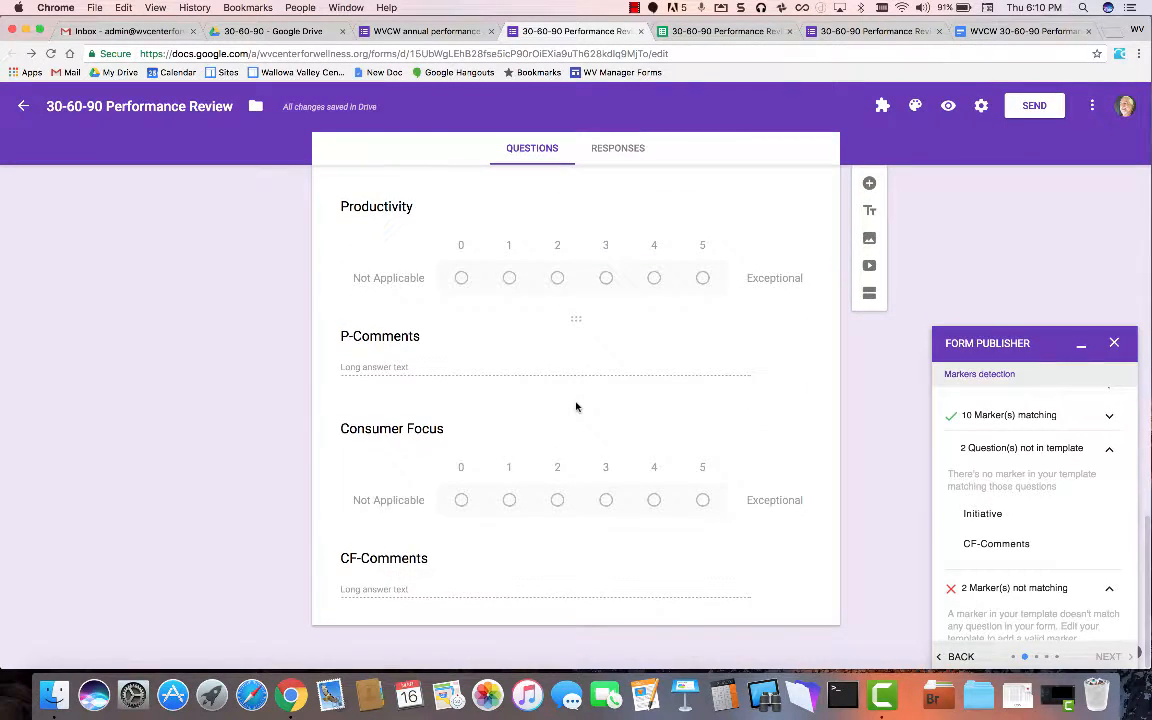
{"action": "scroll", "coordinate": [576, 406], "scroll_direction": "up", "scroll_amount": 15}
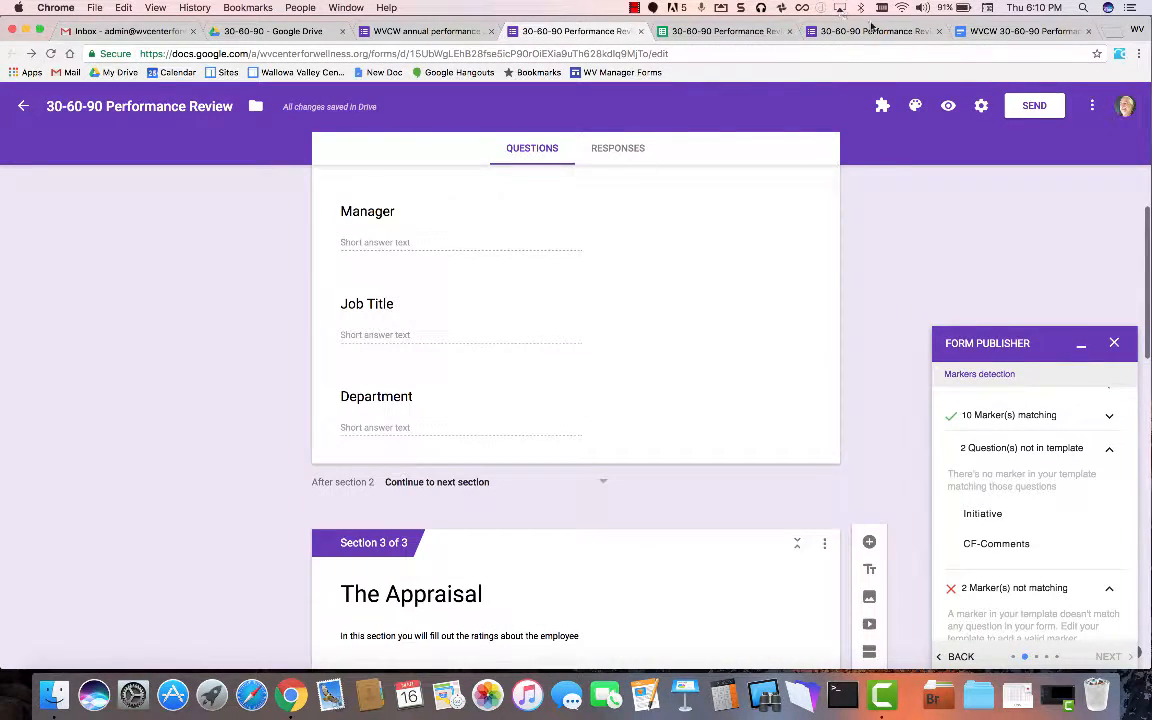
{"action": "left_click", "coordinate": [1015, 31]}
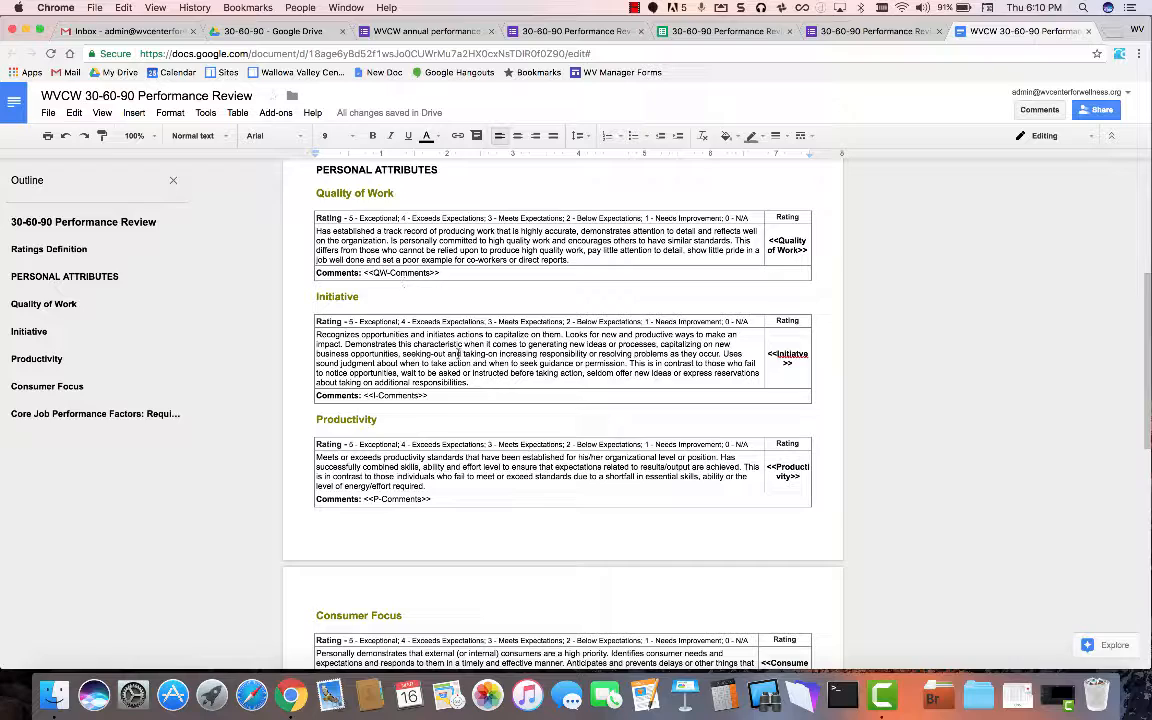
{"action": "scroll", "coordinate": [450, 470], "scroll_direction": "down", "scroll_amount": 5}
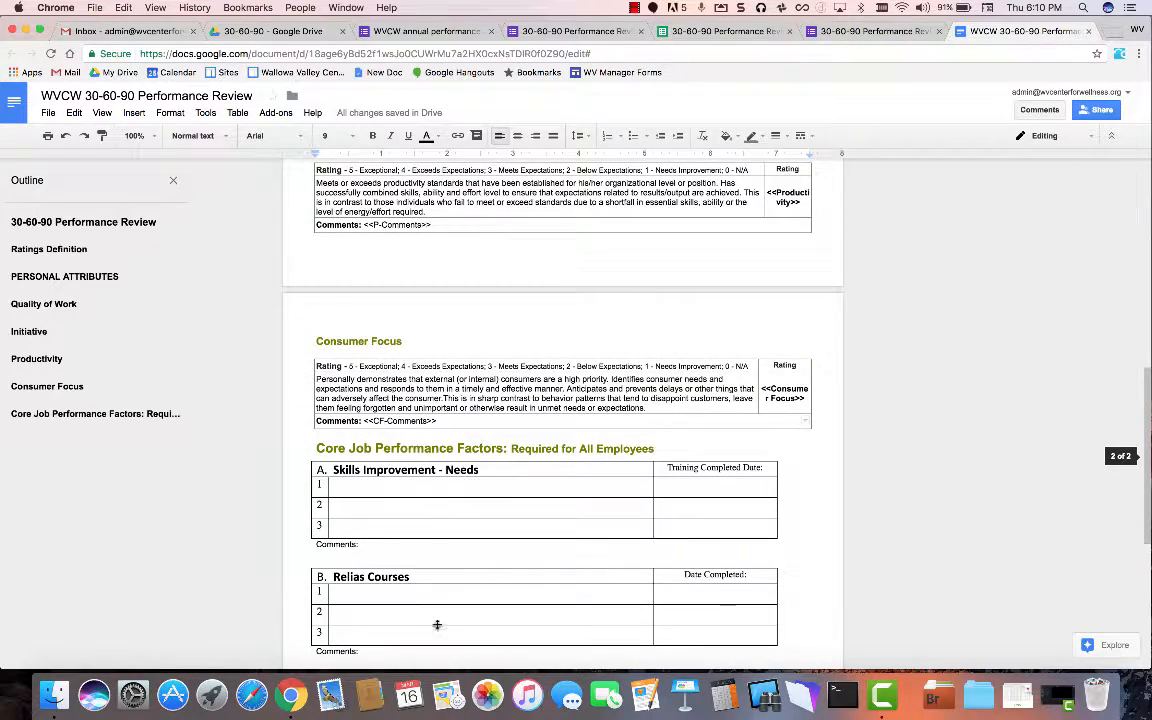
{"action": "scroll", "coordinate": [481, 452], "scroll_direction": "up", "scroll_amount": 15}
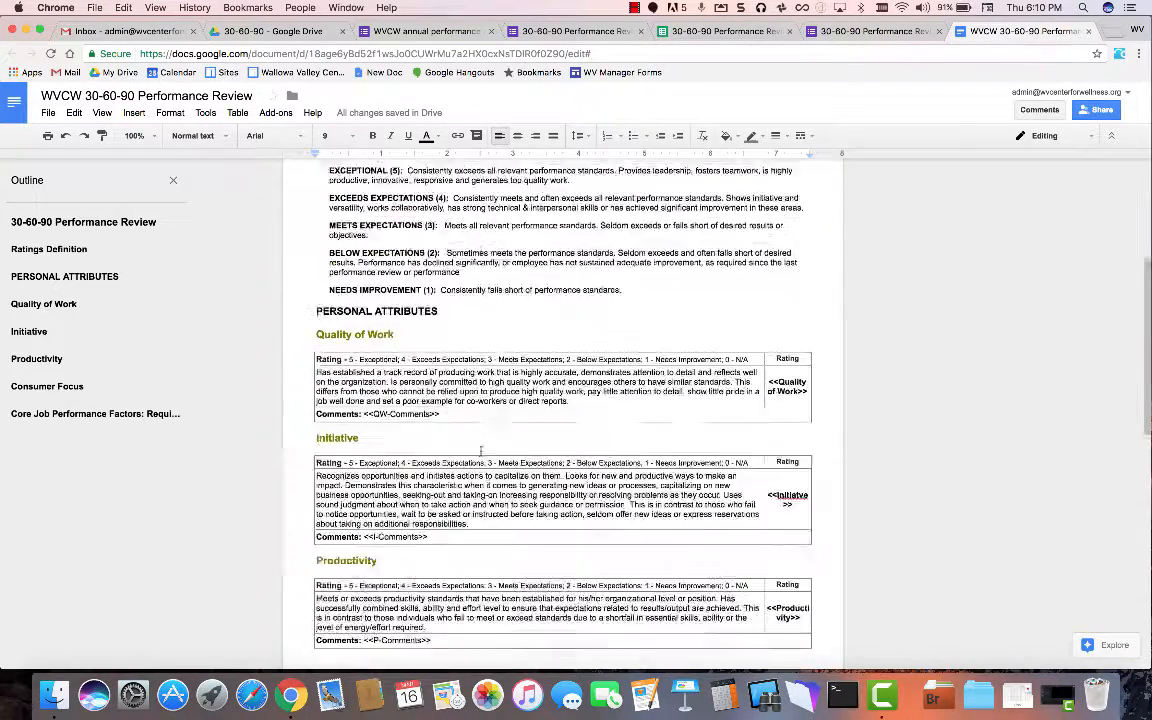
{"action": "left_click", "coordinate": [600, 38]}
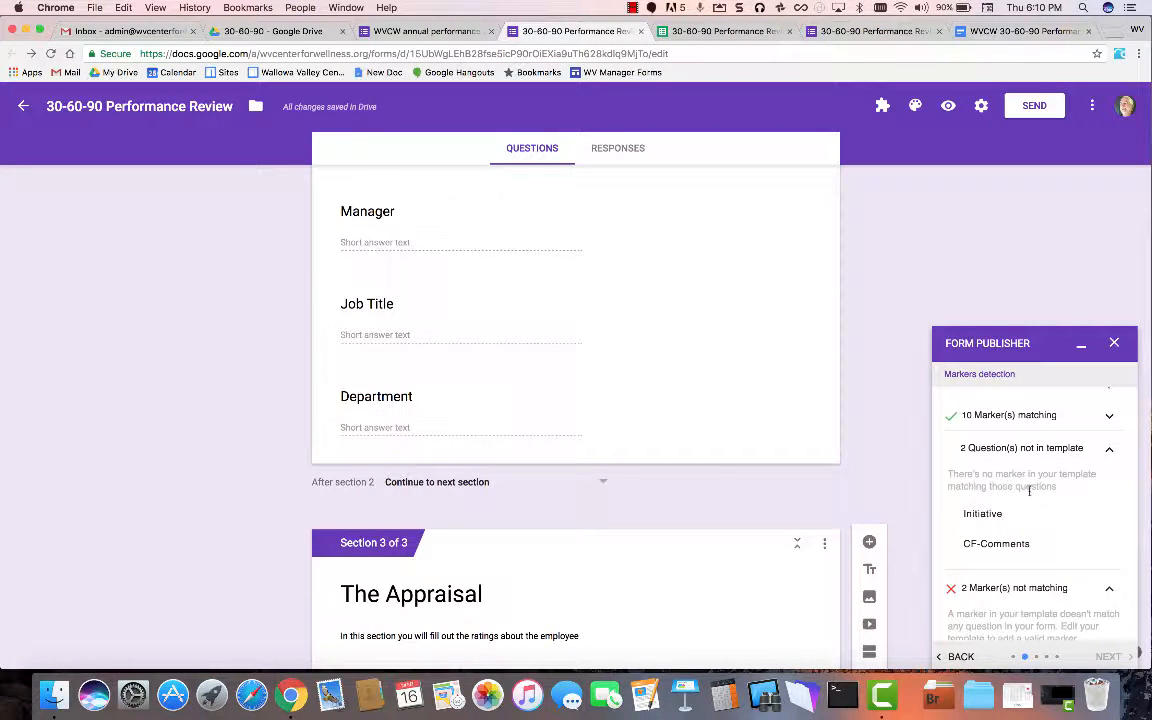
Correct the spelling of the marker in the template's Initiative rating cell to "Initiative"
{"action": "left_click", "coordinate": [1030, 33]}
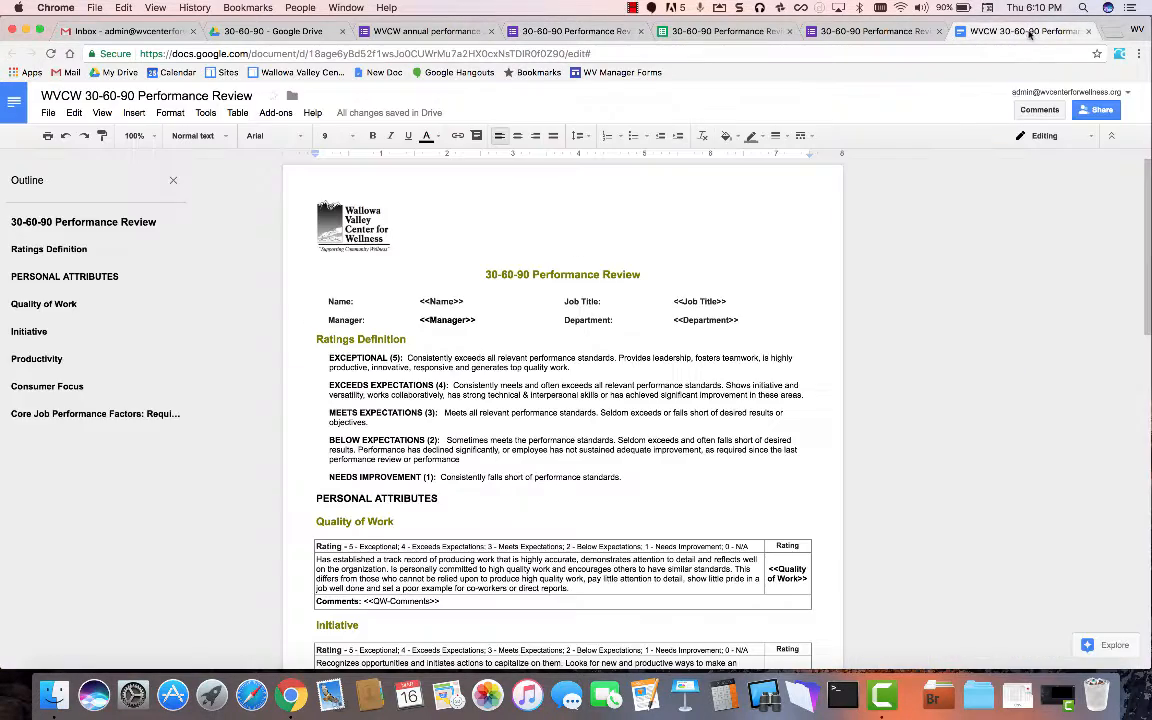
{"action": "scroll", "coordinate": [770, 410], "scroll_direction": "down", "scroll_amount": 5}
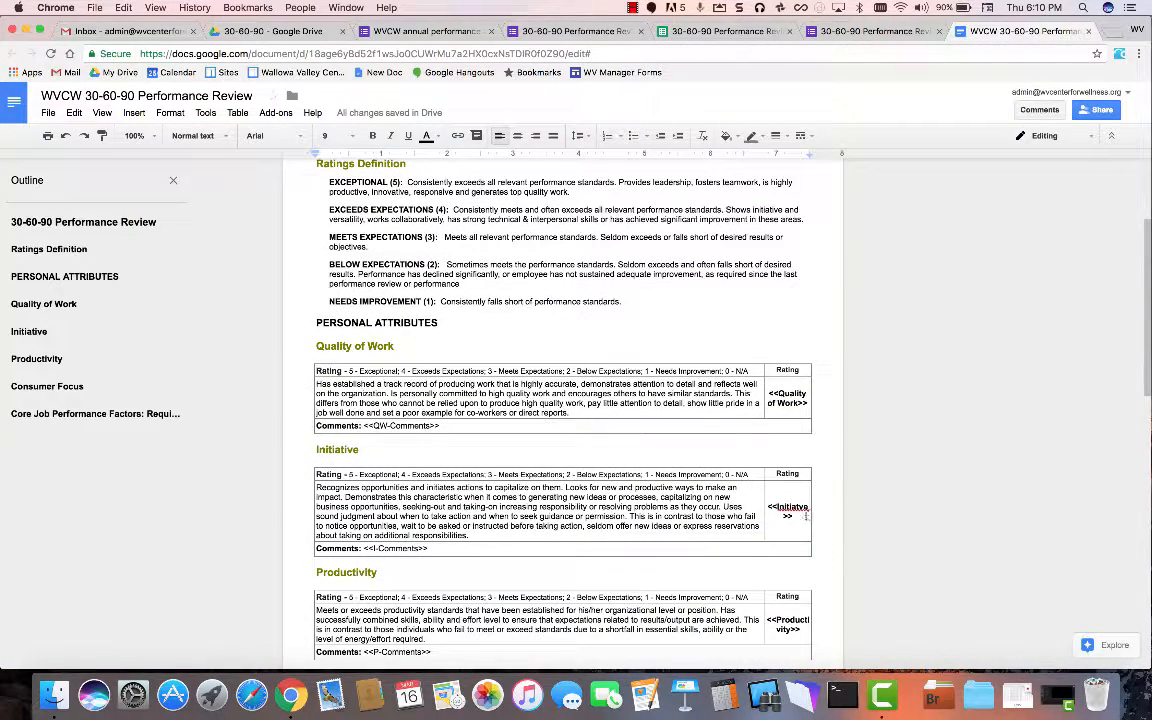
{"action": "double_click", "coordinate": [794, 507]}
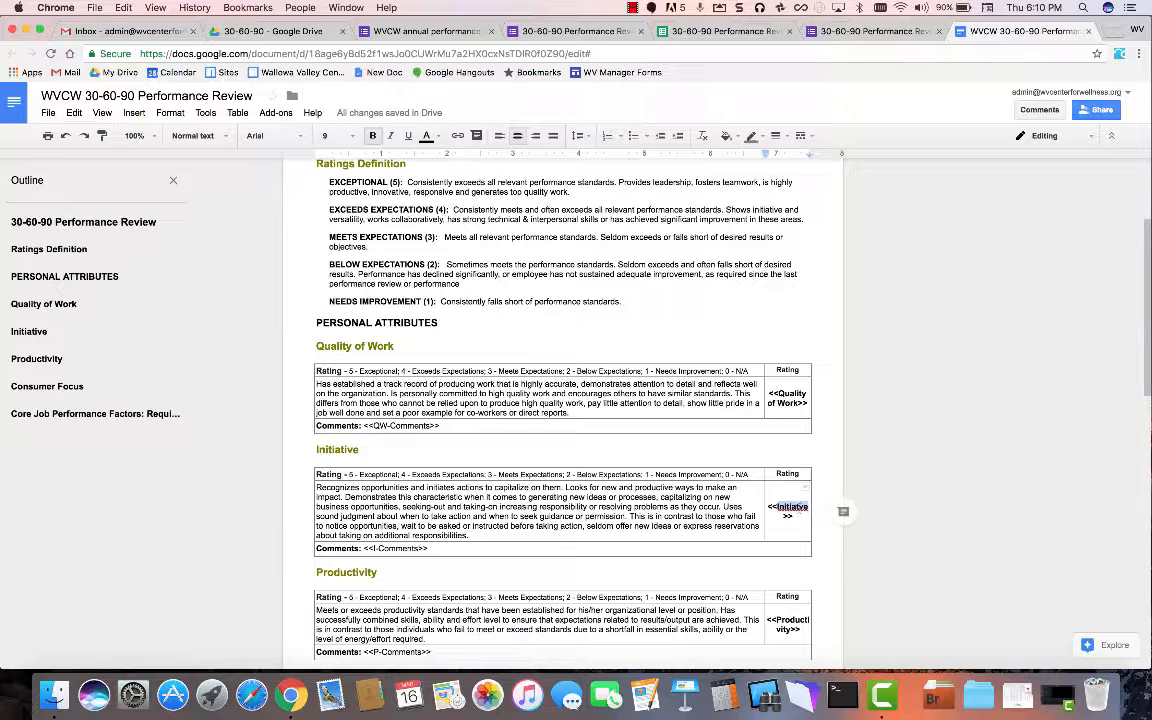
{"action": "type", "text": "Initi"}
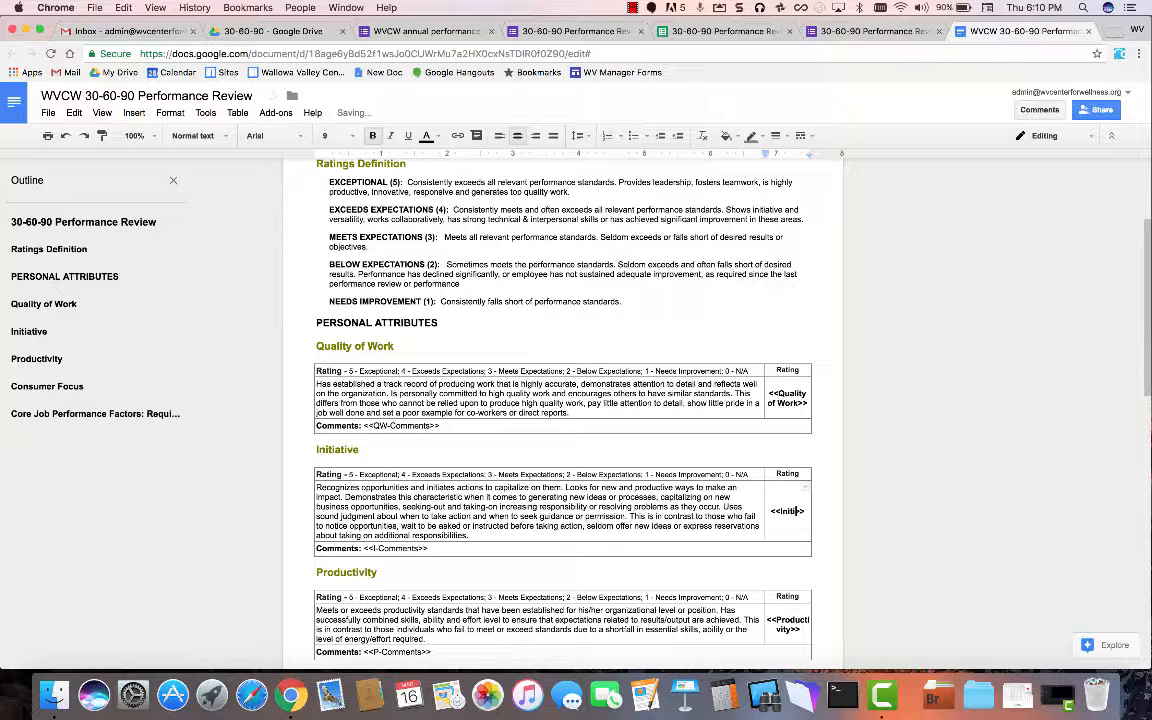
{"action": "type", "text": "ative"}
Return to the form and refresh Form Publisher's markers detection against the corrected template
{"action": "left_click", "coordinate": [575, 31]}
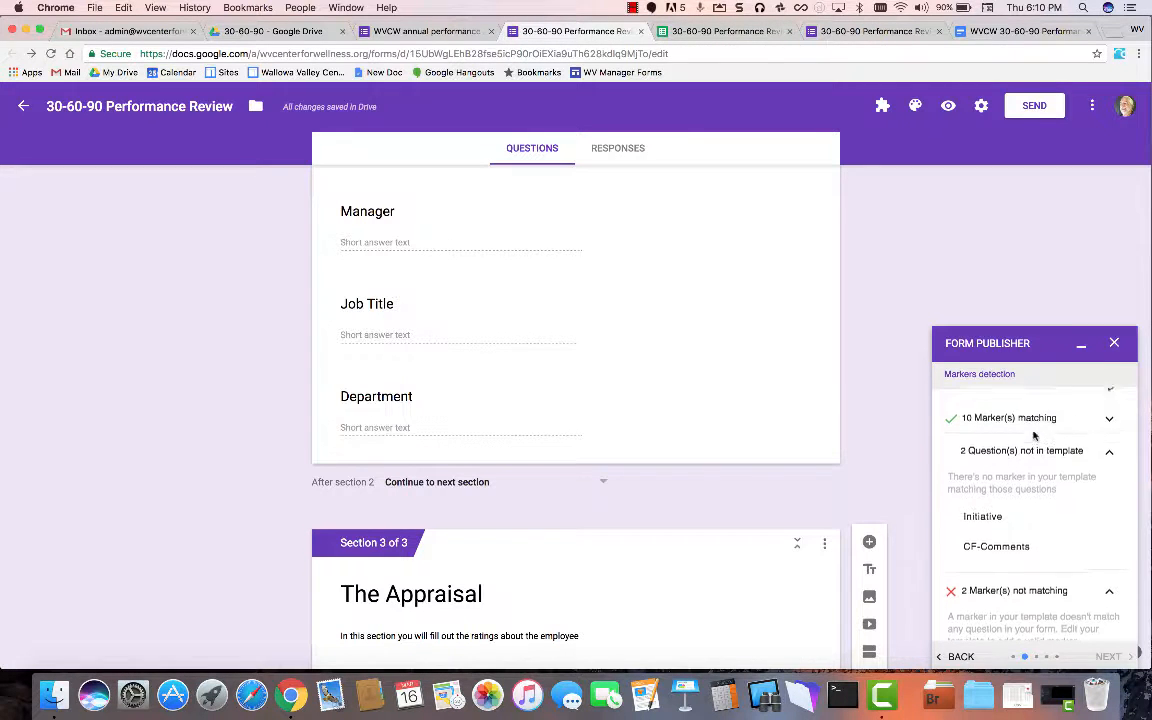
{"action": "scroll", "coordinate": [1060, 440], "scroll_direction": "up", "scroll_amount": 3}
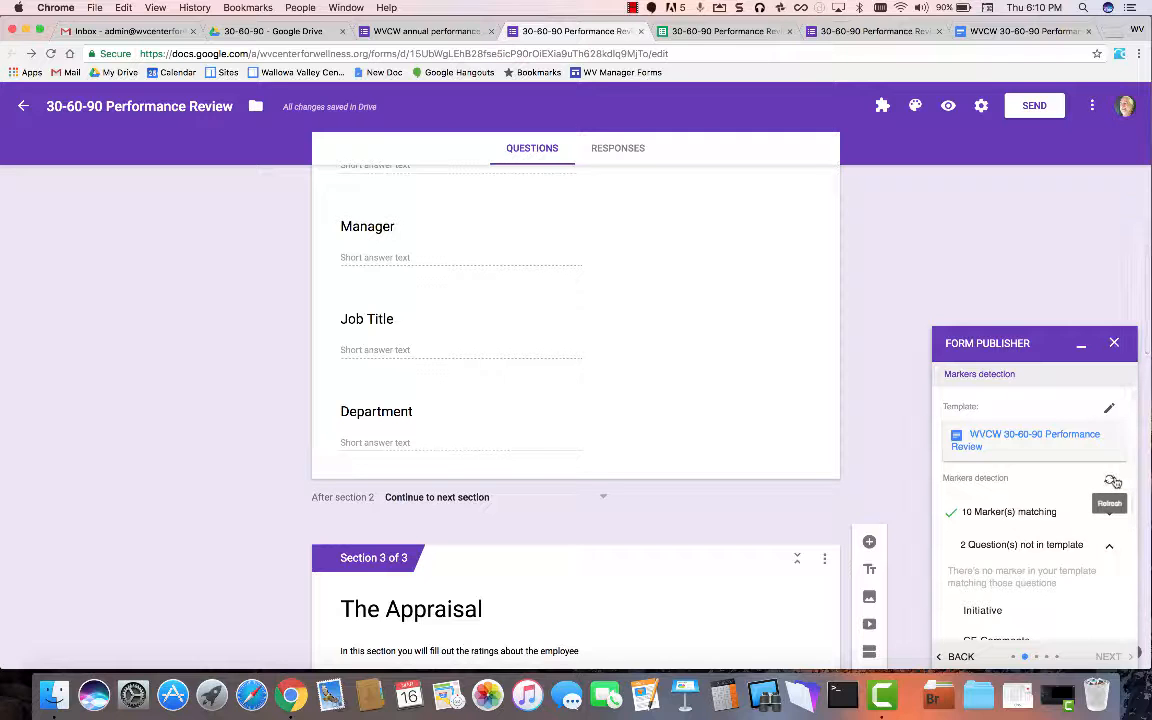
{"action": "left_click", "coordinate": [1113, 481]}
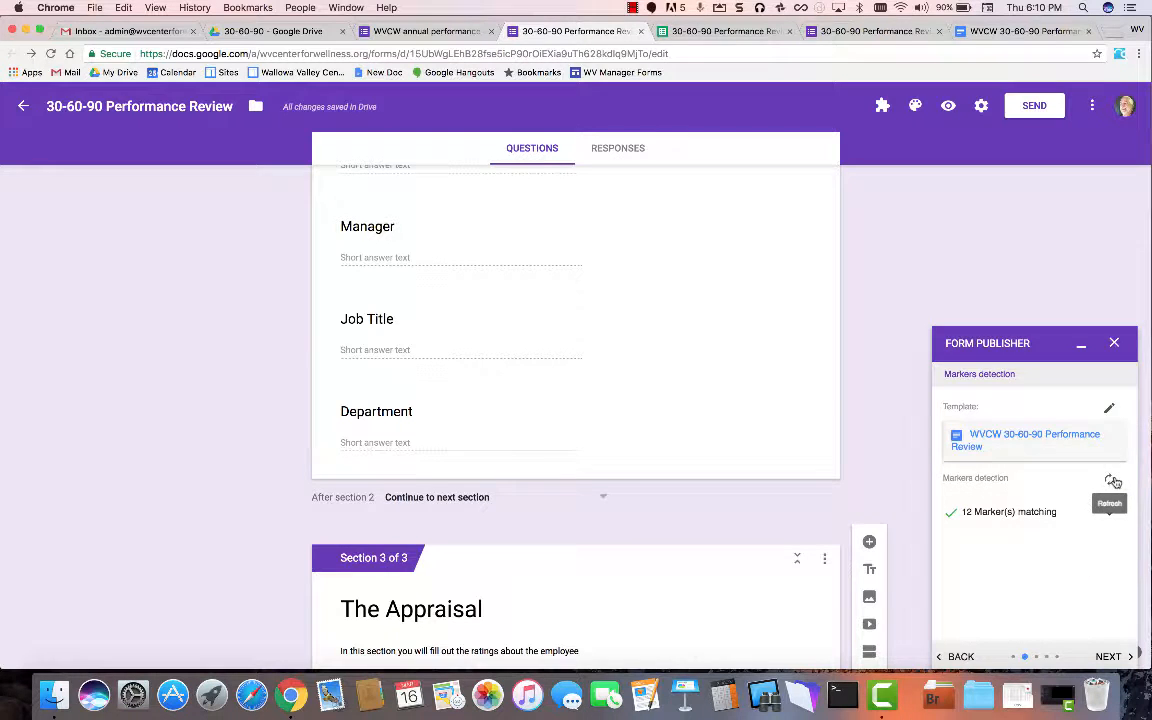
{"action": "scroll", "coordinate": [1059, 527], "scroll_direction": "down", "scroll_amount": 3}
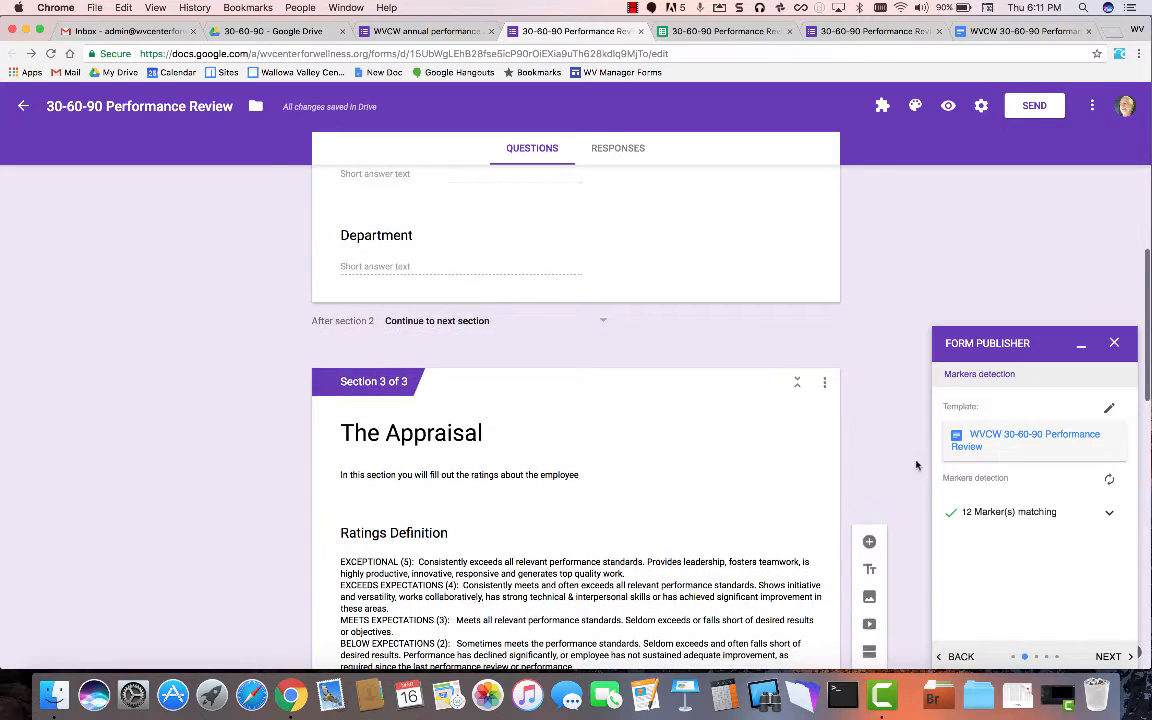
Set the existing Drive folder "Collected 30-60-90" as Form Publisher's destination for the generated documents
{"action": "left_click", "coordinate": [1043, 31]}
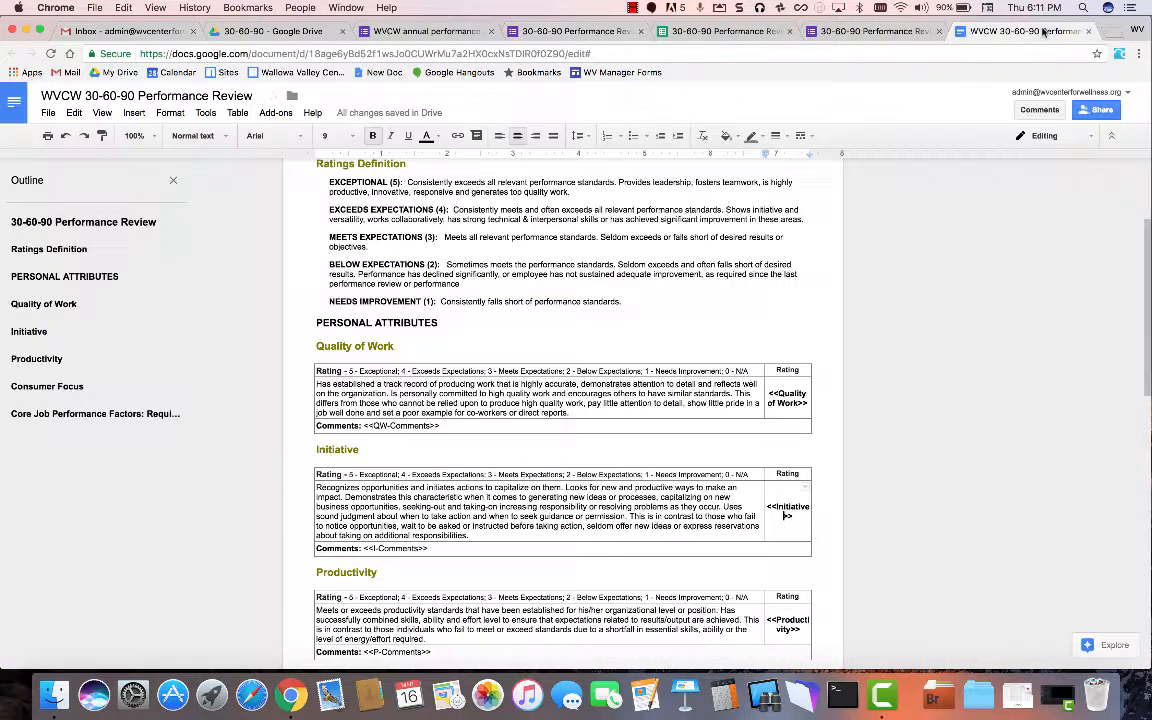
{"action": "left_click", "coordinate": [555, 31]}
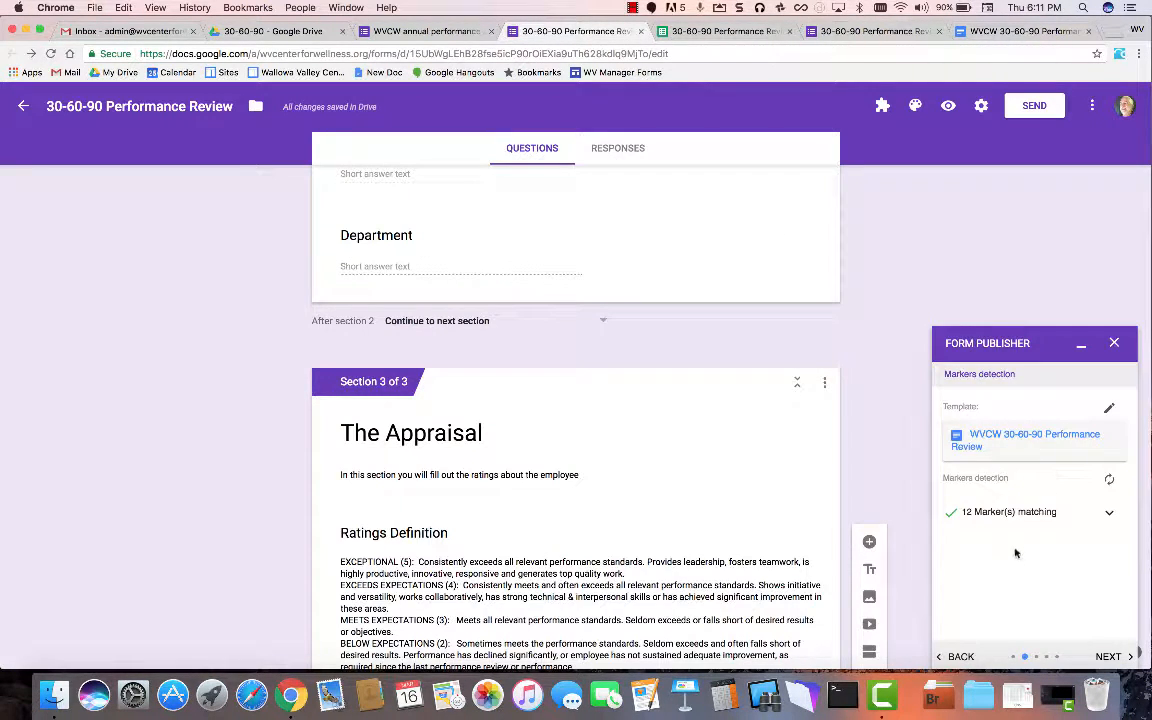
{"action": "scroll", "coordinate": [656, 465], "scroll_direction": "down", "scroll_amount": 5}
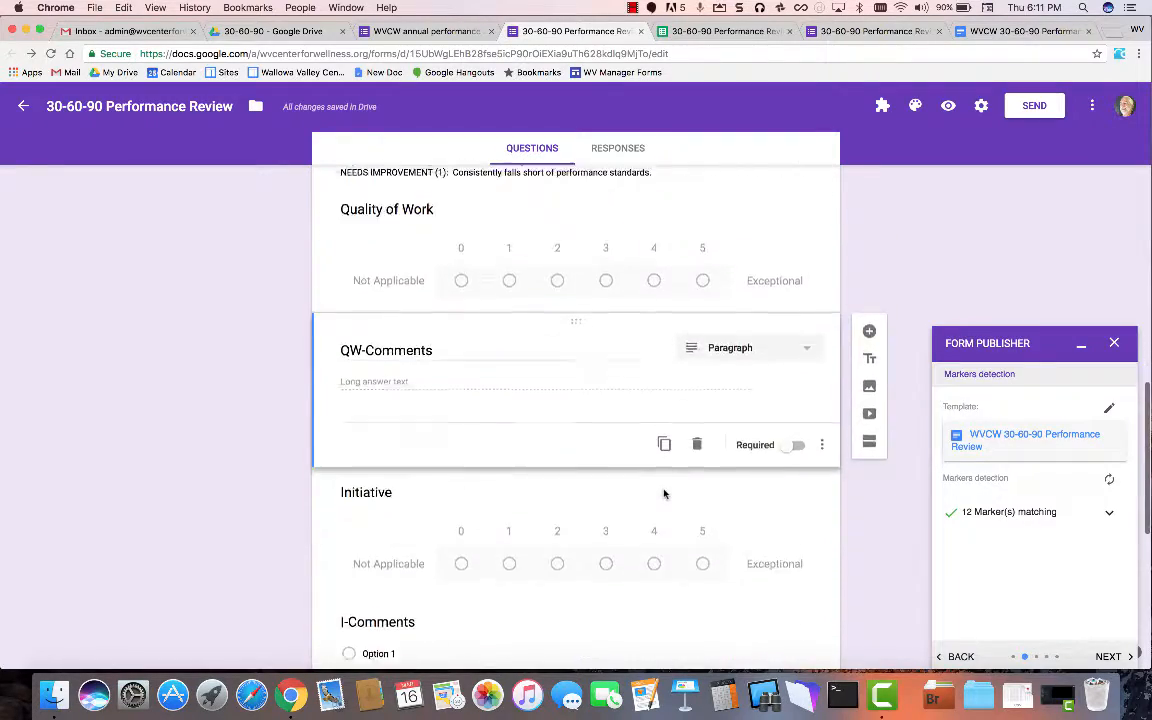
{"action": "scroll", "coordinate": [663, 491], "scroll_direction": "up", "scroll_amount": 15}
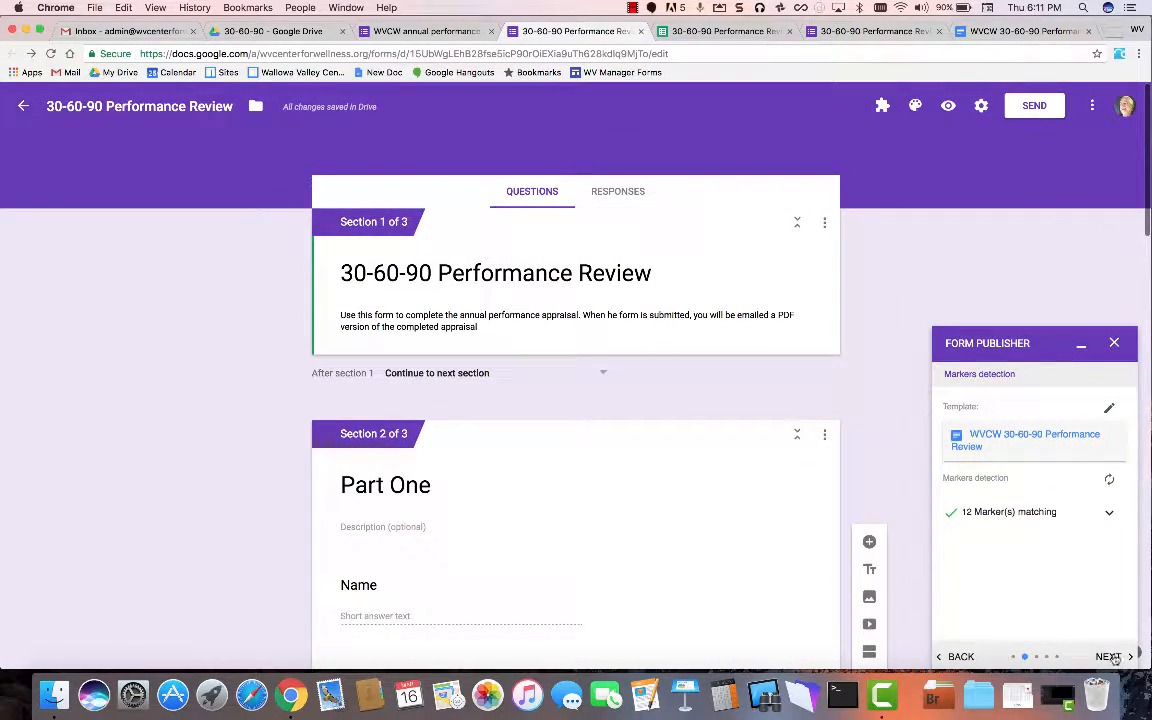
{"action": "left_click", "coordinate": [1115, 658]}
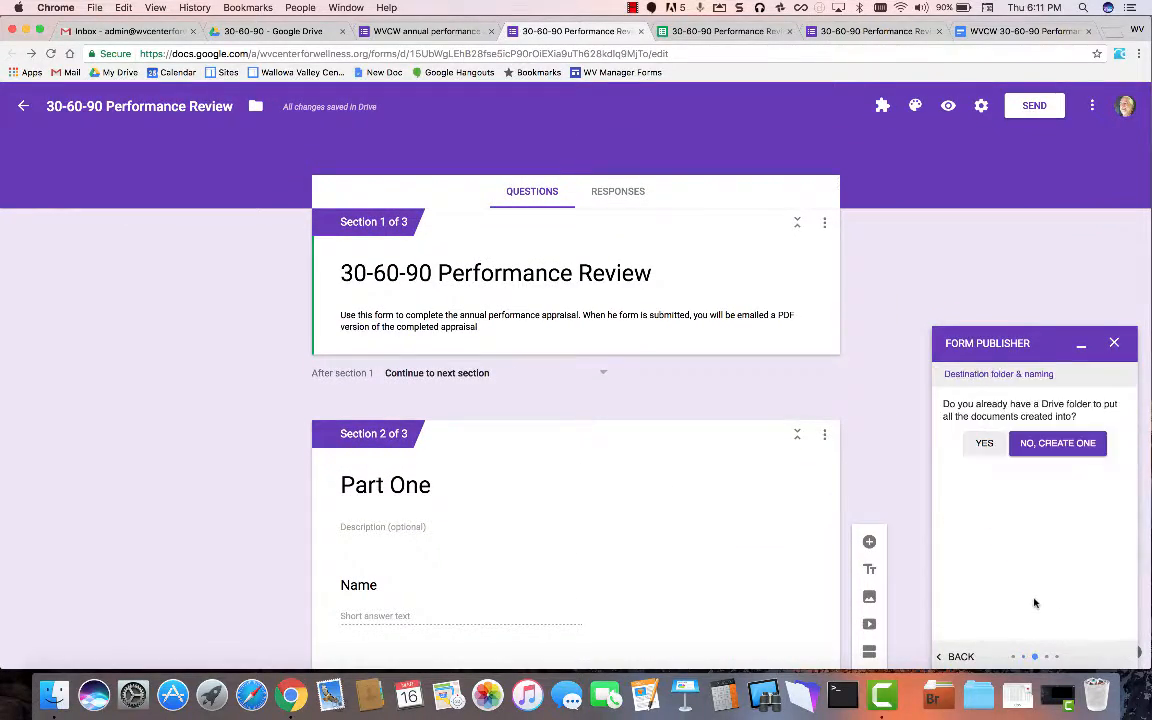
{"action": "left_click", "coordinate": [988, 443]}
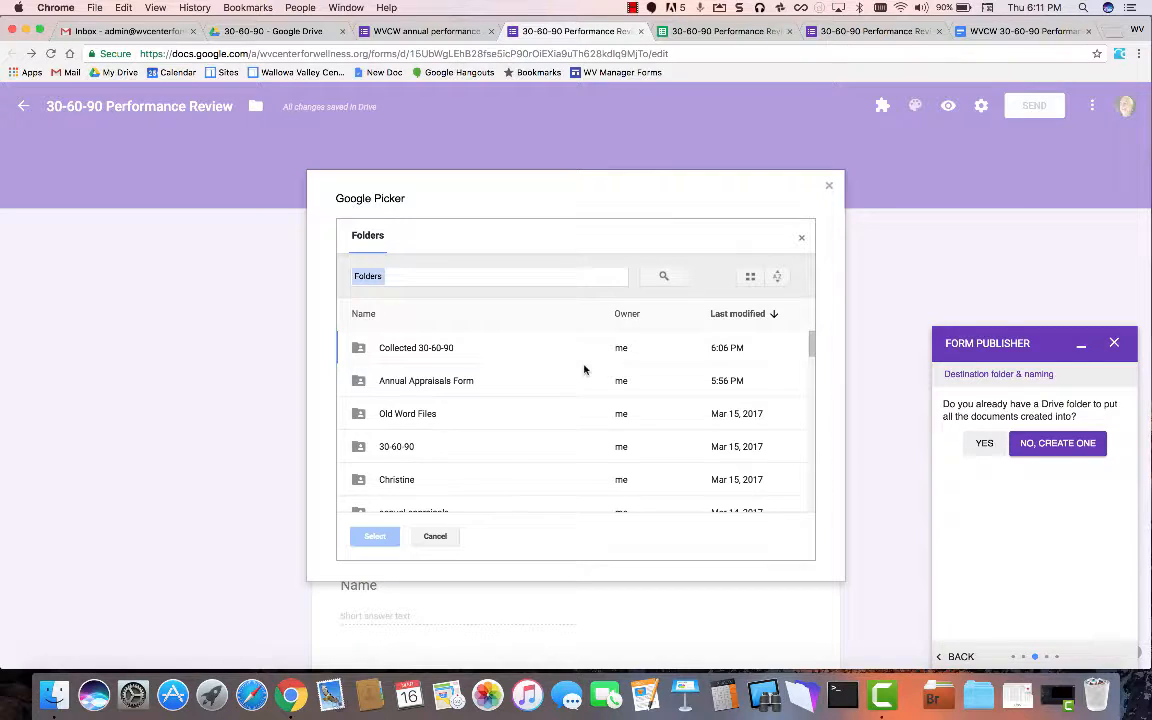
{"action": "left_click", "coordinate": [400, 348]}
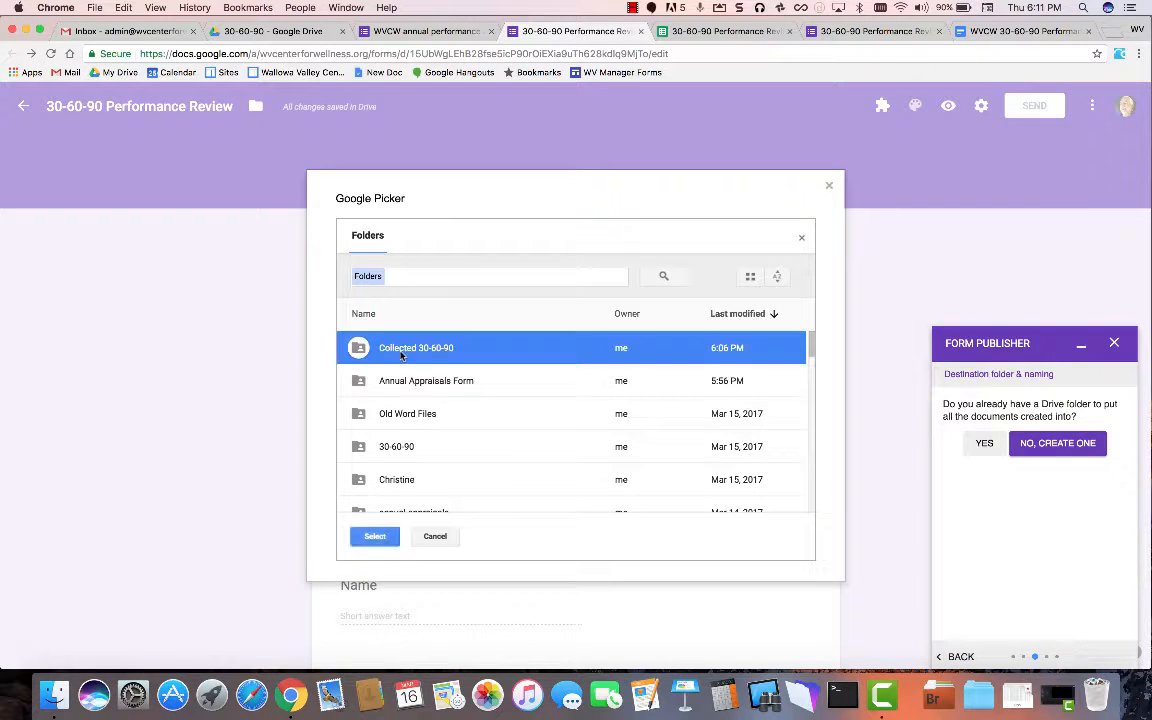
{"action": "left_click", "coordinate": [374, 537]}
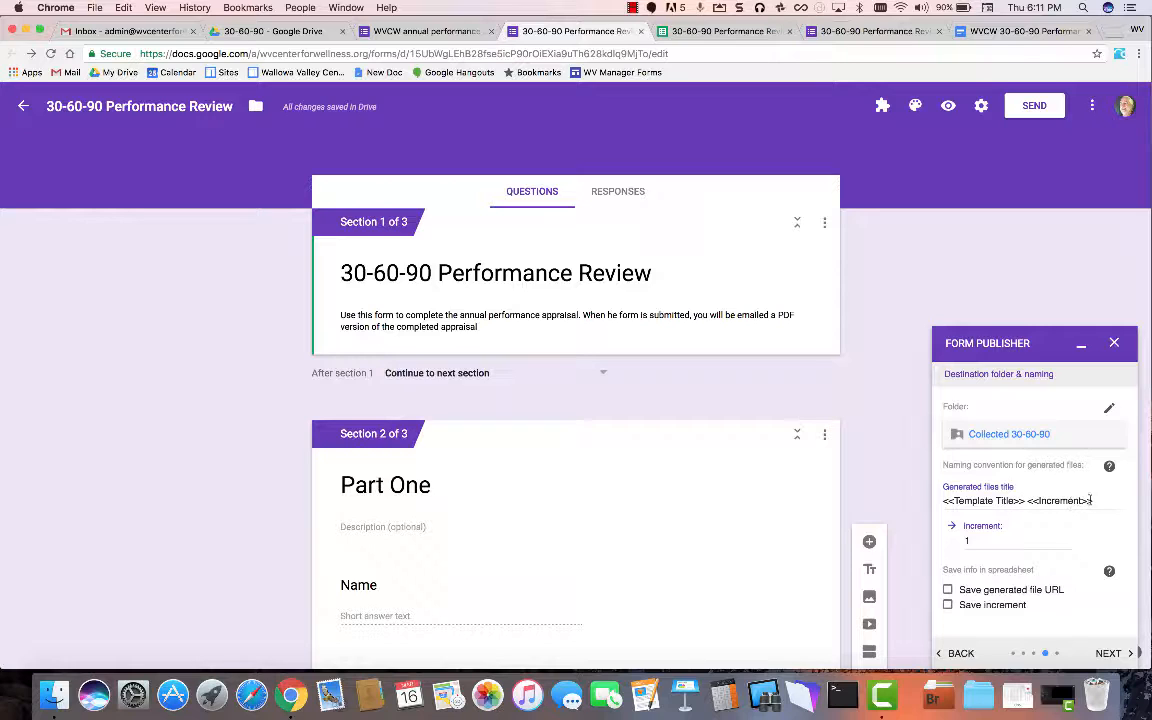
Change Form Publisher's generated files title to "<<Name>> <<Template Title>>", removing the increment marker
{"action": "left_click_drag", "start_coordinate": [1093, 498], "coordinate": [1028, 504]}
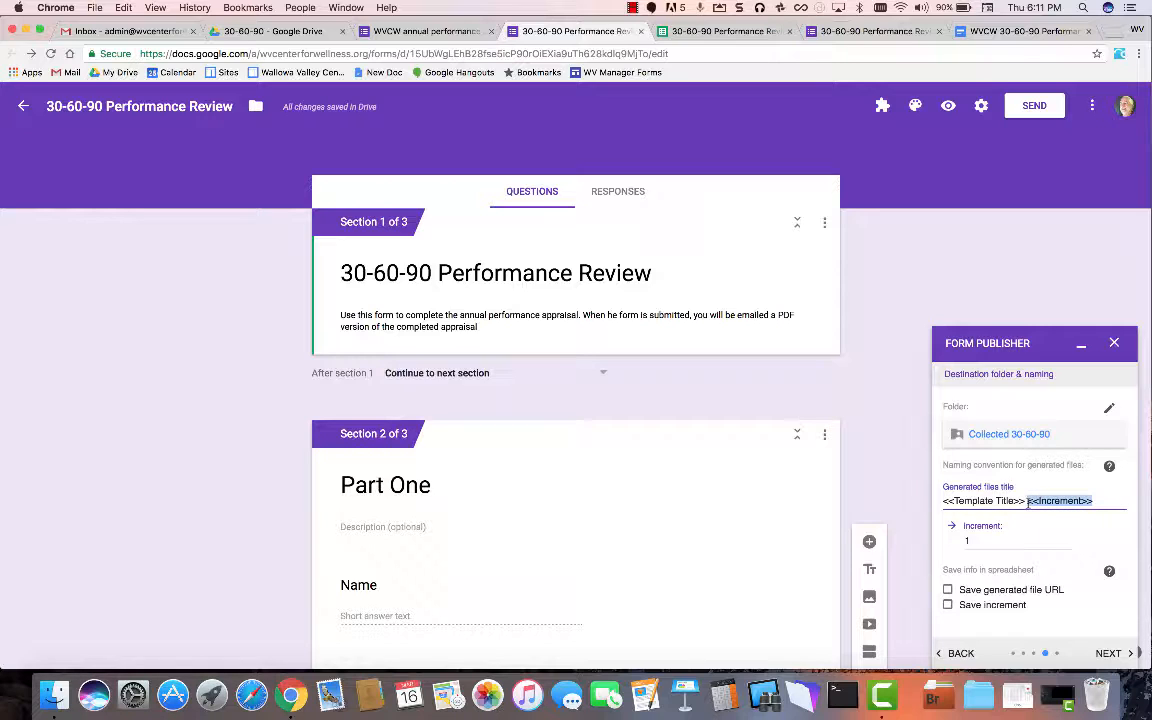
{"action": "key", "text": "BackSpace"}
{"action": "left_click", "coordinate": [943, 500]}
{"action": "type", "text": "<<Name"}
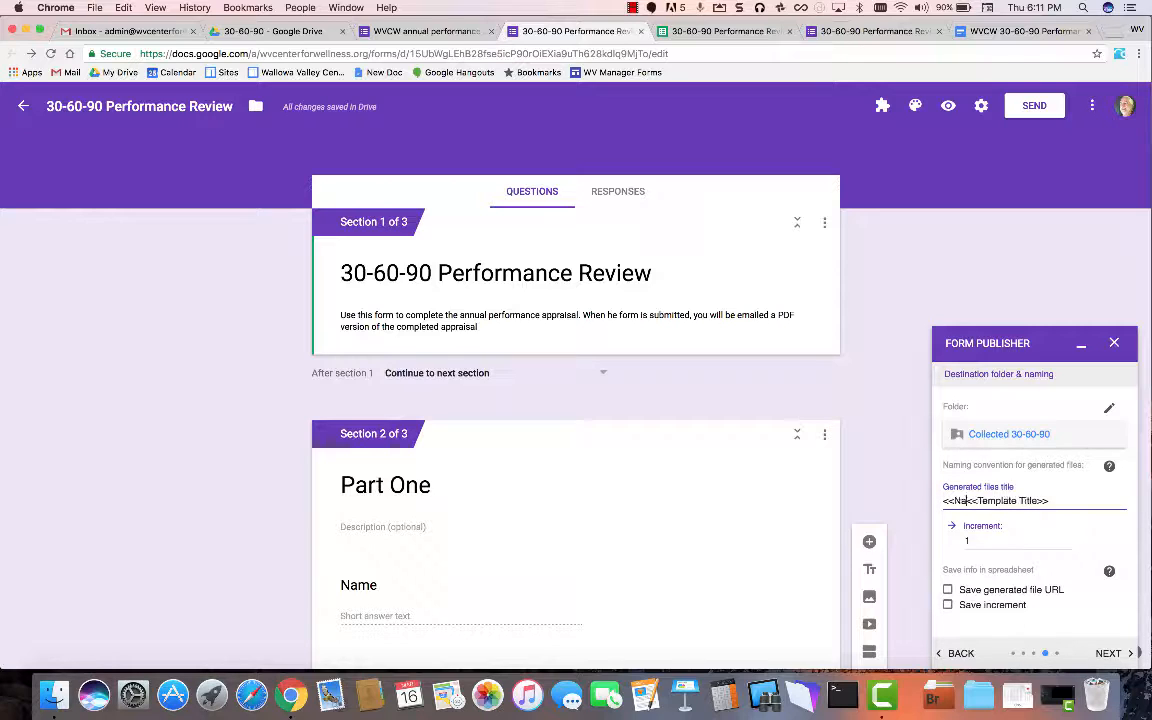
{"action": "type", "text": ">>"}
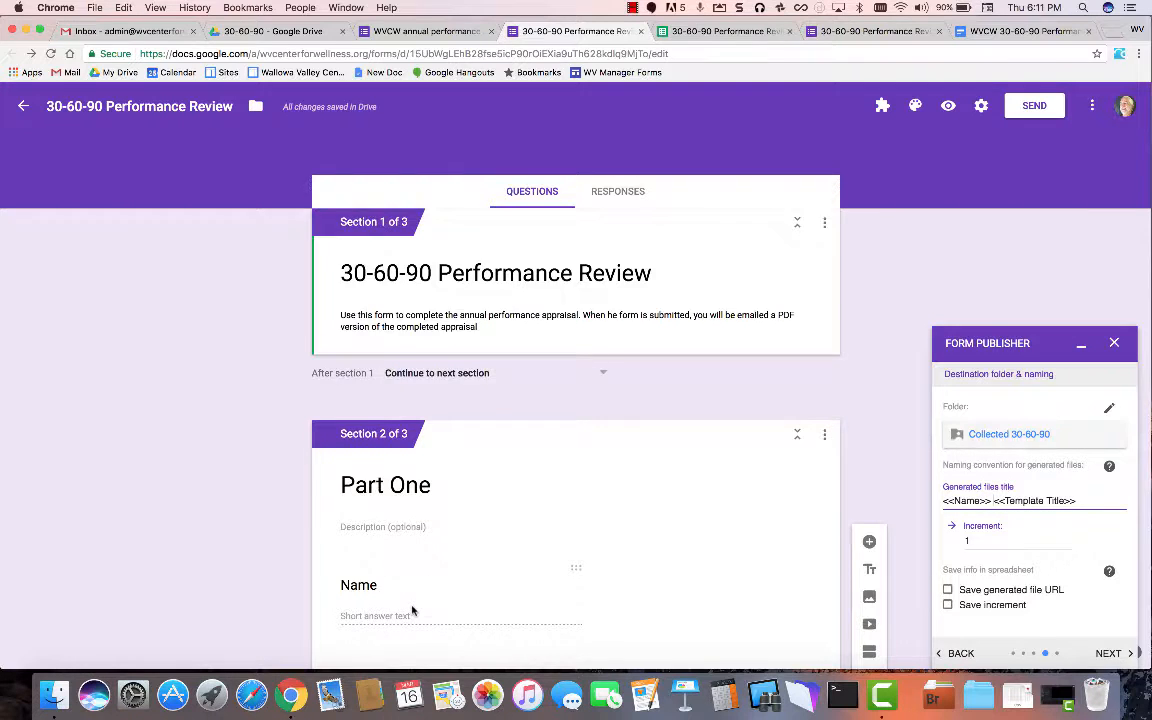
Review the form's questions and template, and enable saving the generated file URL in the response spreadsheet
{"action": "scroll", "coordinate": [411, 596], "scroll_direction": "down", "scroll_amount": 3}
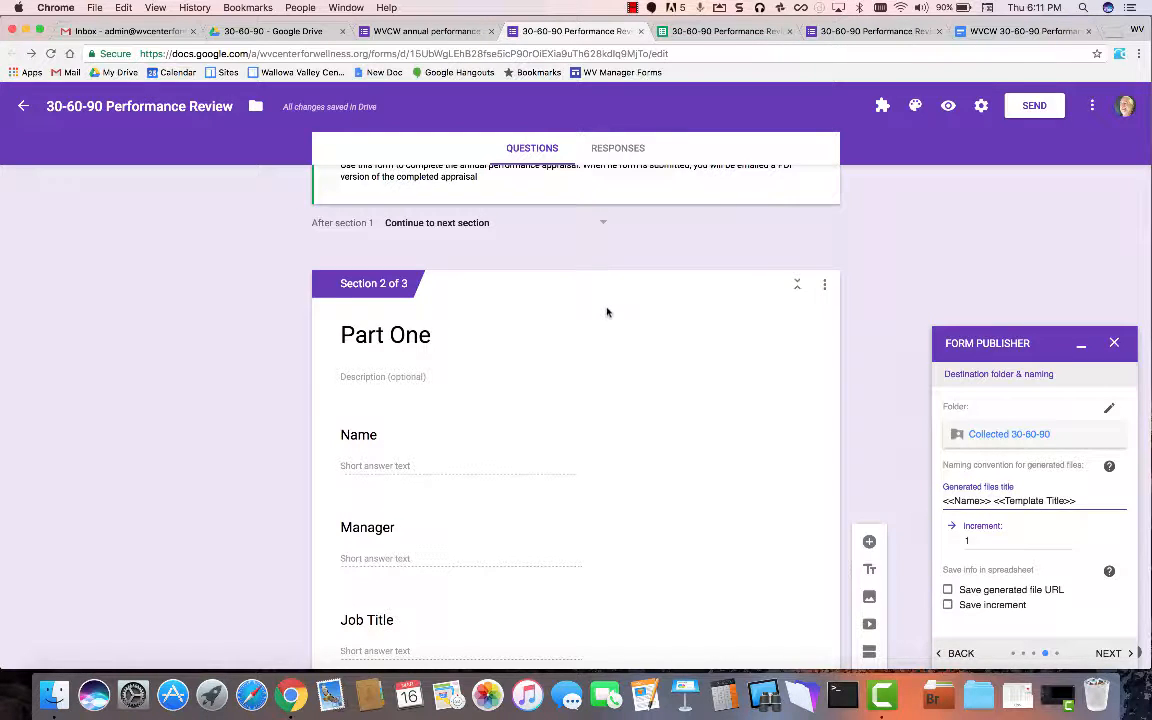
{"action": "left_click", "coordinate": [1005, 33]}
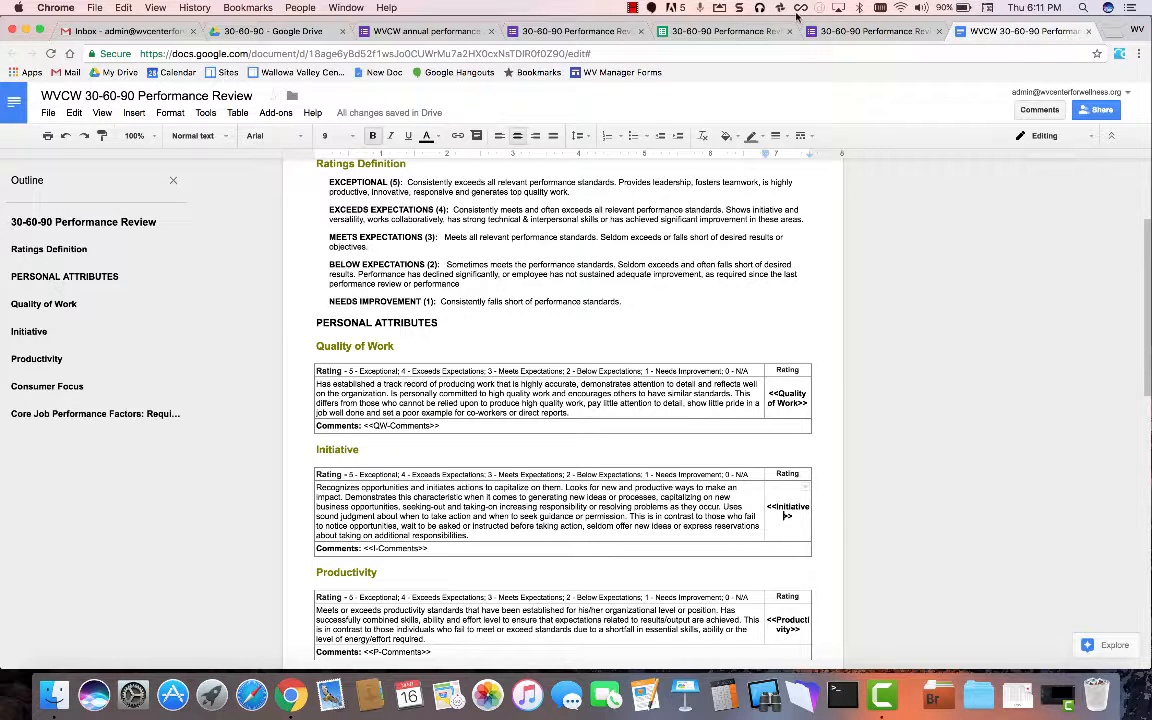
{"action": "left_click", "coordinate": [601, 33]}
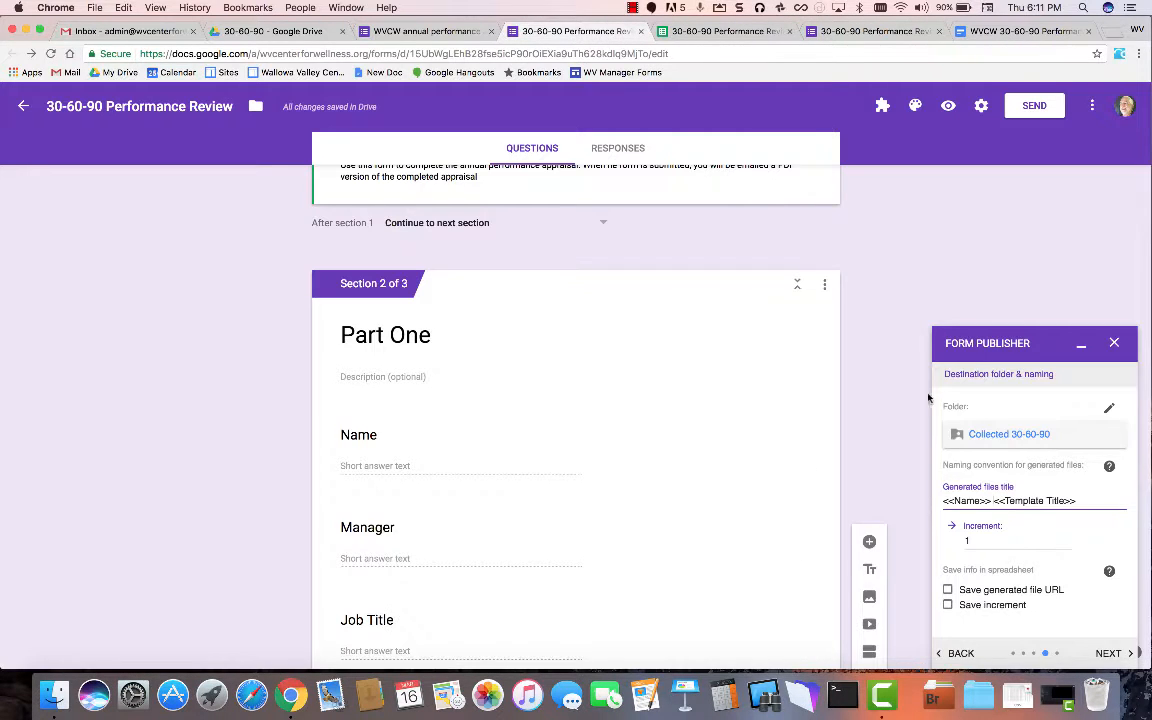
{"action": "scroll", "coordinate": [970, 503], "scroll_direction": "down", "scroll_amount": 3}
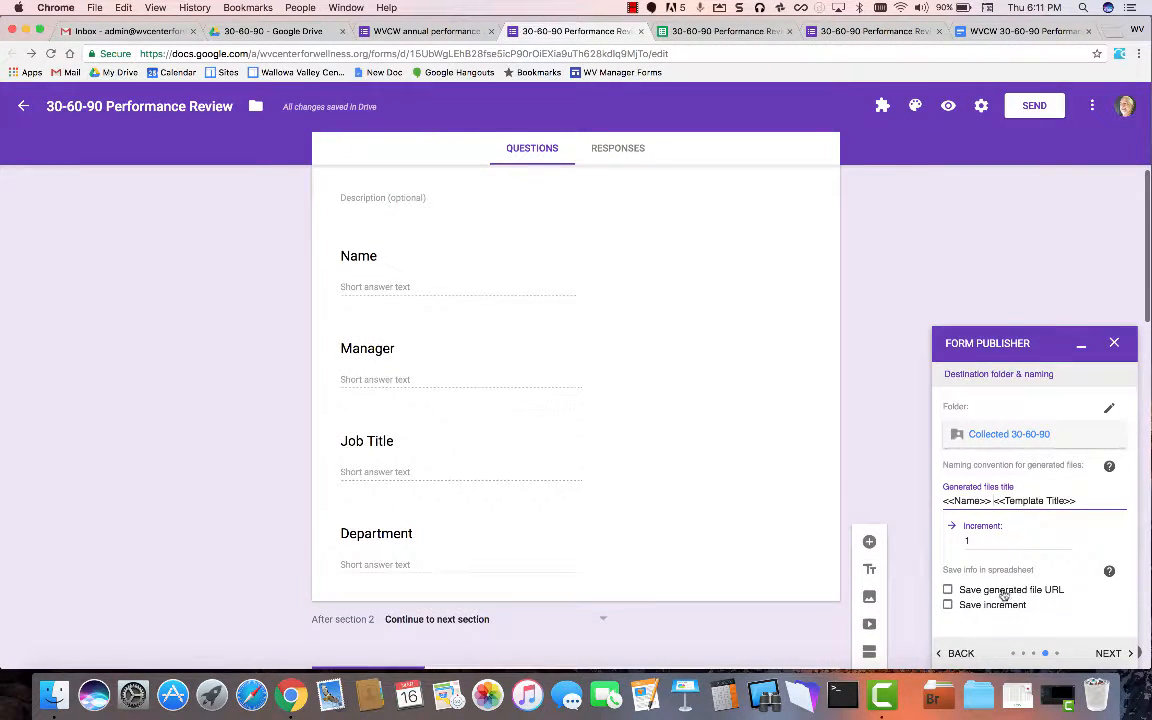
{"action": "left_click", "coordinate": [947, 590]}
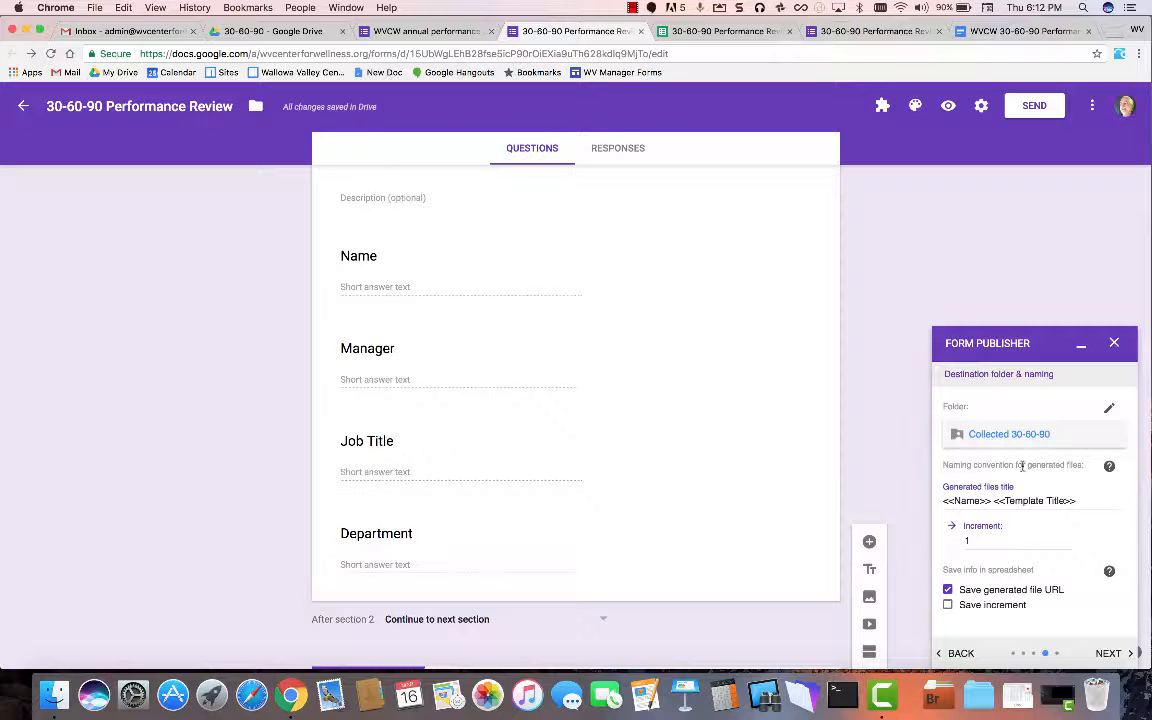
{"action": "scroll", "coordinate": [1012, 521], "scroll_direction": "down", "scroll_amount": 3}
{"action": "scroll", "coordinate": [1012, 521], "scroll_direction": "up", "scroll_amount": 4}
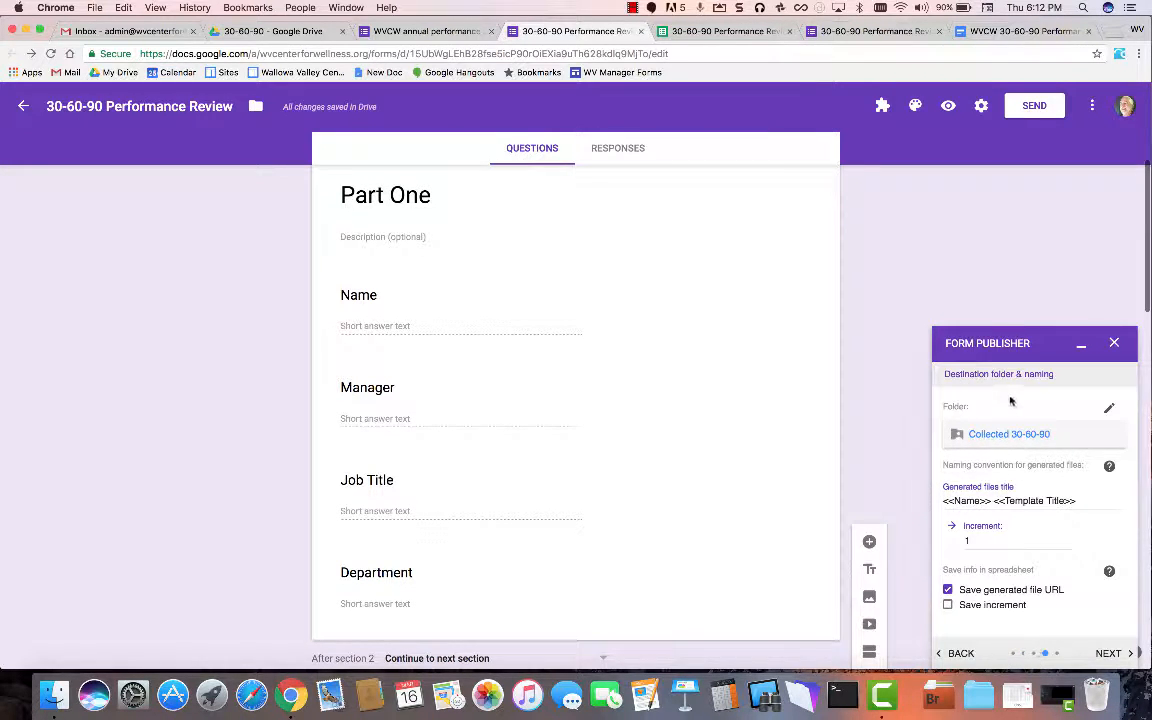
{"action": "left_click", "coordinate": [1110, 656]}
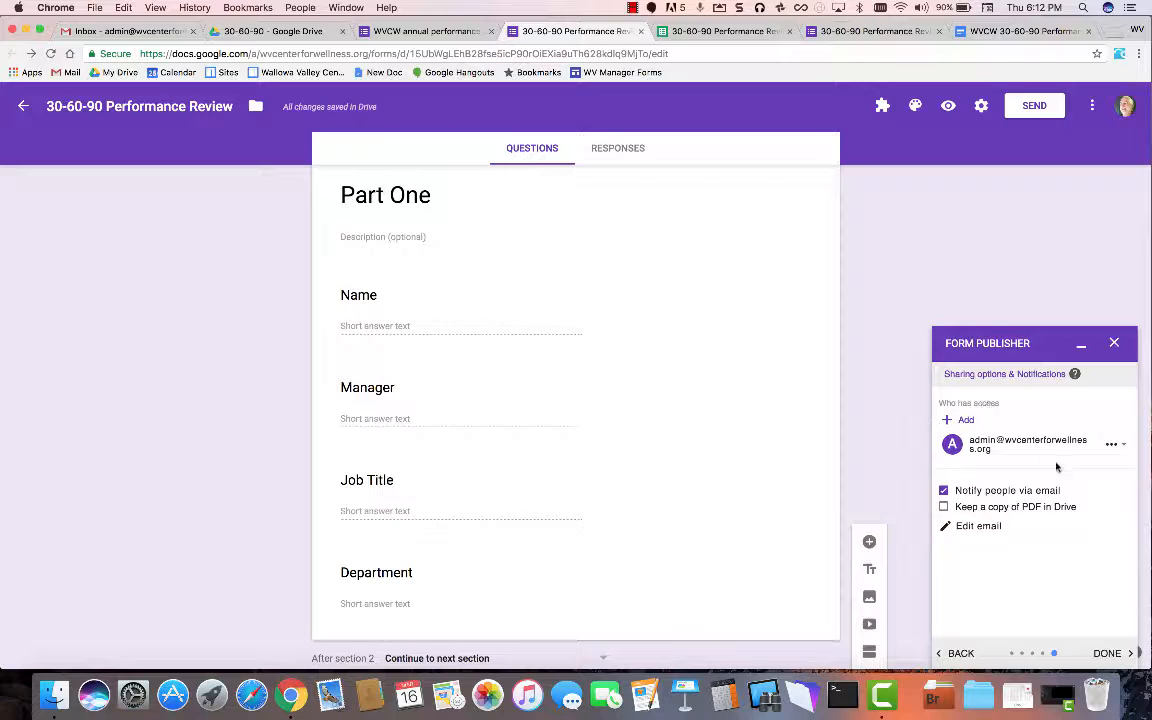
{"action": "left_click", "coordinate": [962, 420]}
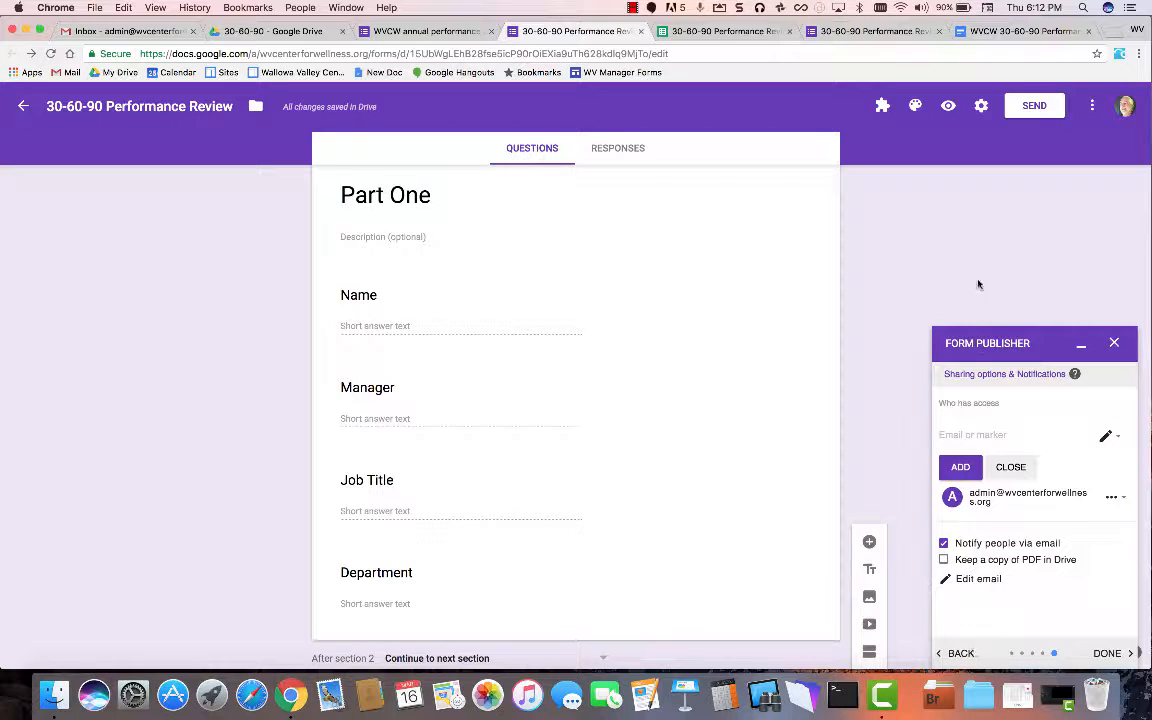
{"action": "left_click", "coordinate": [953, 653]}
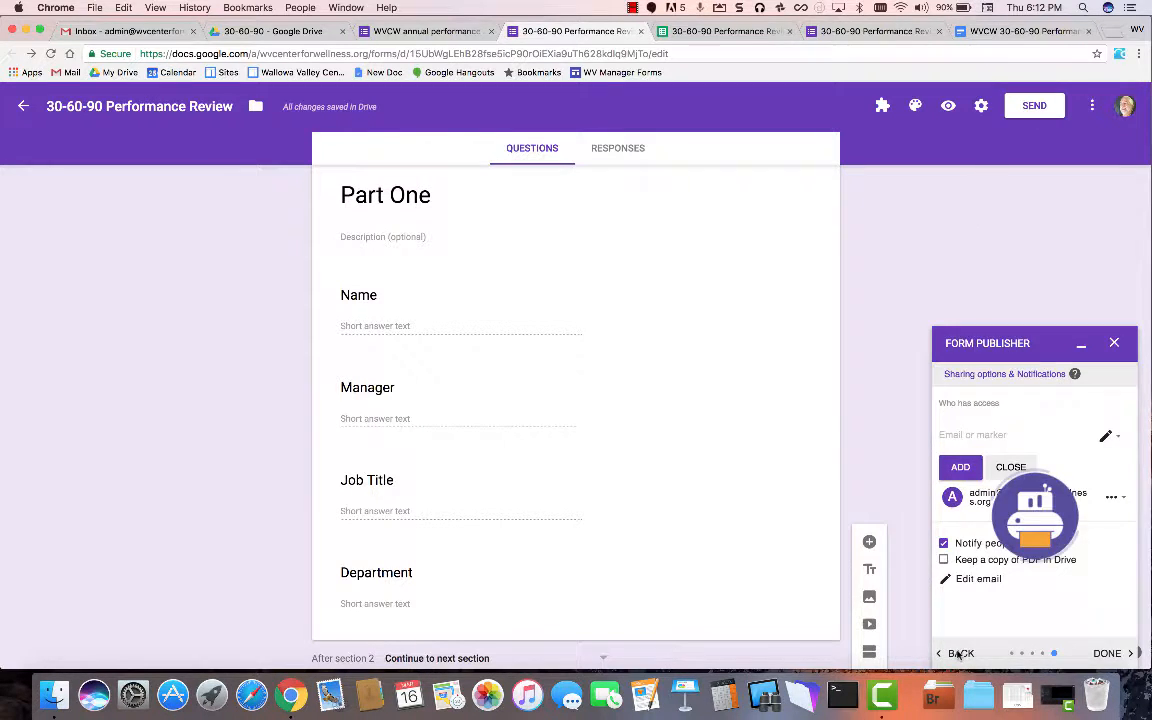
Enable collecting email addresses in the form's general settings, save them, and check the response spreadsheet's columns
{"action": "left_click", "coordinate": [981, 106]}
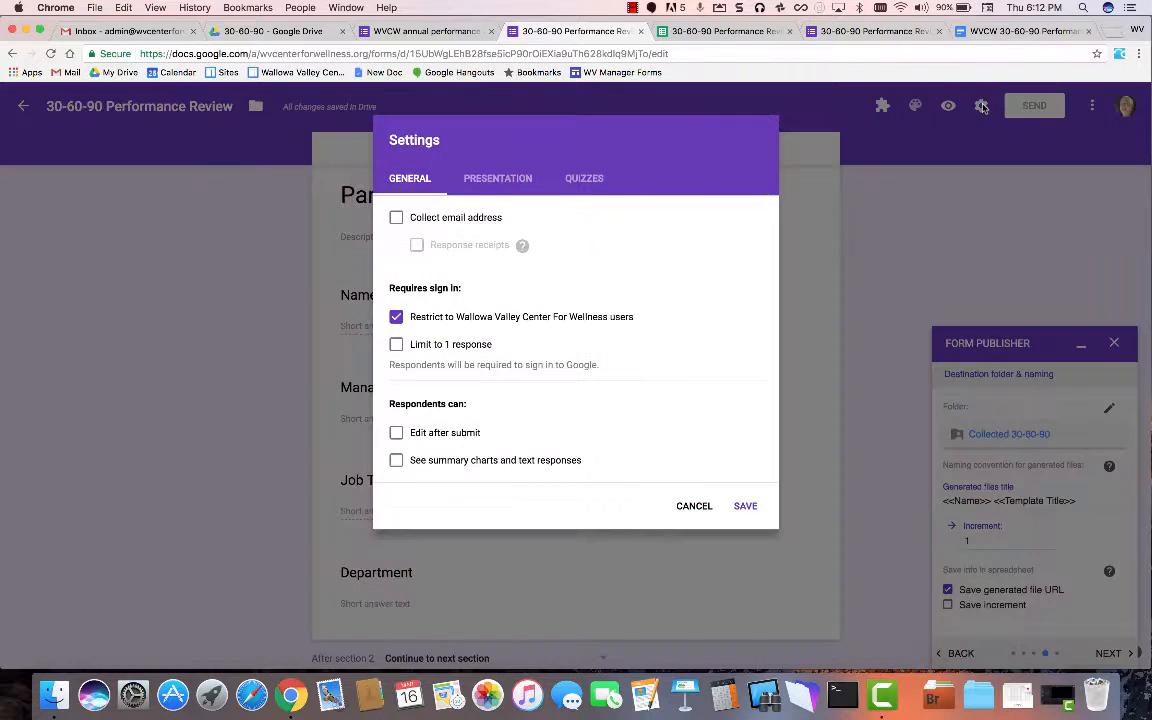
{"action": "left_click", "coordinate": [396, 218]}
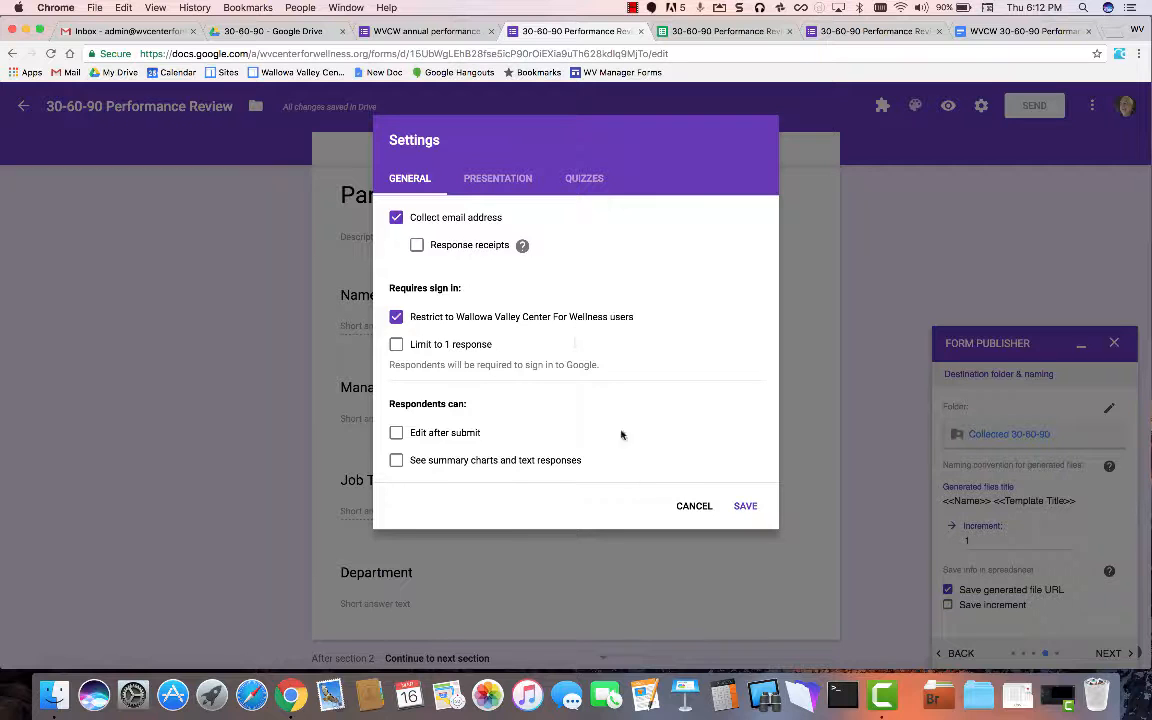
{"action": "left_click", "coordinate": [738, 500]}
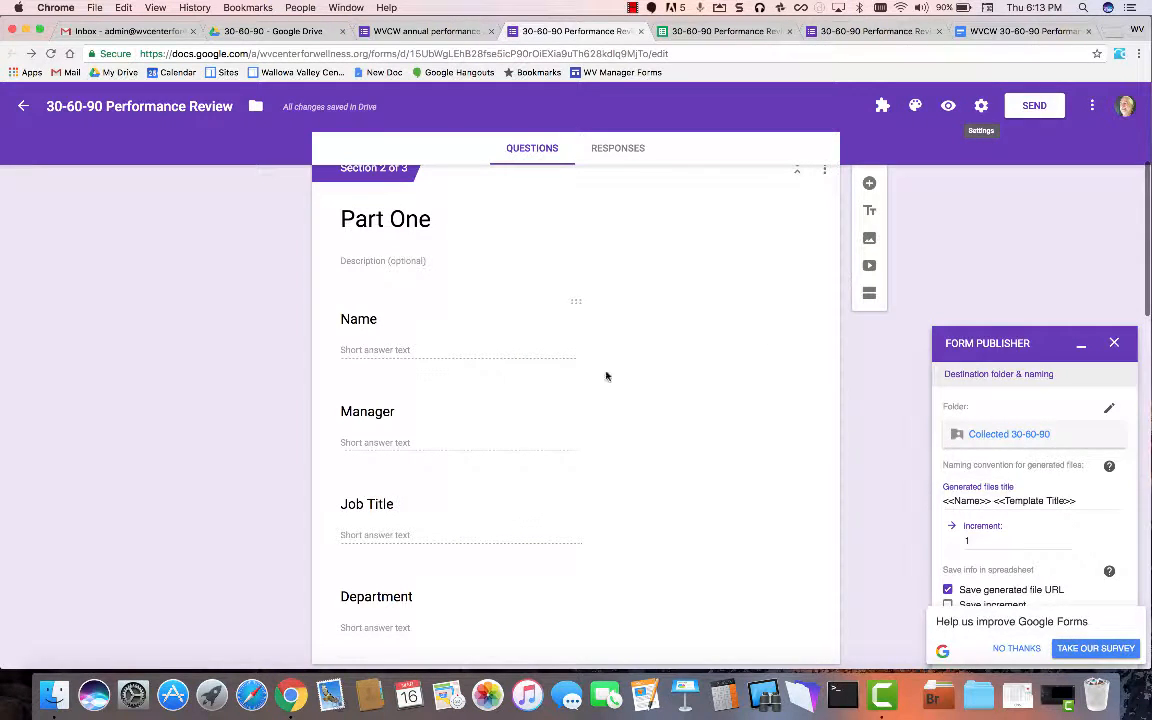
{"action": "scroll", "coordinate": [592, 372], "scroll_direction": "down", "scroll_amount": 10}
{"action": "scroll", "coordinate": [592, 372], "scroll_direction": "up", "scroll_amount": 5}
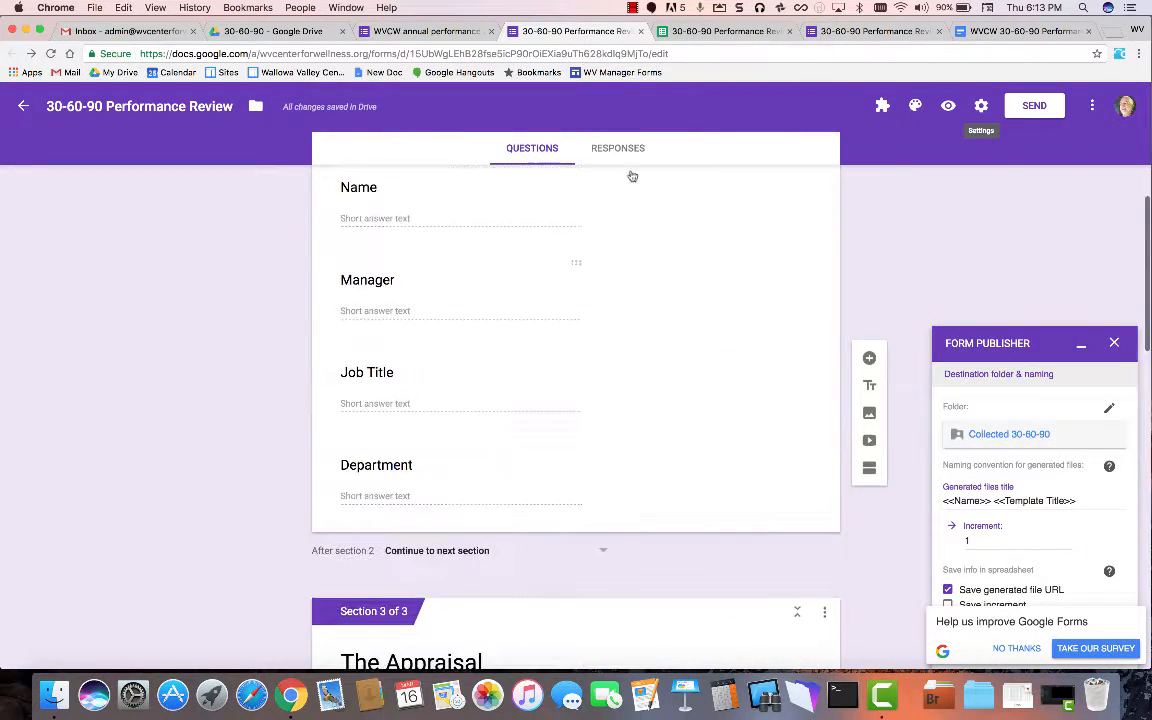
{"action": "left_click", "coordinate": [732, 32]}
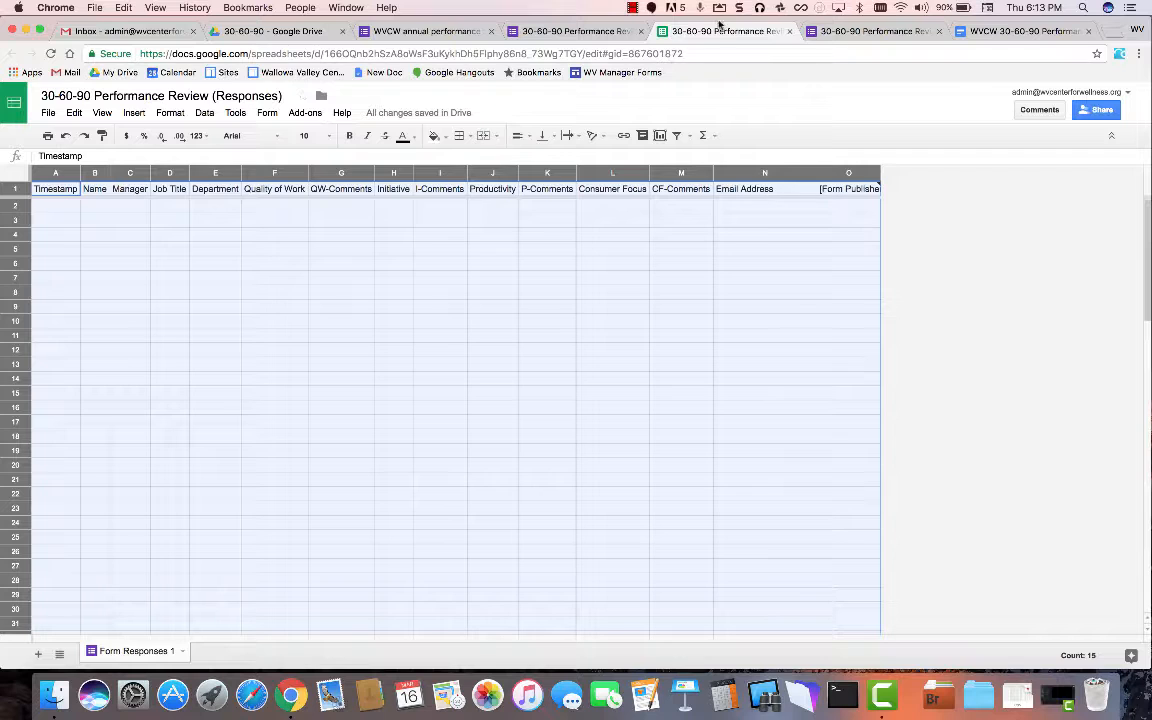
{"action": "left_click", "coordinate": [543, 31]}
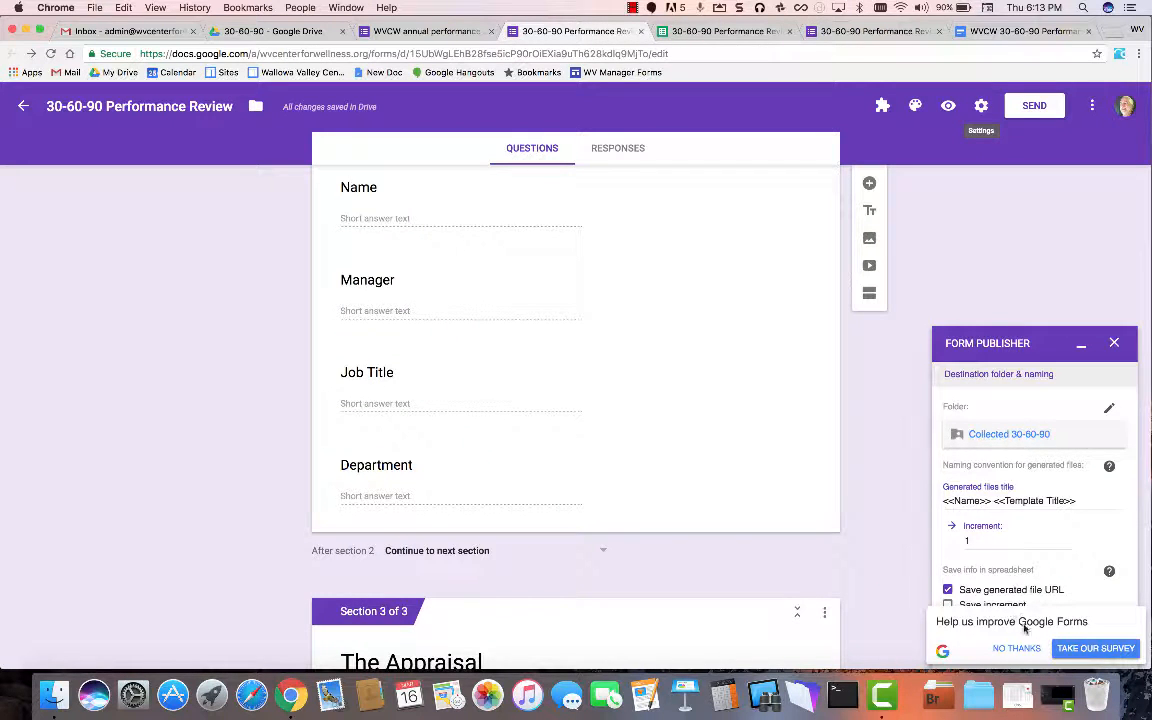
{"action": "left_click", "coordinate": [1020, 648]}
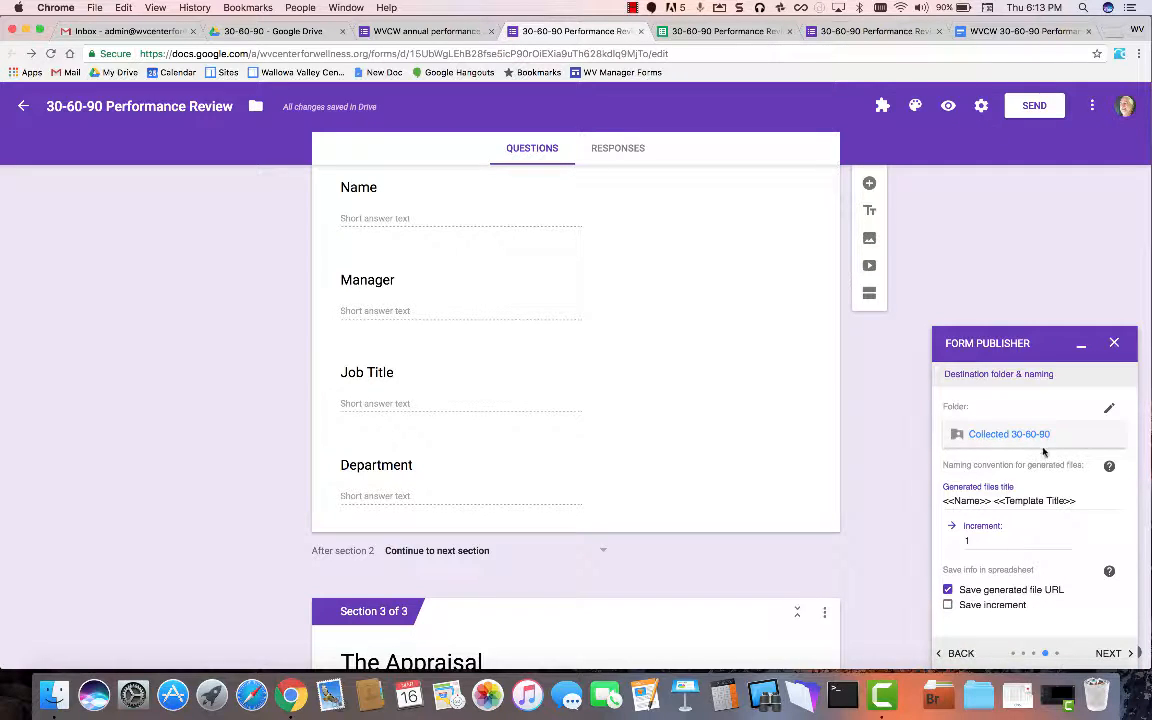
Continue to Form Publisher's sharing and notification options and examine the access choices for sharing with the respondent
{"action": "left_click", "coordinate": [1114, 653]}
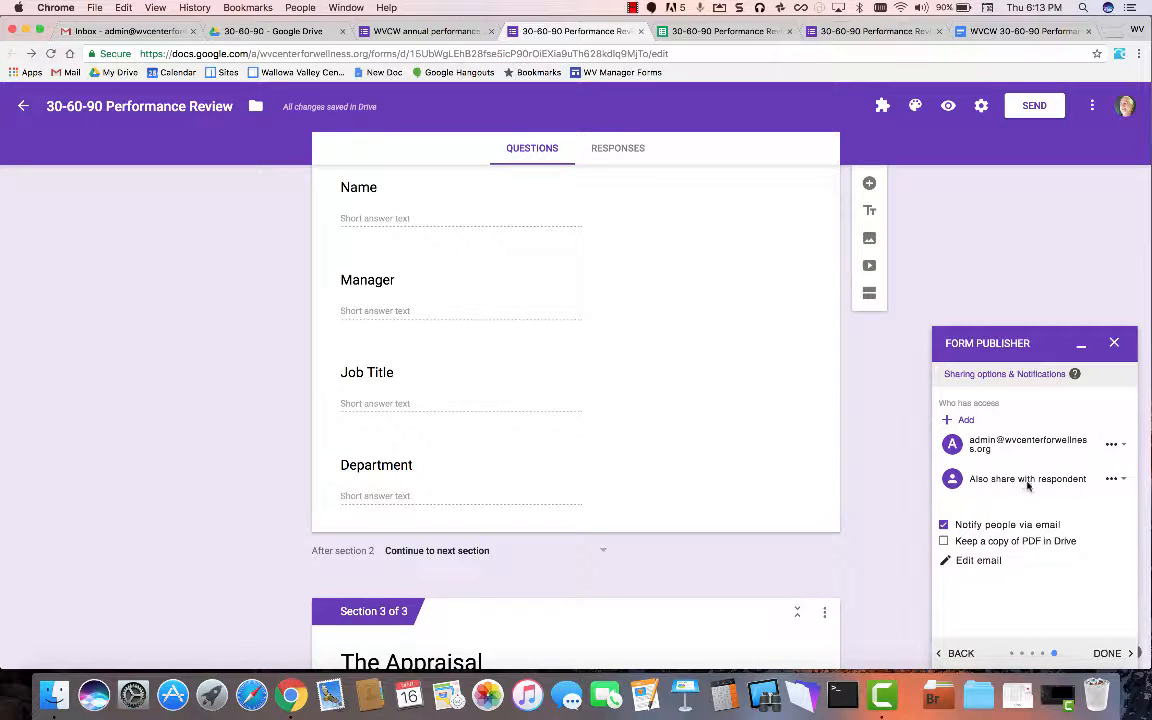
{"action": "left_click", "coordinate": [1112, 479]}
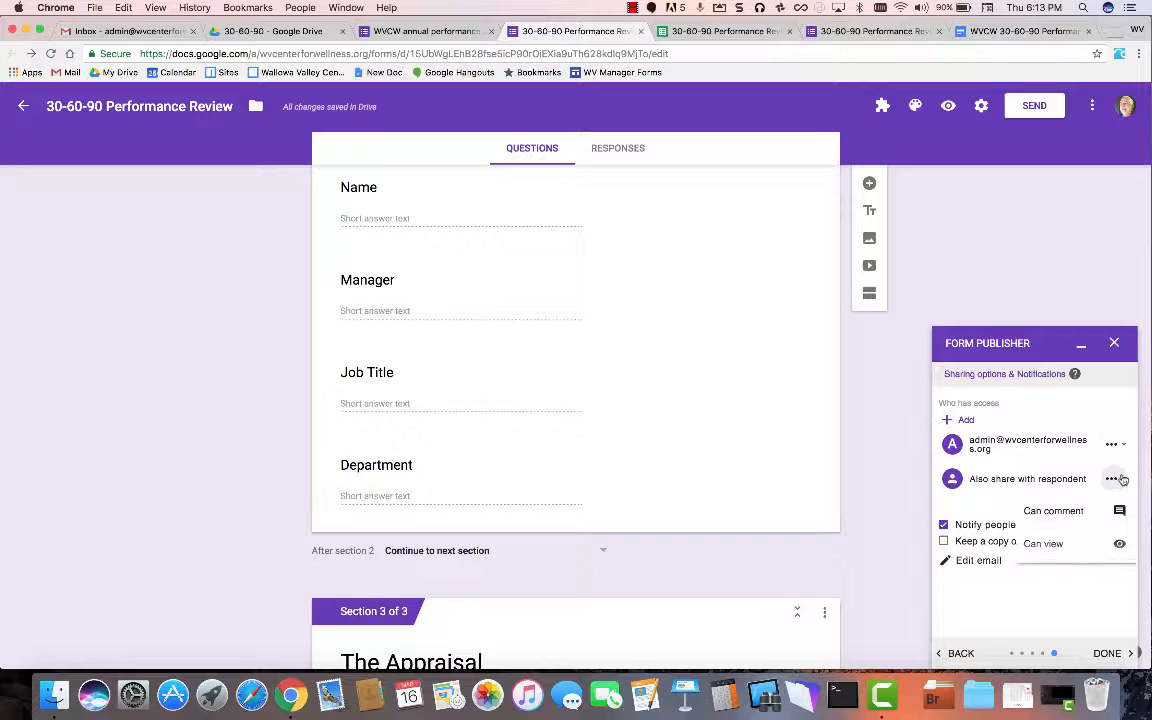
{"action": "left_click", "coordinate": [1051, 482]}
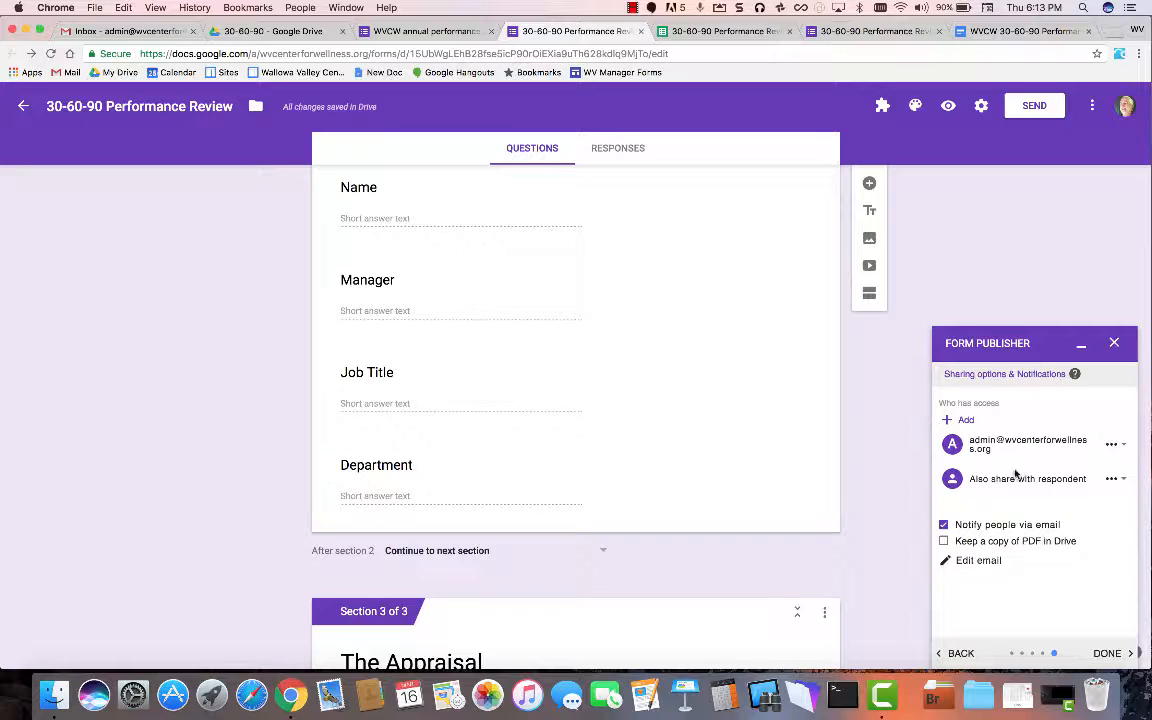
{"action": "left_click", "coordinate": [1117, 479]}
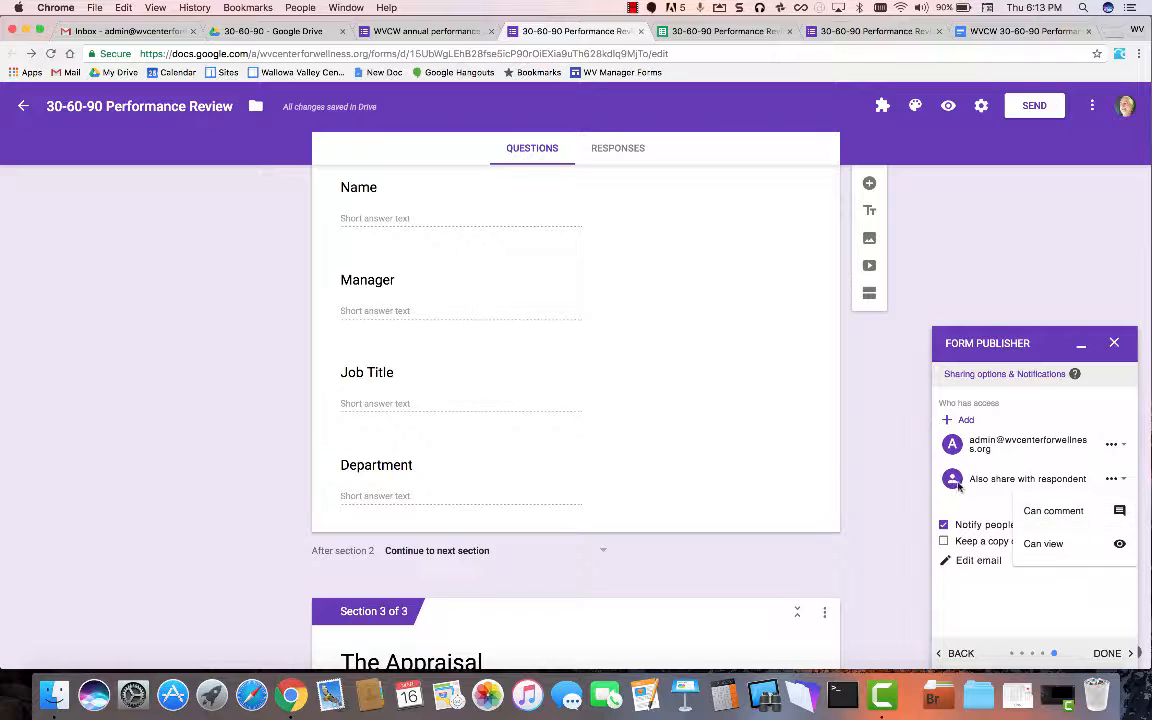
{"action": "left_click", "coordinate": [980, 513]}
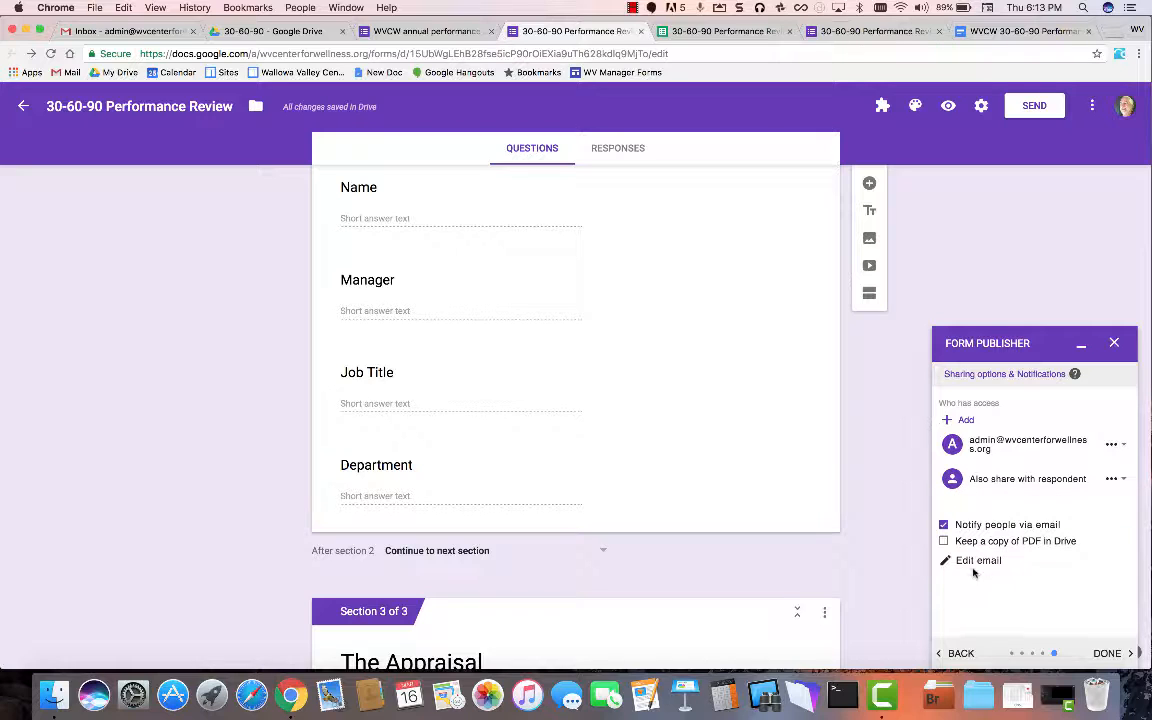
Reselect the existing Drive folder "Collected 30-60-90" as Form Publisher's destination and return to the sharing and notification options
{"action": "left_click", "coordinate": [960, 653]}
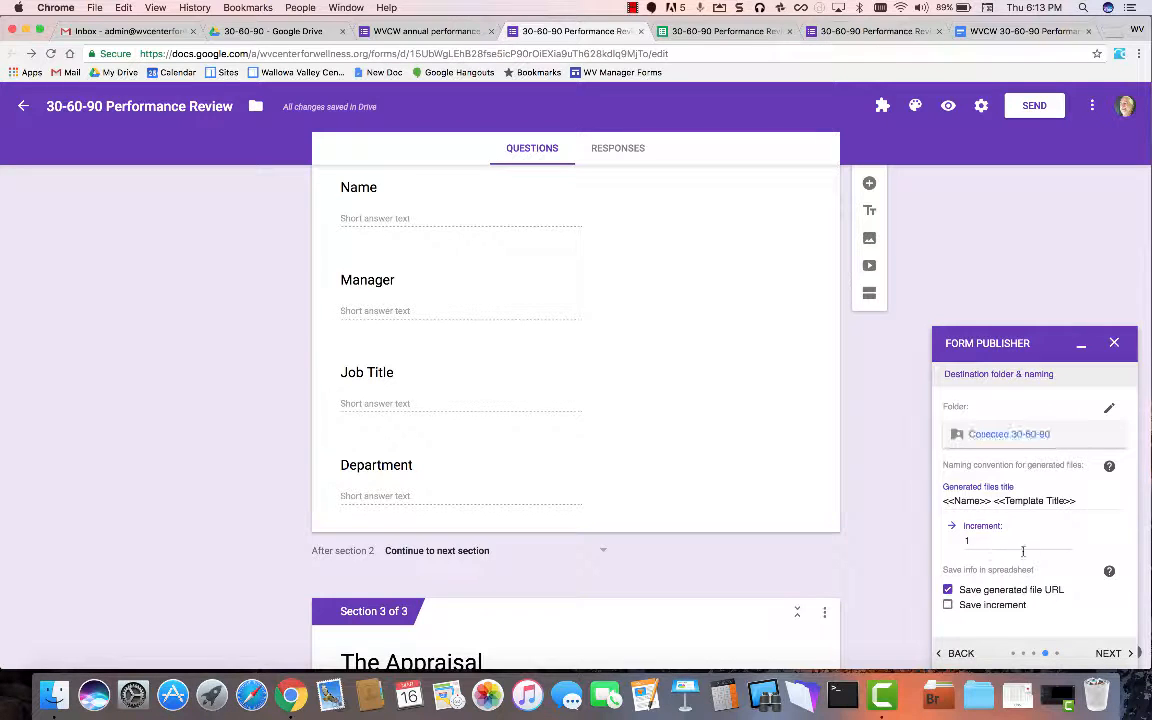
{"action": "left_click", "coordinate": [966, 653]}
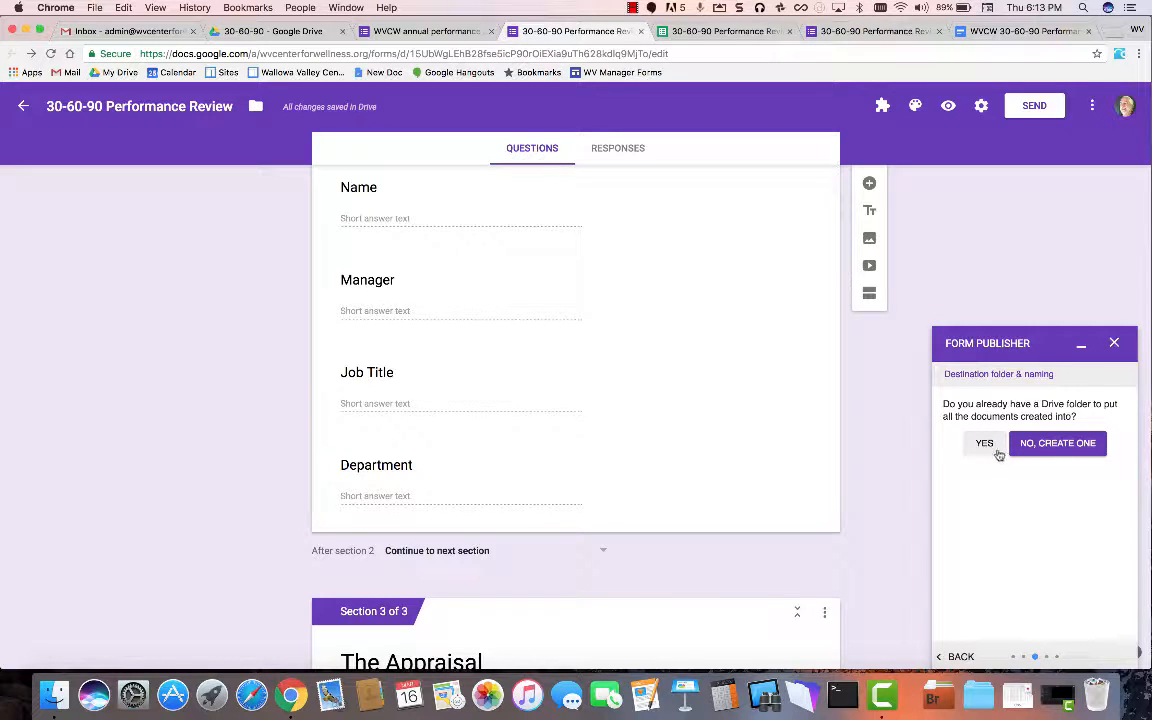
{"action": "left_click", "coordinate": [986, 443]}
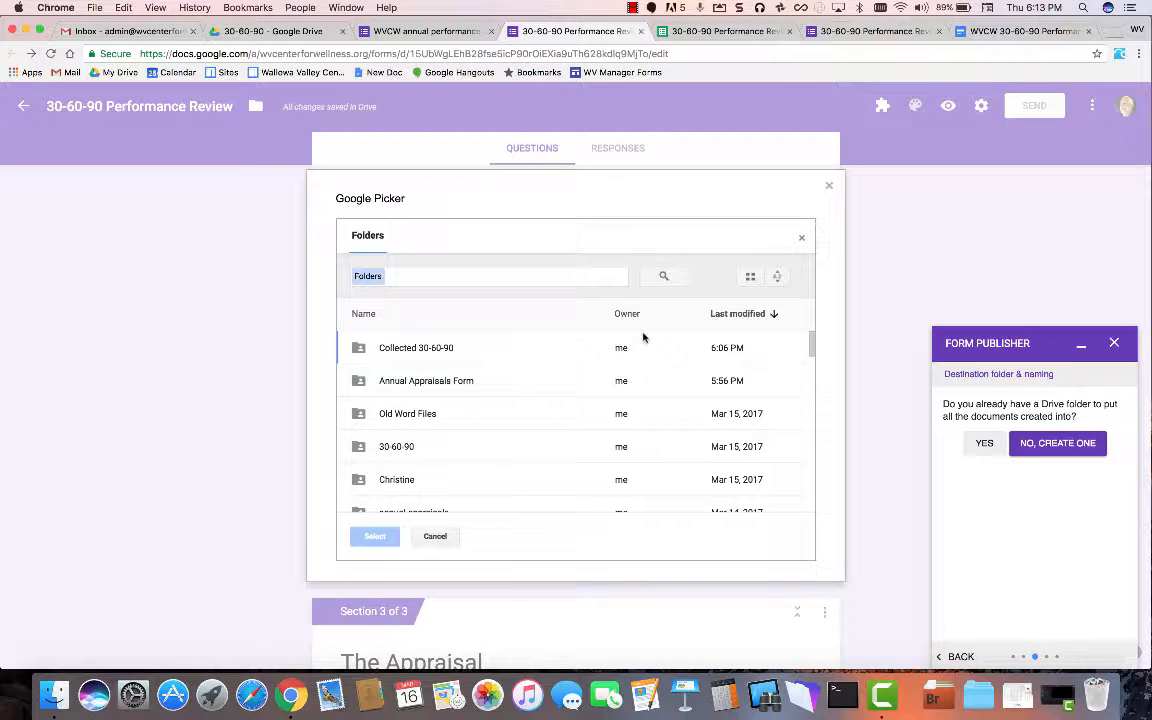
{"action": "left_click", "coordinate": [415, 348]}
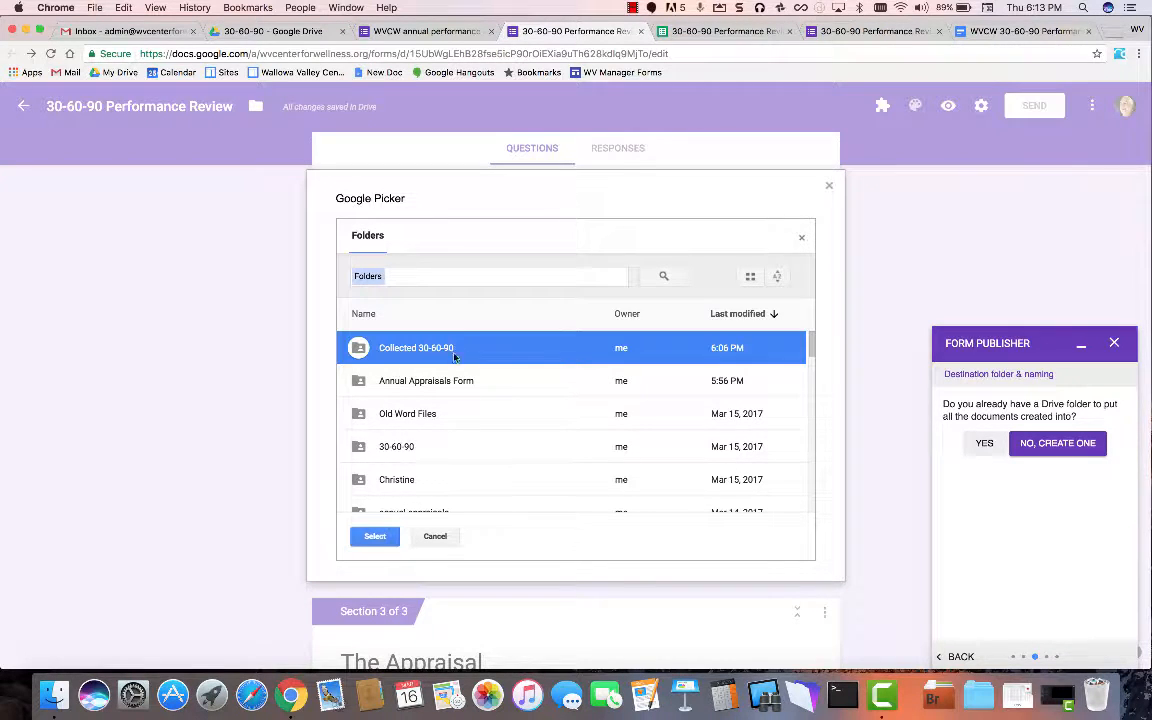
{"action": "left_click", "coordinate": [375, 538]}
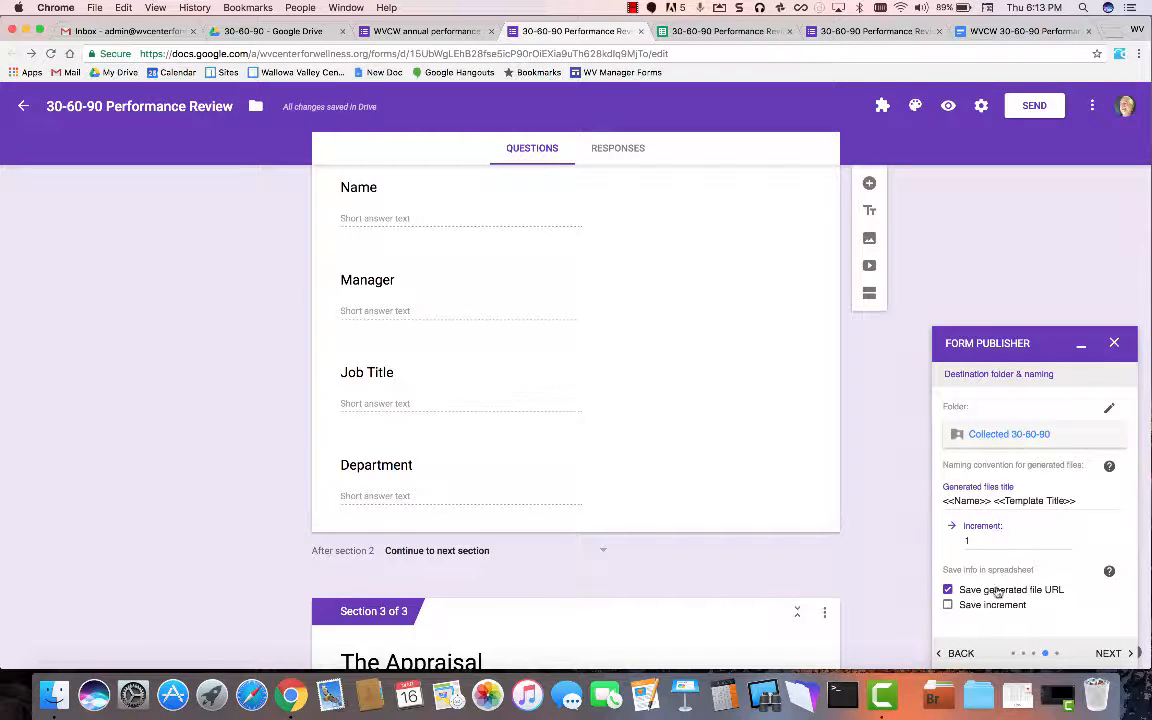
{"action": "left_click", "coordinate": [1108, 653]}
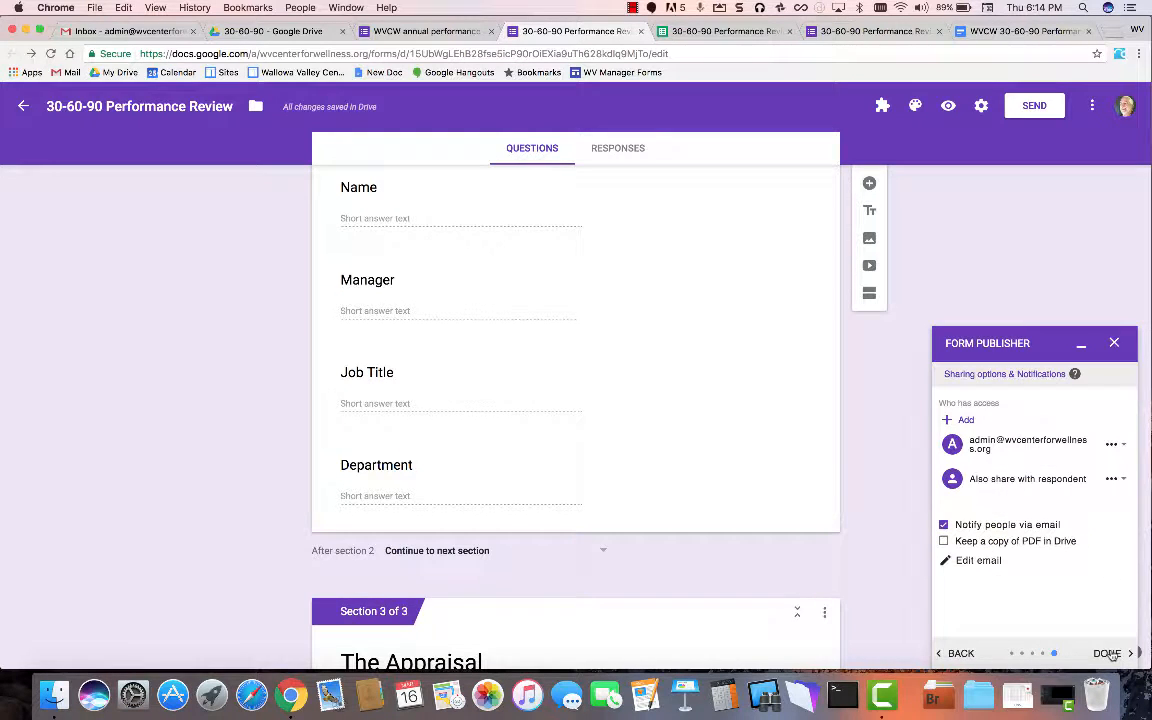
Examine the access choices offered for the respondent and for the admin account in the sharing options
{"action": "left_click", "coordinate": [1117, 480]}
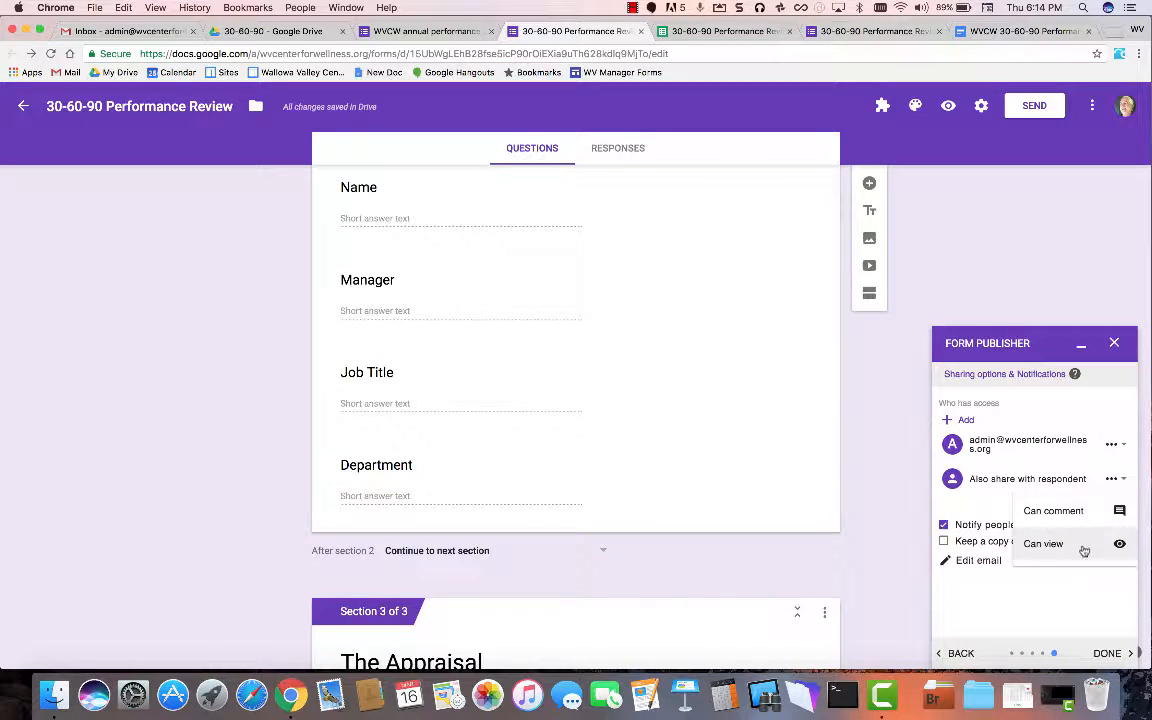
{"action": "left_click", "coordinate": [1112, 443]}
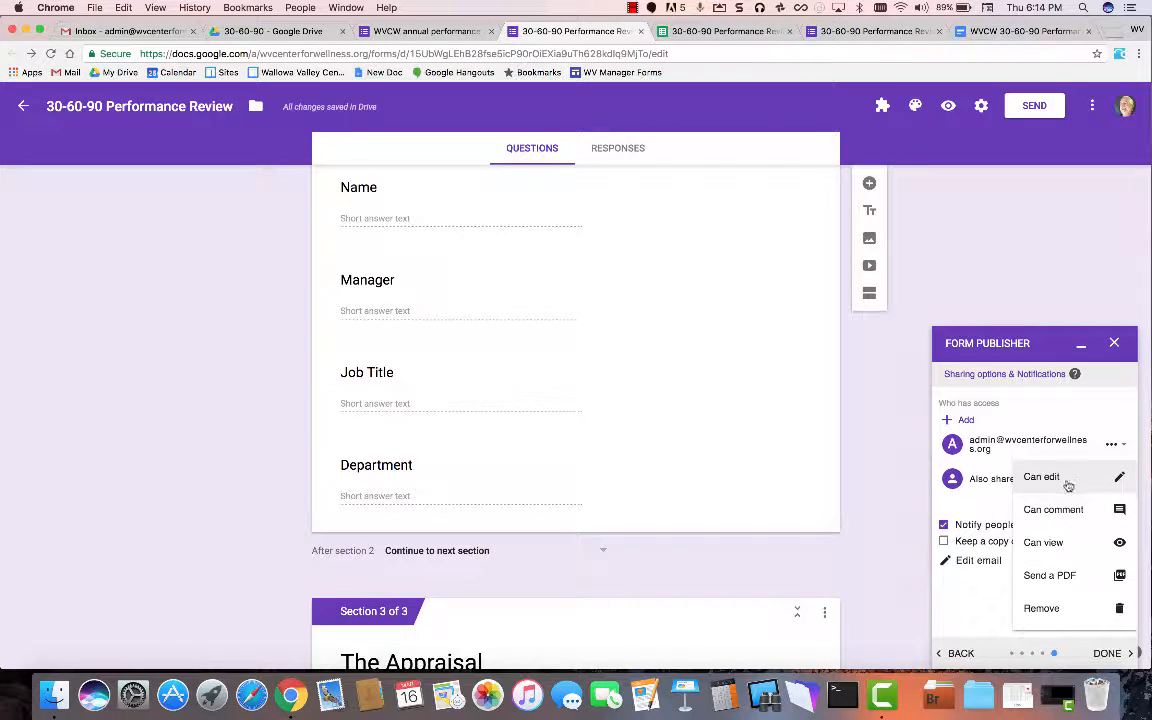
{"action": "left_click", "coordinate": [1075, 433]}
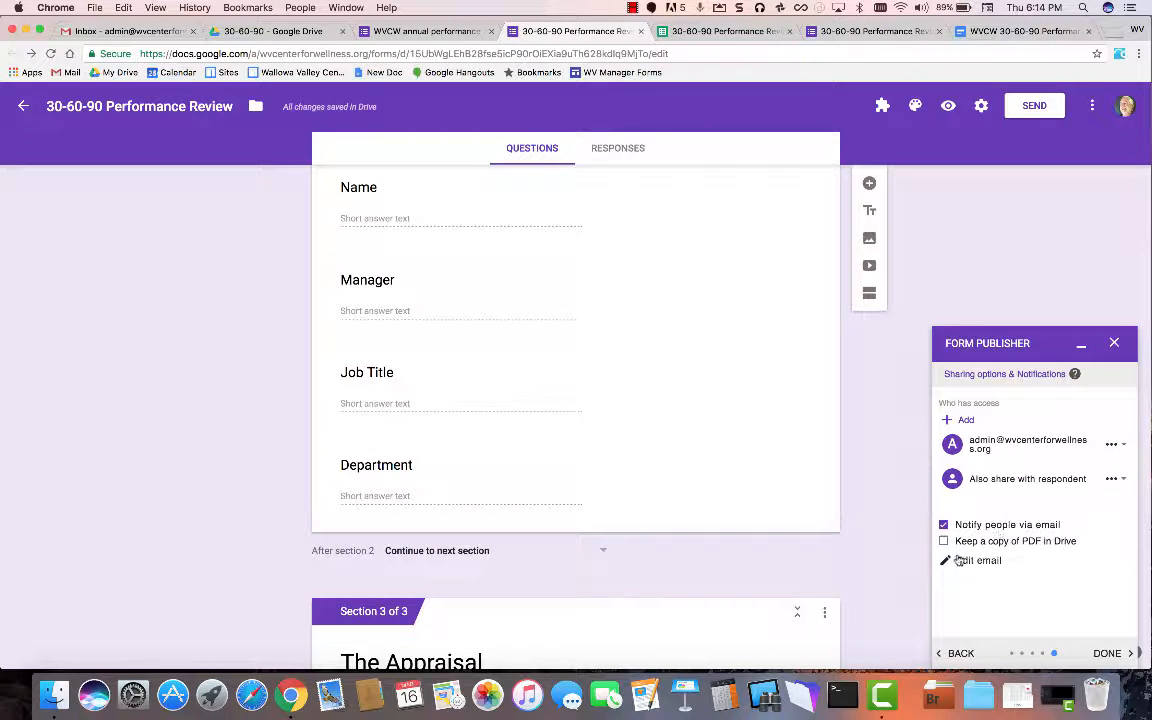
Open the notification email customization and change the sender name to "WV Center FOr Wellness"
{"action": "left_click", "coordinate": [947, 562]}
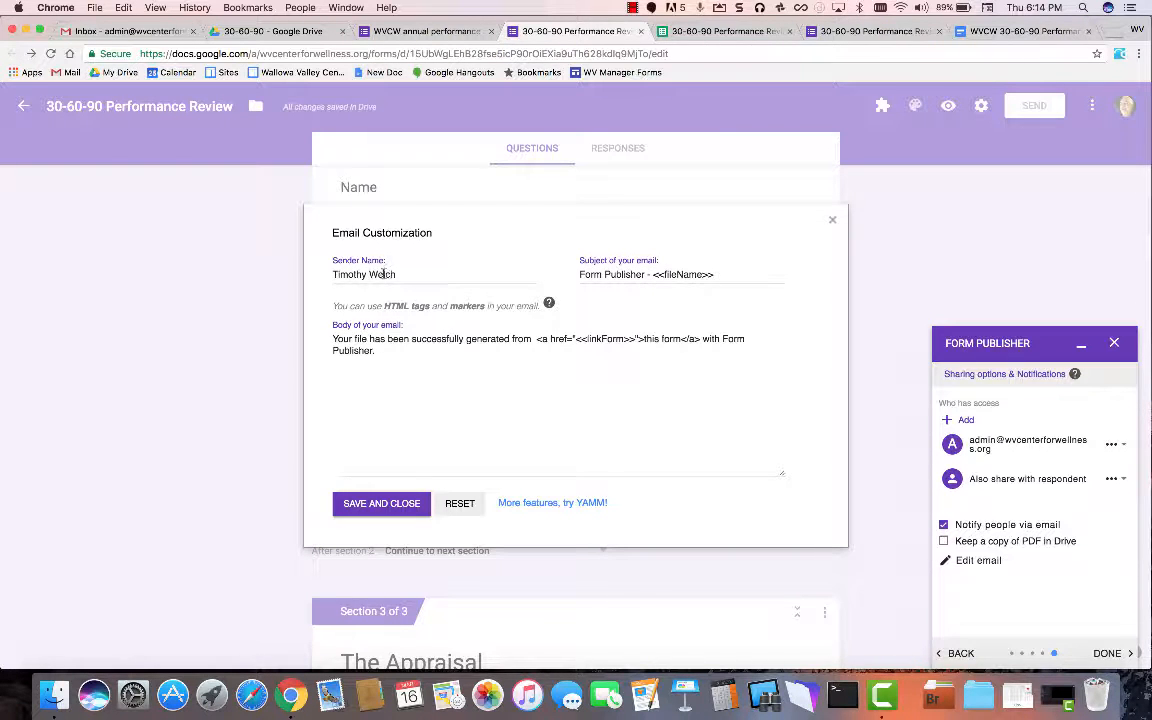
{"action": "triple_click", "coordinate": [383, 274]}
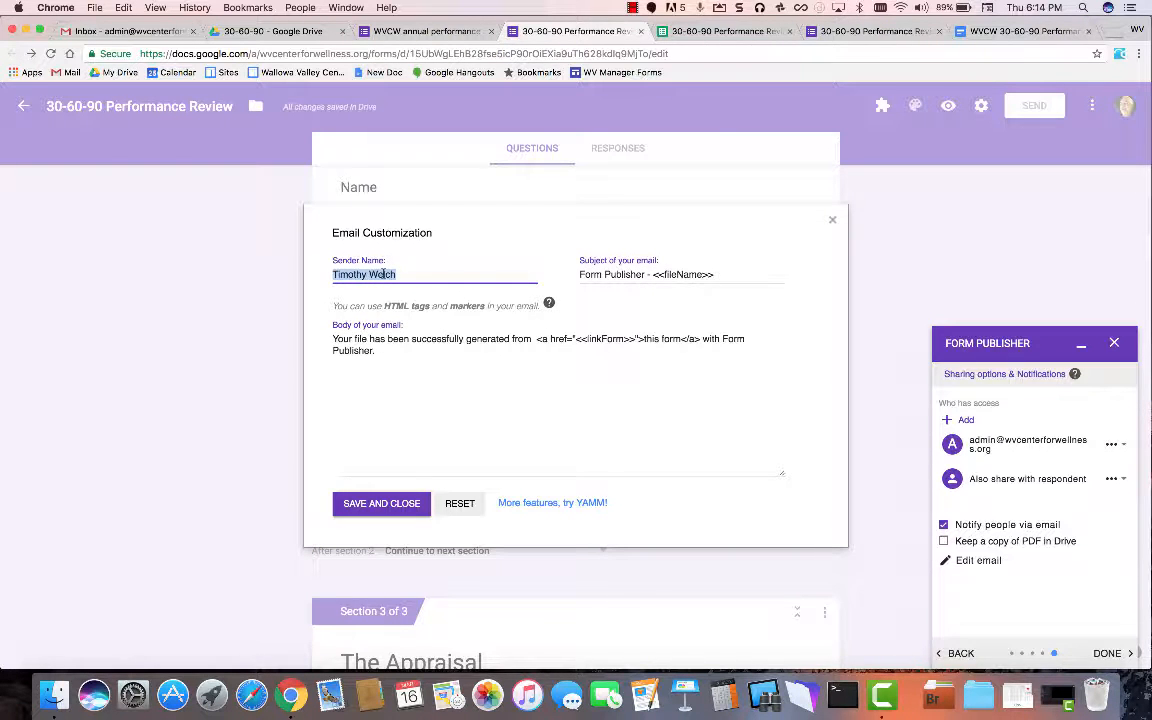
{"action": "type", "text": "WV"}
{"action": "left_click", "coordinate": [632, 7]}
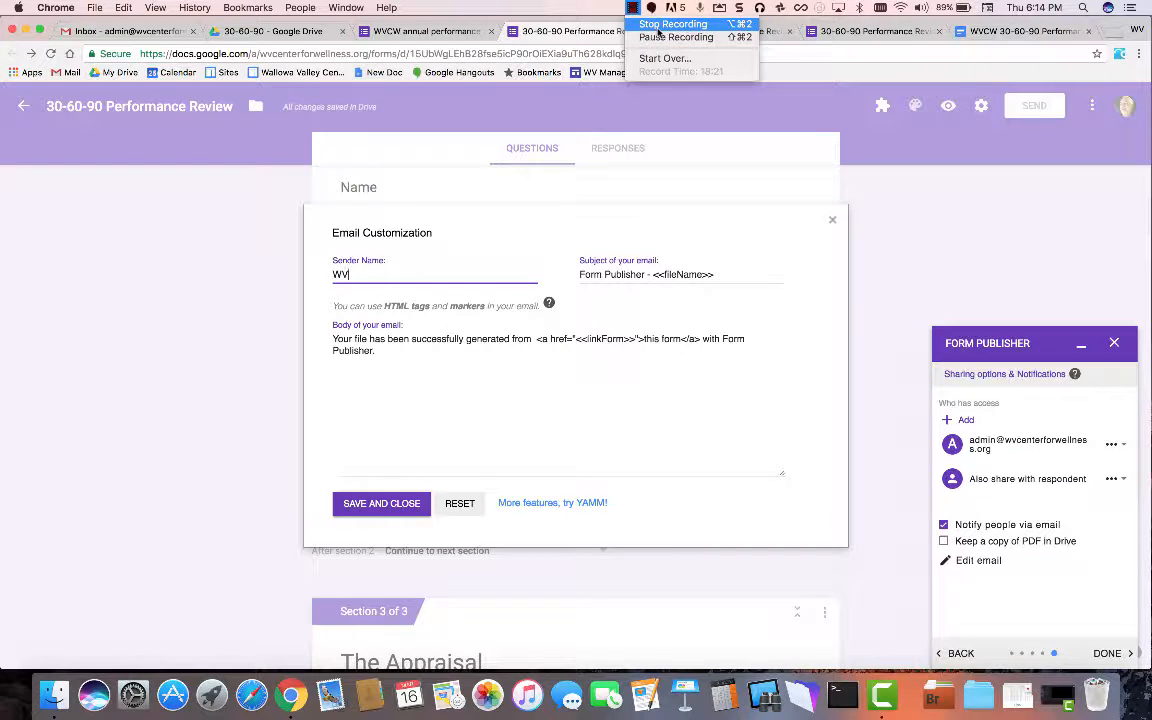
{"action": "left_click", "coordinate": [676, 37]}
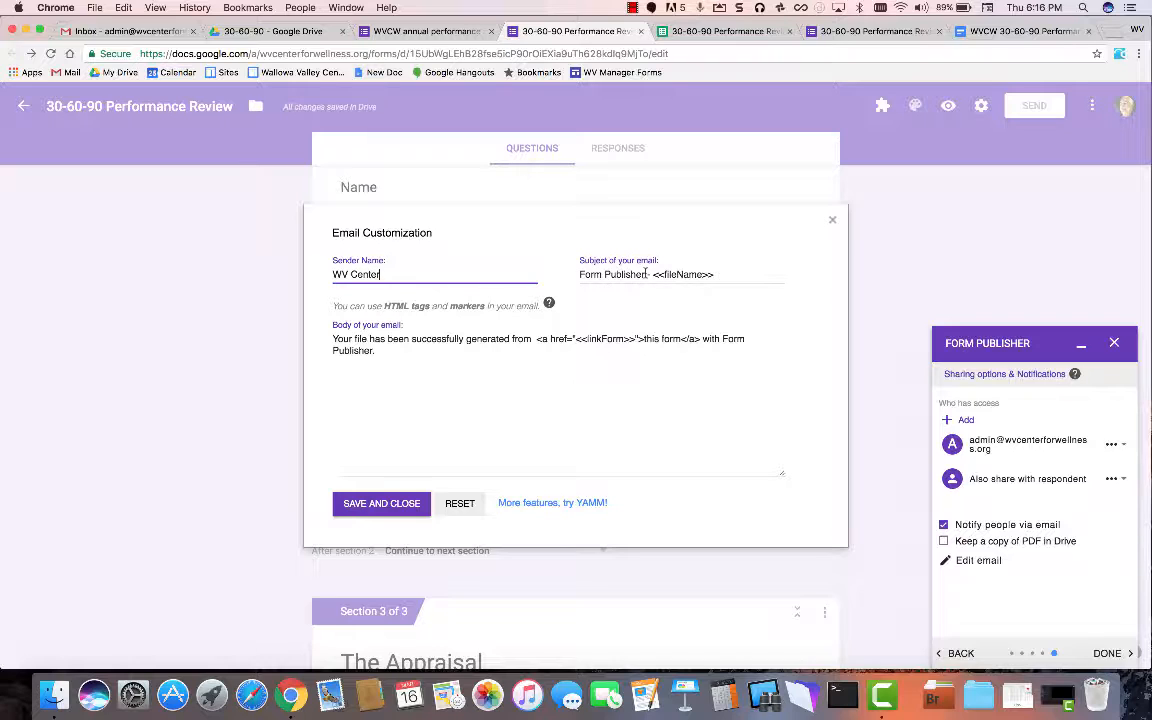
{"action": "type", "text": "FOr Wellness"}
Reduce the email subject to "<<fileName>>", shorten the body to "Your file has been successfully generated.", and save the customization
{"action": "left_click_drag", "start_coordinate": [651, 274], "coordinate": [578, 274]}
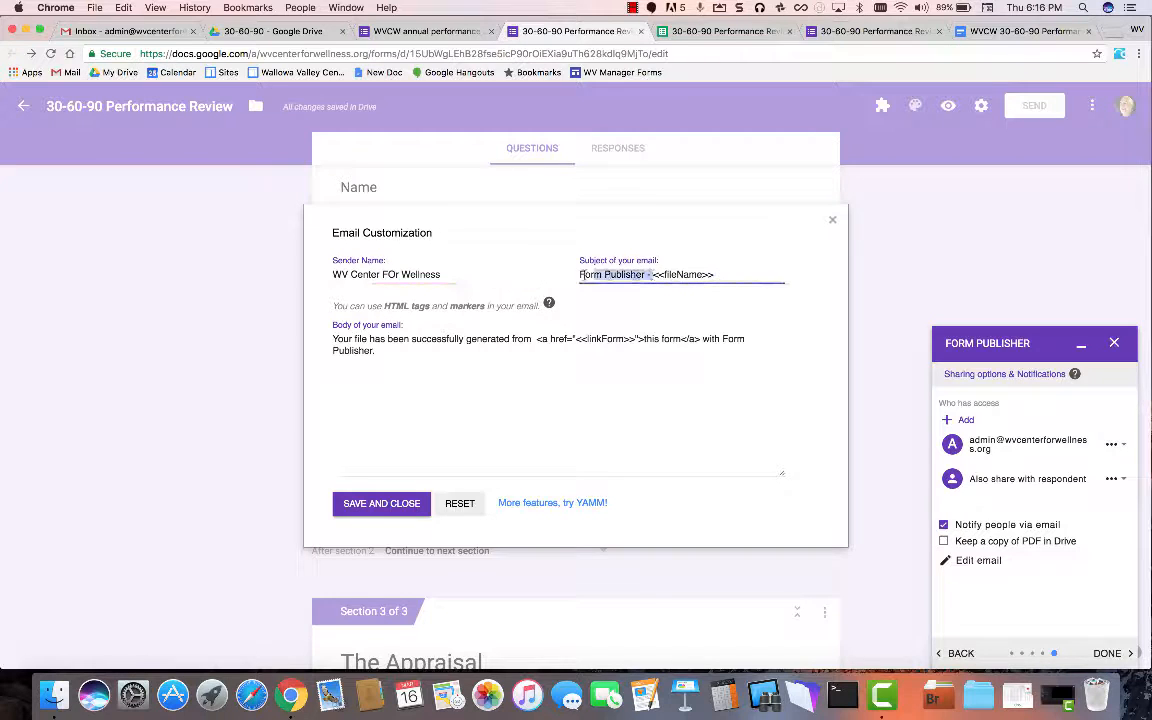
{"action": "key", "text": "BackSpace"}
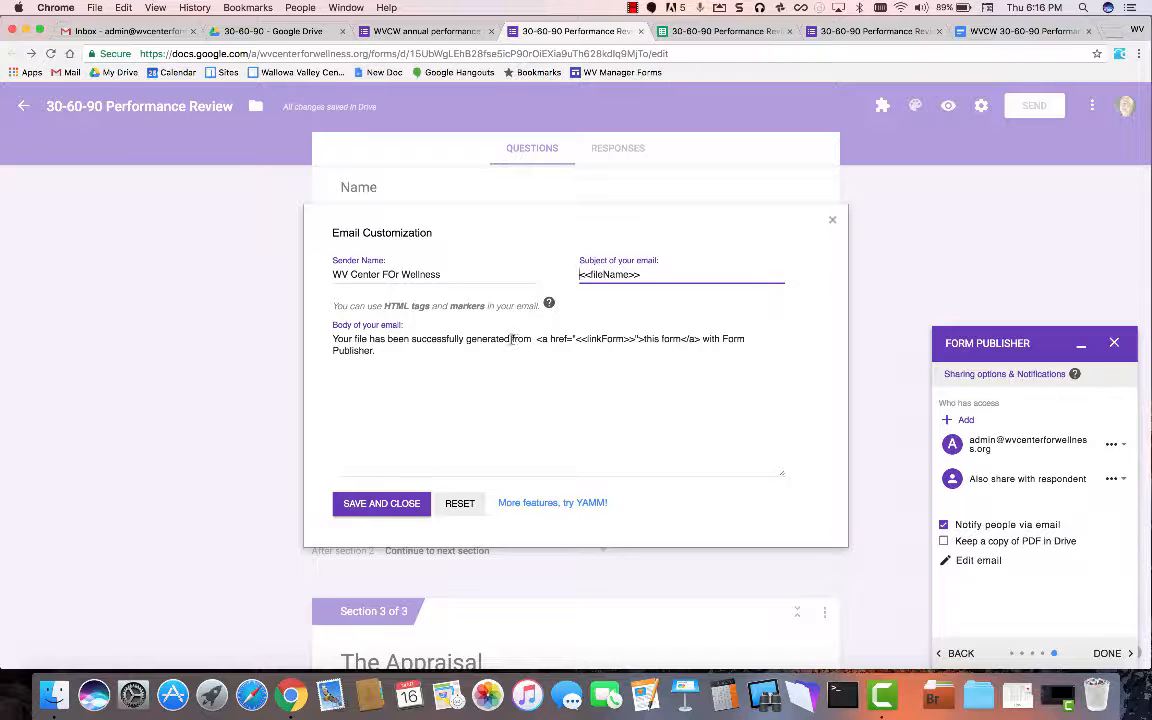
{"action": "left_click_drag", "start_coordinate": [510, 339], "coordinate": [707, 351]}
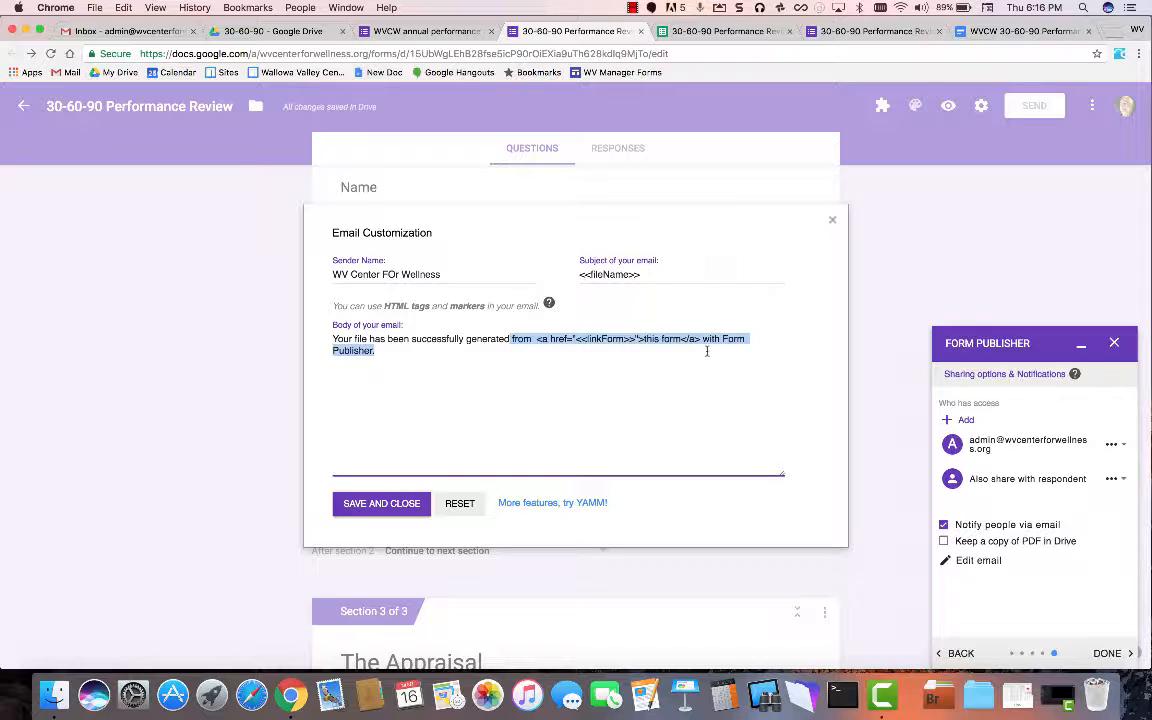
{"action": "type", "text": "."}
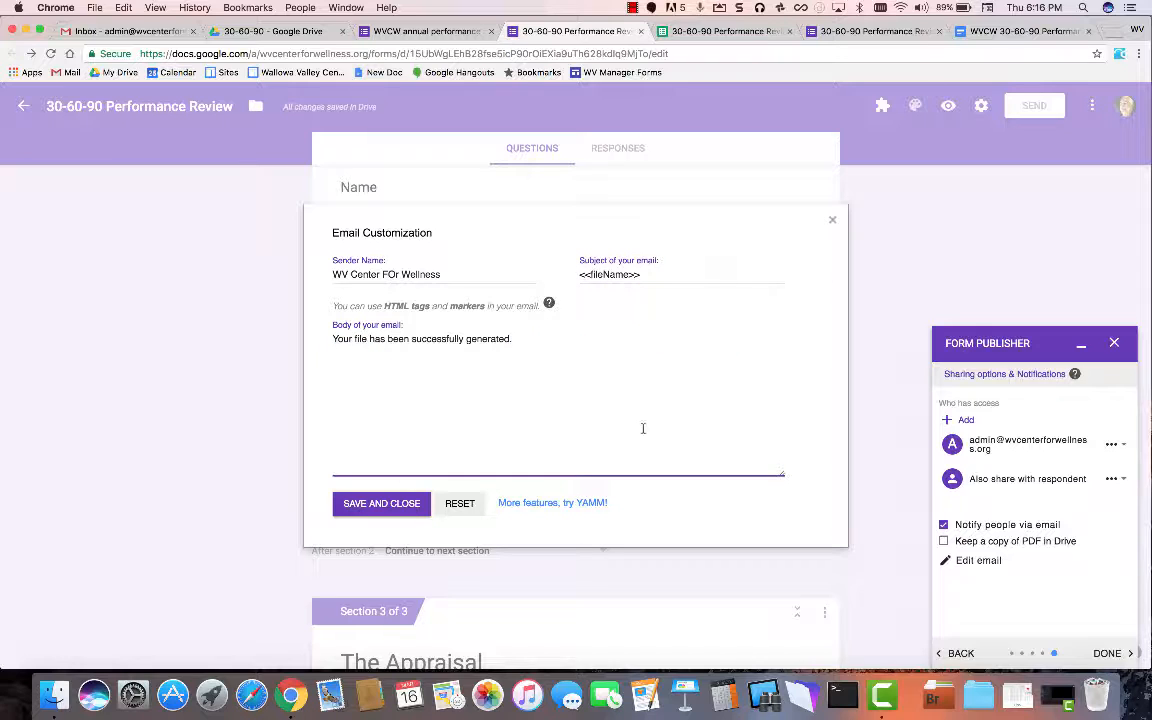
{"action": "left_click", "coordinate": [405, 503]}
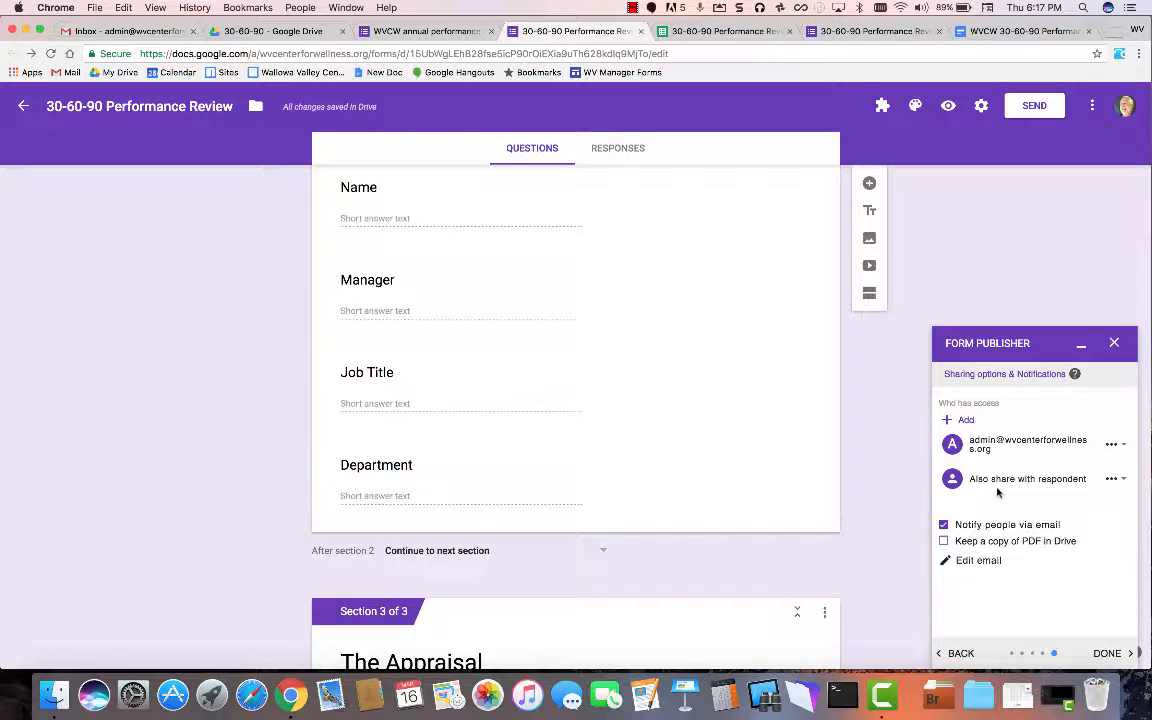
Recheck the respondent's access choices, finish the Form Publisher setup, and start a test response, continuing to Part One
{"action": "left_click", "coordinate": [1113, 479]}
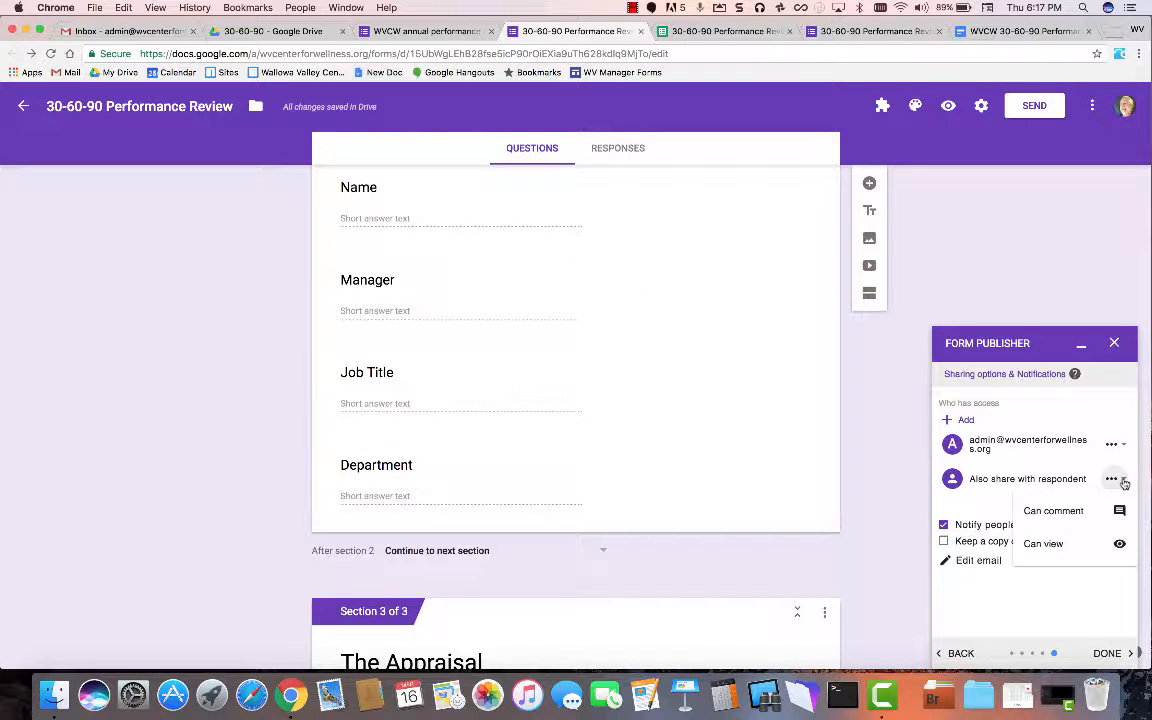
{"action": "left_click", "coordinate": [1116, 479]}
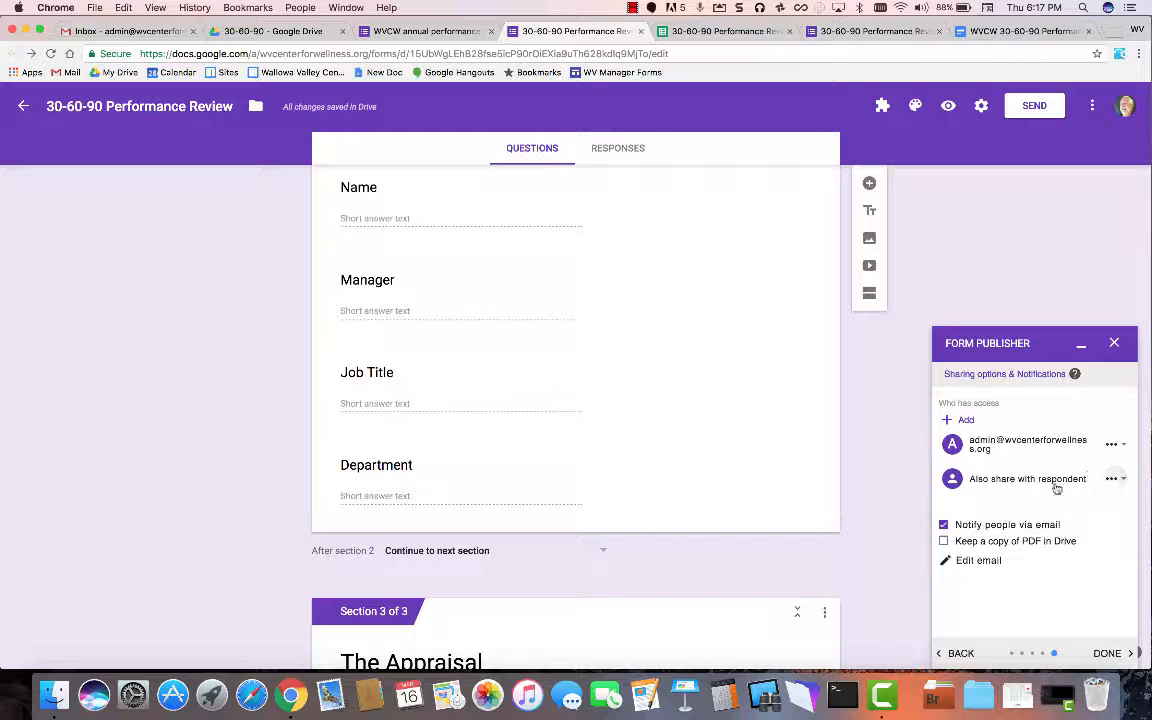
{"action": "left_click", "coordinate": [1107, 652]}
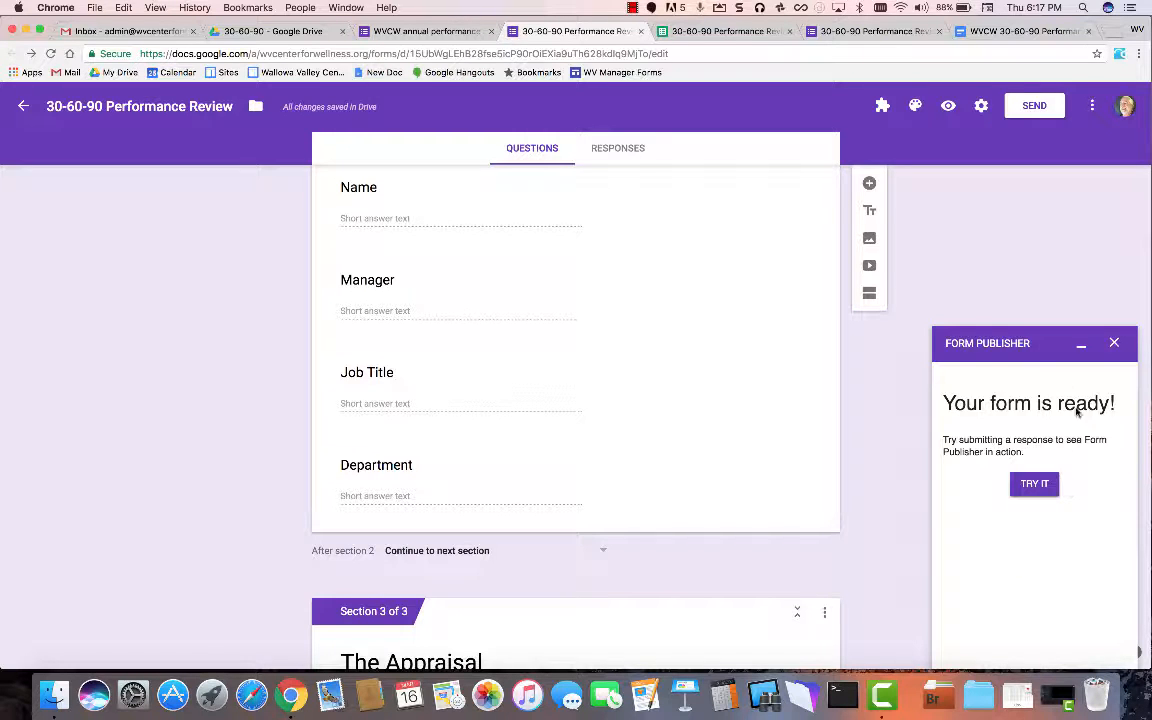
{"action": "left_click", "coordinate": [1035, 485]}
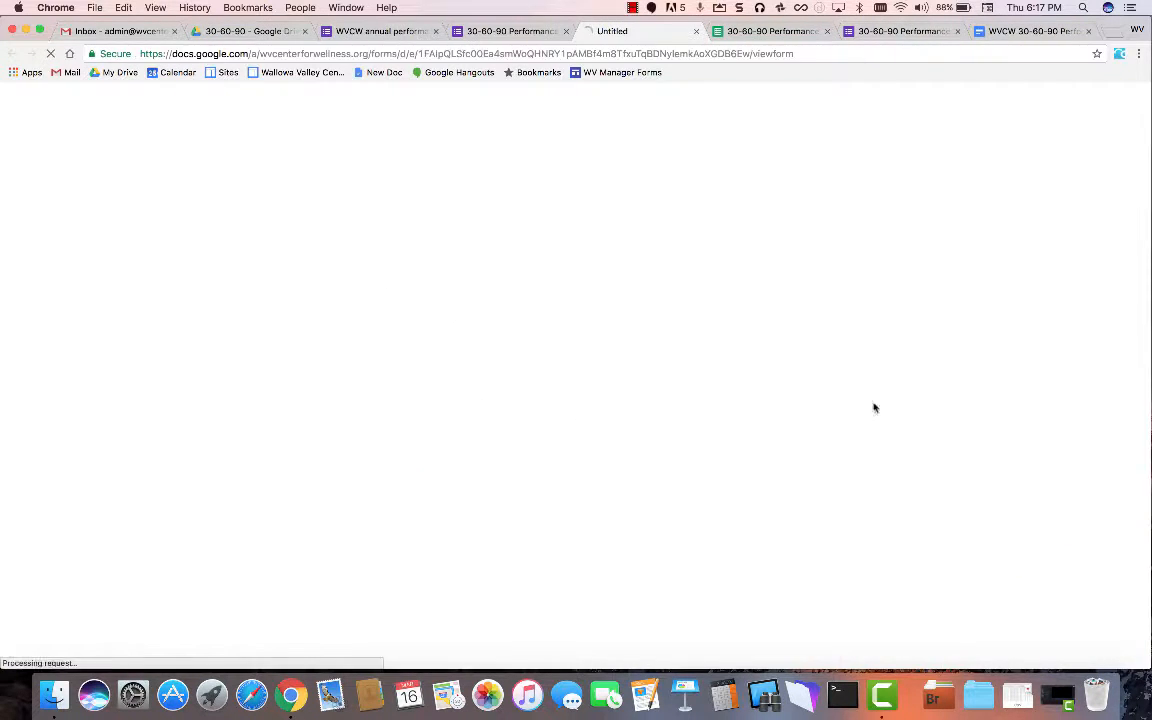
{"action": "left_click", "coordinate": [402, 374]}
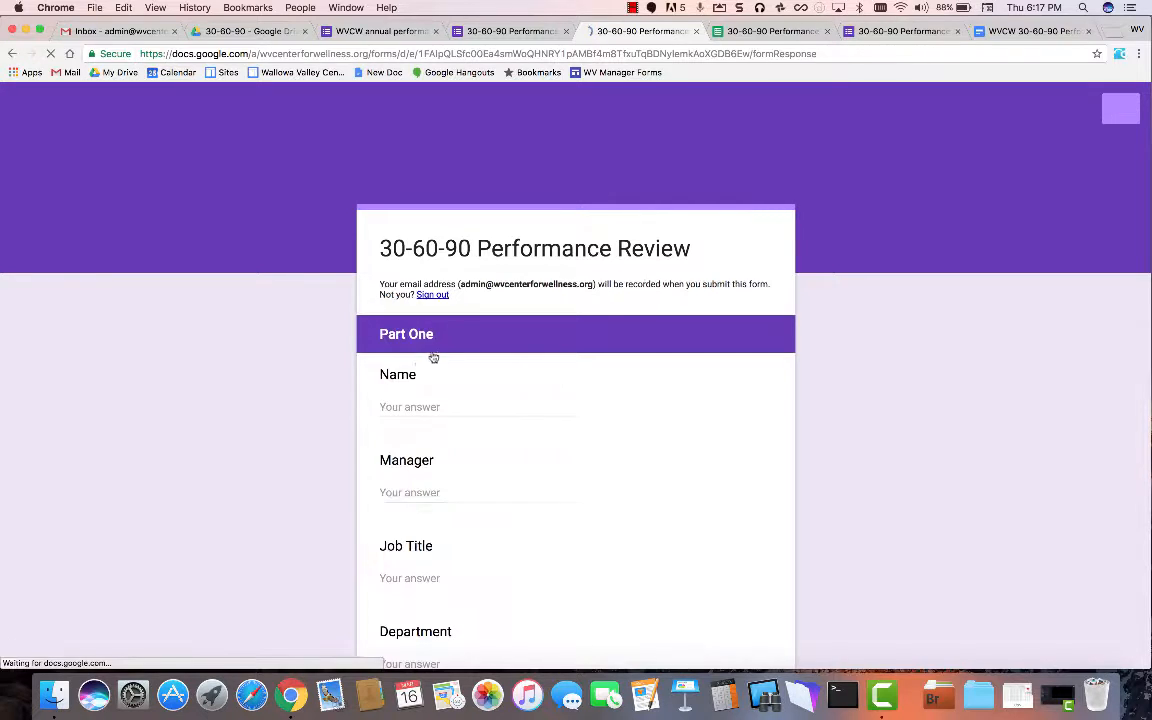
Fill in Part One with first names for employee and manager, job title "manager" and department "IT", and continue to The Appraisal
{"action": "left_click", "coordinate": [416, 403]}
{"action": "type", "text": "tim"}
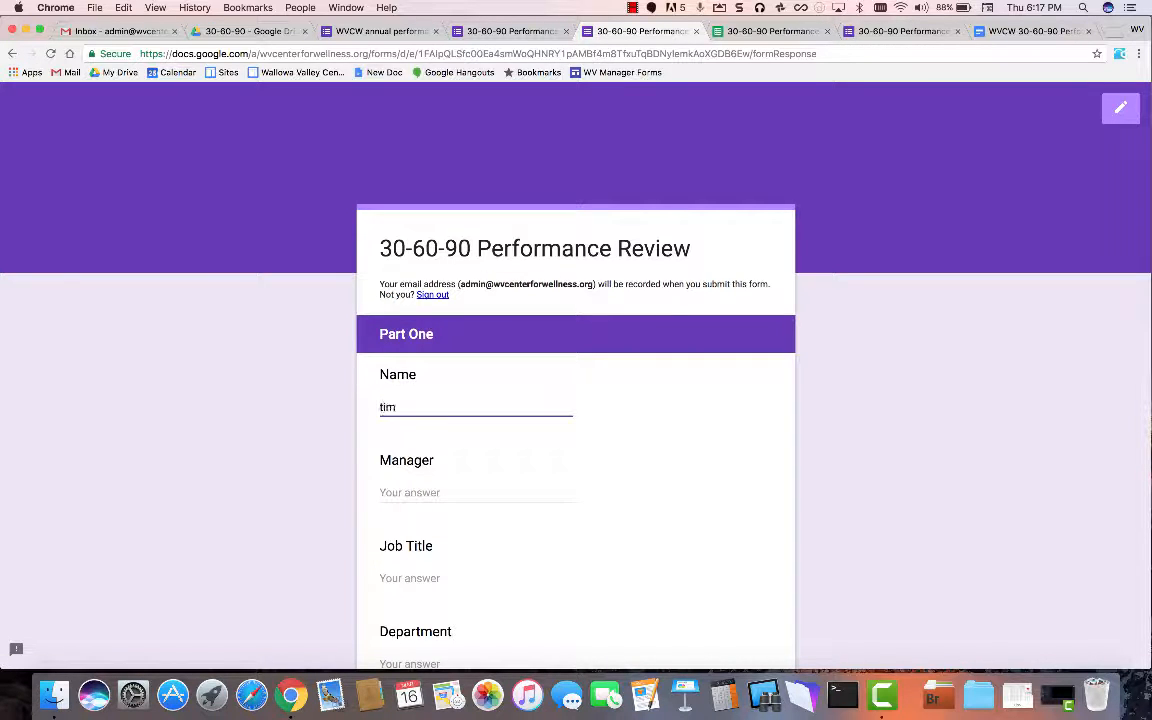
{"action": "key", "text": "Tab"}
{"action": "type", "text": "tim"}
{"action": "key", "text": "Tab"}
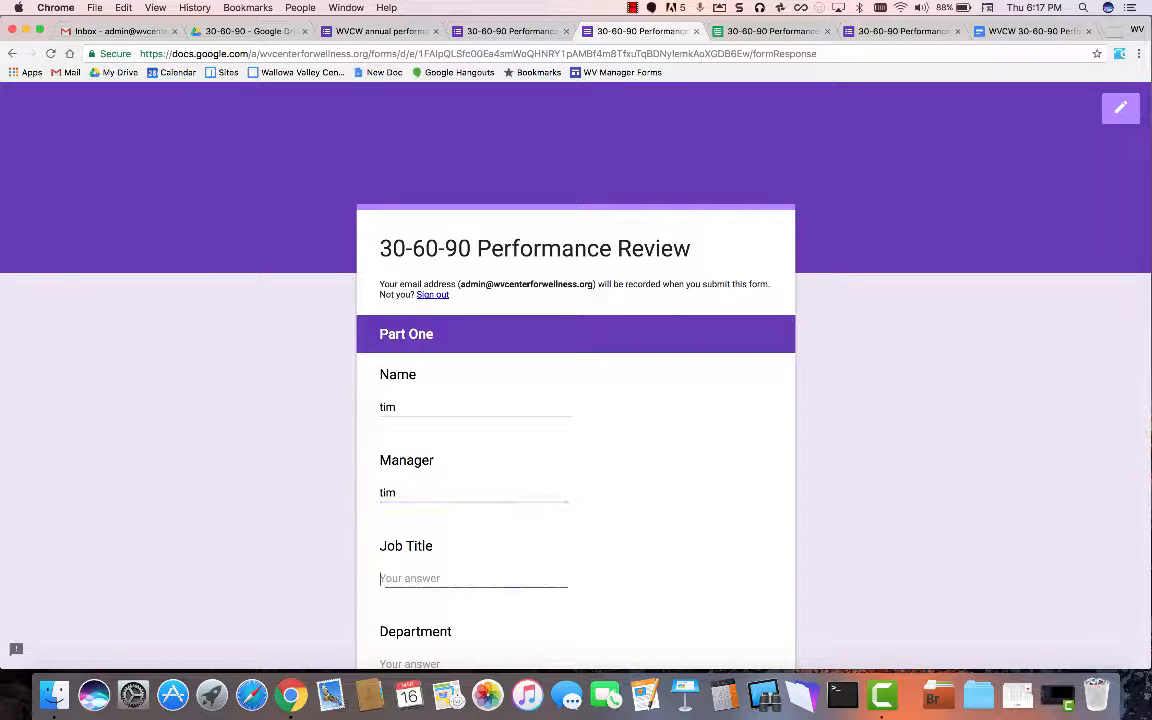
{"action": "type", "text": "manager"}
{"action": "key", "text": "Tab"}
{"action": "type", "text": "IT"}
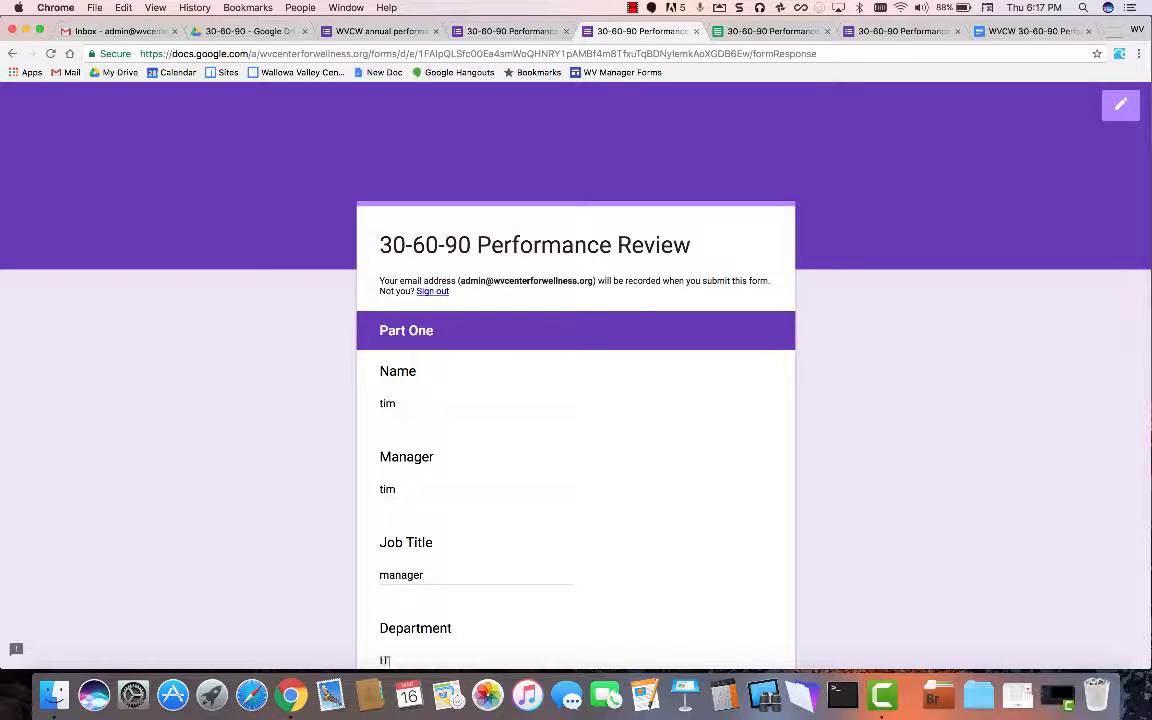
{"action": "scroll", "coordinate": [576, 400], "scroll_direction": "down", "scroll_amount": 3}
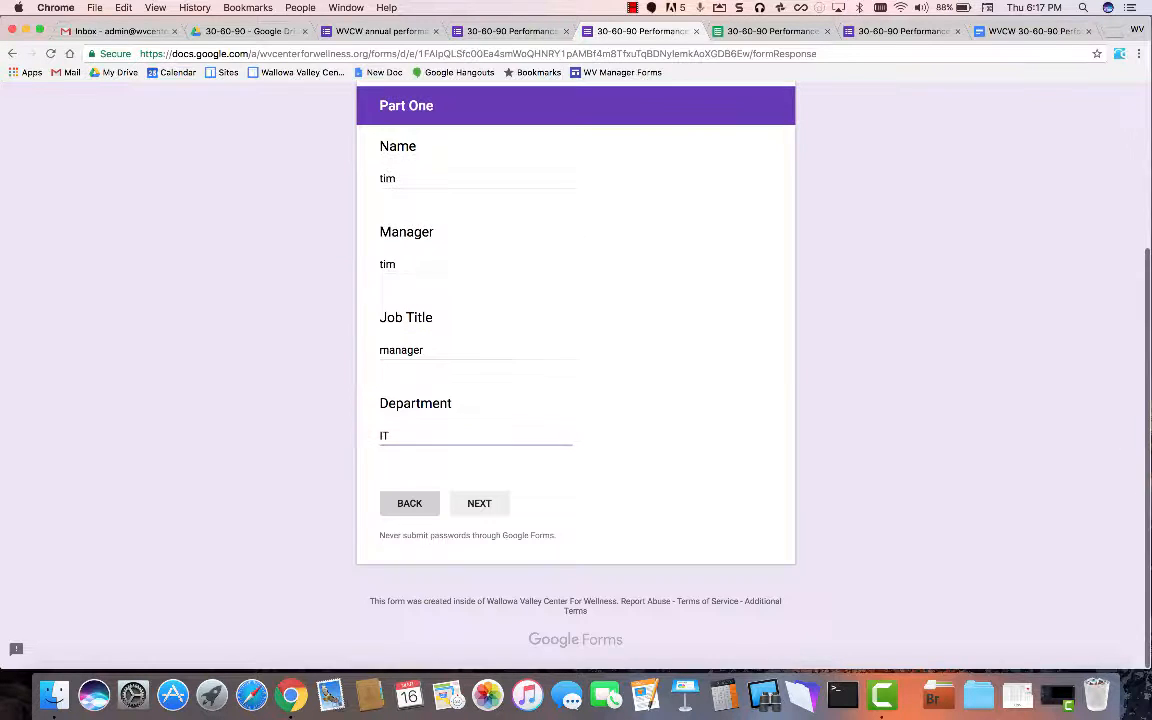
{"action": "left_click", "coordinate": [486, 505]}
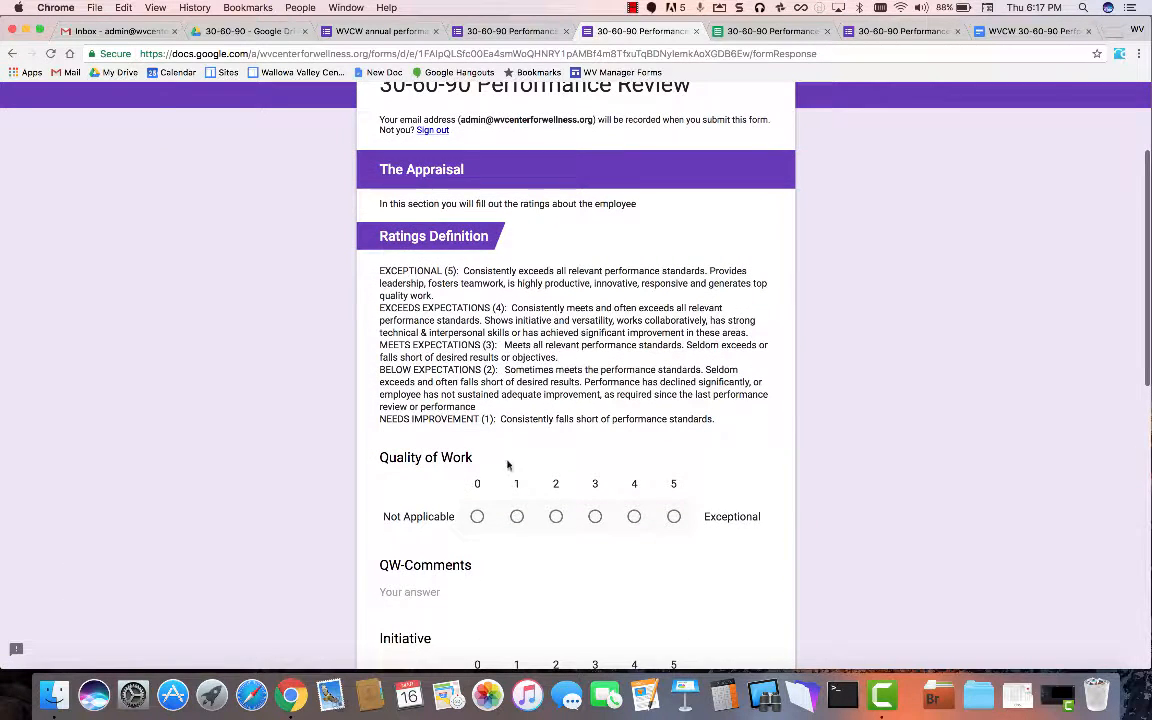
Rate Quality of Work 5 and enter "asd" as its comment in the test response
{"action": "left_click", "coordinate": [673, 516]}
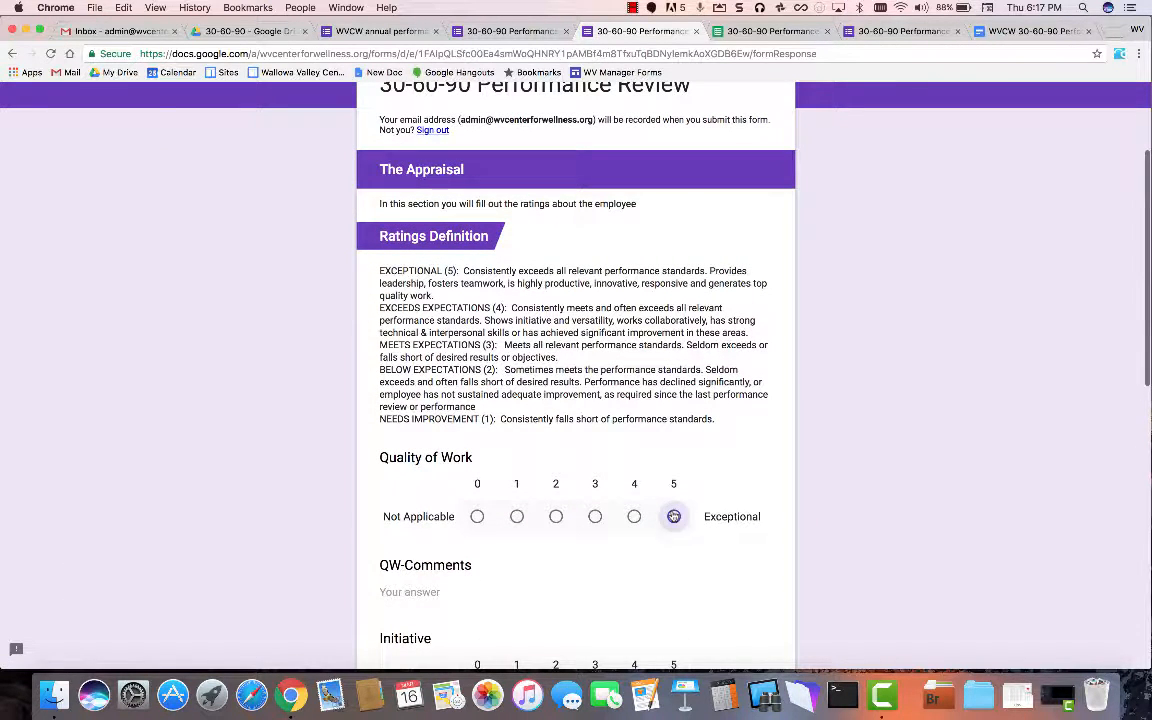
{"action": "left_click", "coordinate": [458, 590]}
{"action": "type", "text": "asd"}
{"action": "scroll", "coordinate": [661, 455], "scroll_direction": "down", "scroll_amount": 5}
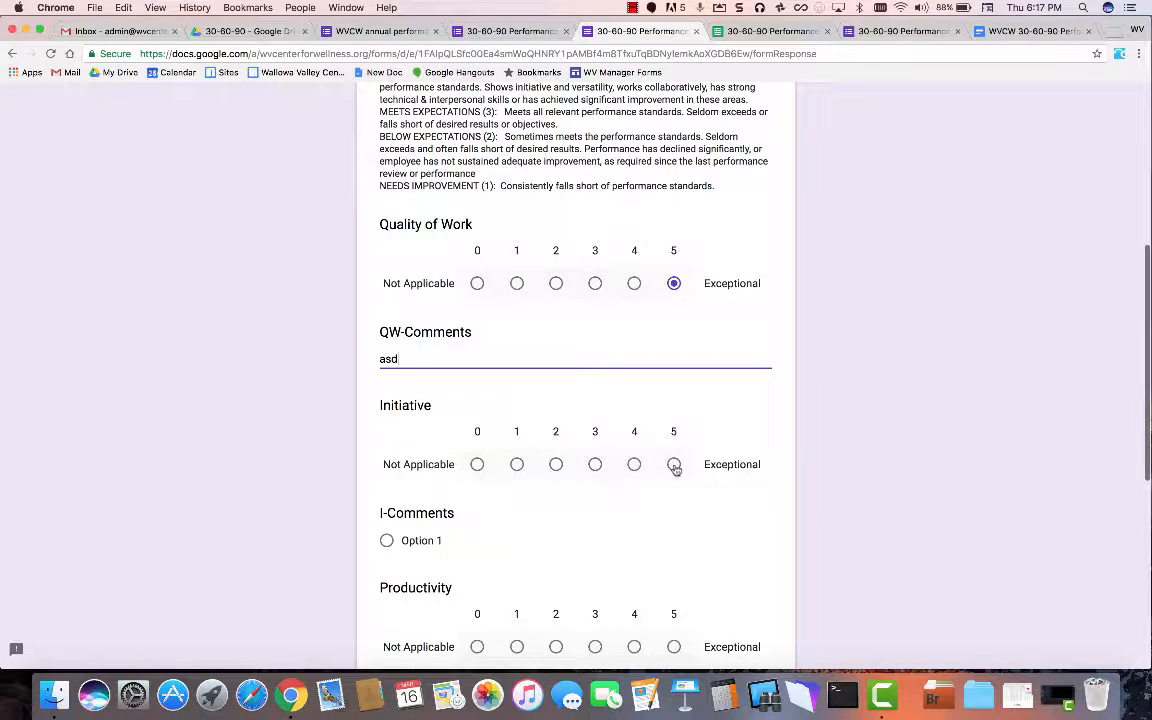
Rate Initiative and Productivity 5, choose Option 1 for I-Comments, and enter "asd" for P-Comments
{"action": "left_click", "coordinate": [673, 464]}
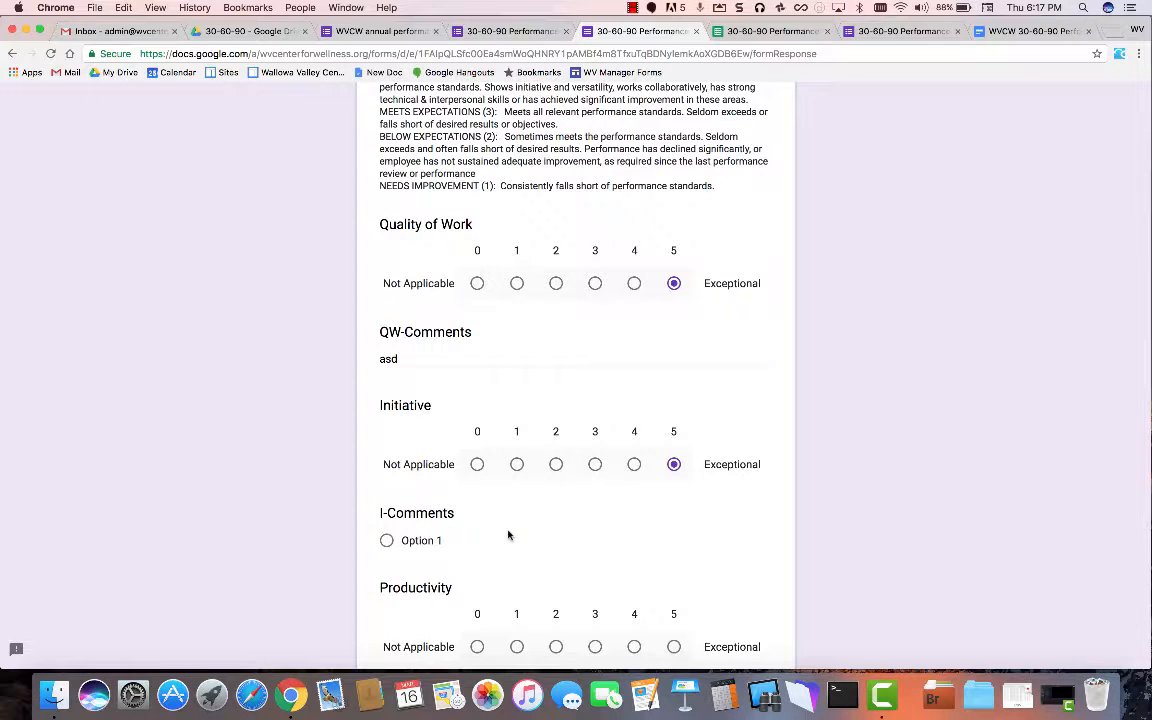
{"action": "scroll", "coordinate": [510, 533], "scroll_direction": "down", "scroll_amount": 4}
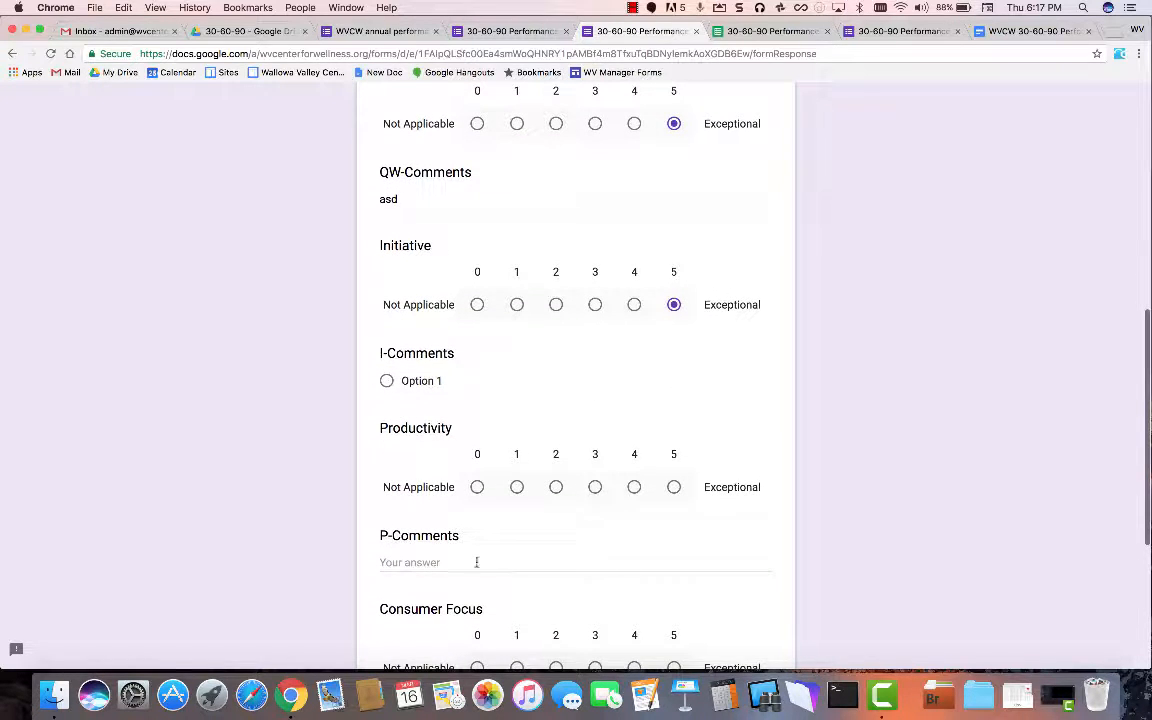
{"action": "left_click", "coordinate": [476, 562]}
{"action": "type", "text": "asd"}
{"action": "left_click", "coordinate": [674, 489]}
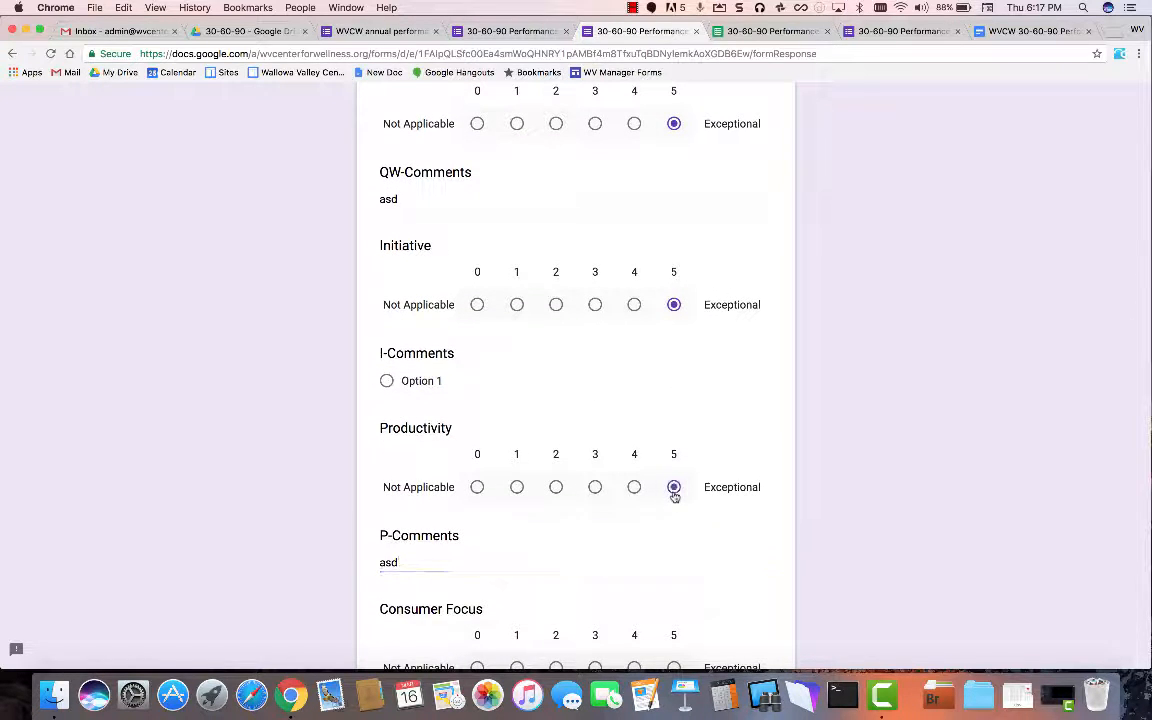
{"action": "left_click", "coordinate": [386, 381]}
{"action": "scroll", "coordinate": [590, 423], "scroll_direction": "down", "scroll_amount": 1}
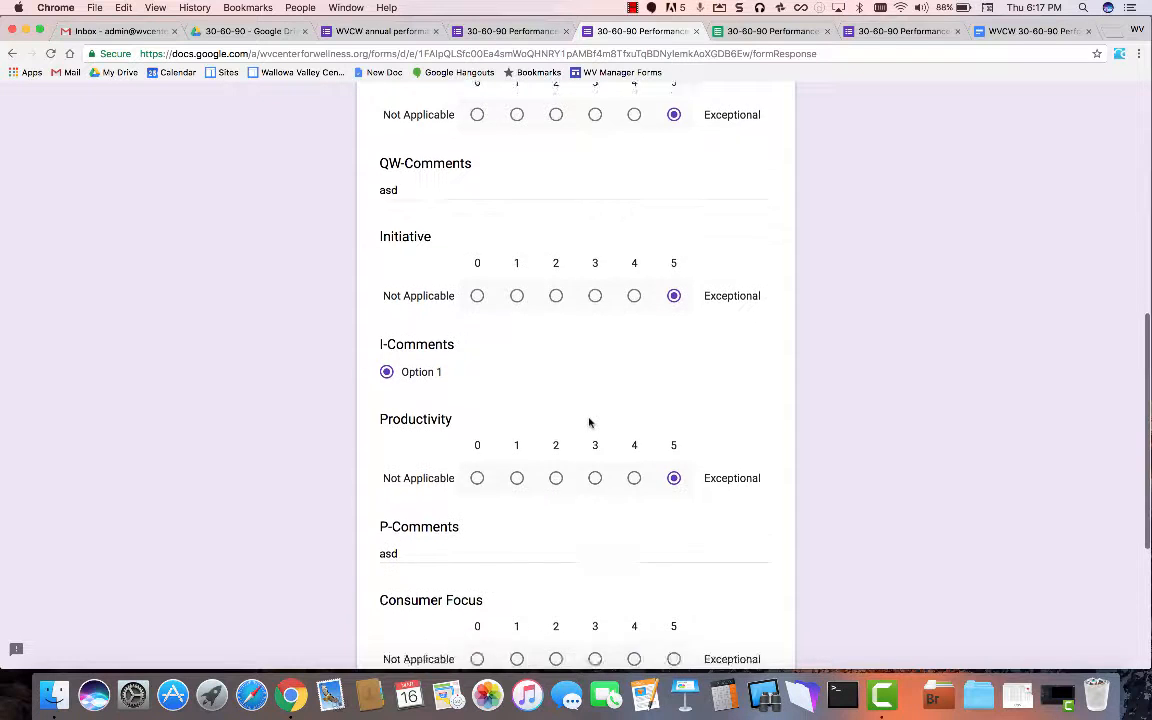
{"action": "scroll", "coordinate": [590, 423], "scroll_direction": "down", "scroll_amount": 2}
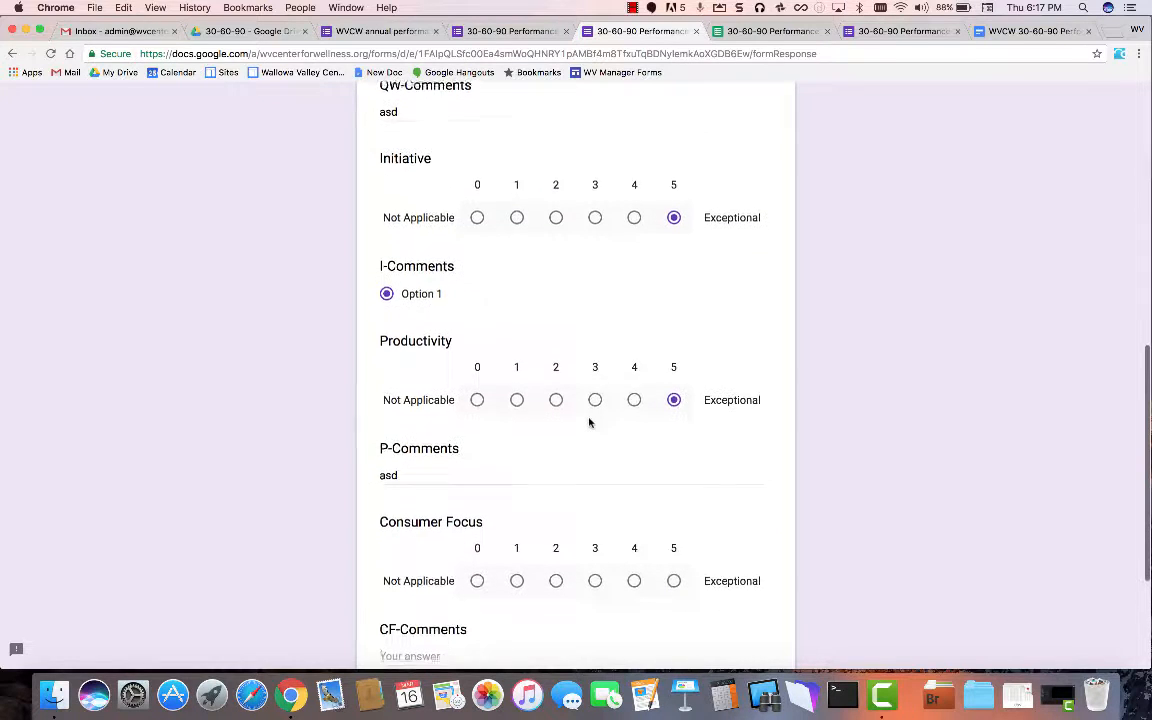
Rate Consumer Focus 5, enter "asdf" for CF-Comments, and submit the test response
{"action": "left_click", "coordinate": [675, 577]}
{"action": "left_click", "coordinate": [440, 652]}
{"action": "type", "text": "asdf"}
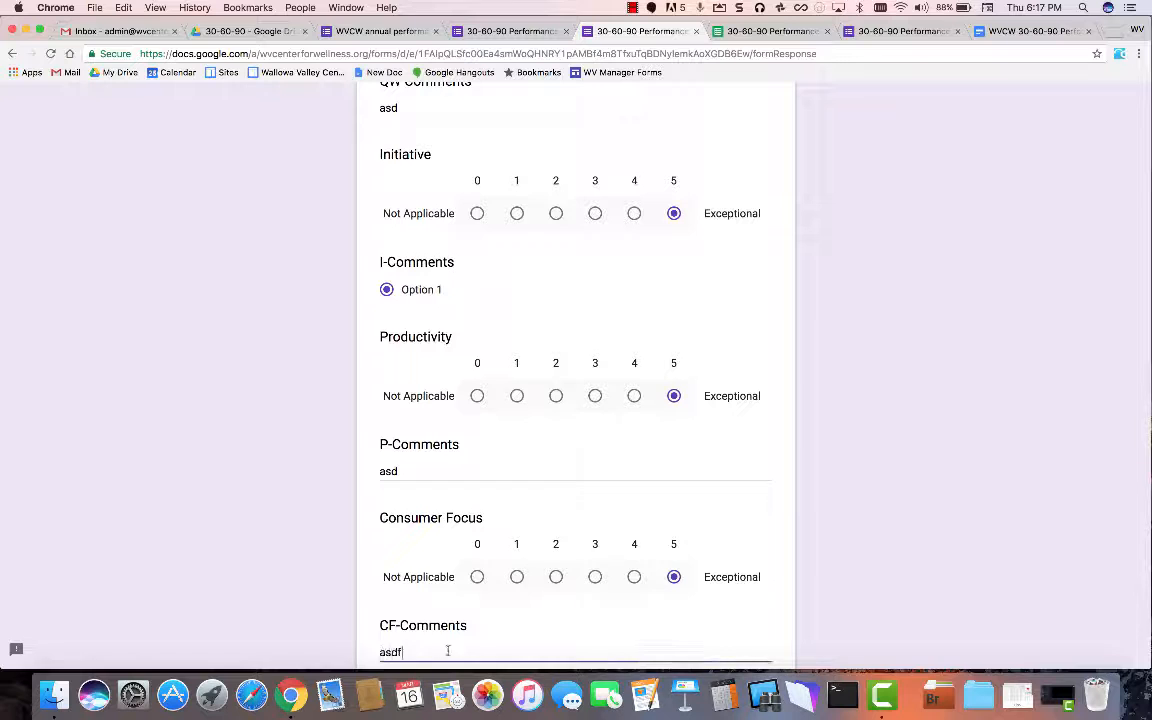
{"action": "scroll", "coordinate": [501, 593], "scroll_direction": "down", "scroll_amount": 5}
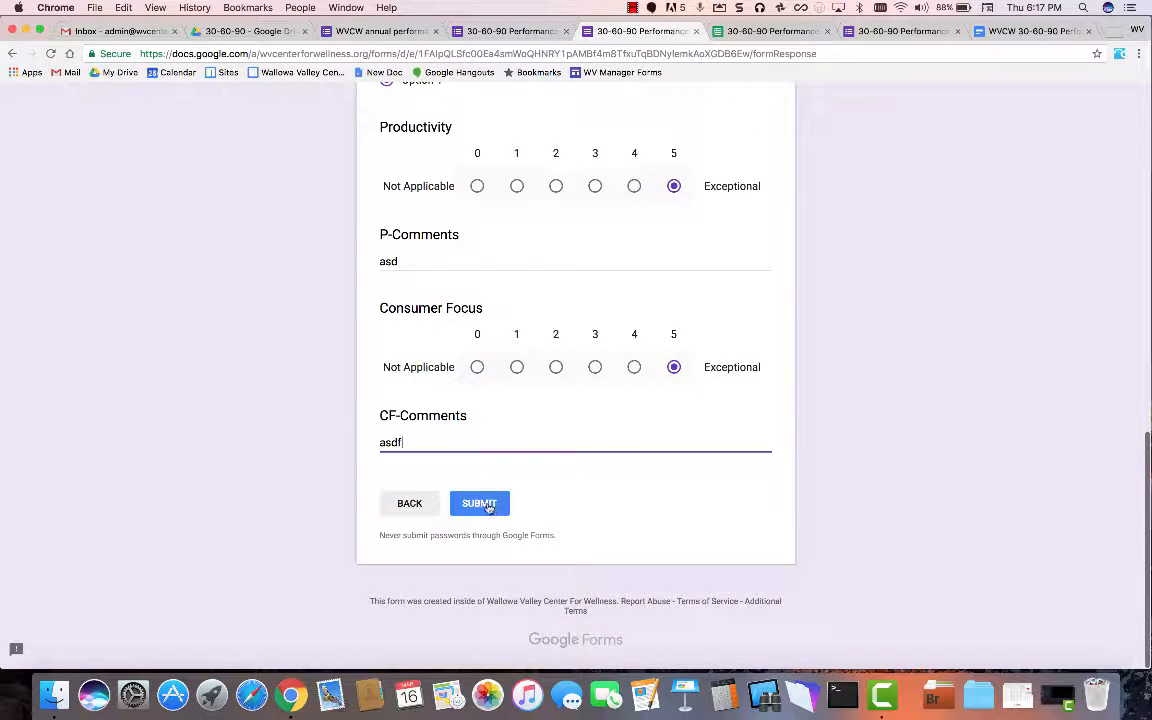
{"action": "left_click", "coordinate": [485, 504]}
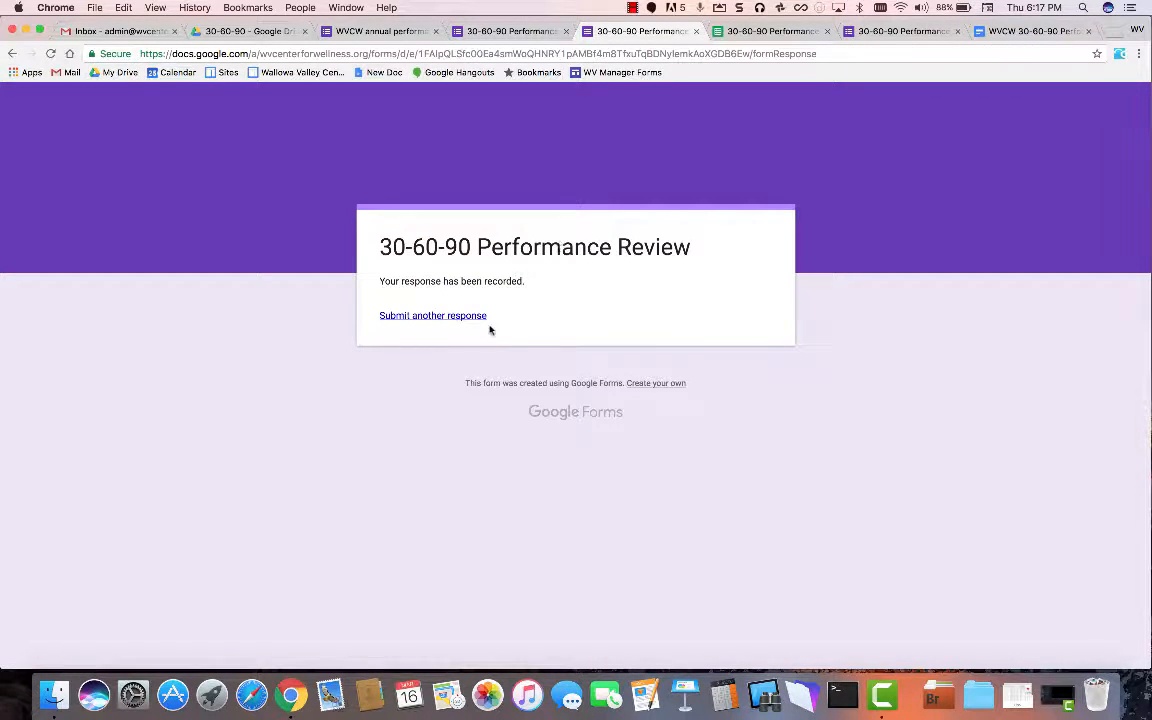
Check the 30-60-90 Performance Review (Responses) spreadsheet for the submitted test response and its Form Publisher document link
{"action": "left_click", "coordinate": [240, 31]}
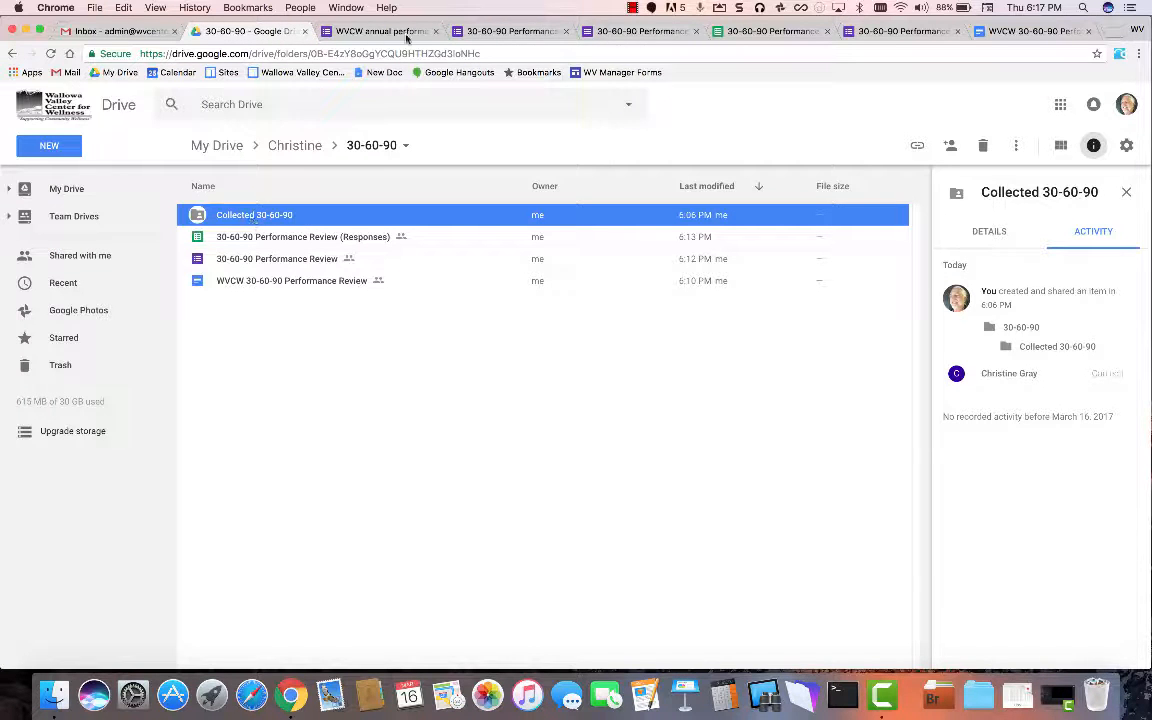
{"action": "left_click", "coordinate": [762, 31]}
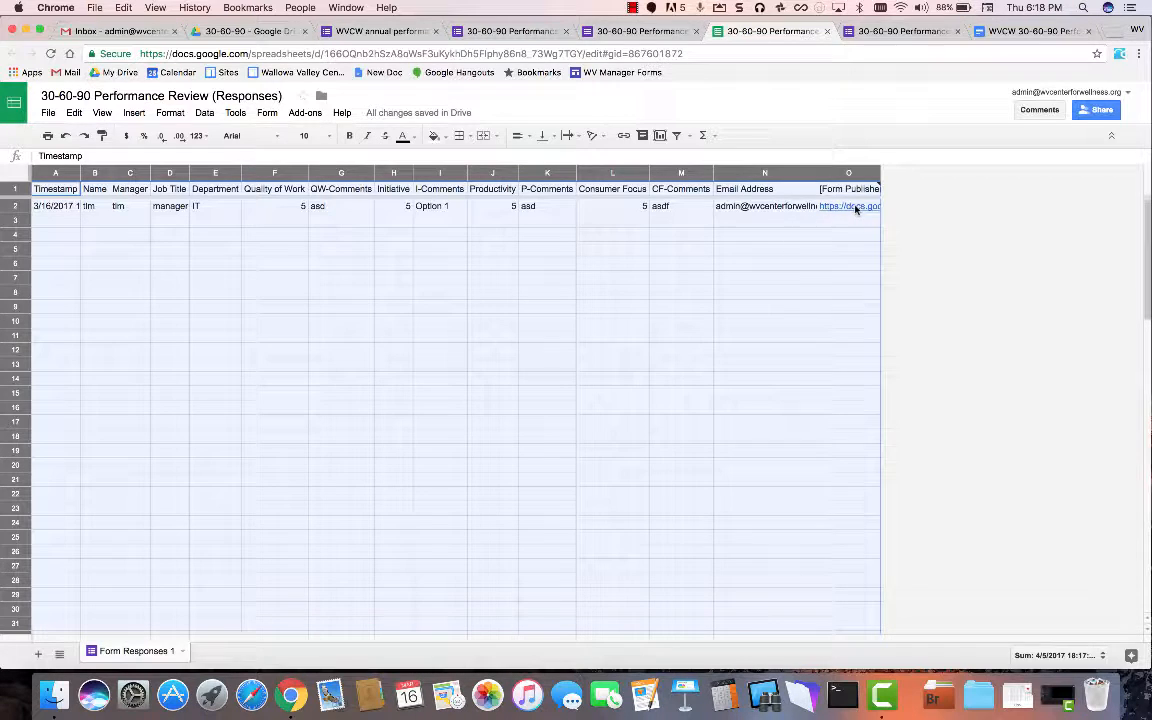
{"action": "mouse_move", "coordinate": [855, 211]}
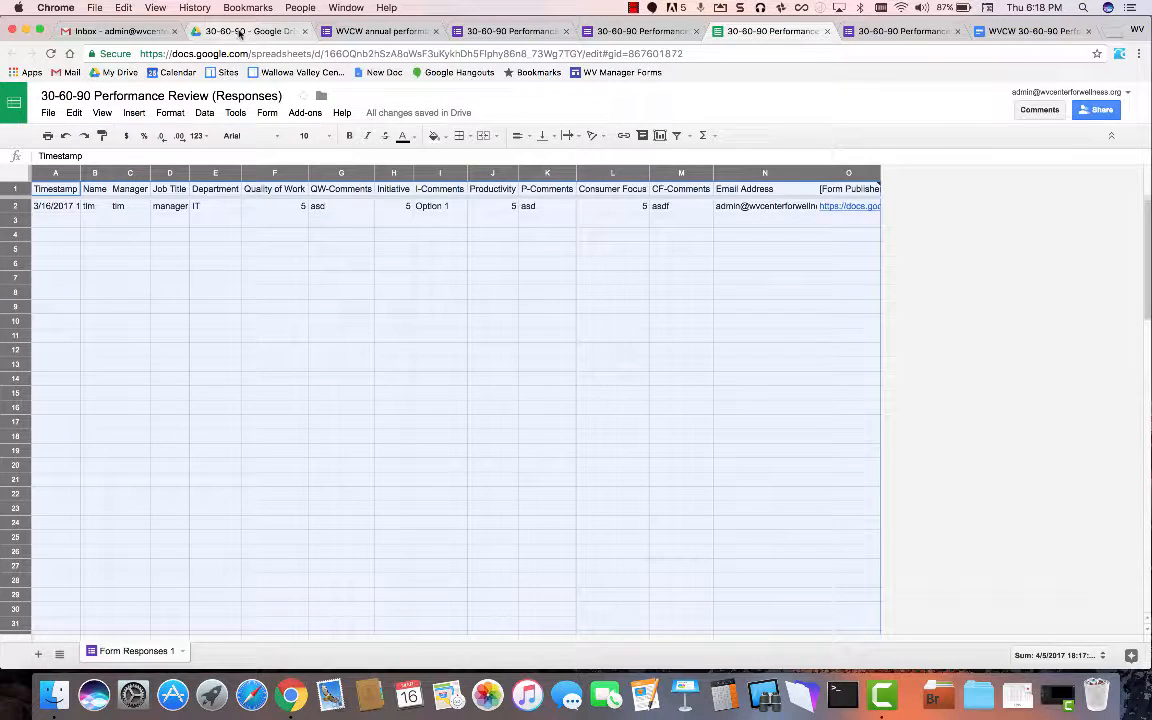
Open the generated review document from the Collected 30-60-90 folder in Drive and check its employee details, ratings and comments
{"action": "left_click", "coordinate": [240, 31]}
{"action": "double_click", "coordinate": [233, 215]}
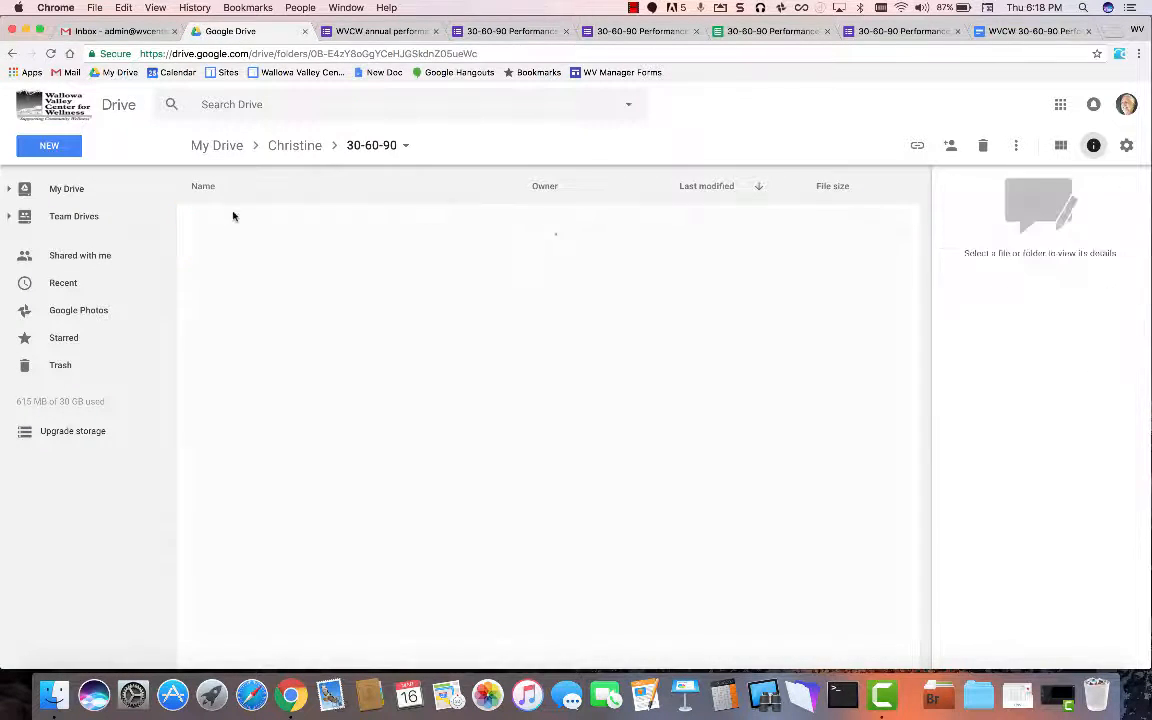
{"action": "double_click", "coordinate": [294, 218]}
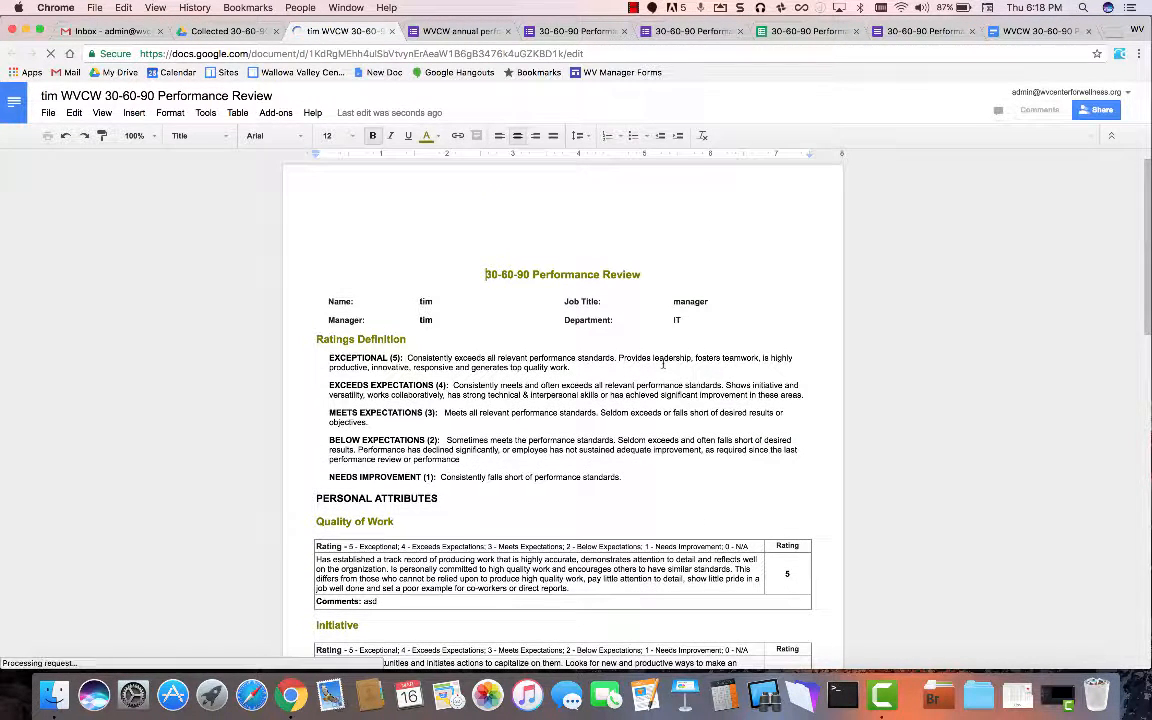
{"action": "scroll", "coordinate": [730, 360], "scroll_direction": "down", "scroll_amount": 3}
{"action": "scroll", "coordinate": [802, 447], "scroll_direction": "down", "scroll_amount": 8}
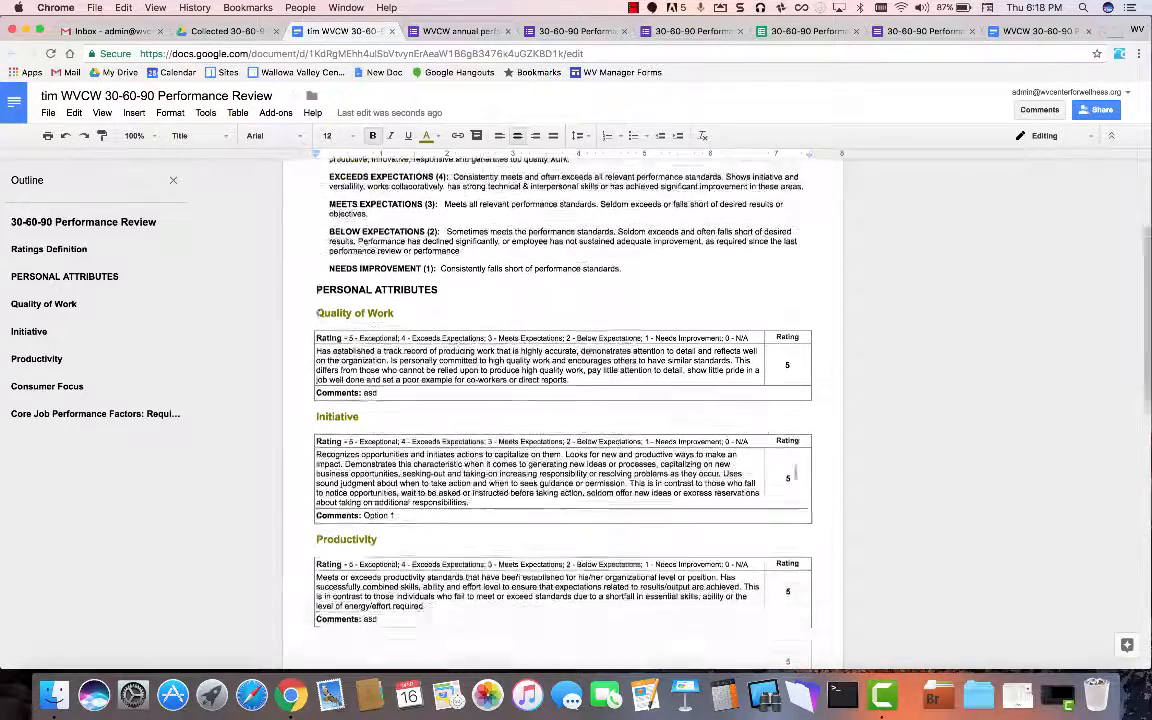
{"action": "scroll", "coordinate": [789, 357], "scroll_direction": "down", "scroll_amount": 5}
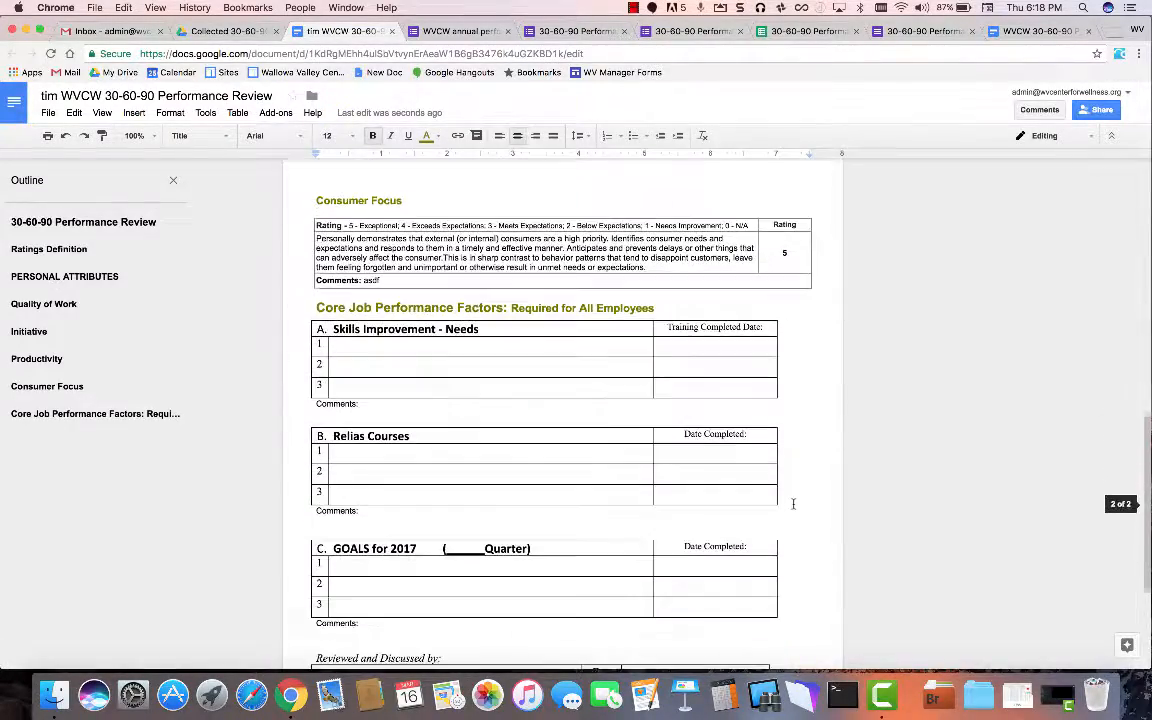
{"action": "scroll", "coordinate": [790, 343], "scroll_direction": "up", "scroll_amount": 2}
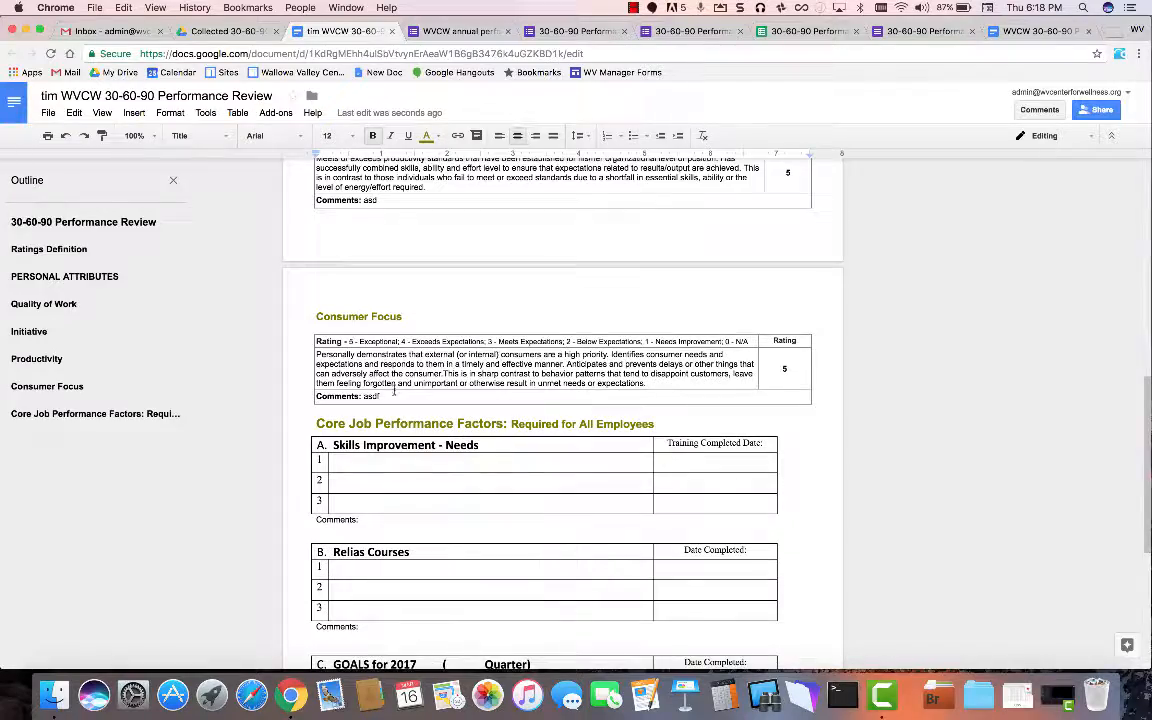
{"action": "scroll", "coordinate": [398, 372], "scroll_direction": "up", "scroll_amount": 10}
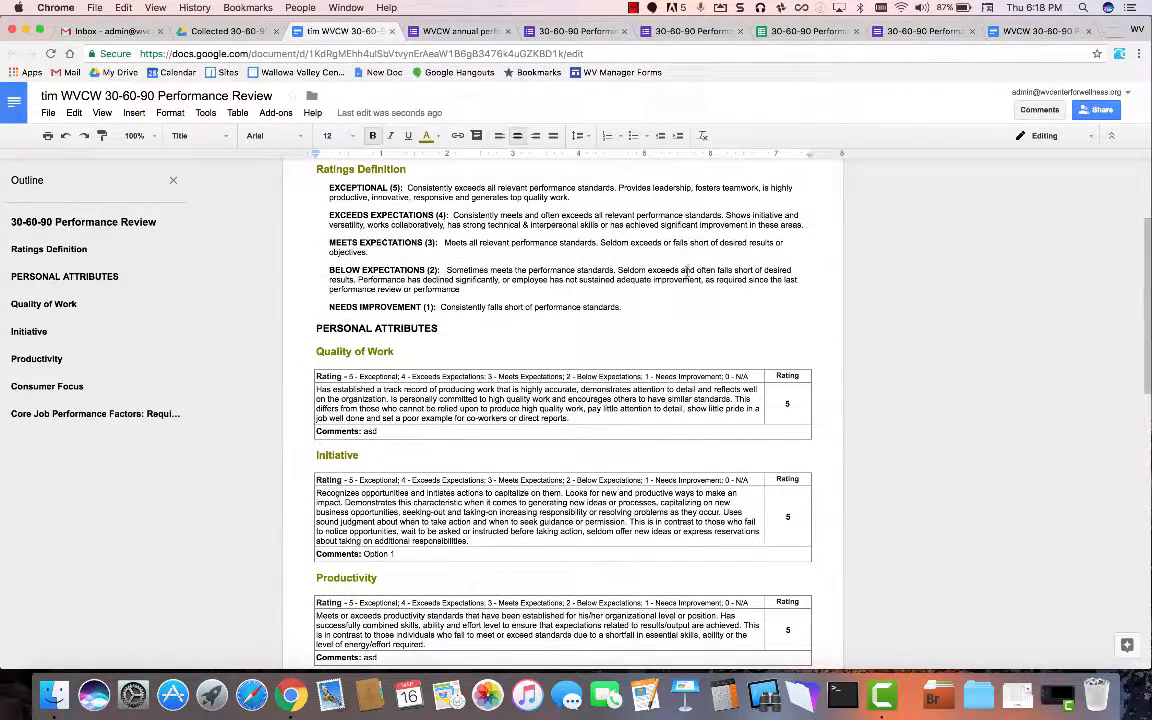
{"action": "scroll", "coordinate": [890, 317], "scroll_direction": "up", "scroll_amount": 4}
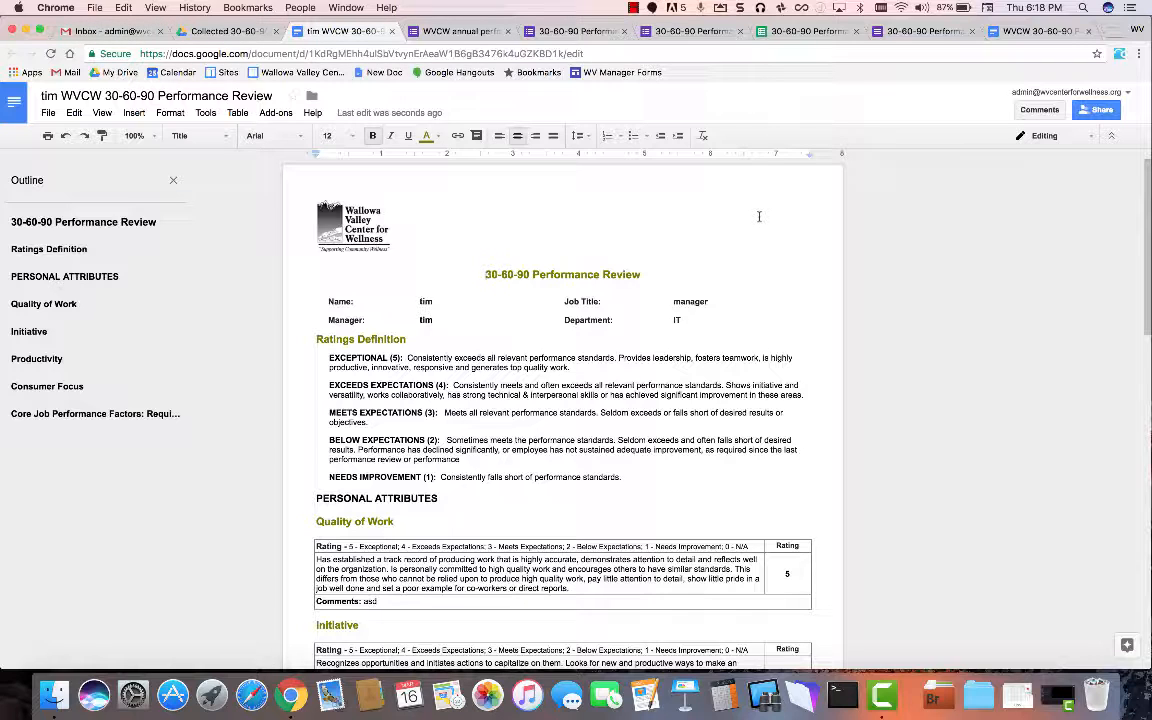
{"action": "left_click", "coordinate": [633, 9]}
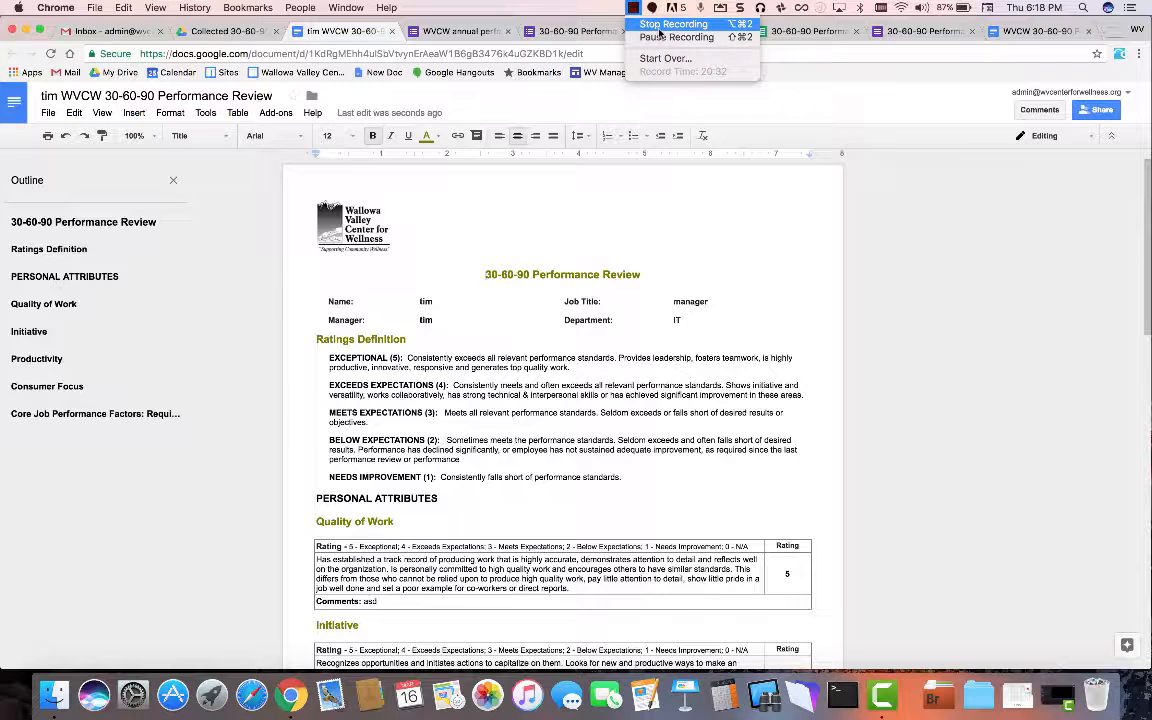